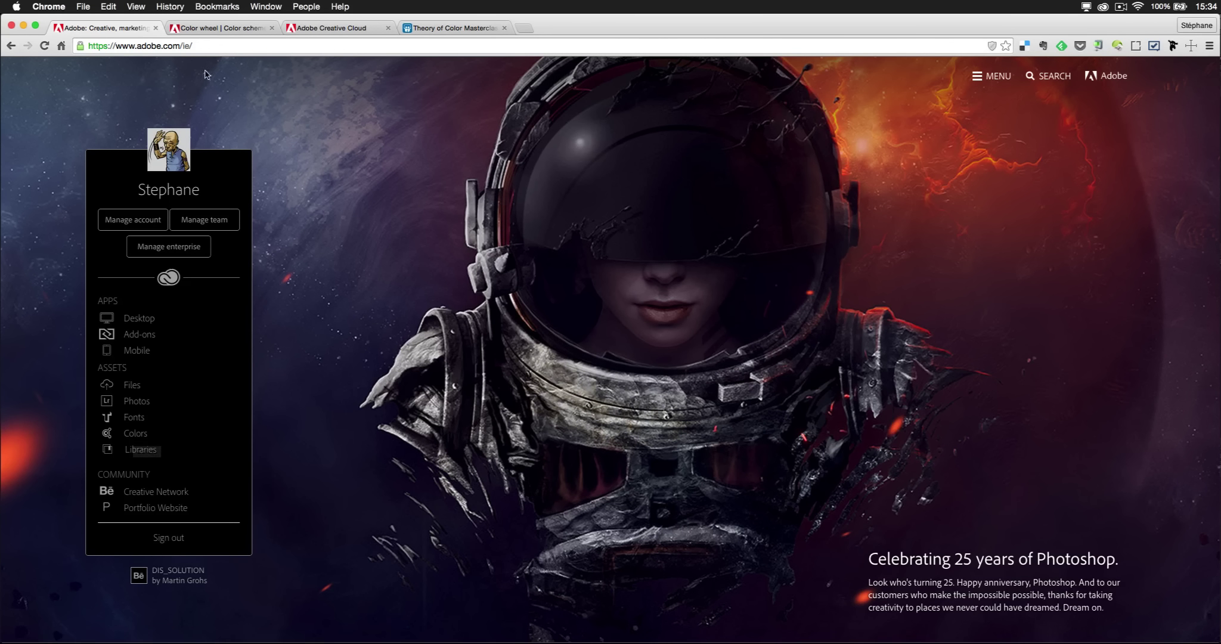
Open the color wheel page and reposition the brown, yellow and pink color markers to shape a Custom theme.
left_click(206, 28)
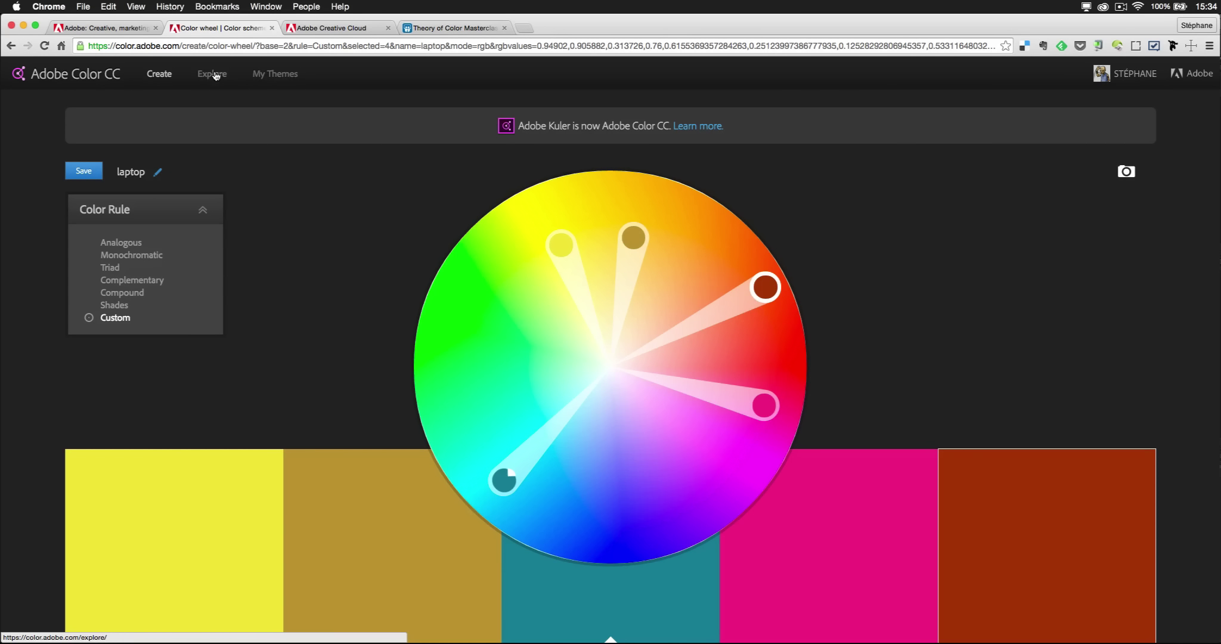
left_click_drag(765, 288, 727, 236)
left_click_drag(634, 241, 483, 263)
left_click_drag(766, 405, 743, 453)
scroll(653, 535, "down", 5)
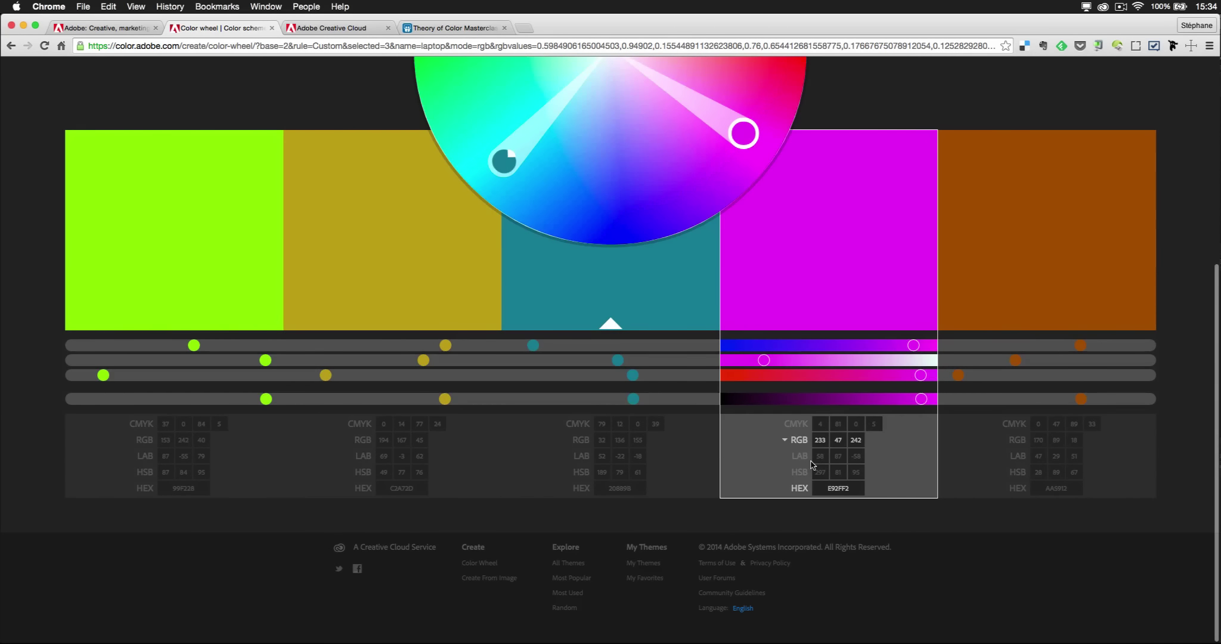
scroll(752, 425, "up", 2)
scroll(753, 424, "up", 4)
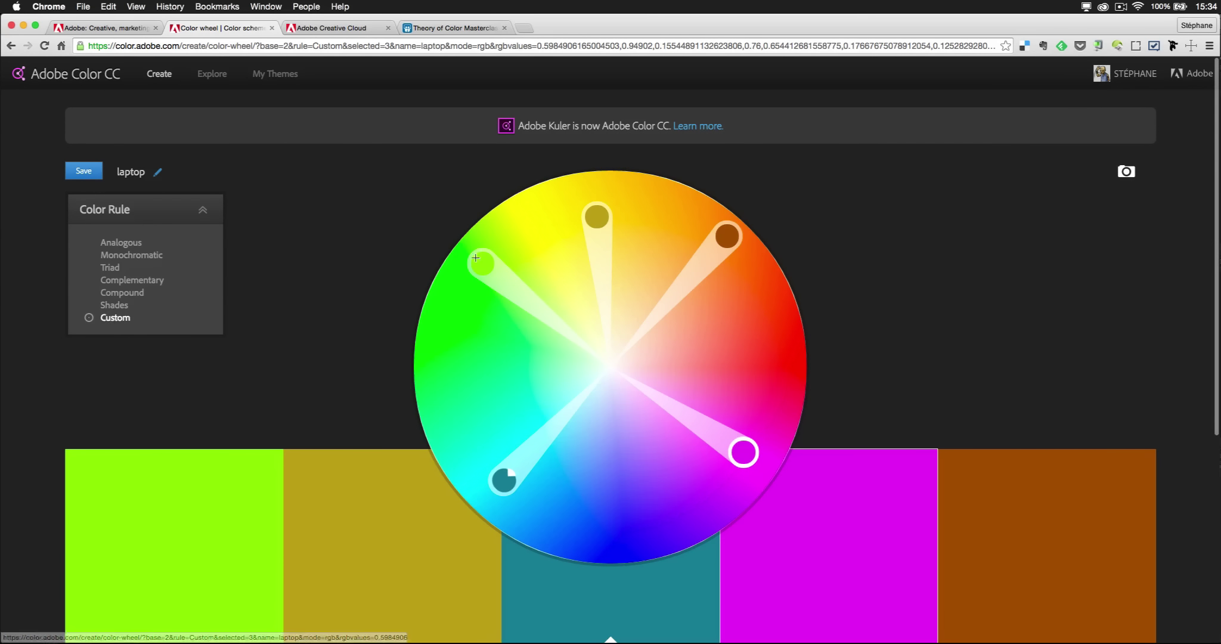
left_click_drag(480, 263, 476, 288)
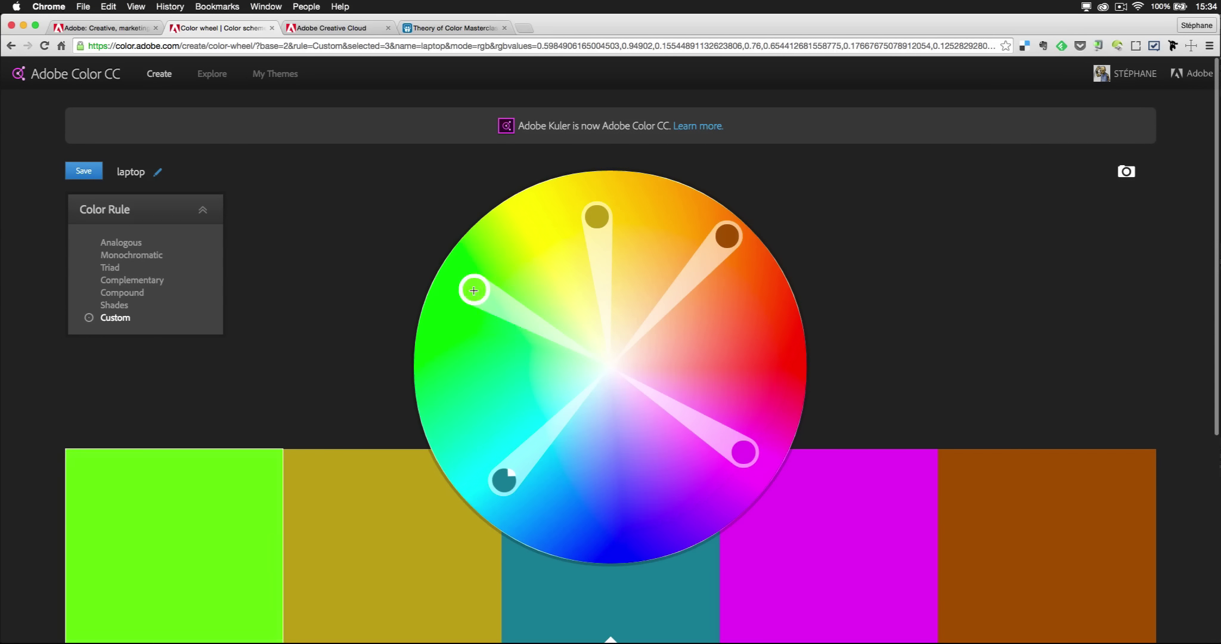
Apply the Analogous color rule and rotate the harmony to the yellow-orange range with higher saturation.
left_click(122, 242)
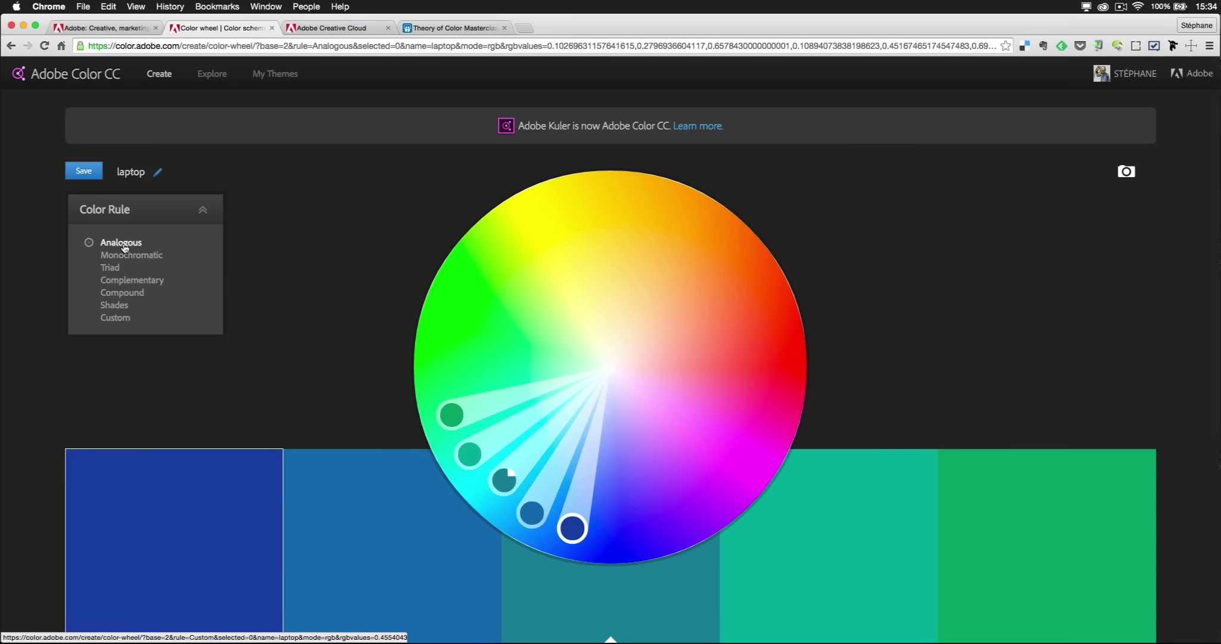
left_click_drag(501, 476, 704, 251)
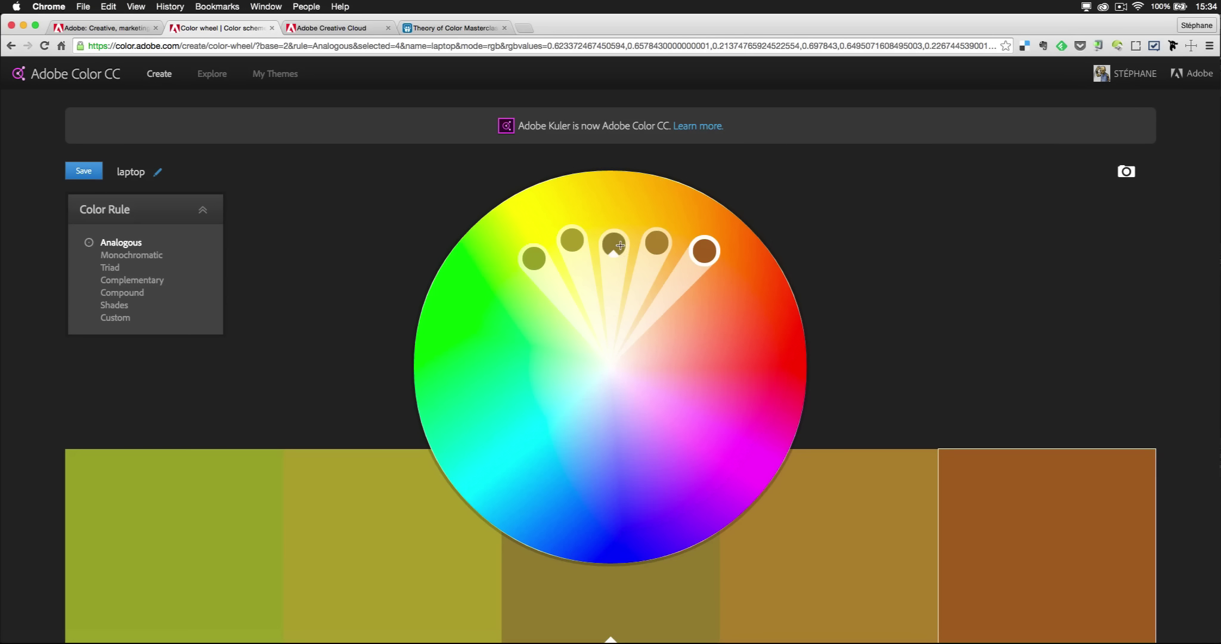
left_click_drag(614, 245, 617, 216)
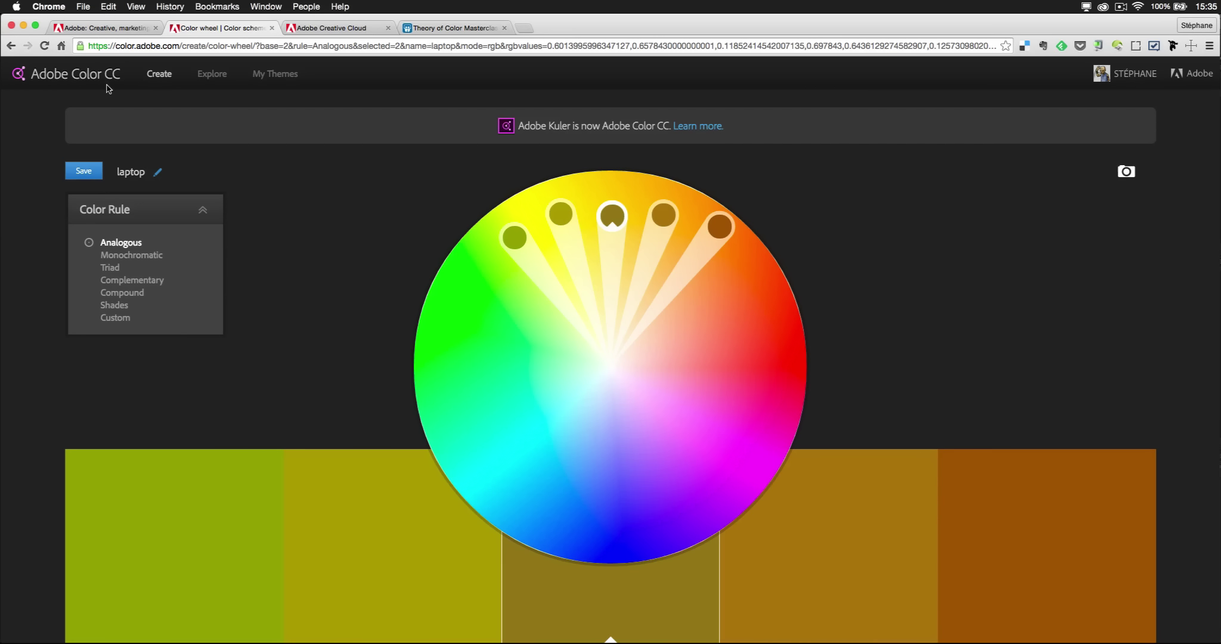
Create a color theme from the image _Pano_LH_Port_02.png on the Desktop.
left_click(1126, 173)
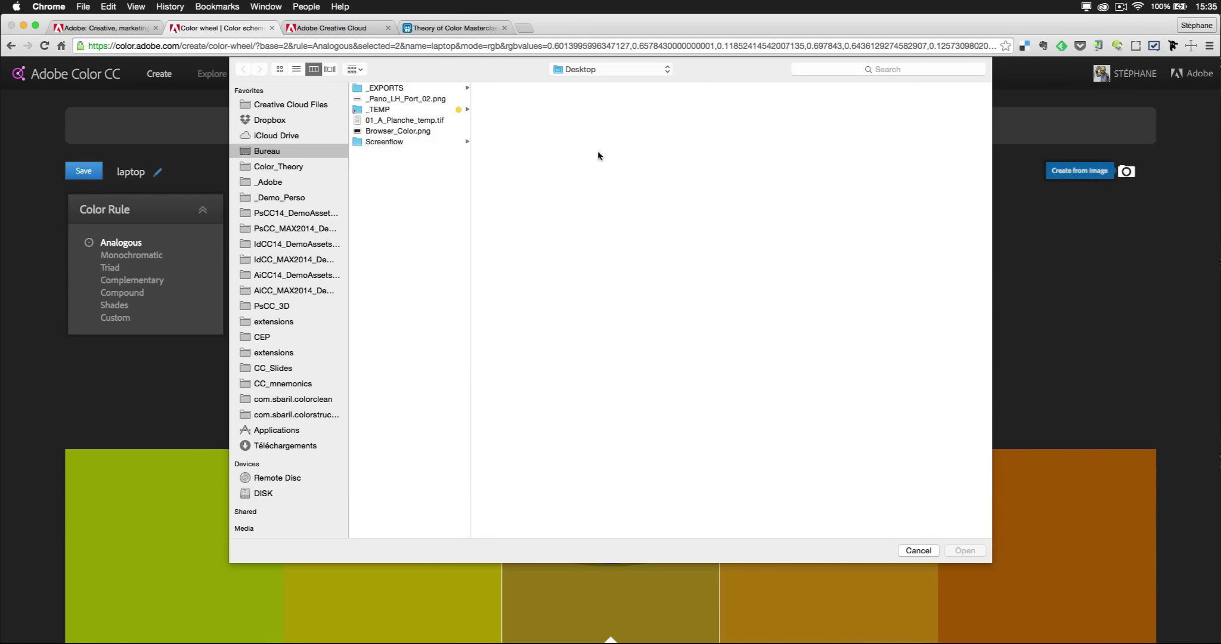
left_click(395, 100)
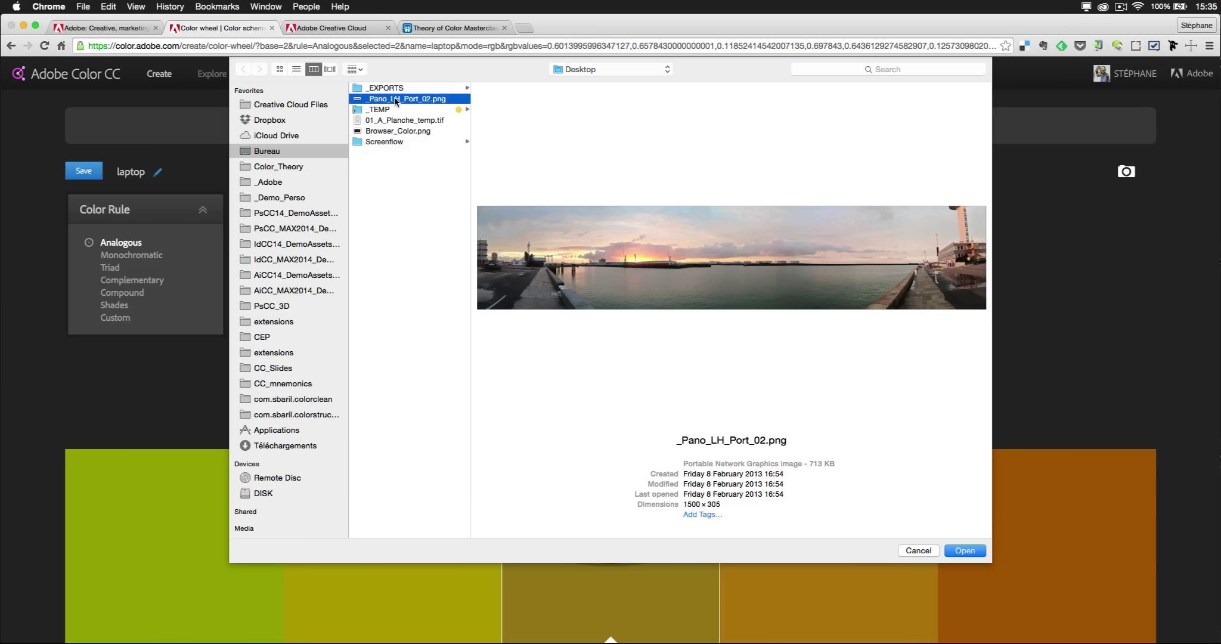
double_click(395, 99)
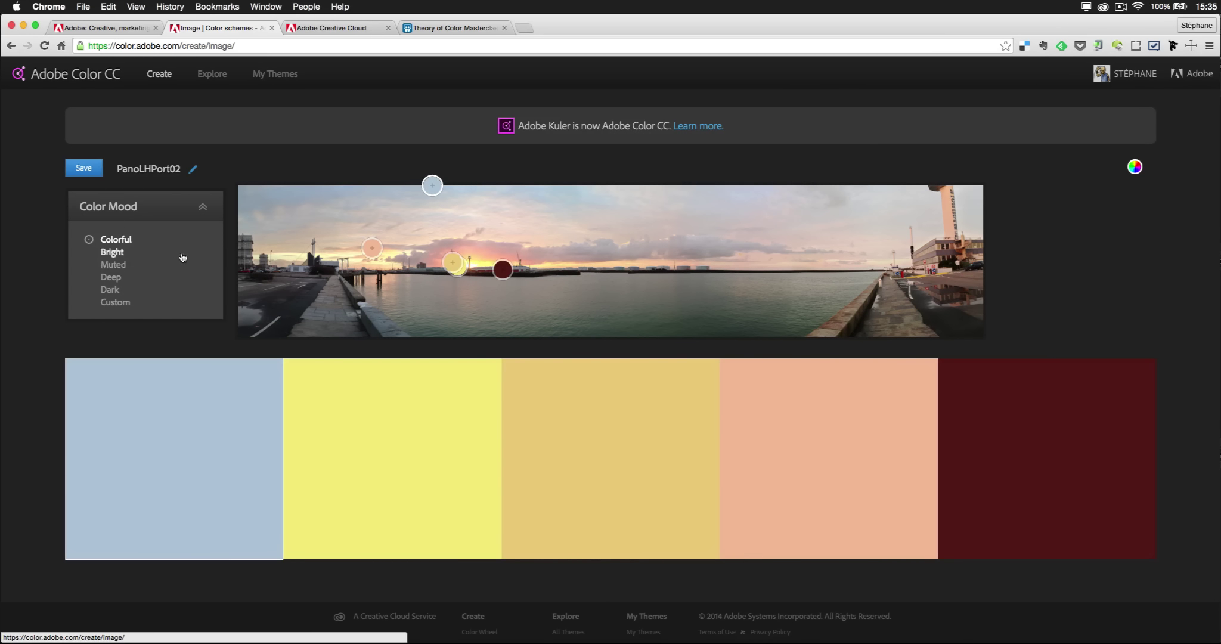
Try the Bright, Muted, Deep and Dark color moods on the panorama and return to Colorful.
left_click(117, 256)
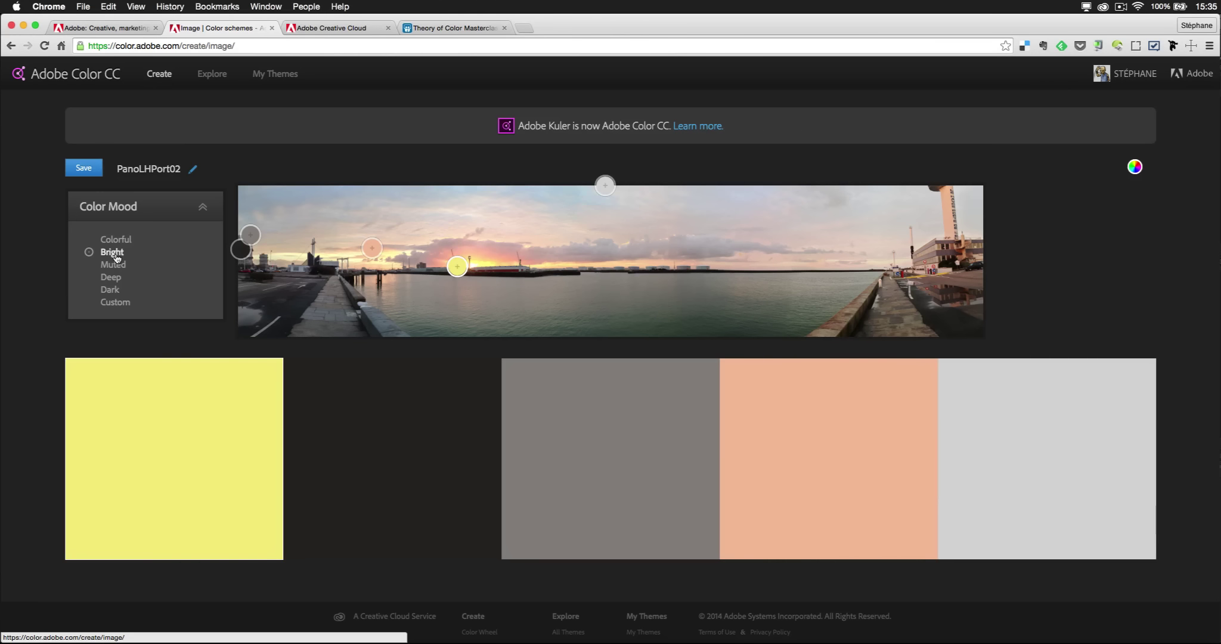
left_click(113, 270)
left_click(111, 277)
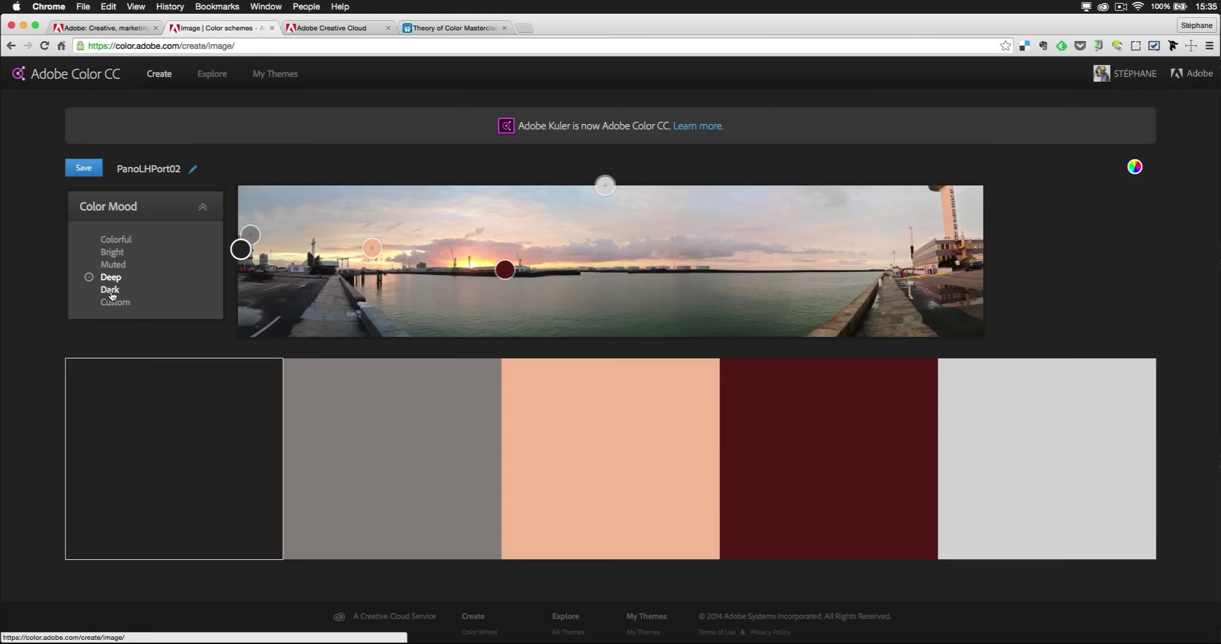
left_click(110, 291)
left_click(116, 239)
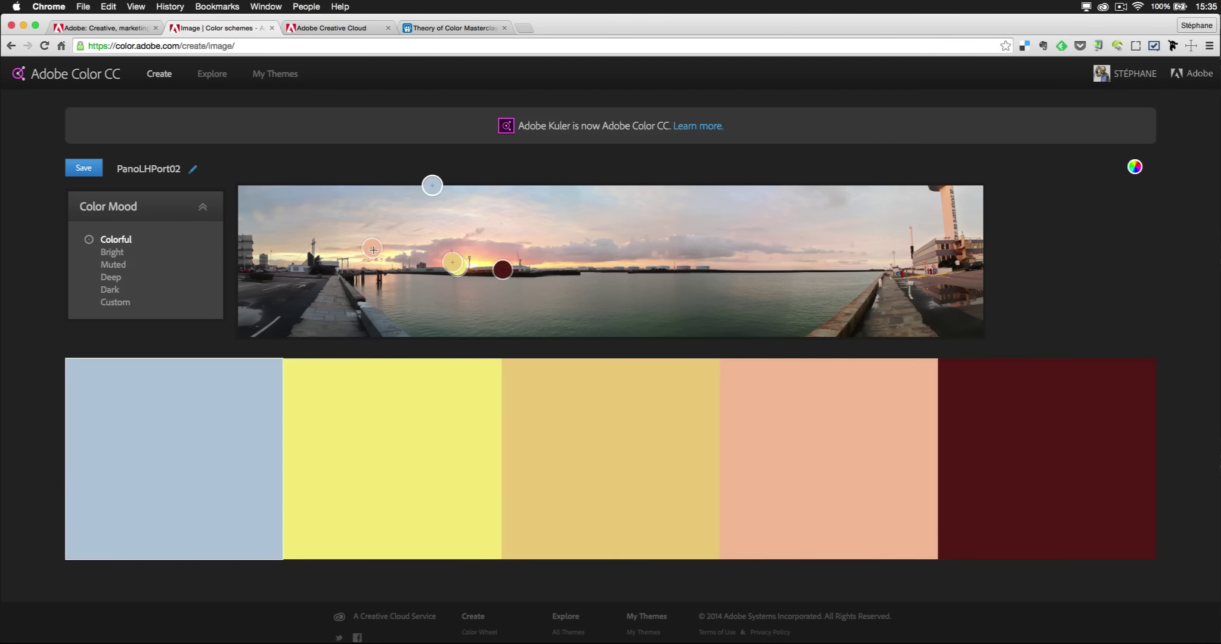
Reposition the color sampling points on the panorama to make a Custom mood and save the theme as PanoLHPort02.
left_click_drag(377, 246, 417, 239)
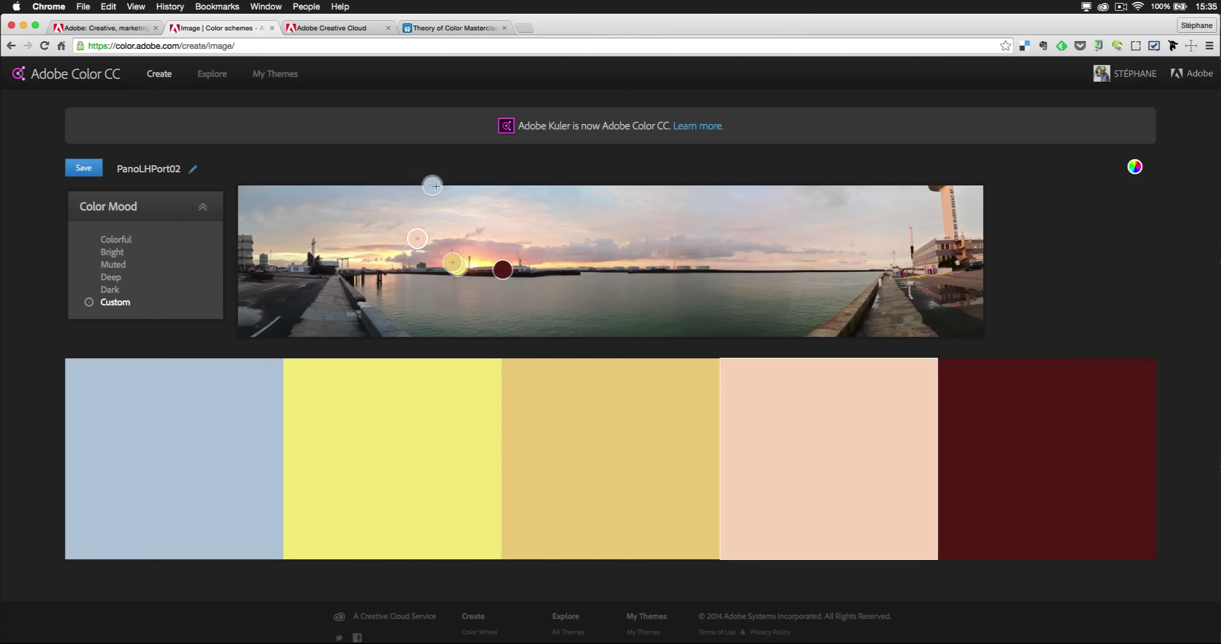
left_click_drag(434, 187, 447, 194)
left_click_drag(453, 262, 508, 269)
scroll(609, 359, "down", 1)
scroll(609, 359, "down", 3)
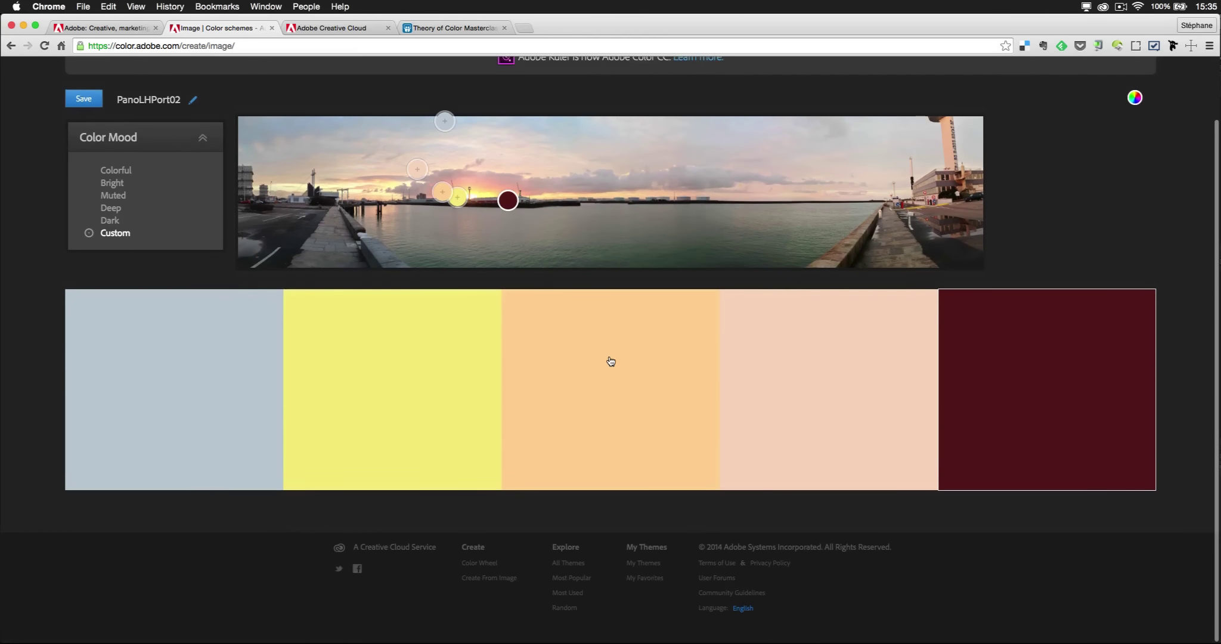
scroll(609, 360, "up", 3)
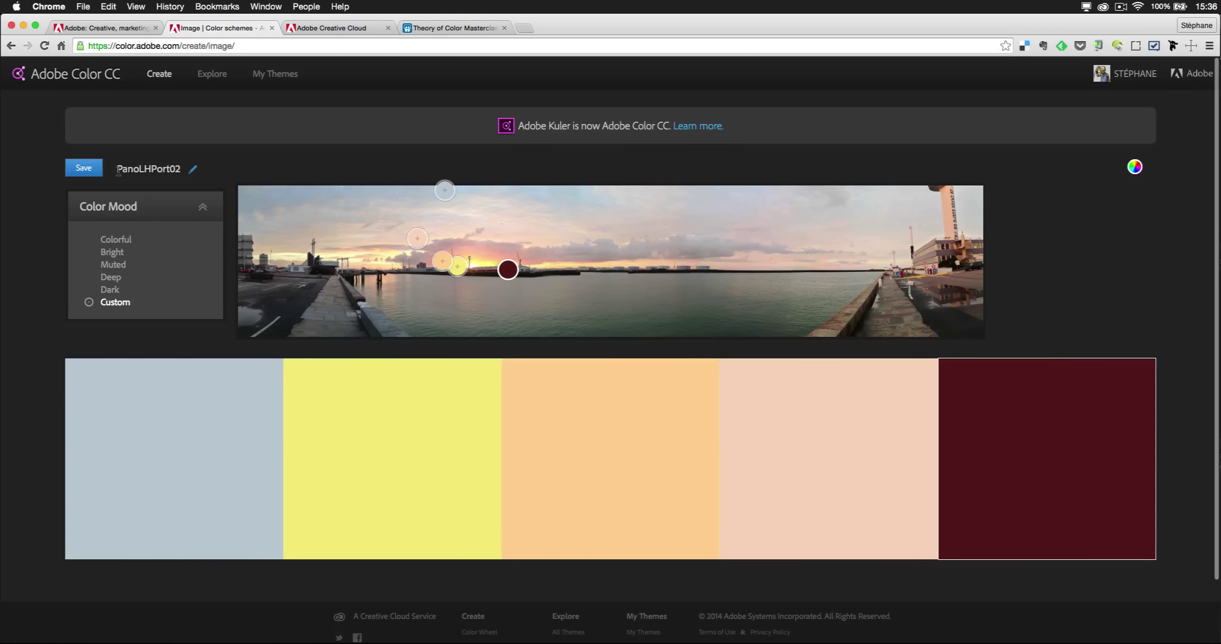
left_click(148, 169)
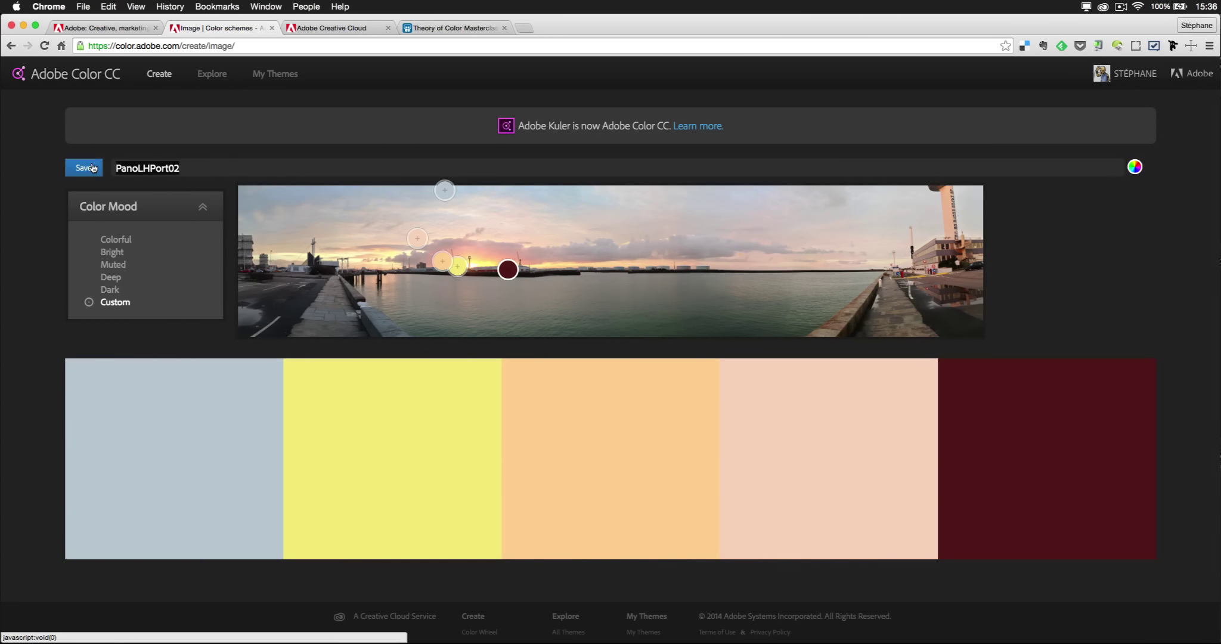
left_click(93, 169)
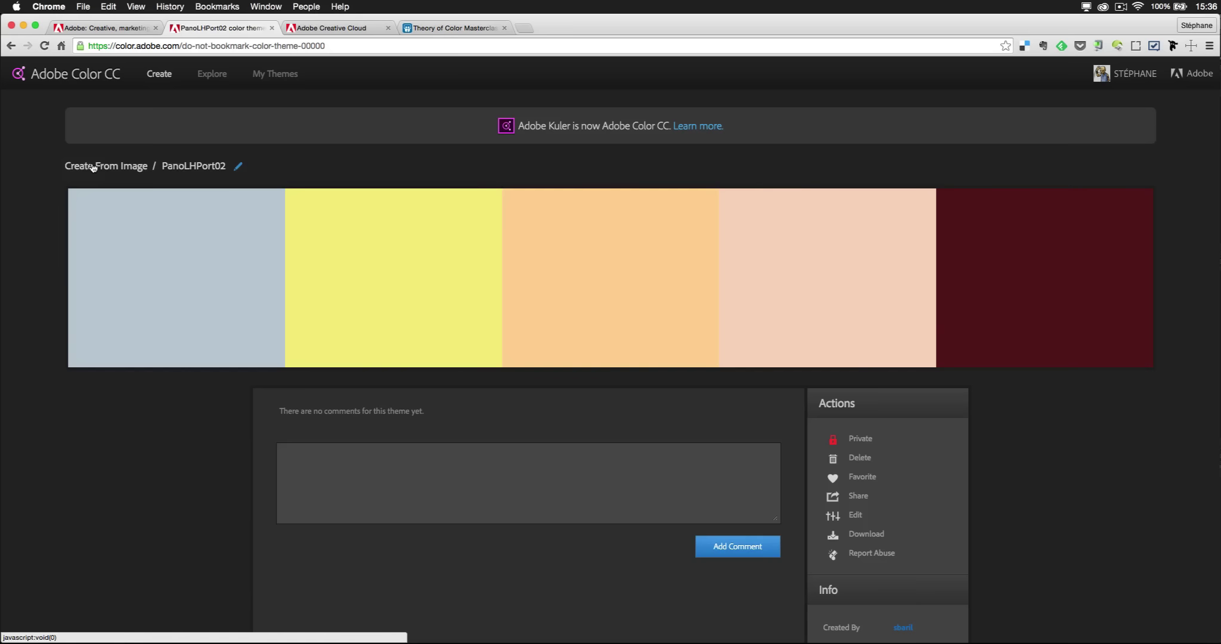
Reopen the saved PanoLHPort02 theme for editing on the color wheel and save the changes to the existing theme.
left_click(856, 518)
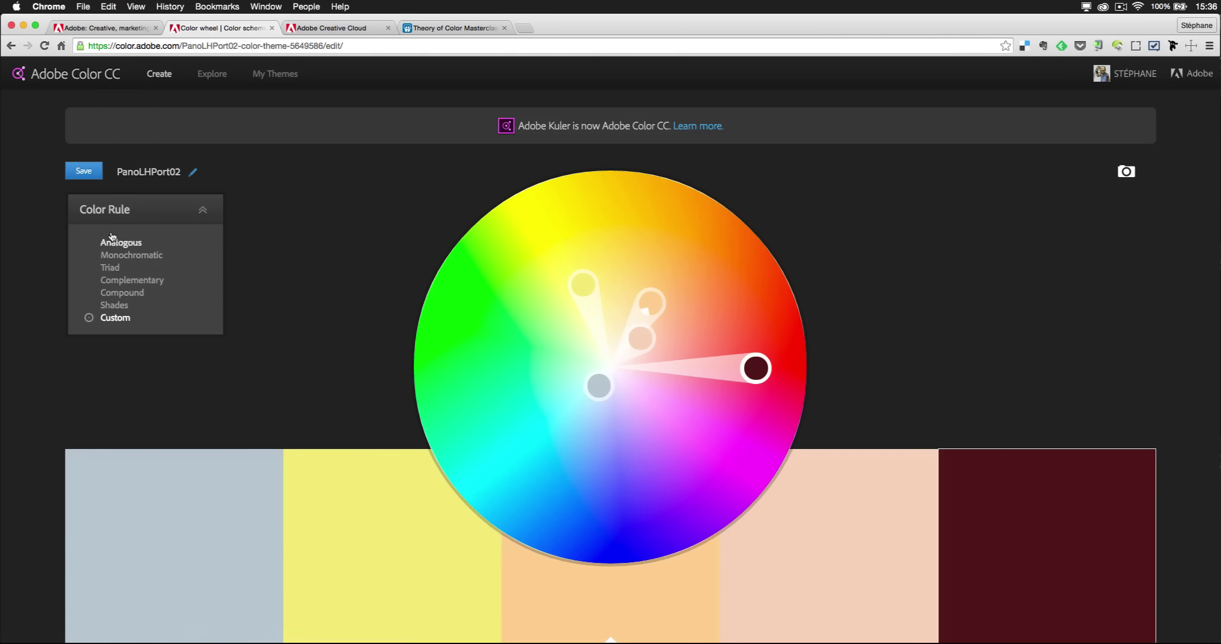
left_click(91, 173)
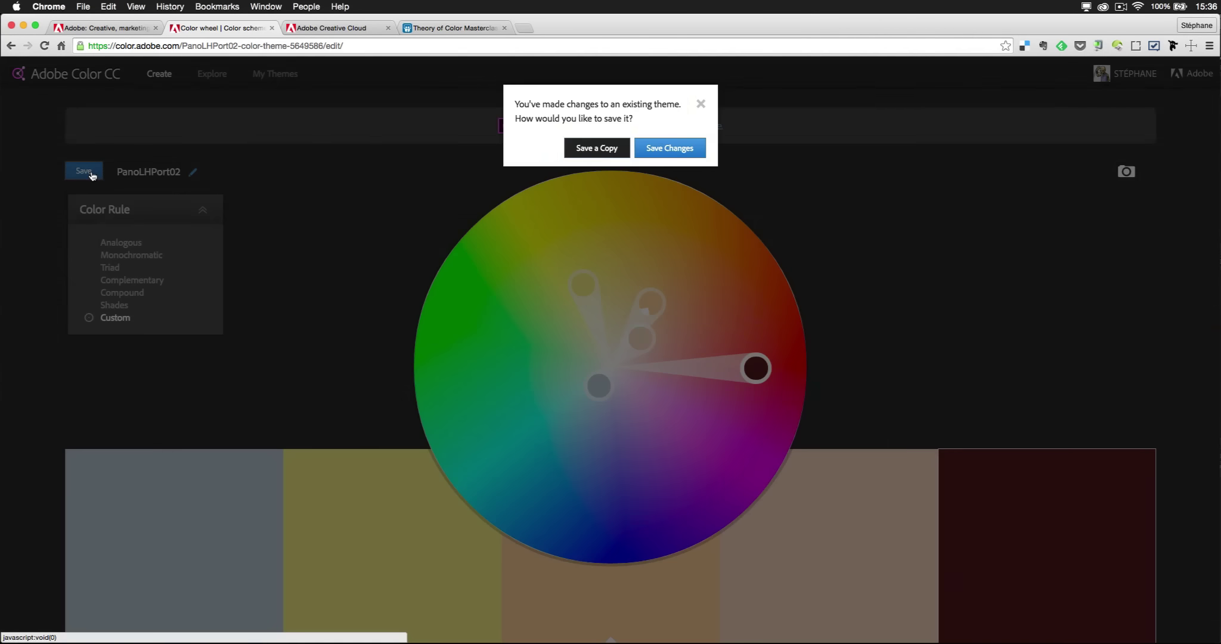
left_click(660, 156)
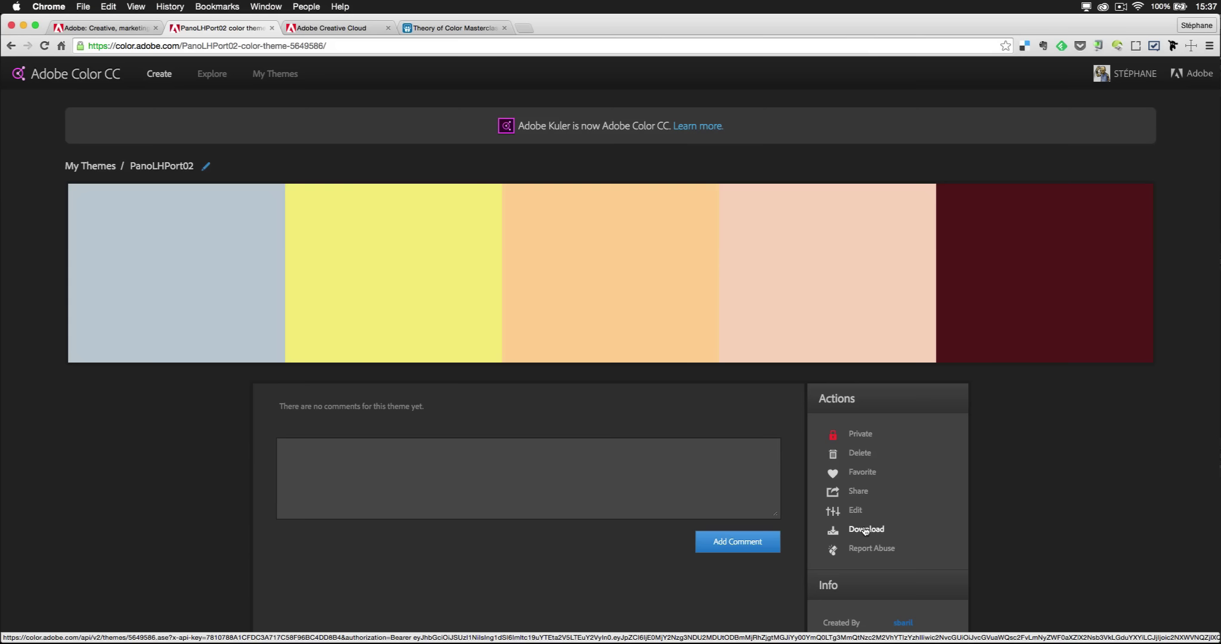
Switch to InDesign, show the Adobe Color Themes panel and view its Explore and My Themes sections.
key("super+Tab")
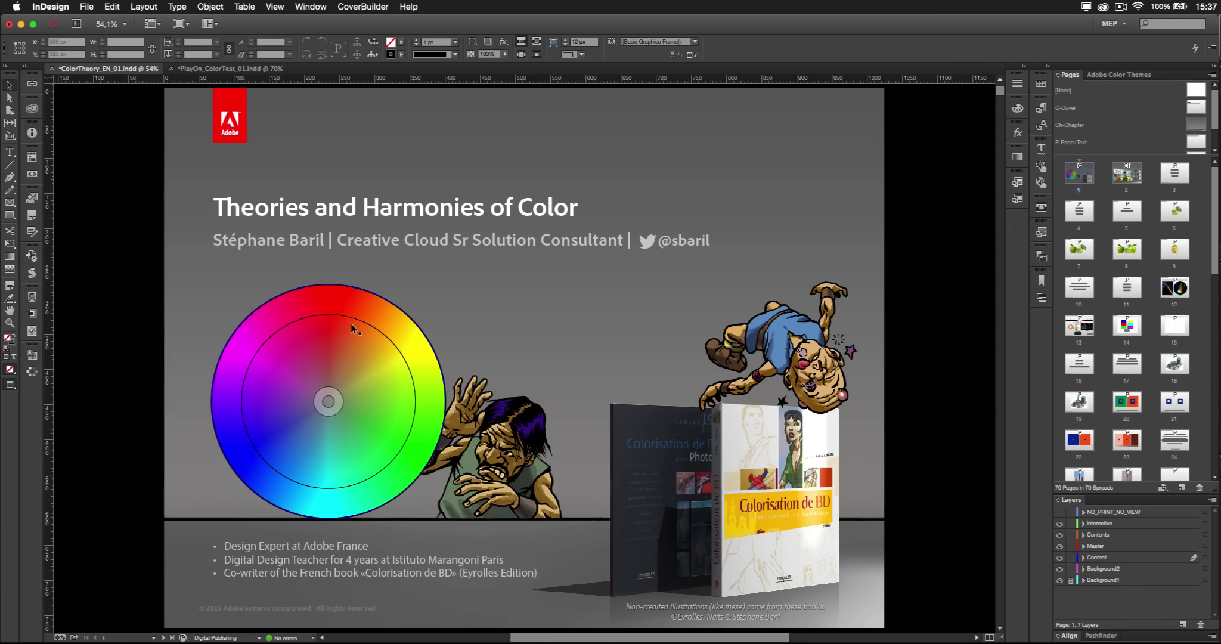
left_click(1107, 75)
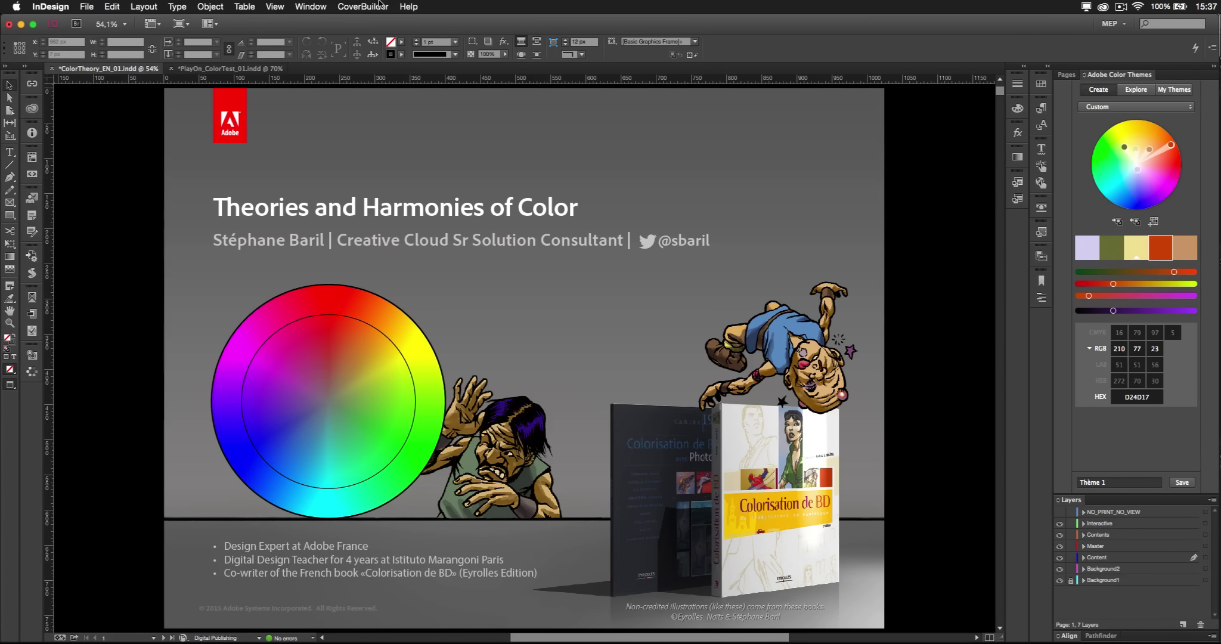
left_click(297, 7)
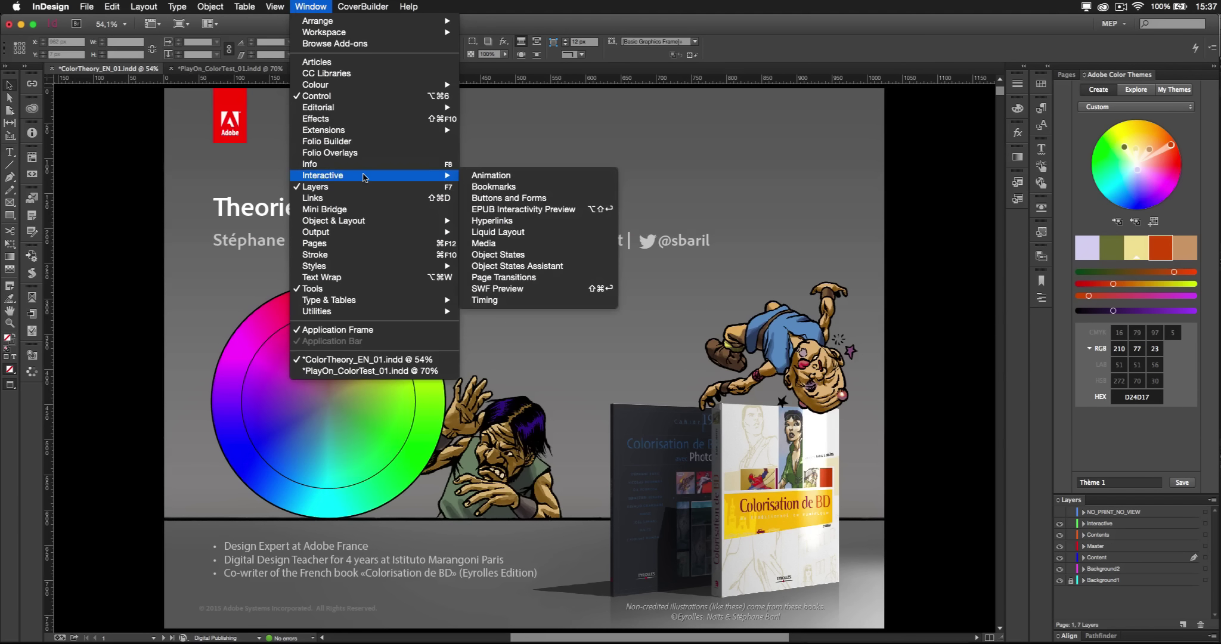
mouse_move(371, 88)
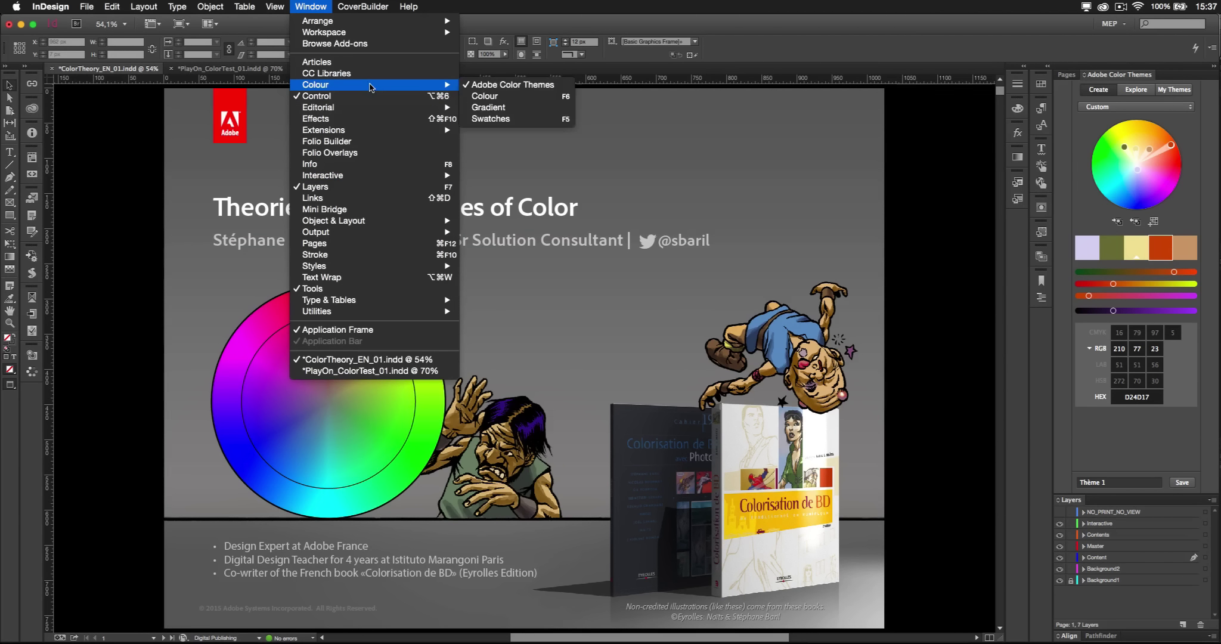
left_click(532, 87)
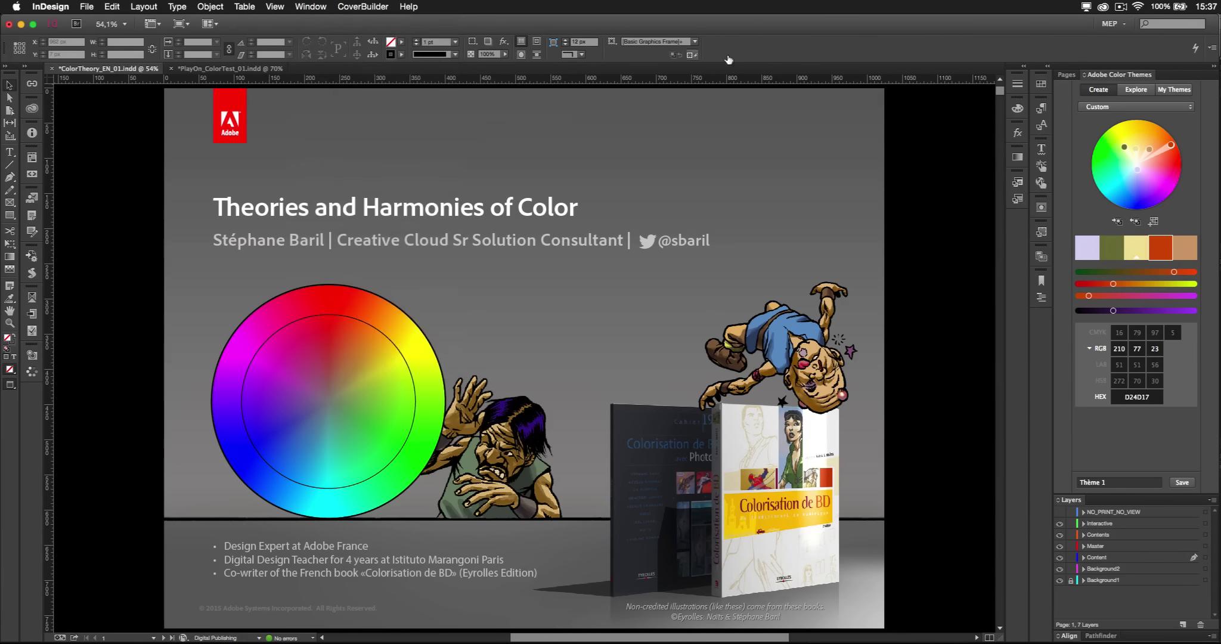
left_click(1139, 92)
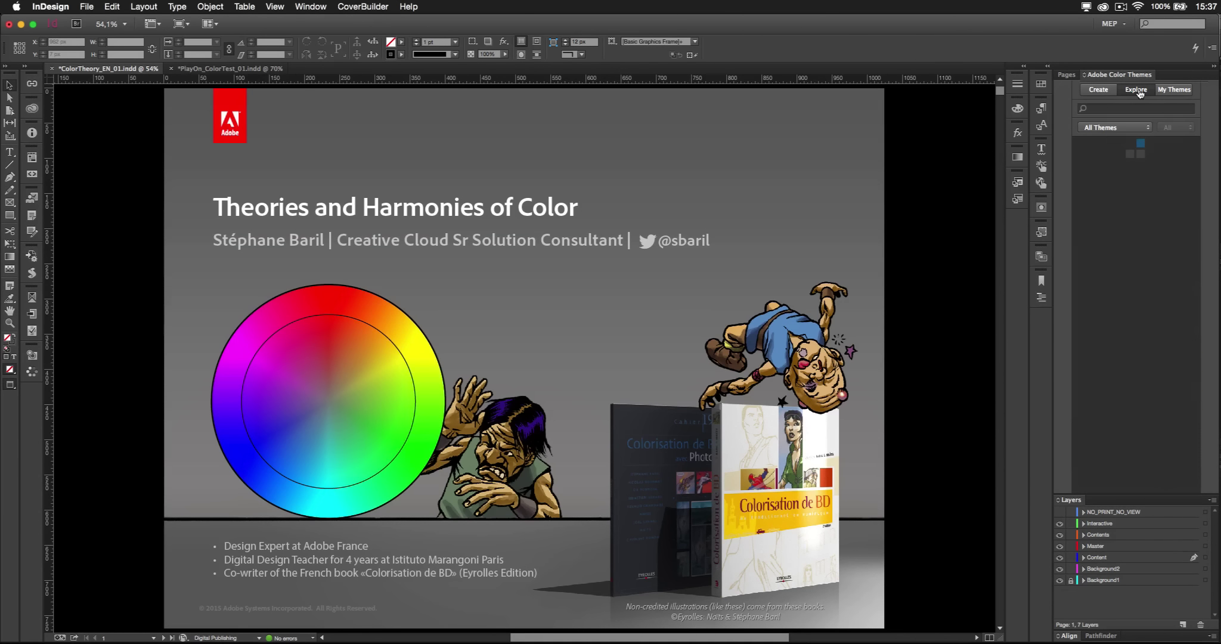
left_click(1170, 90)
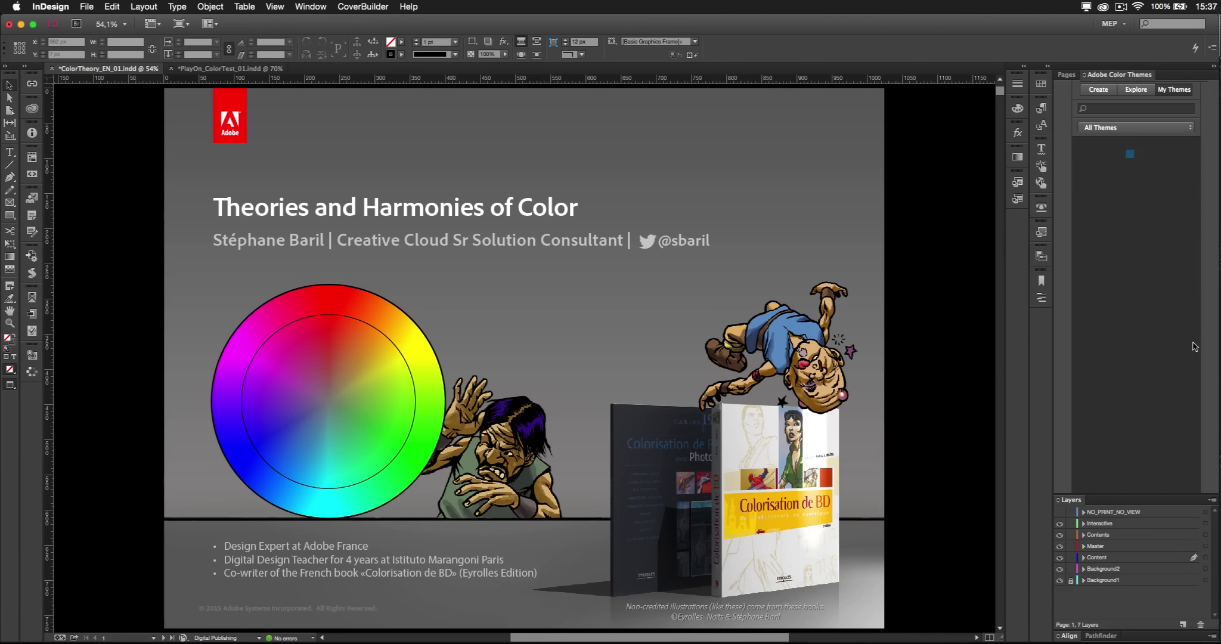
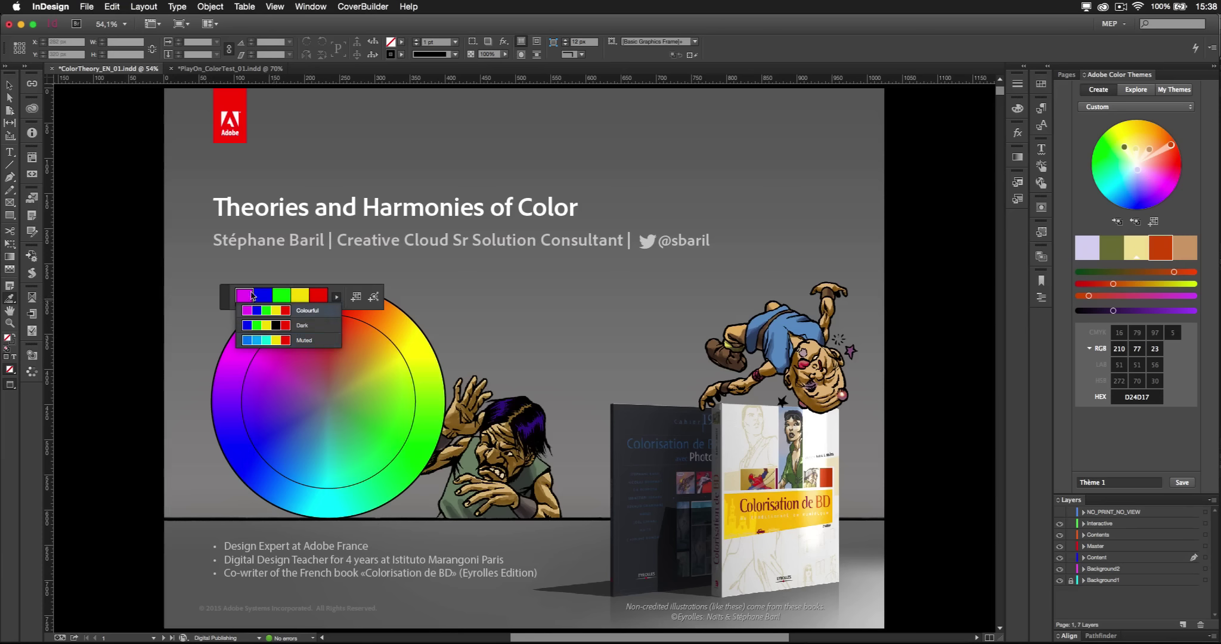
Add the Colourful theme extracted from the color wheel graphic to the document's swatches.
left_click(234, 299)
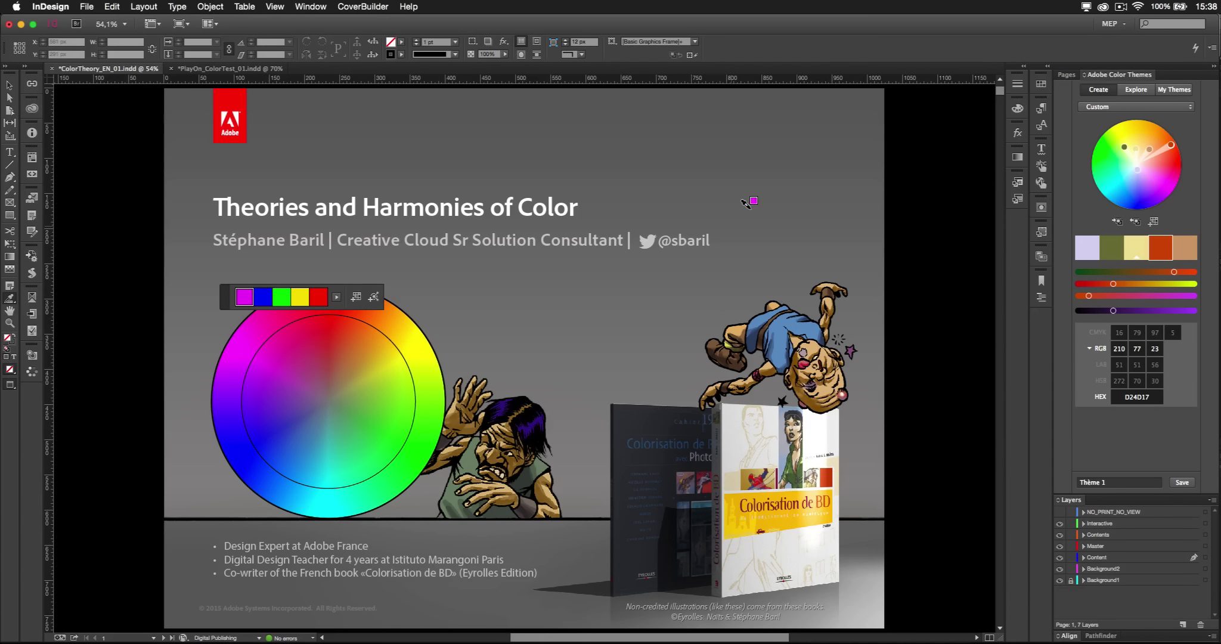
left_click(1041, 84)
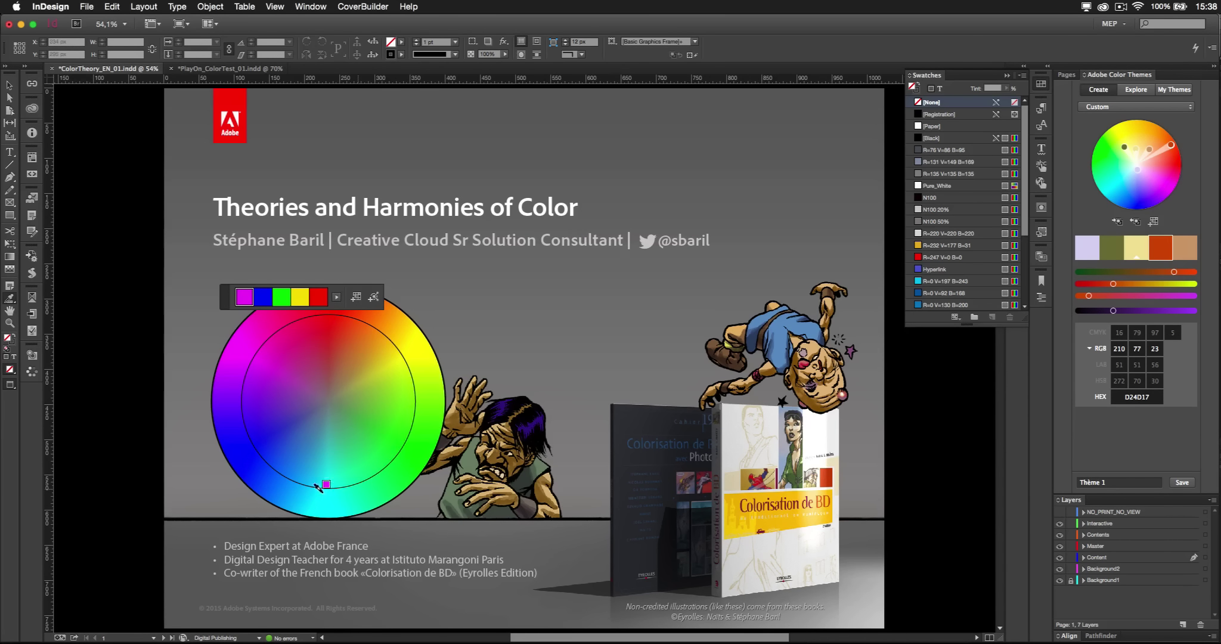
scroll(942, 302, "down", 3)
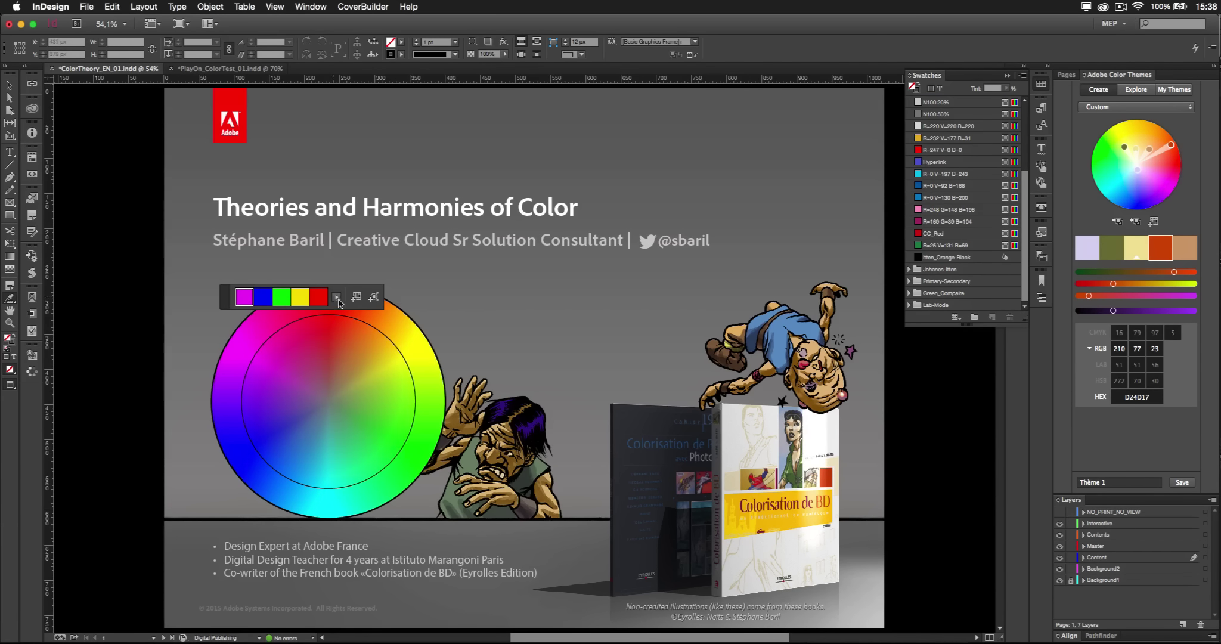
left_click(356, 296)
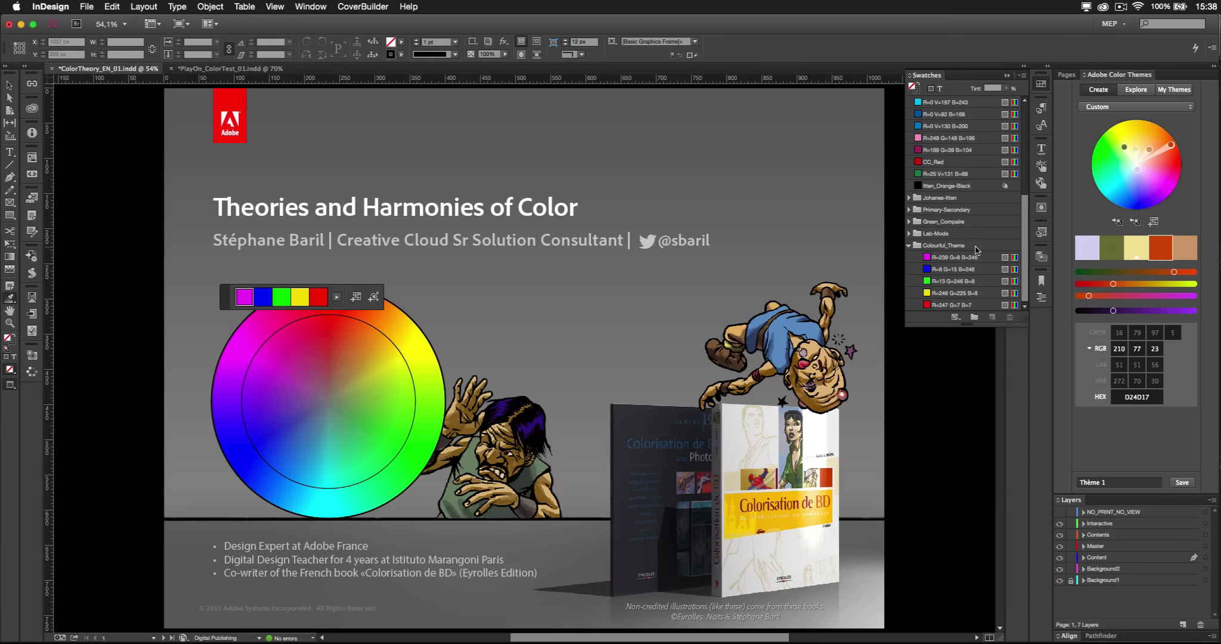
Open the Colour Theme tool's options and view the conversion choices for applying colours.
double_click(9, 298)
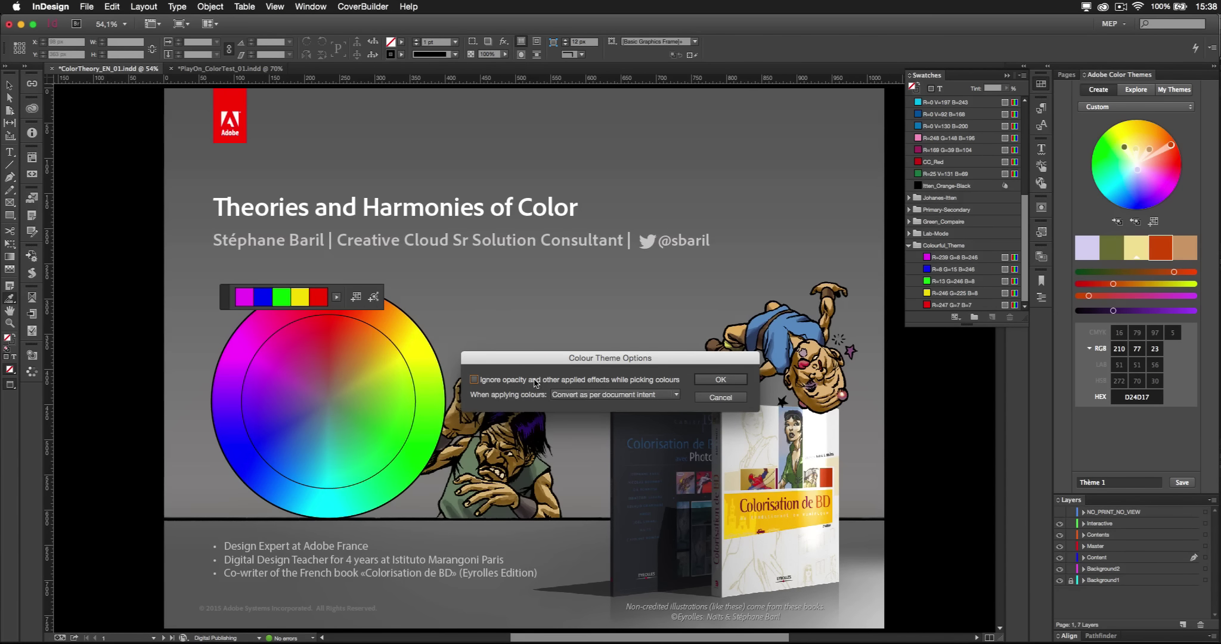
left_click_drag(590, 352, 570, 289)
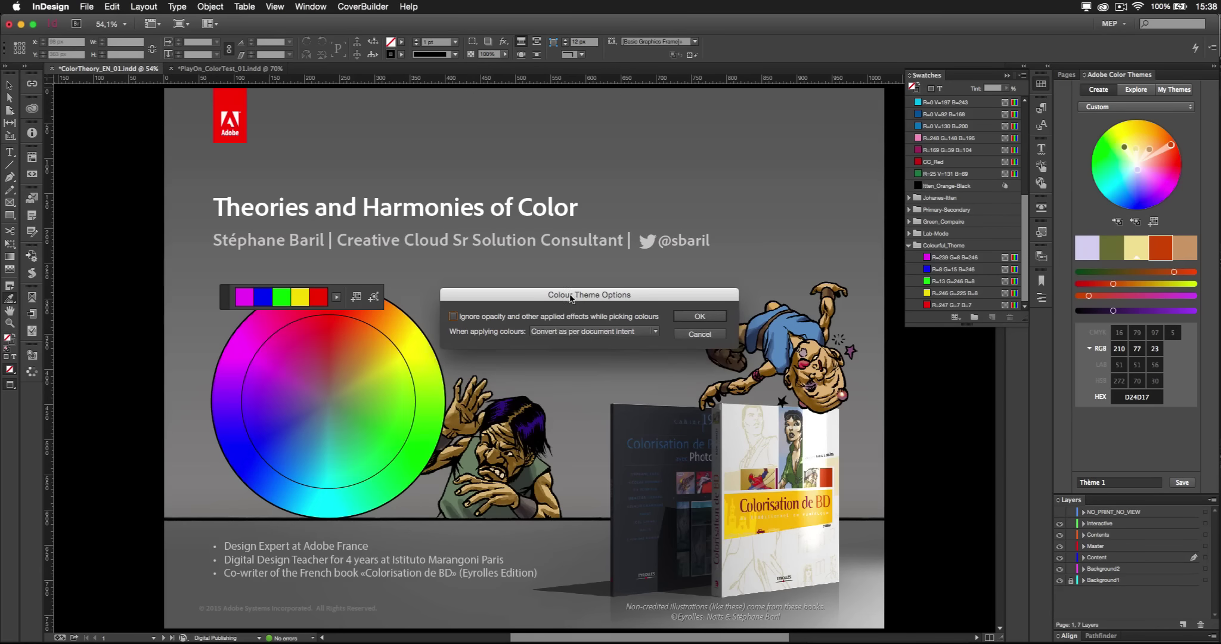
left_click(553, 332)
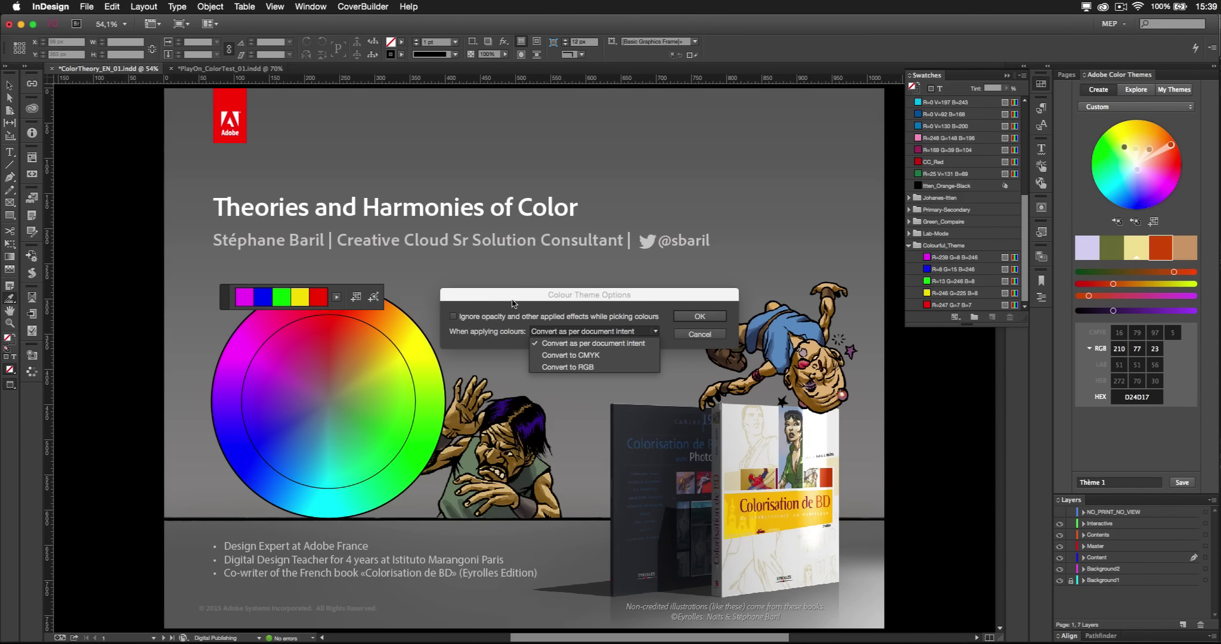
Close the Colour Theme Options and check the document's Transparency Blend Space setting.
left_click(123, 6)
left_click(122, 5)
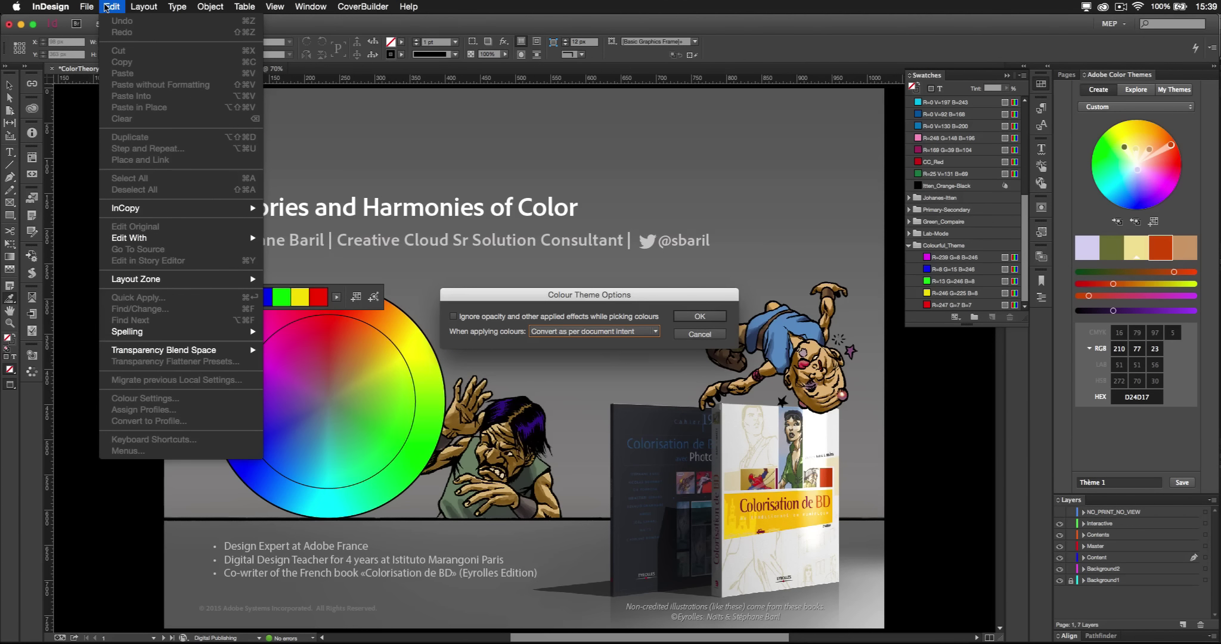
mouse_move(87, 6)
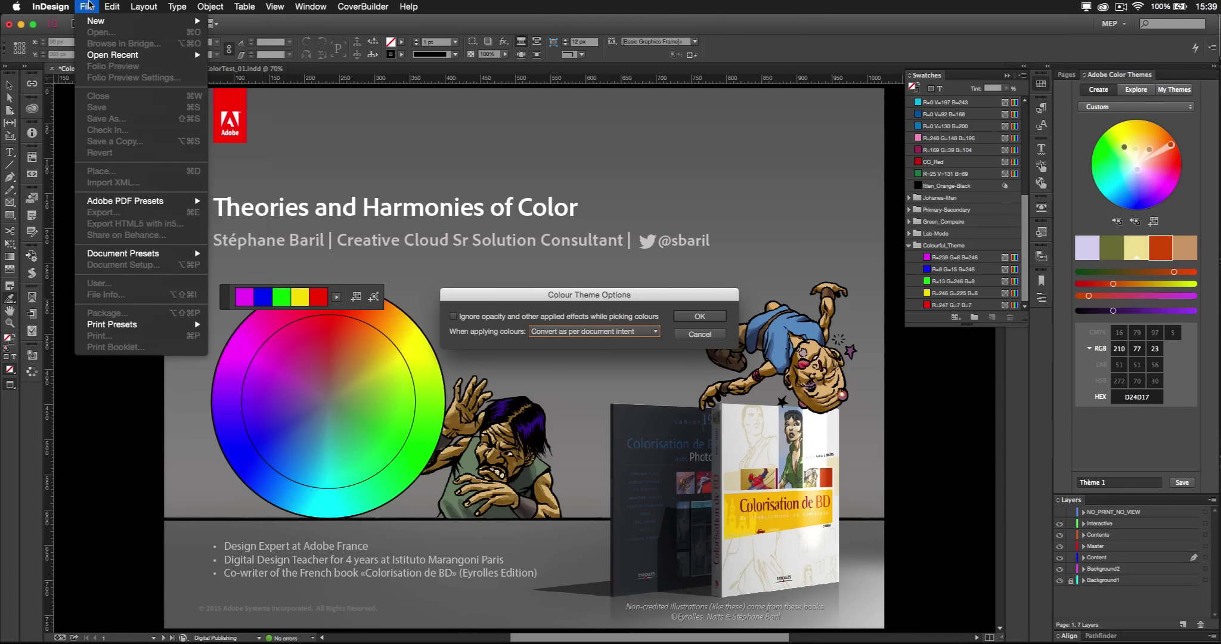
mouse_move(145, 259)
key("Escape")
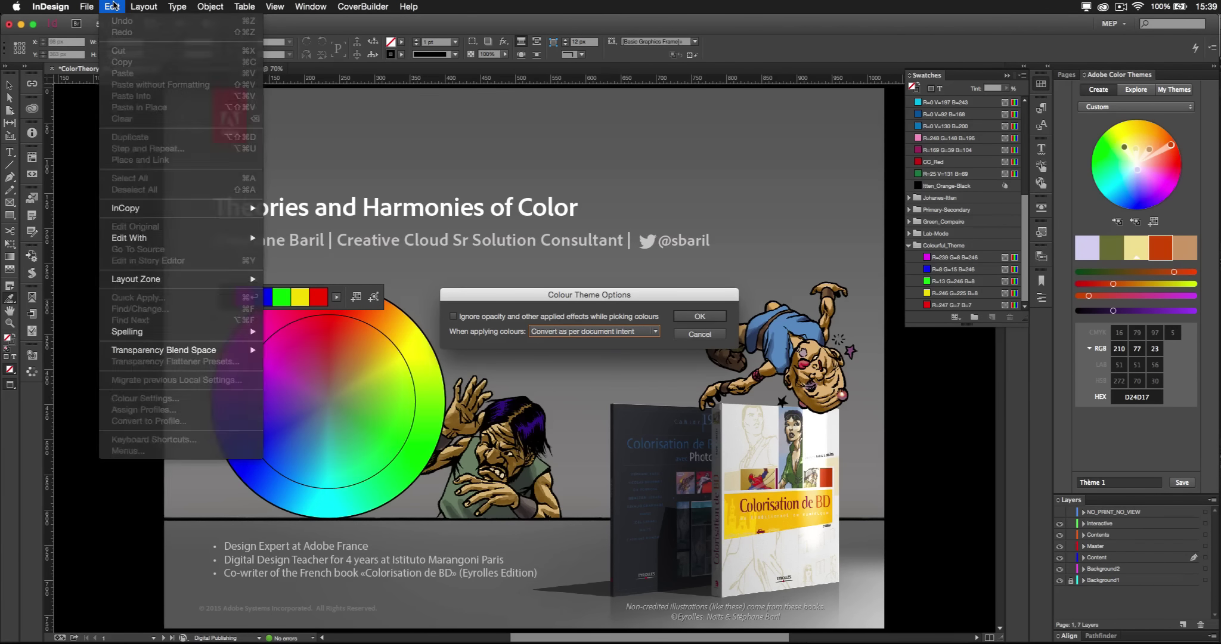
key("Escape")
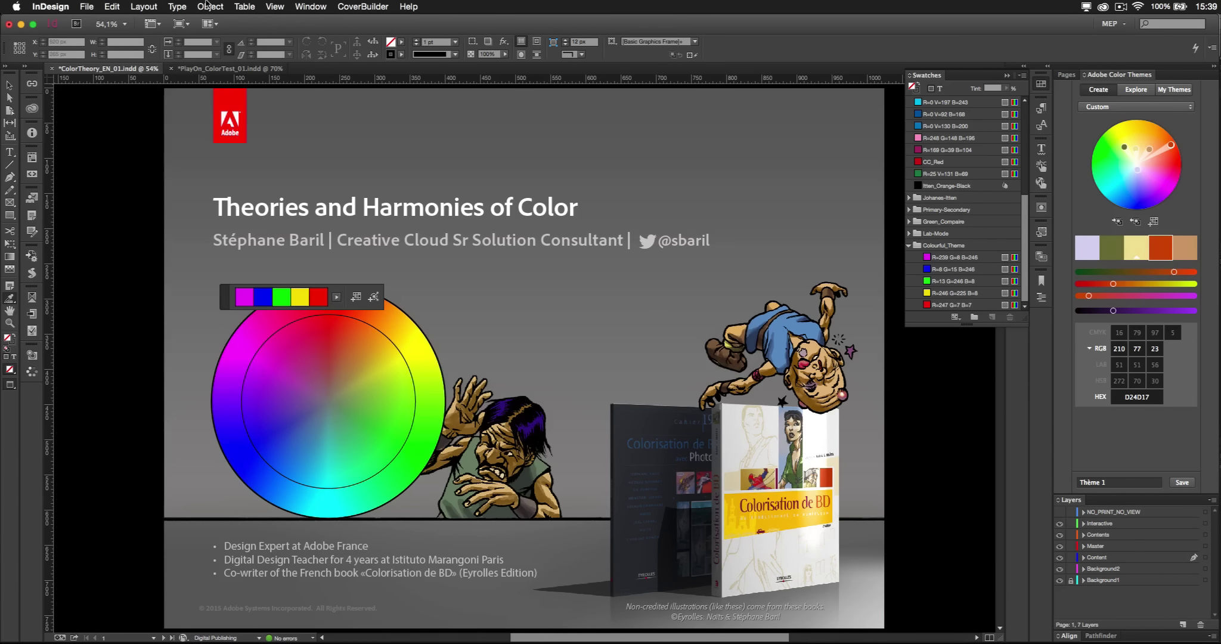
left_click(114, 6)
mouse_move(199, 353)
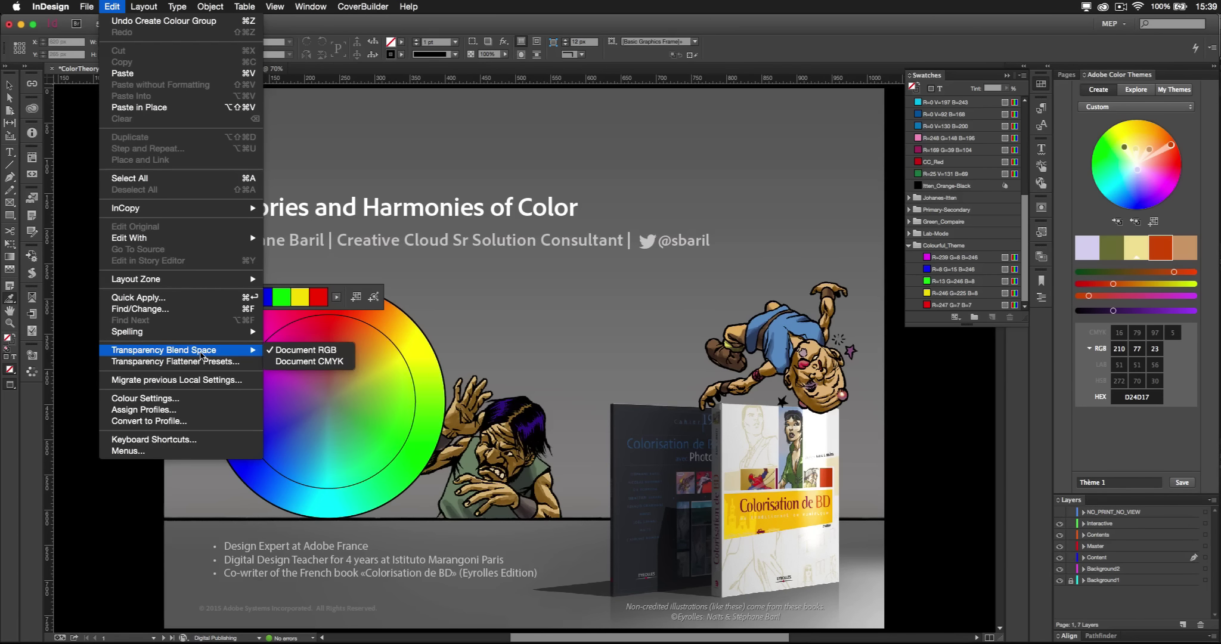
Reopen the Colour Theme Options, review how applied colours are converted, and cancel without changing anything.
double_click(8, 298)
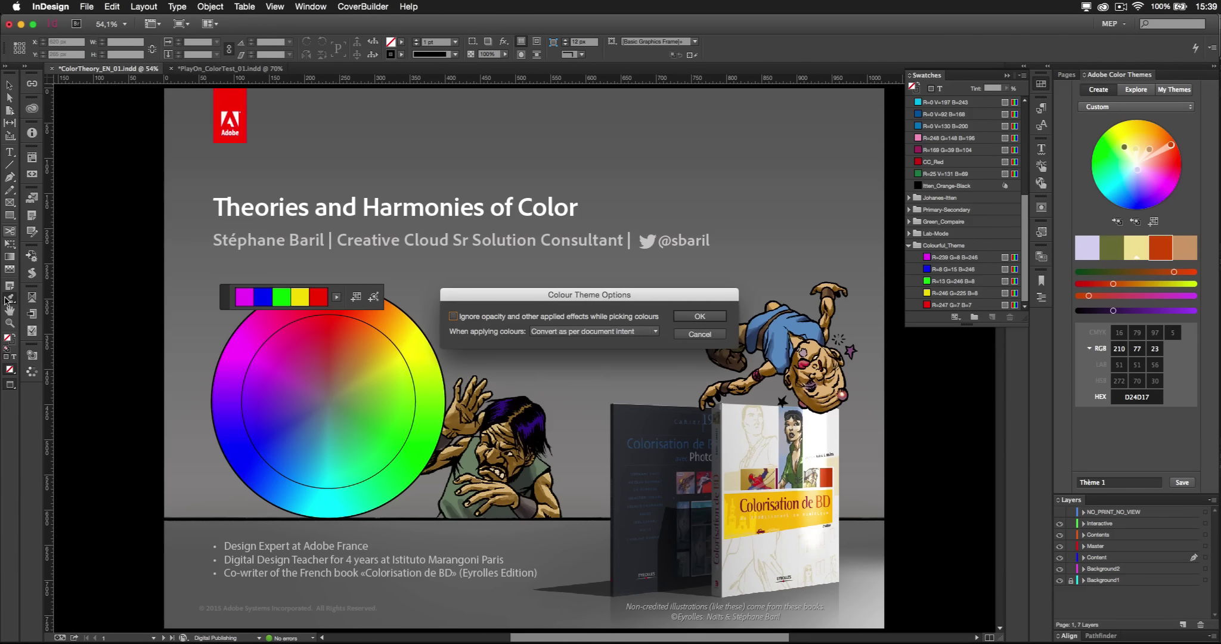
left_click(549, 331)
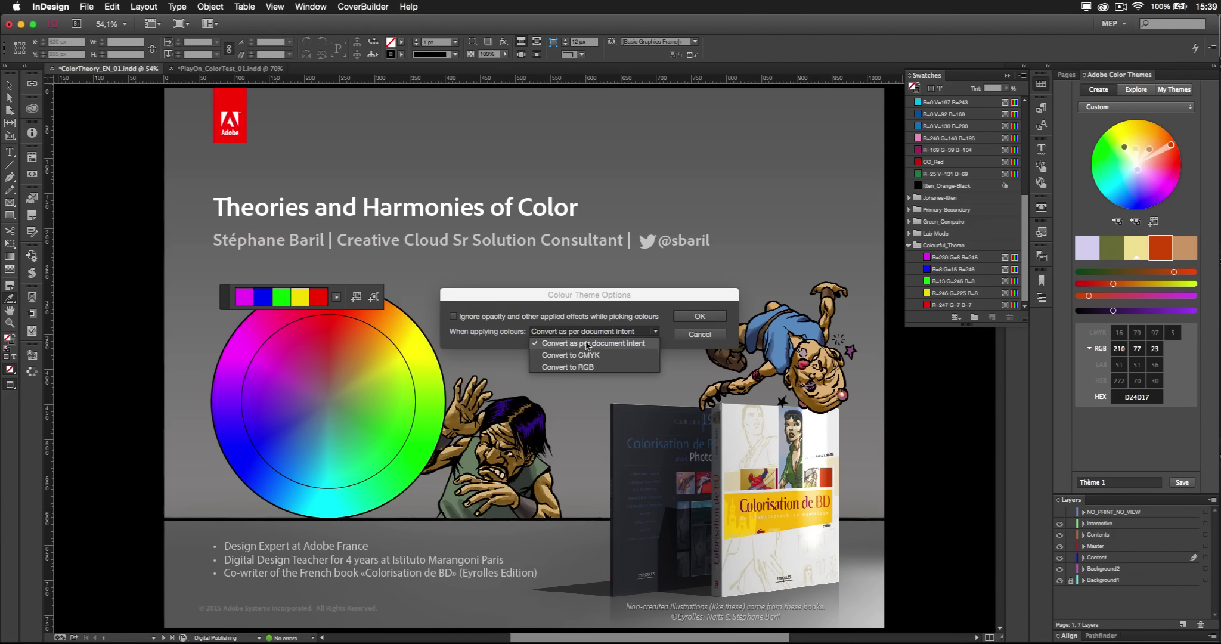
left_click(627, 311)
left_click(687, 335)
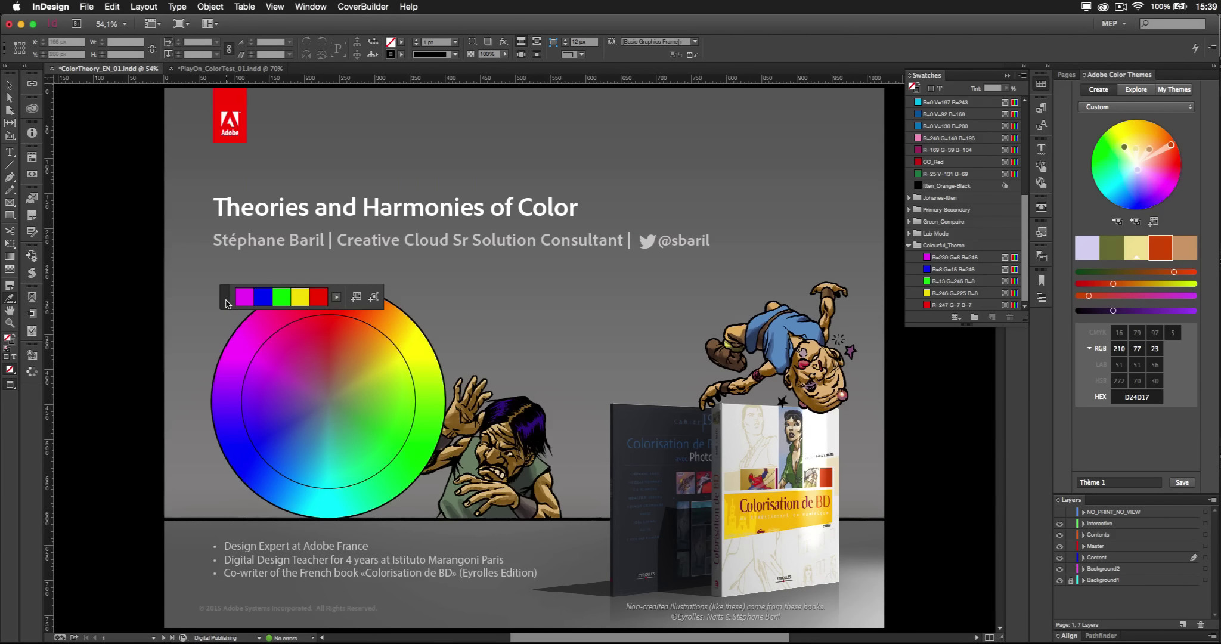
Move the extracted theme bar off the color wheel, activate the Selection tool and collapse the Swatches panel.
left_click_drag(227, 297, 121, 297)
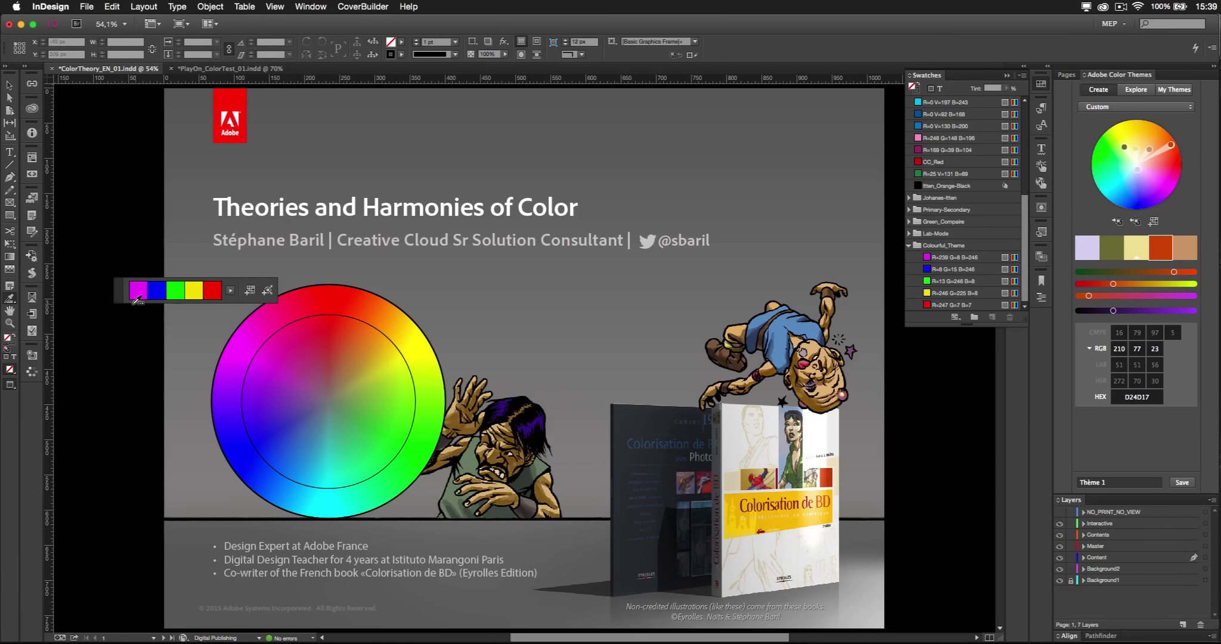
left_click(8, 90)
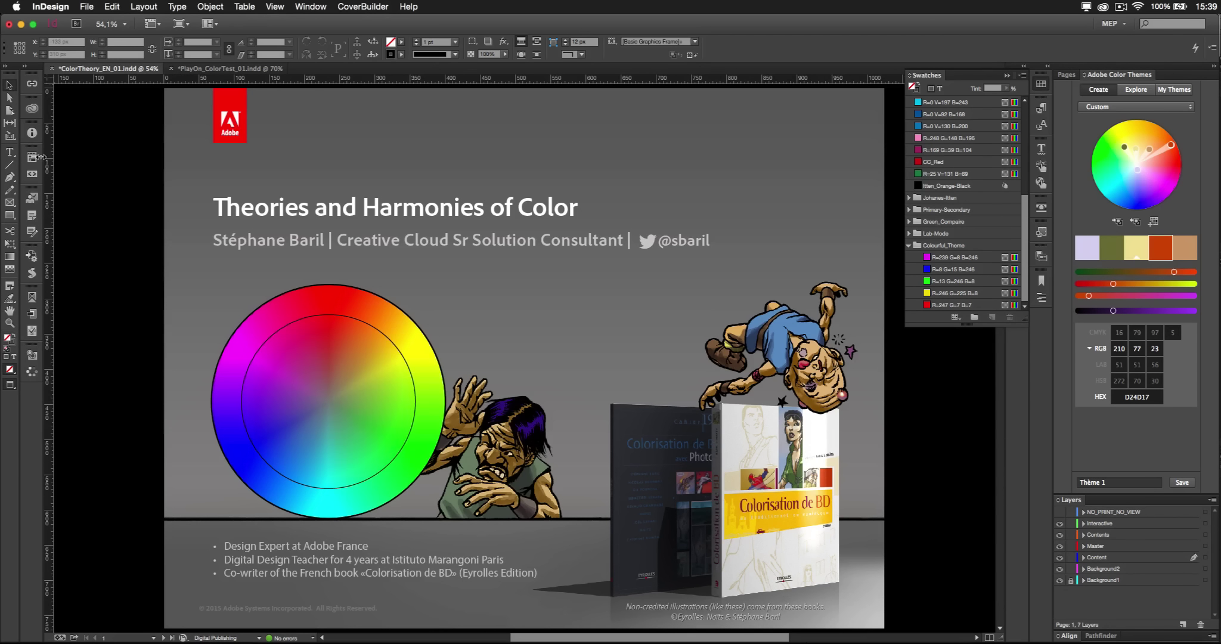
left_click(1042, 90)
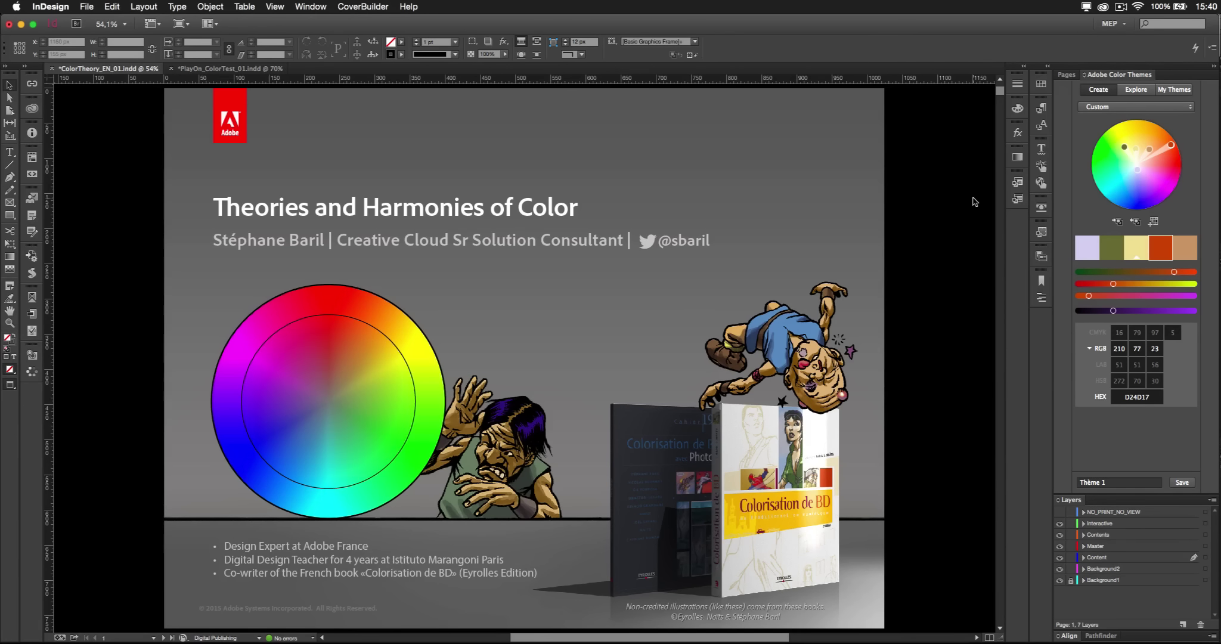
Switch to Photoshop and look through the installed extensions for Adobe Color Themes.
key("super+Tab")
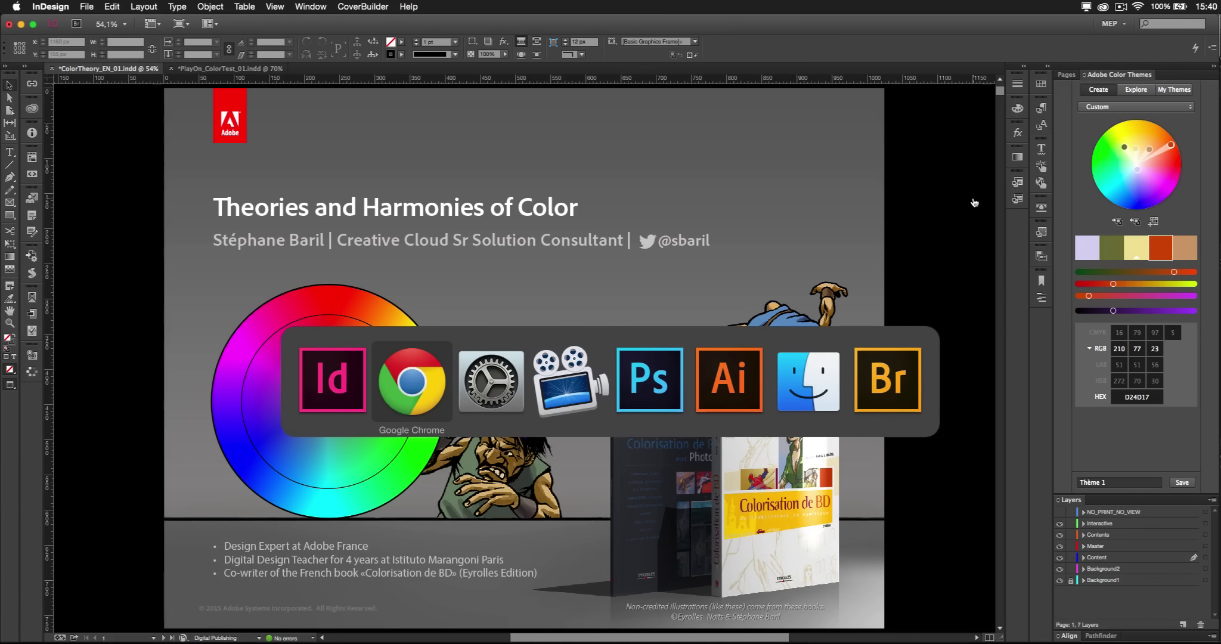
key("super+Tab")
key("super+Tab")
key("super+Tab")
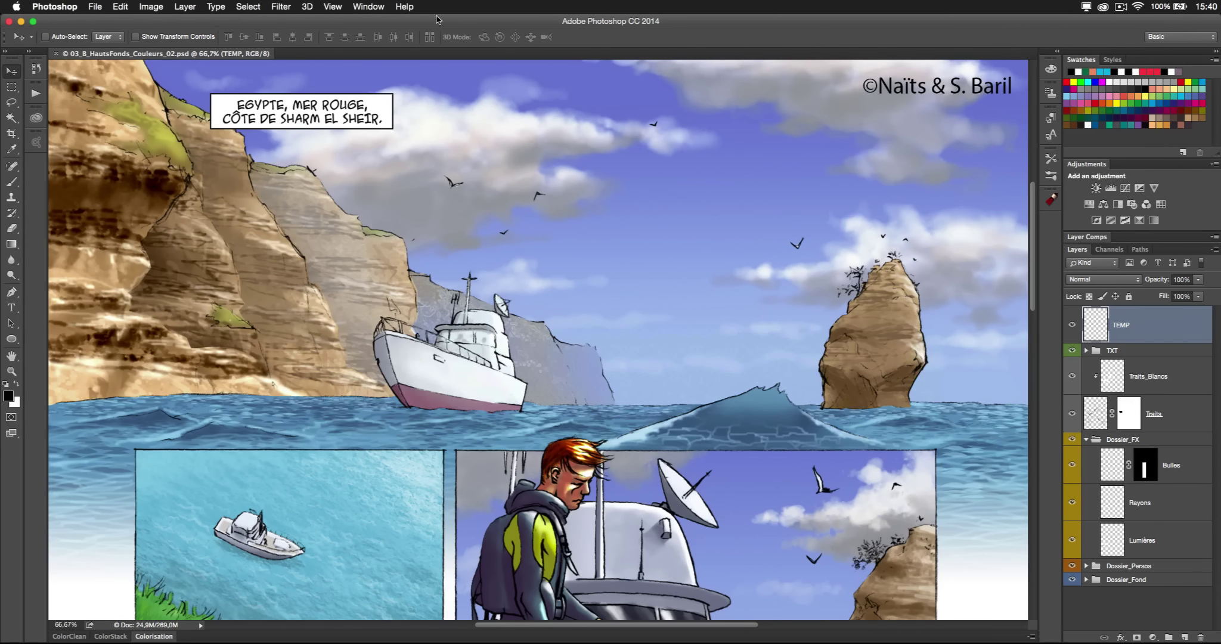
left_click(369, 6)
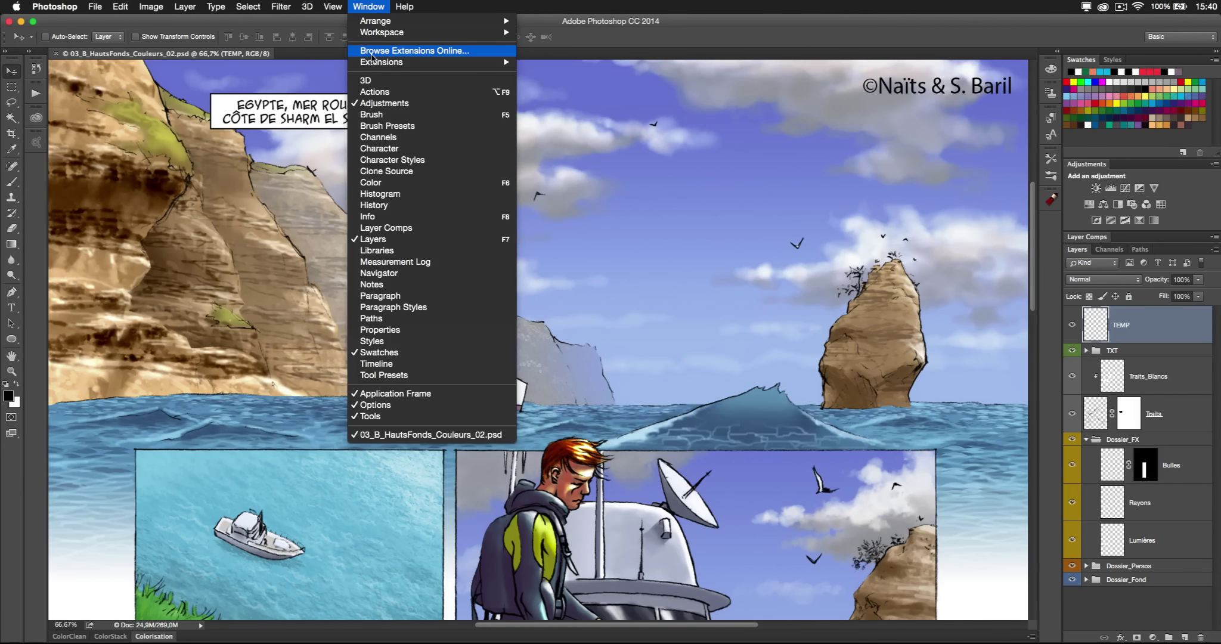
mouse_move(374, 62)
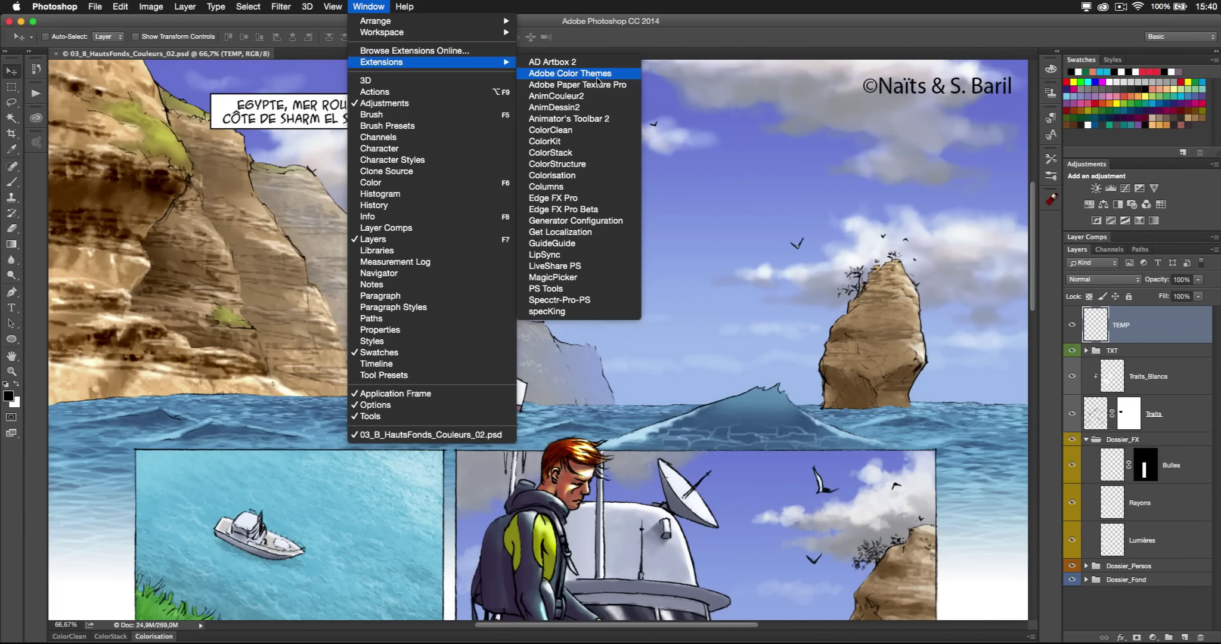
Browse Photoshop add-ons online, search for "color cc" and open the Adobe Color CC Panel page.
mouse_move(398, 9)
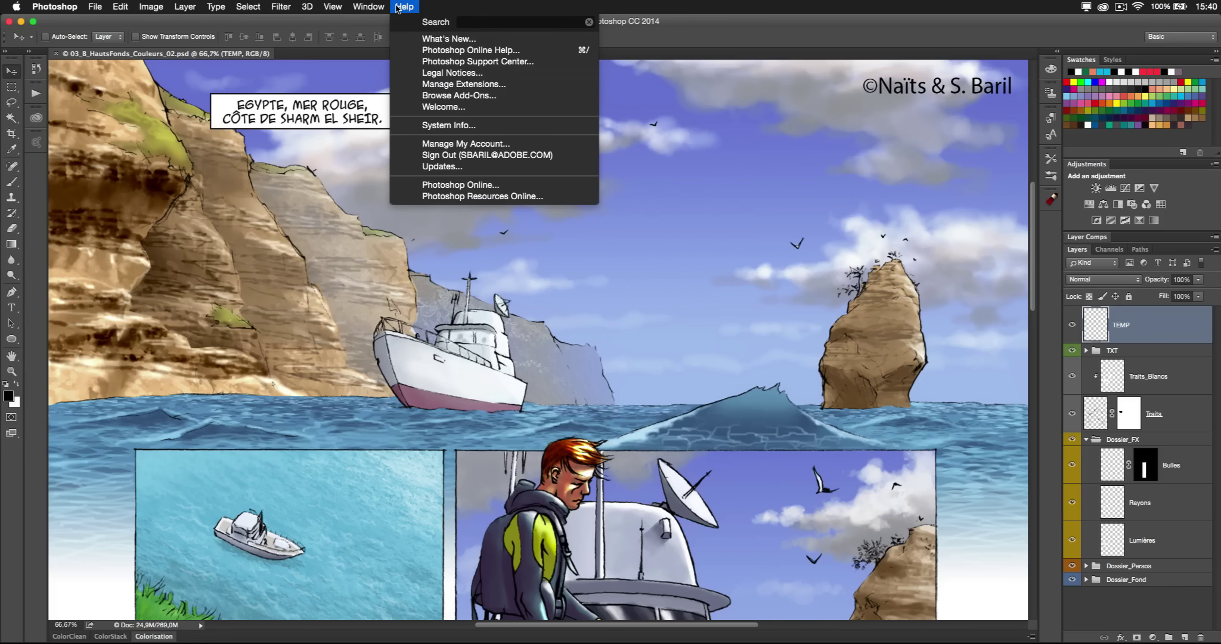
left_click(500, 99)
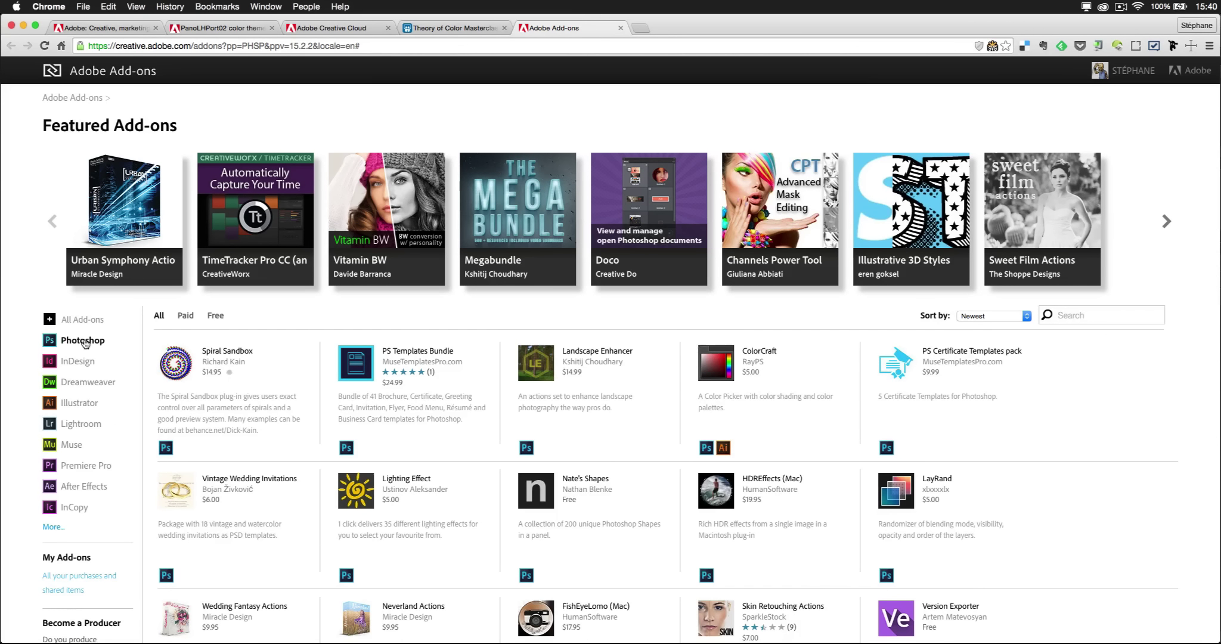
left_click(1113, 319)
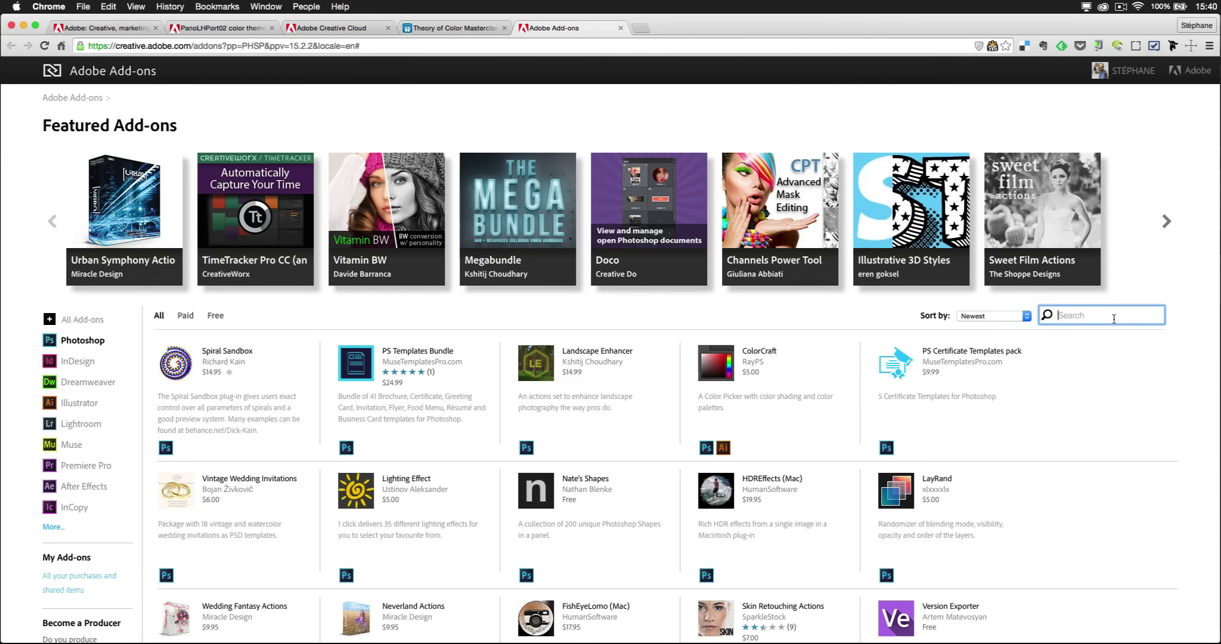
type("color cc")
key("Return")
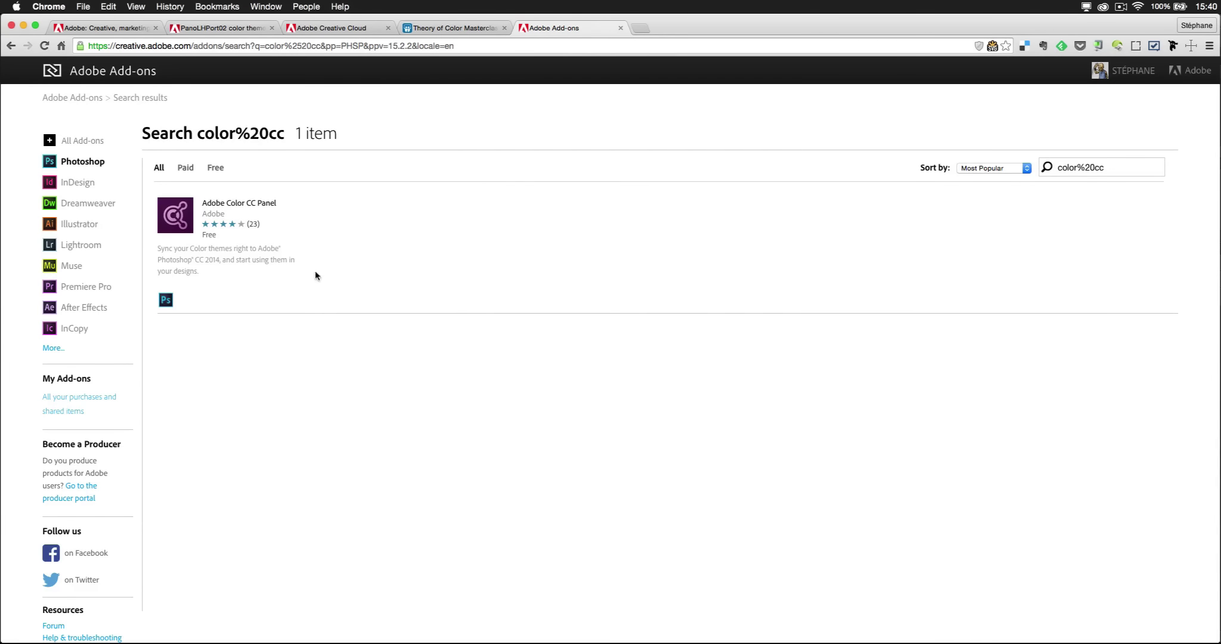
left_click(244, 205)
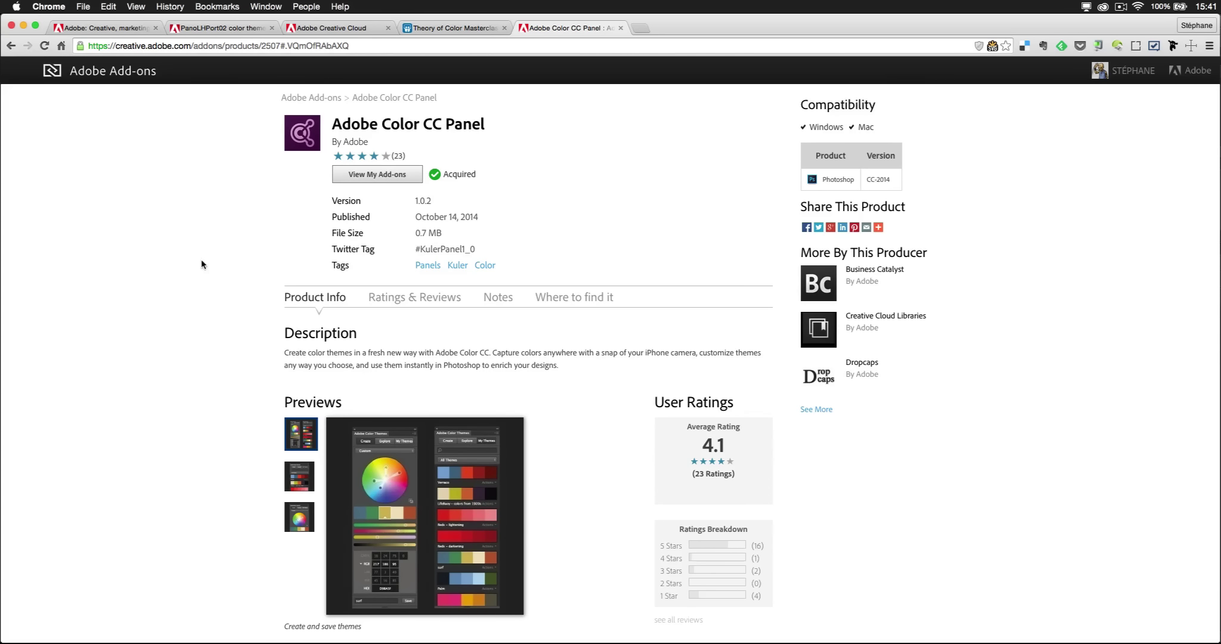
Switch back to Photoshop and show the Libraries panel.
key("super+Tab")
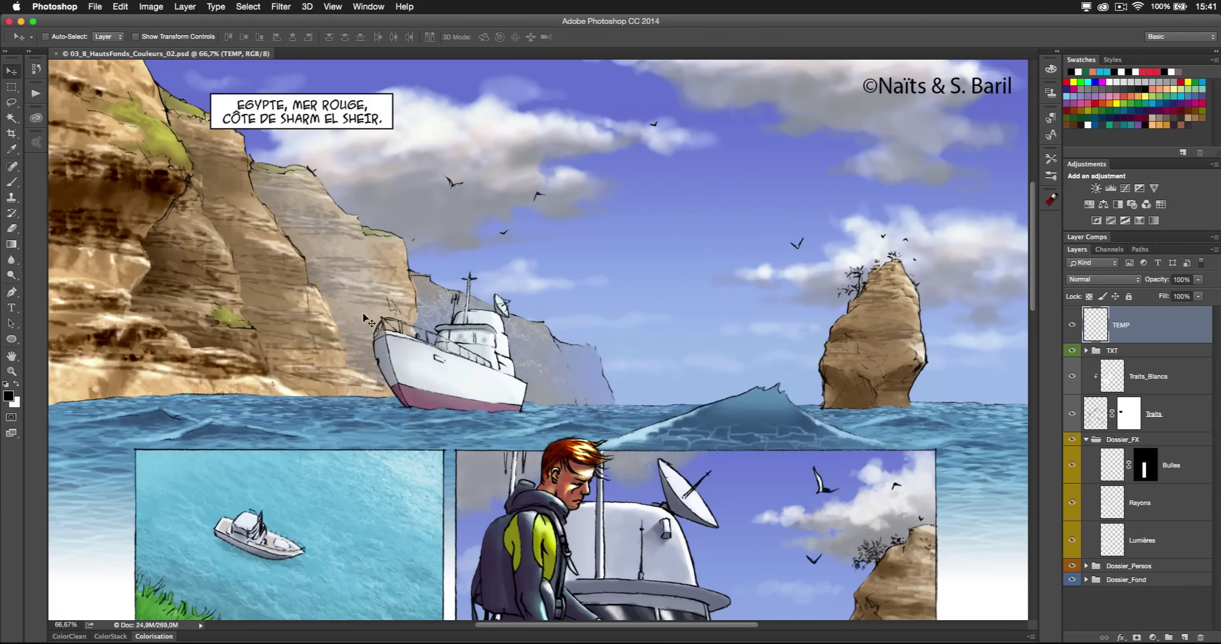
left_click(36, 119)
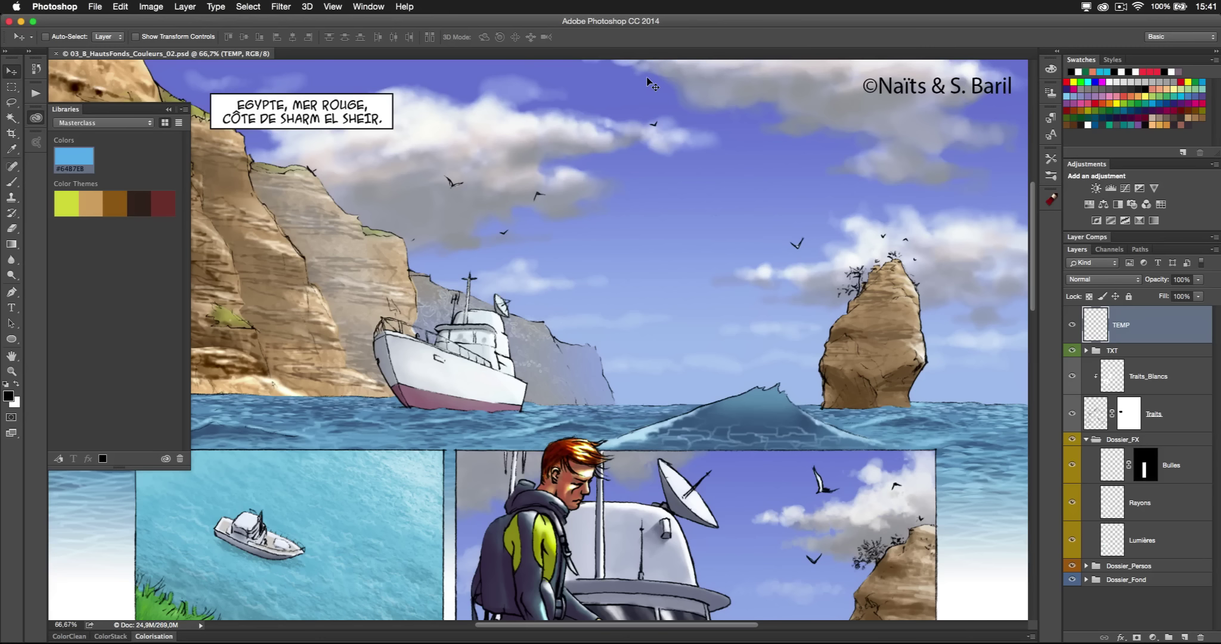
Switch to Illustrator and on to Finder, and show the contents of the Creative Cloud Files folder.
key("super+Tab")
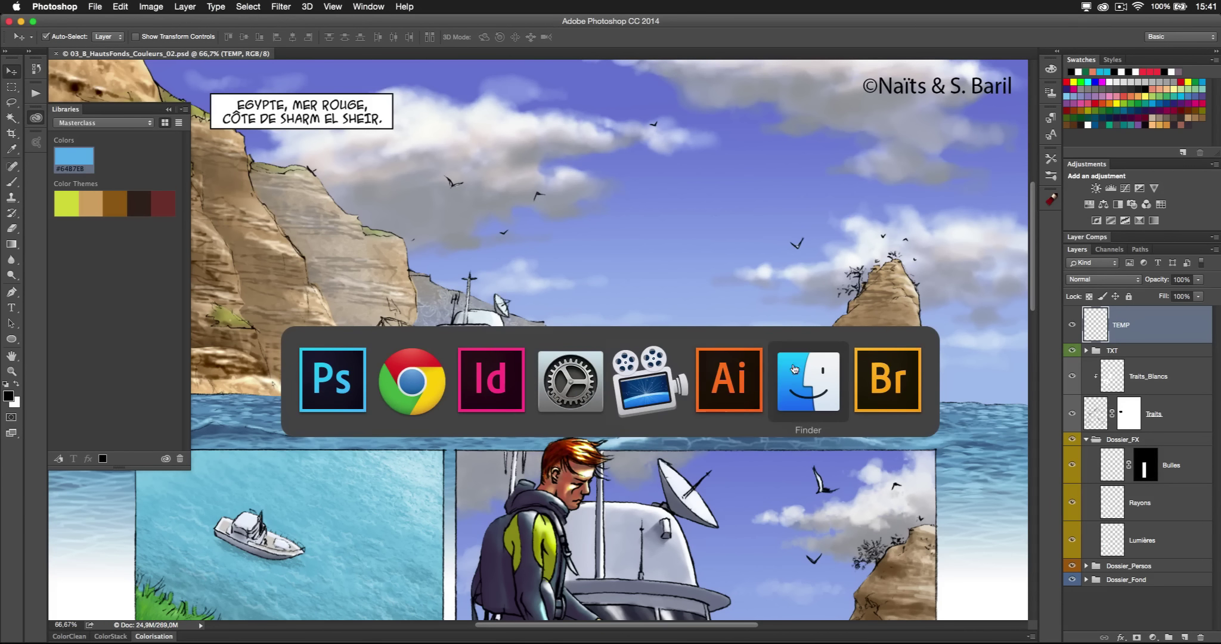
left_click(749, 354)
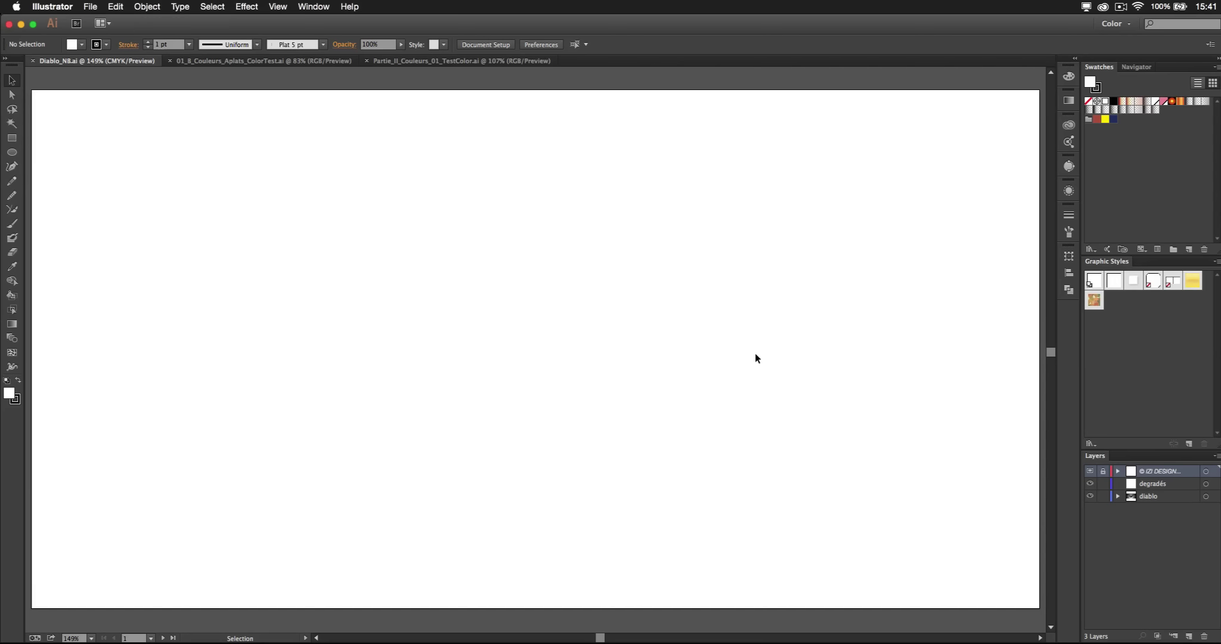
key("super+Tab")
key("super+Tab")
key("Tab")
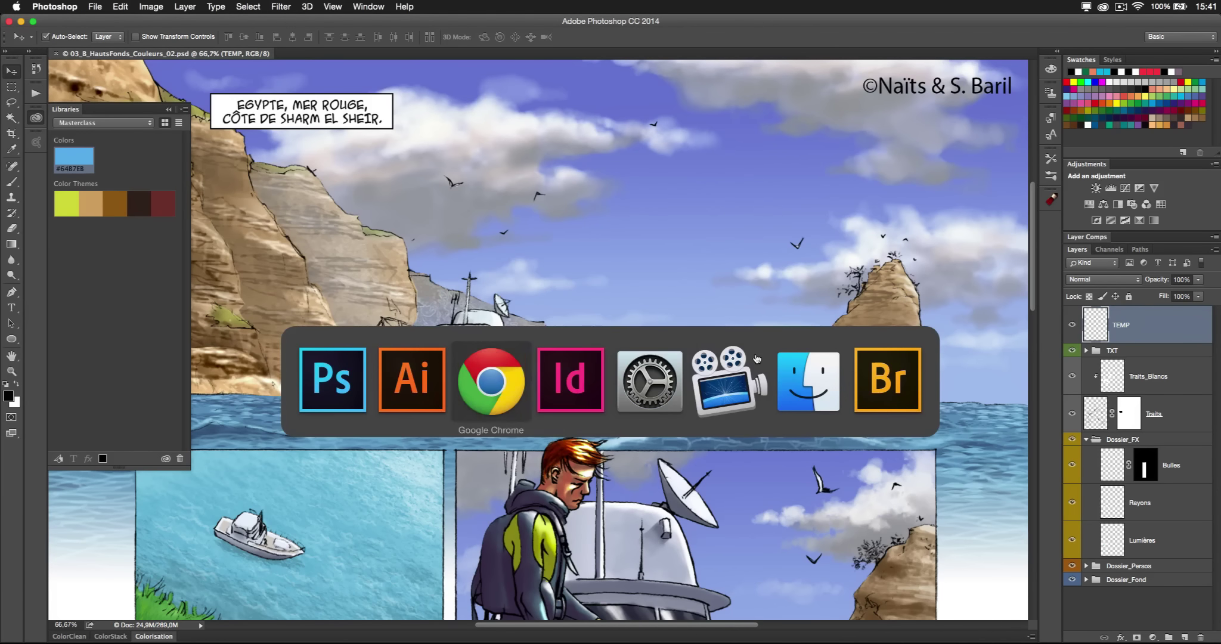
left_click(807, 376)
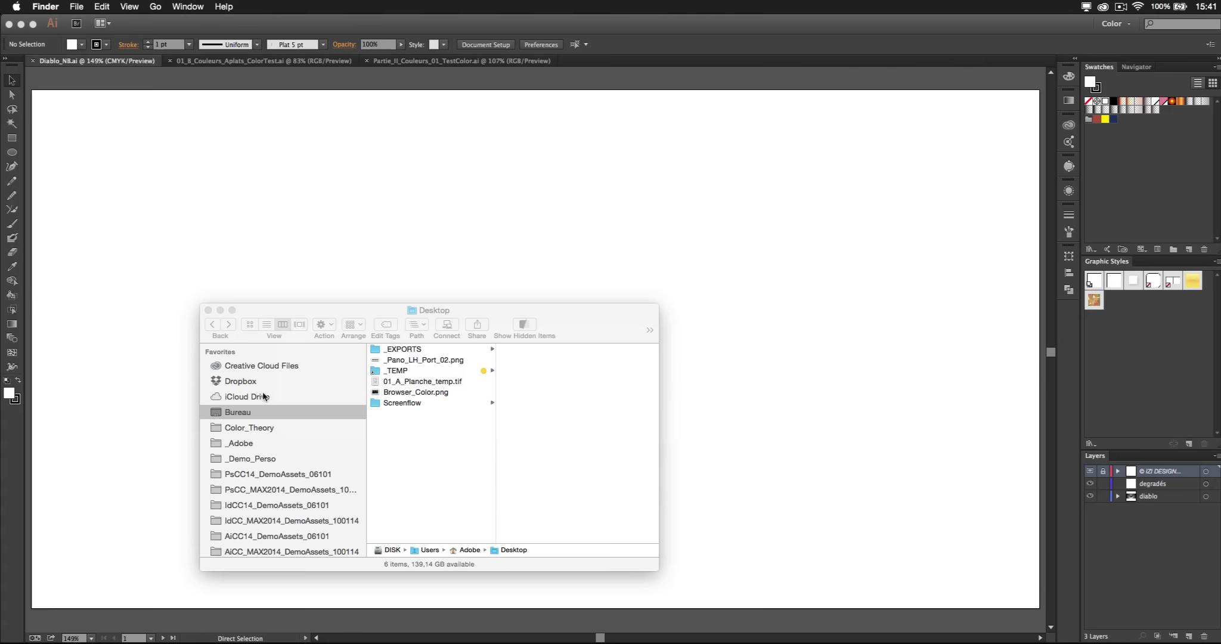
left_click(258, 366)
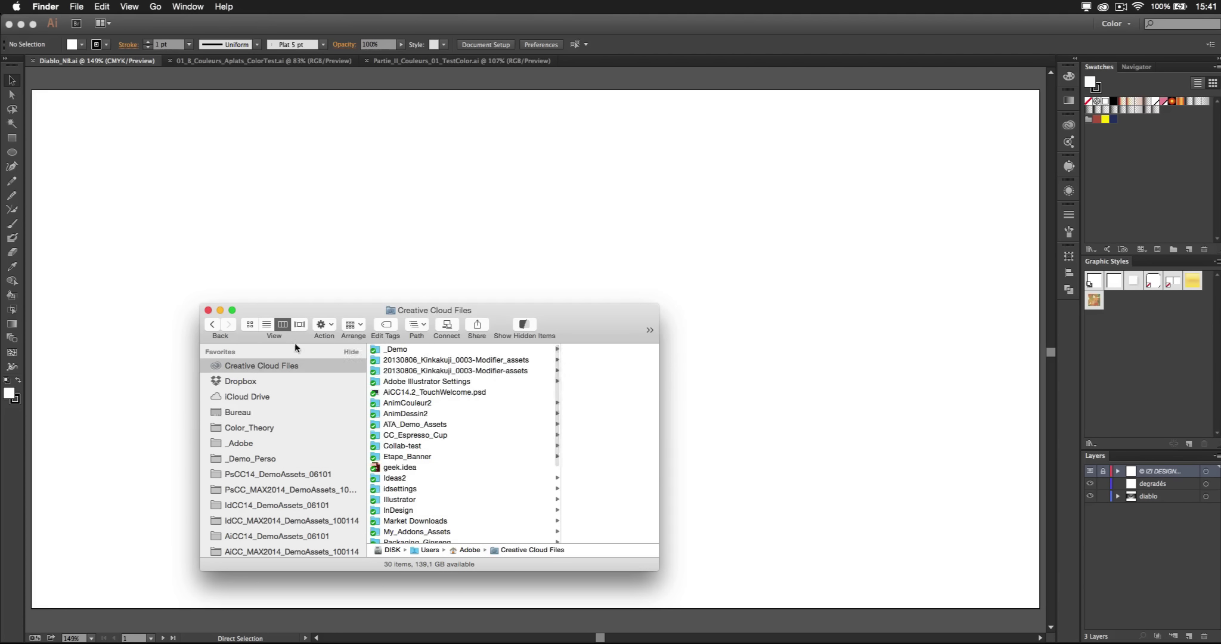
left_click_drag(327, 320, 294, 185)
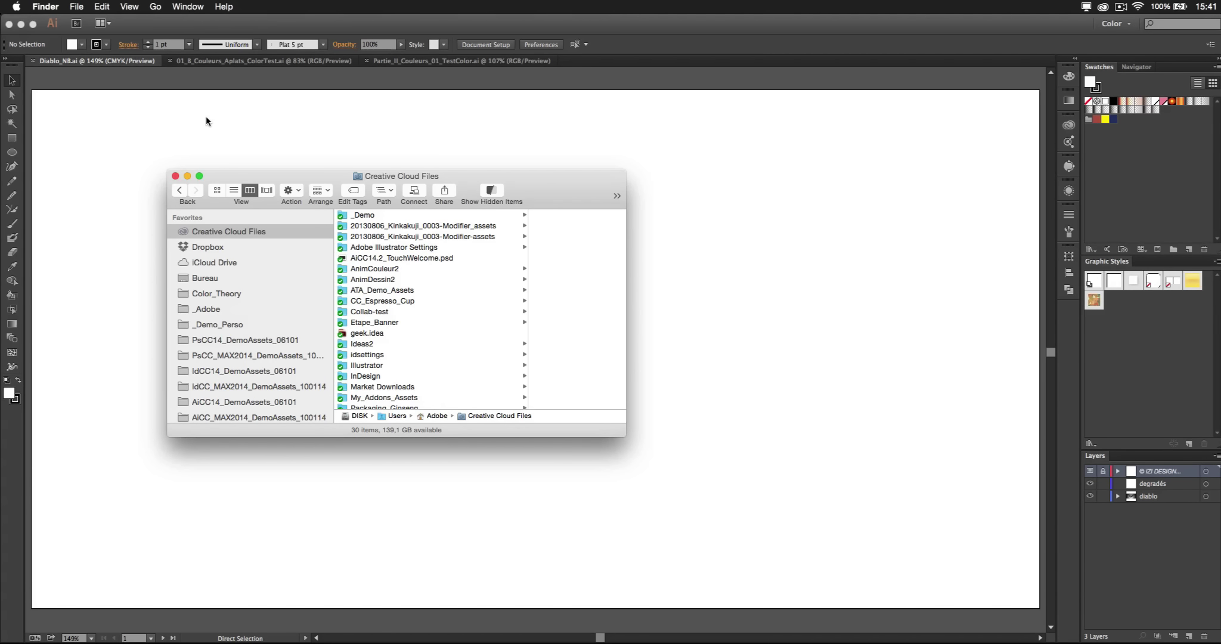
Return to Photoshop and display the Ma bibliothèque library with its saved colors and color themes.
key("super+Tab")
key("super+Tab")
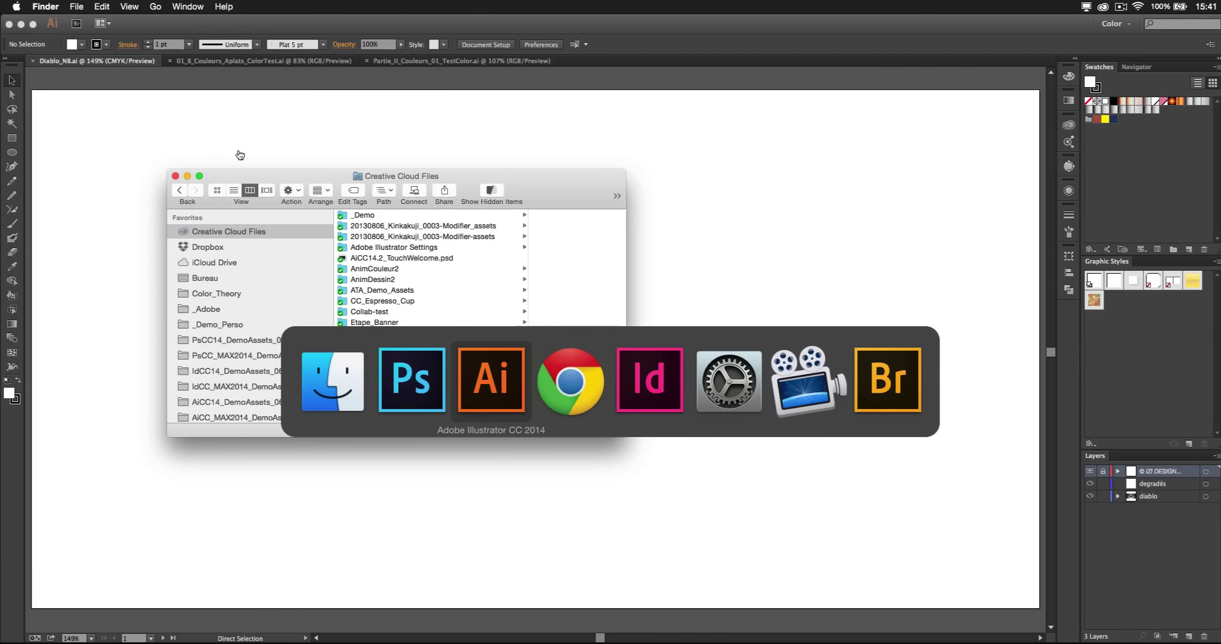
left_click(440, 389)
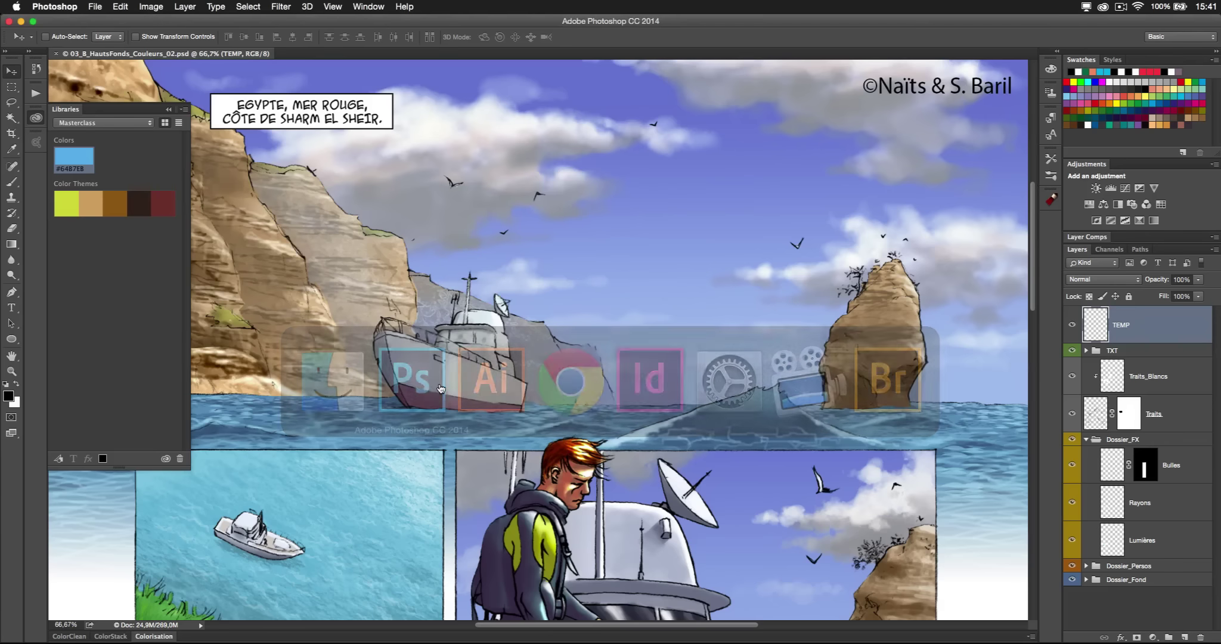
left_click(113, 126)
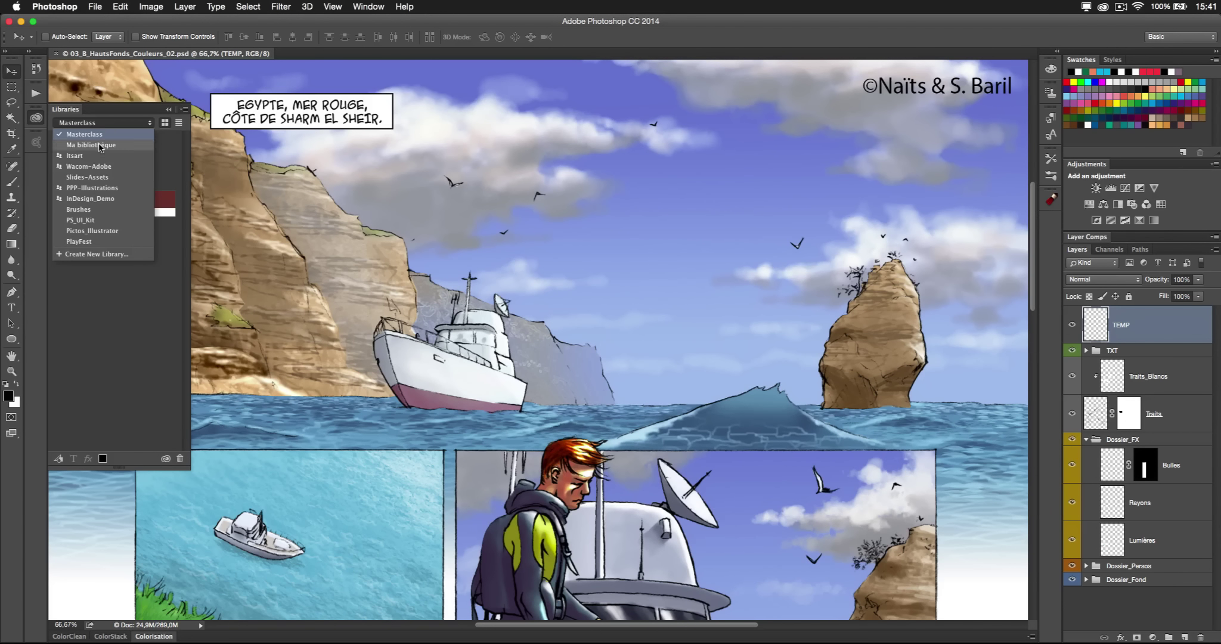
left_click(99, 147)
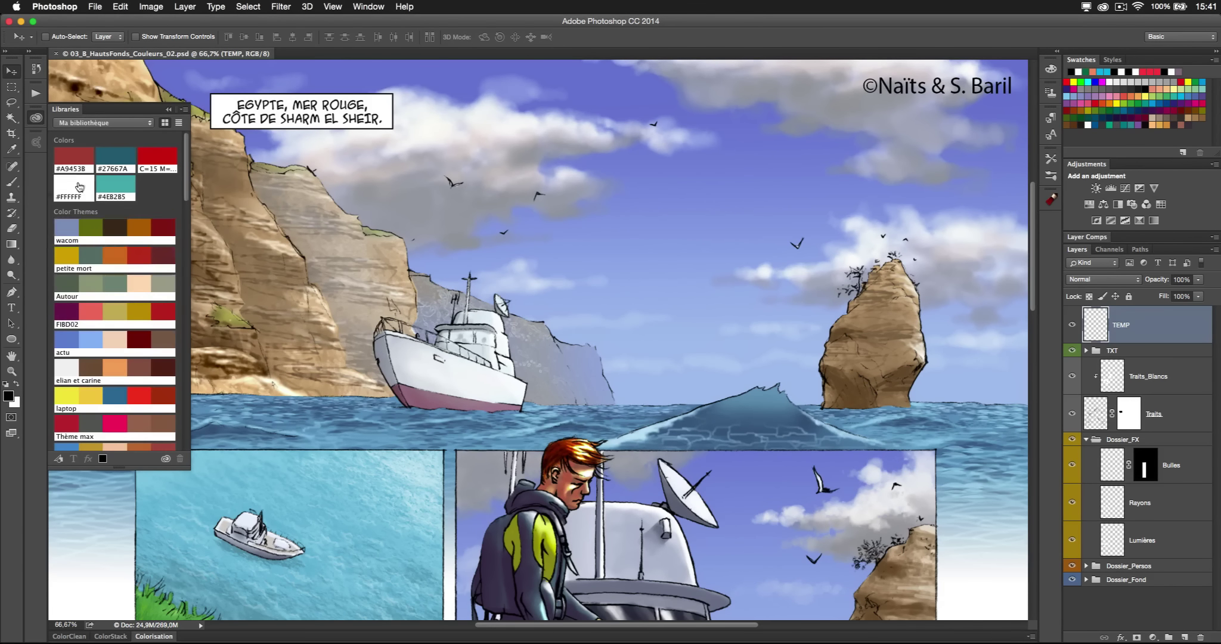
Look through the color themes, text styles and brushes stored in the Ma bibliothèque library.
scroll(68, 242, "down", 10)
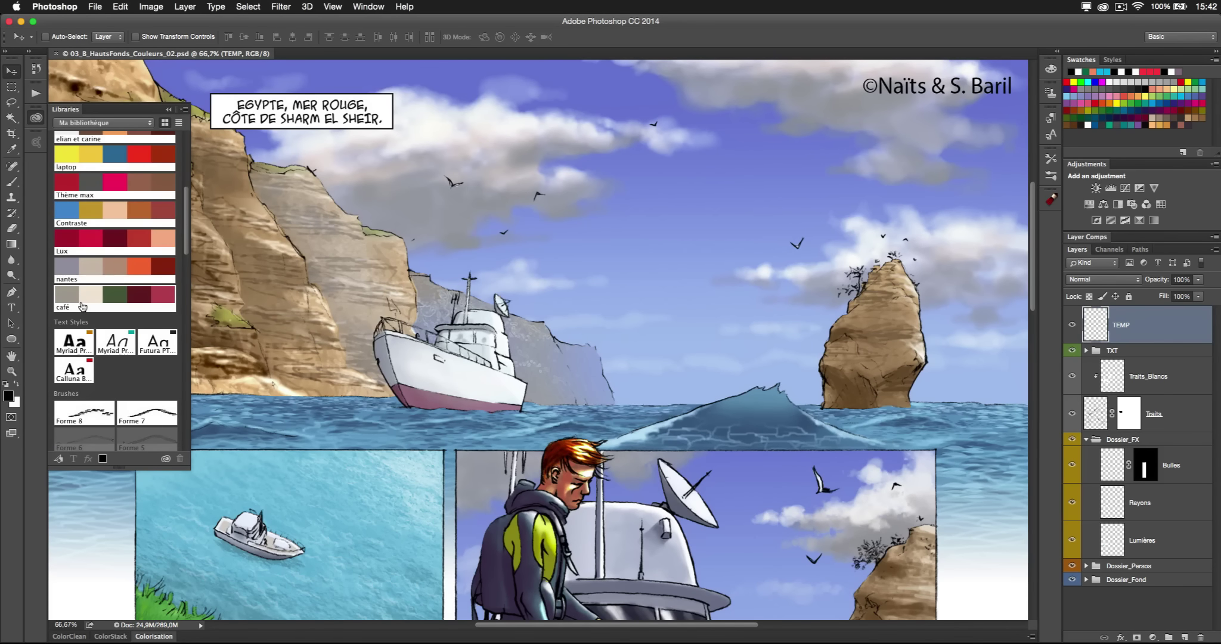
mouse_move(82, 306)
scroll(83, 306, "down", 1)
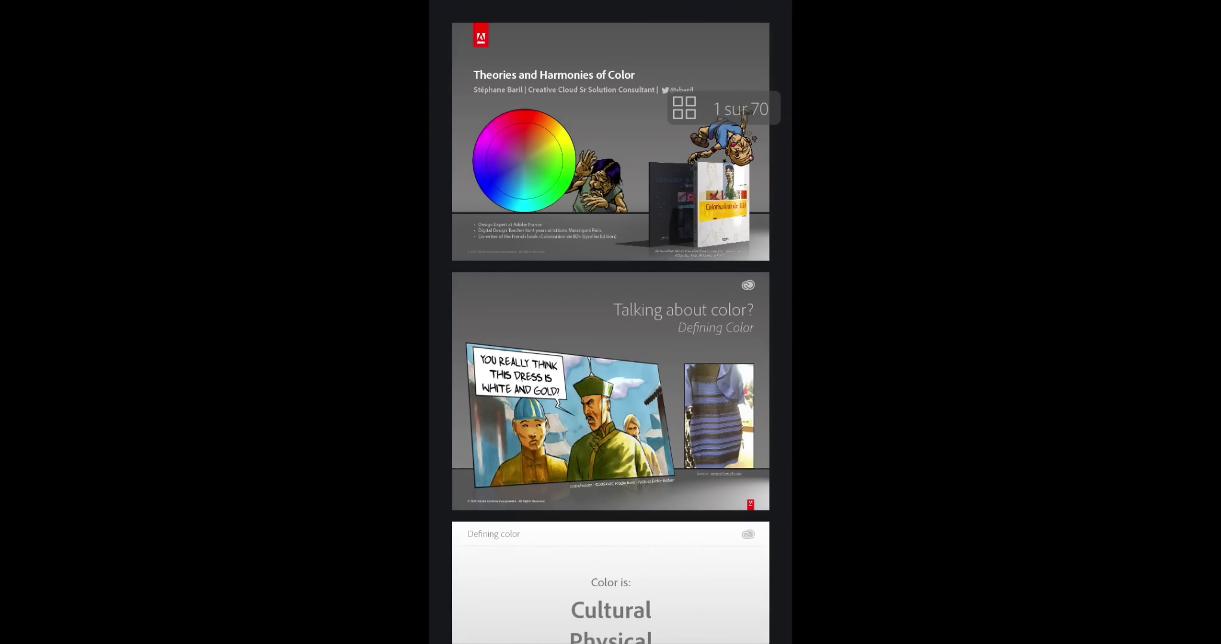
Switch to the Adobe Color mobile app and show the themes in Ma bibliothèque.
key("Home")
key("Home")
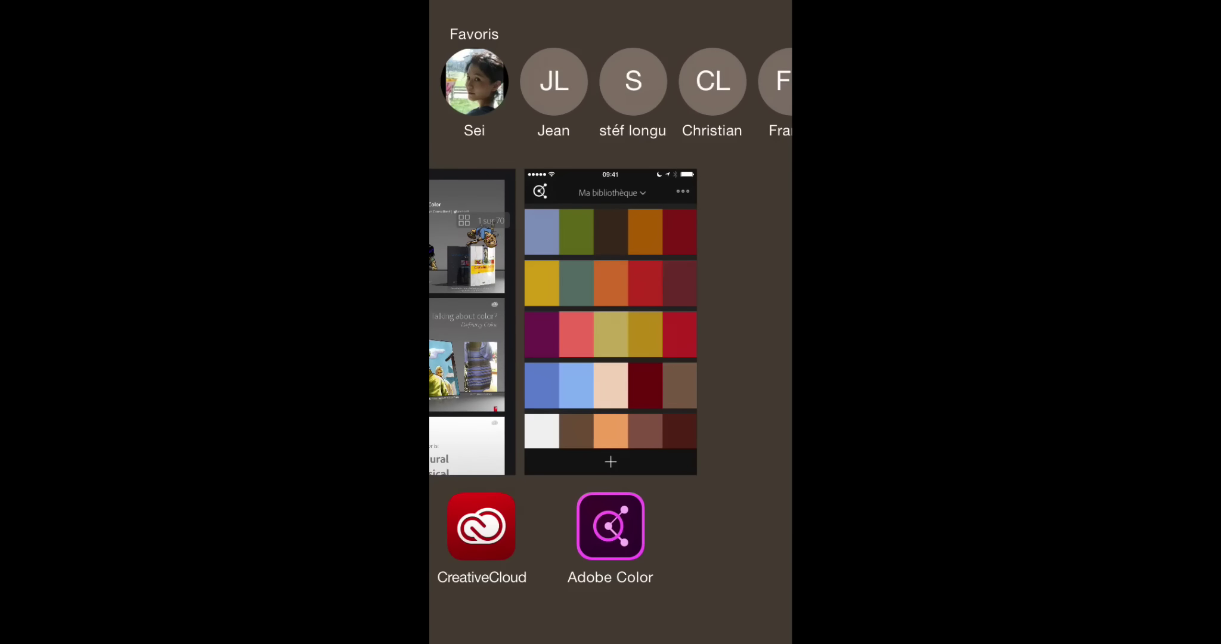
left_click(611, 322)
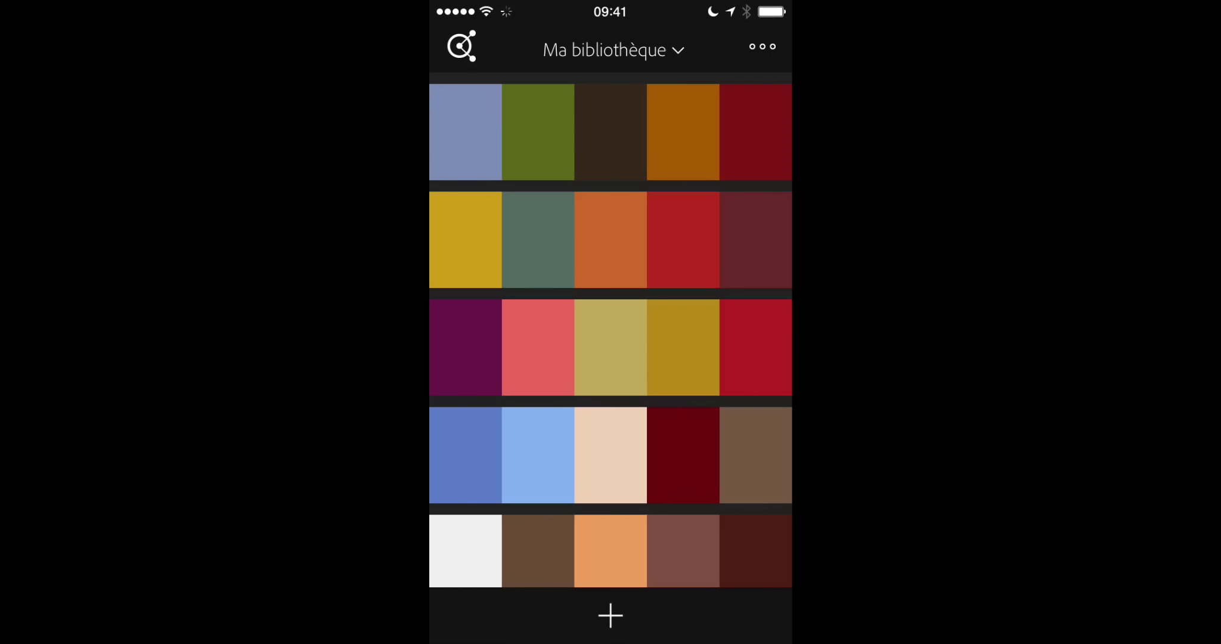
Create a new library named "Masterclass 2" in the mobile app.
left_click(613, 50)
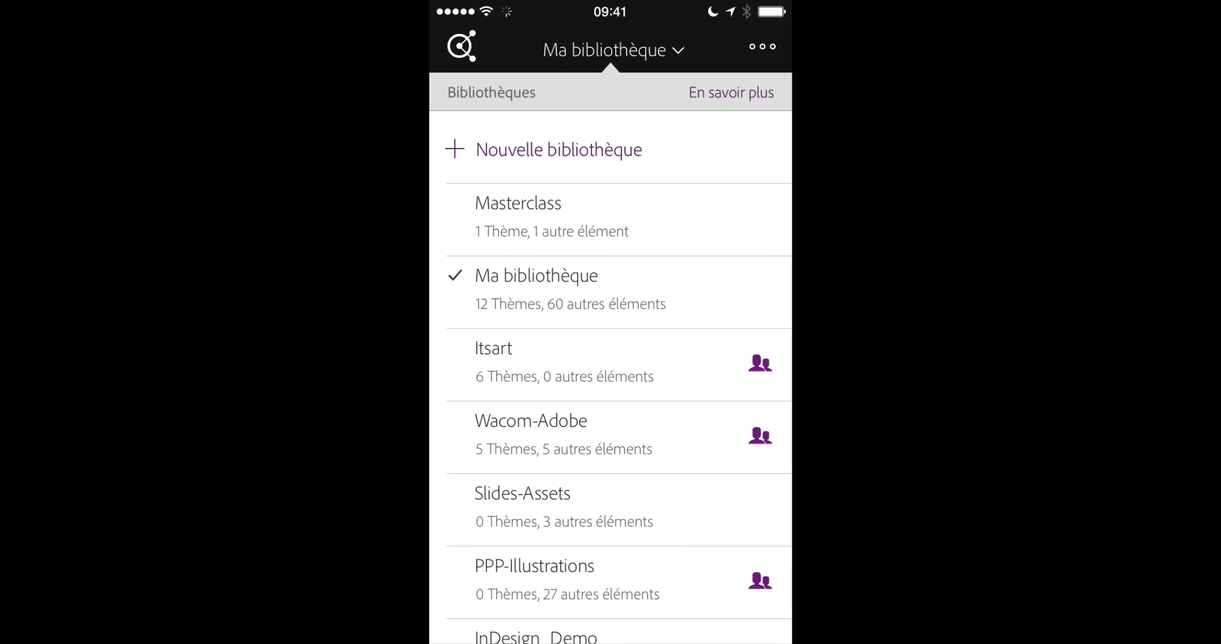
left_click(558, 150)
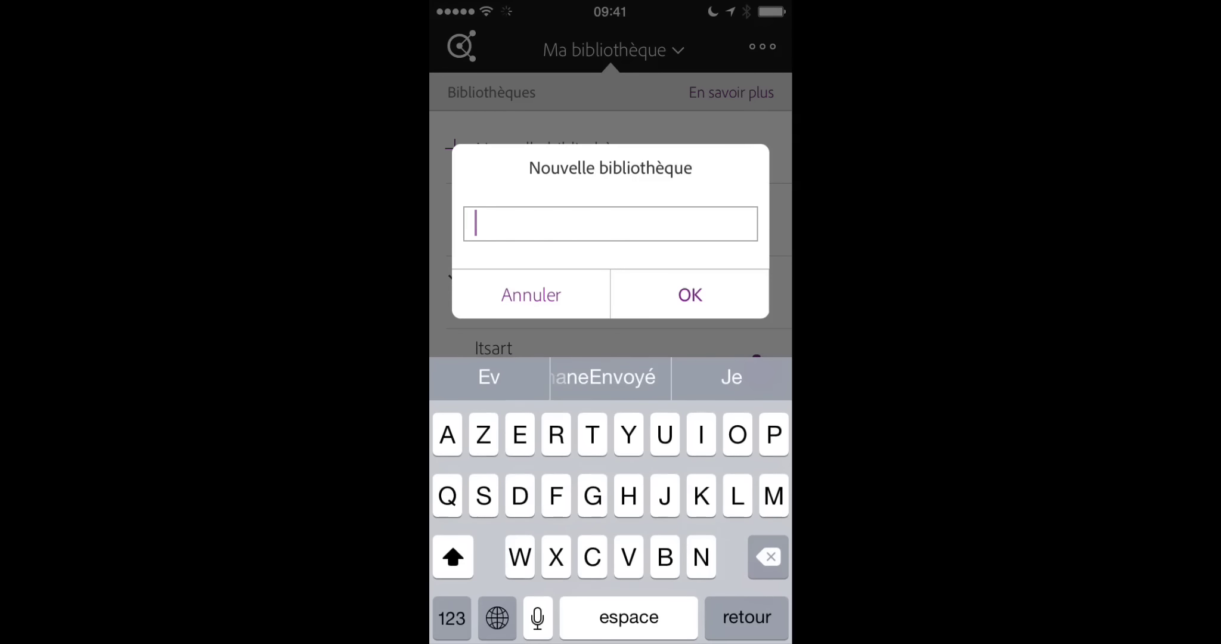
type("Ma")
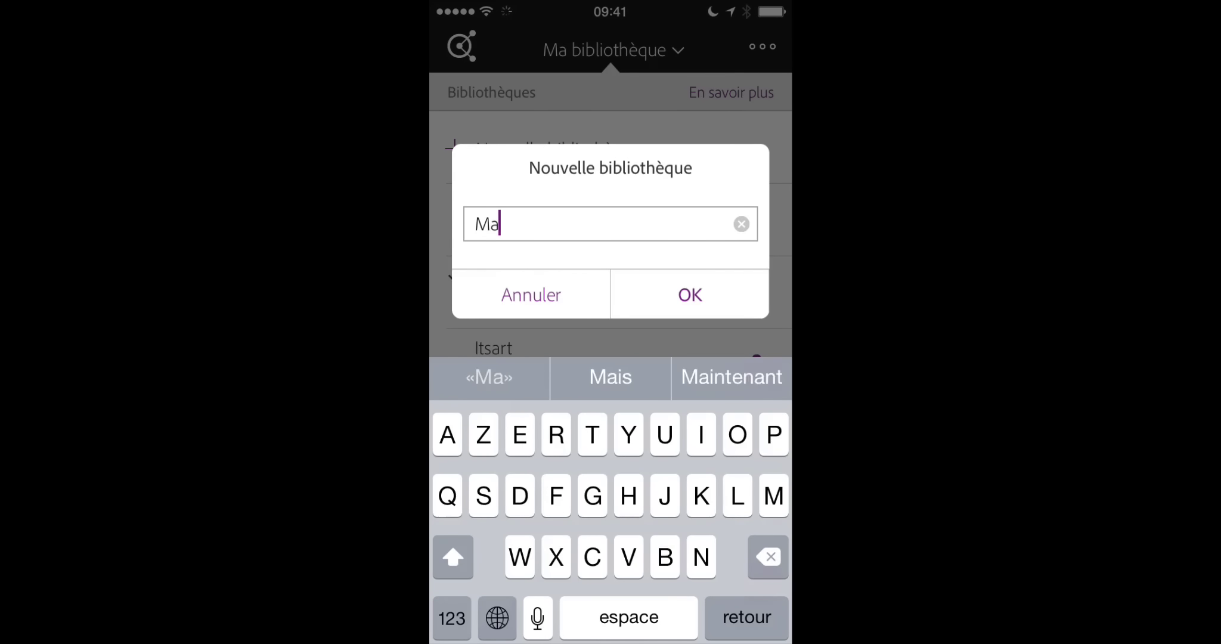
type("stercl")
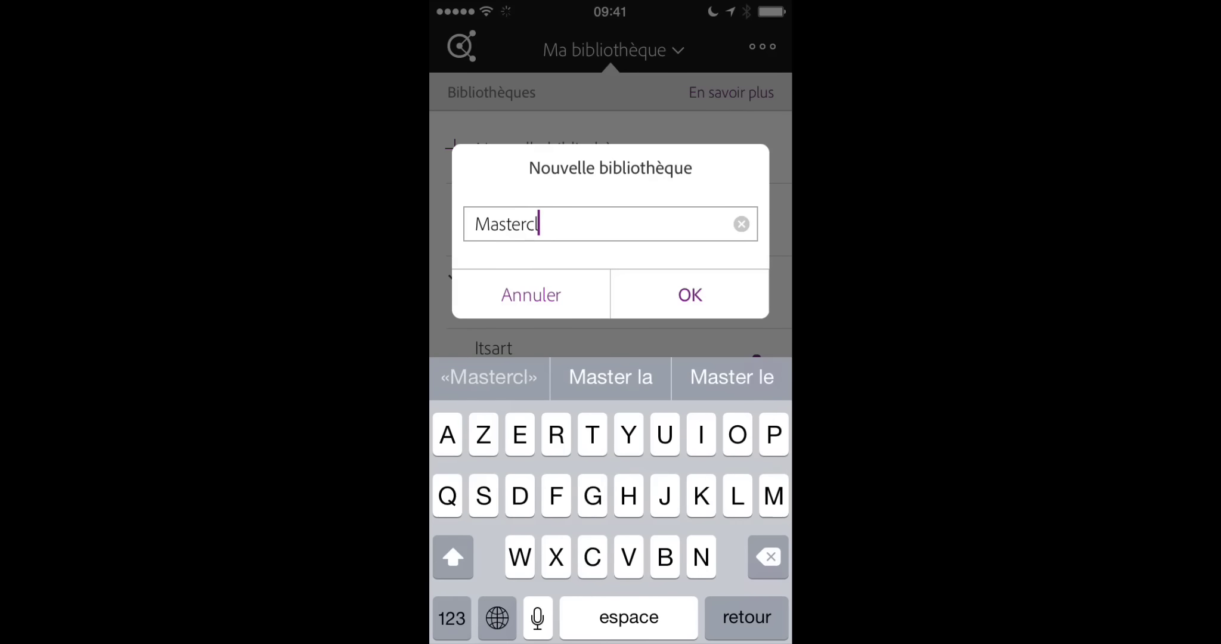
type("ass")
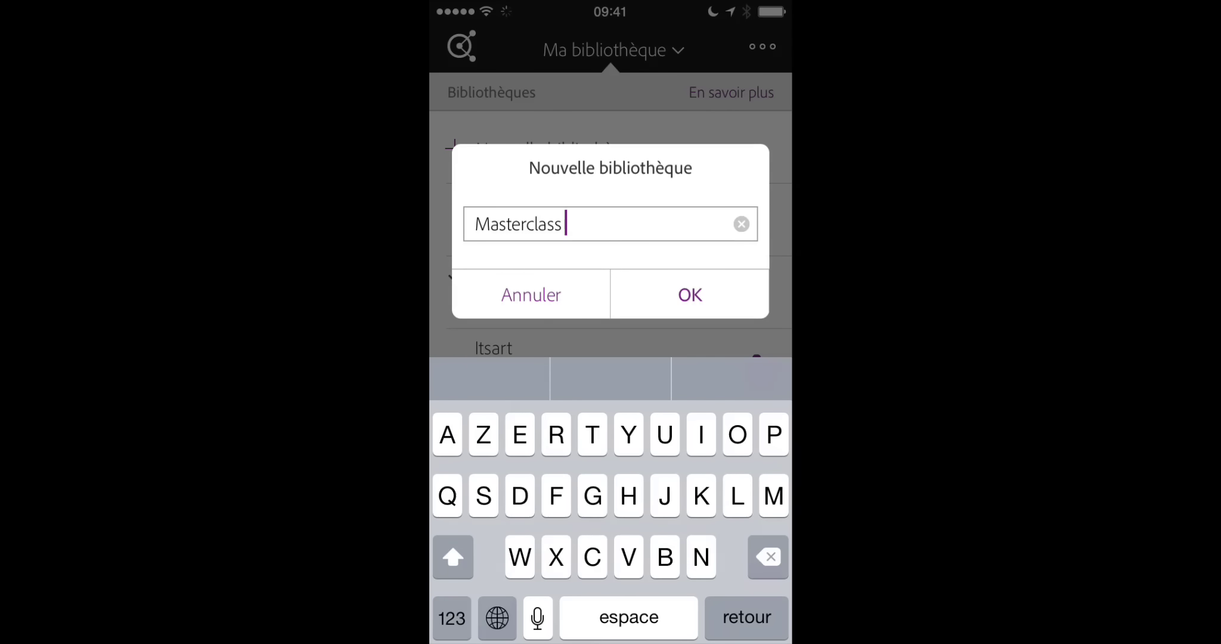
left_click(451, 618)
type("2")
key("Return")
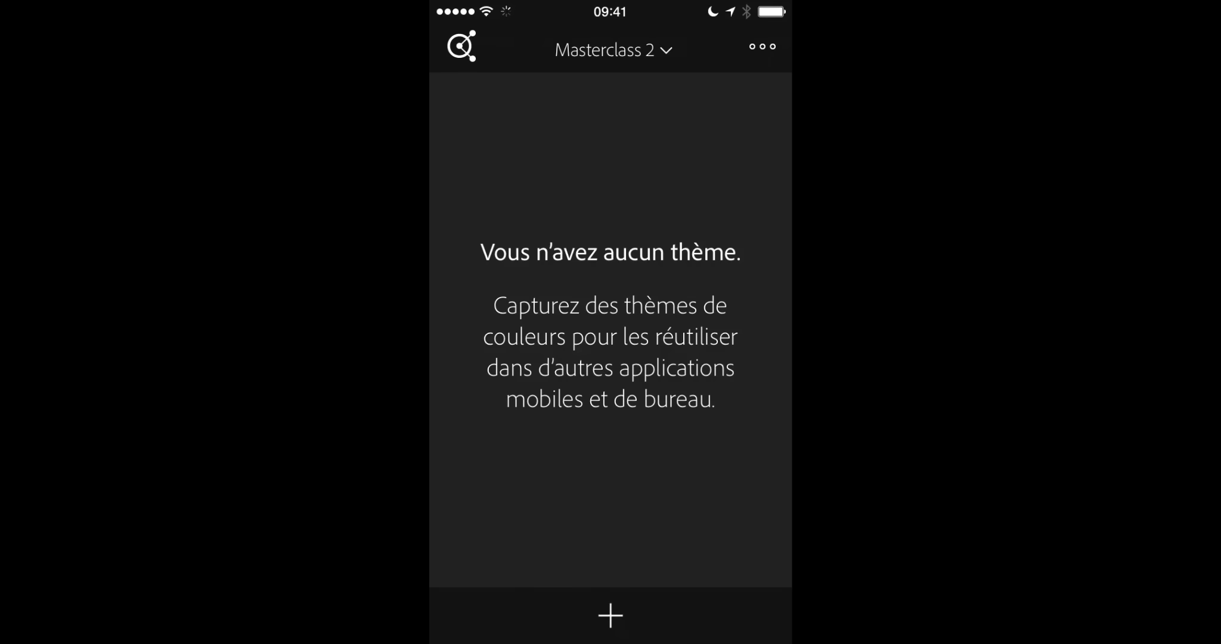
Start a new theme from the camera and capture colors from the comic illustration on the monitor.
left_click(610, 615)
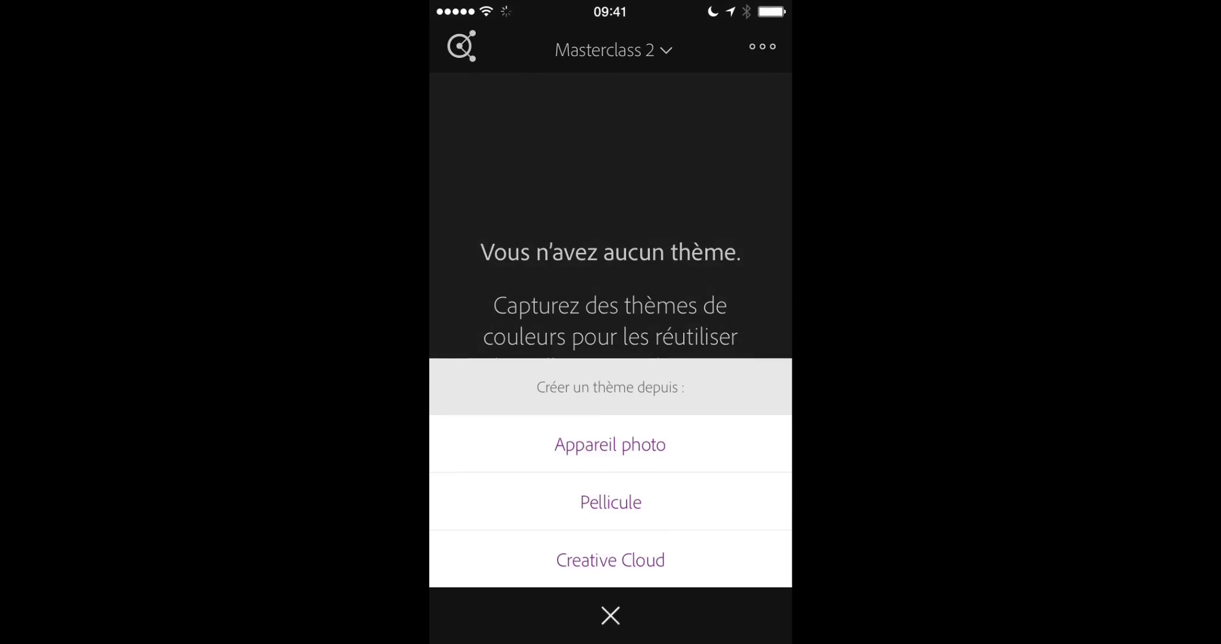
left_click(610, 444)
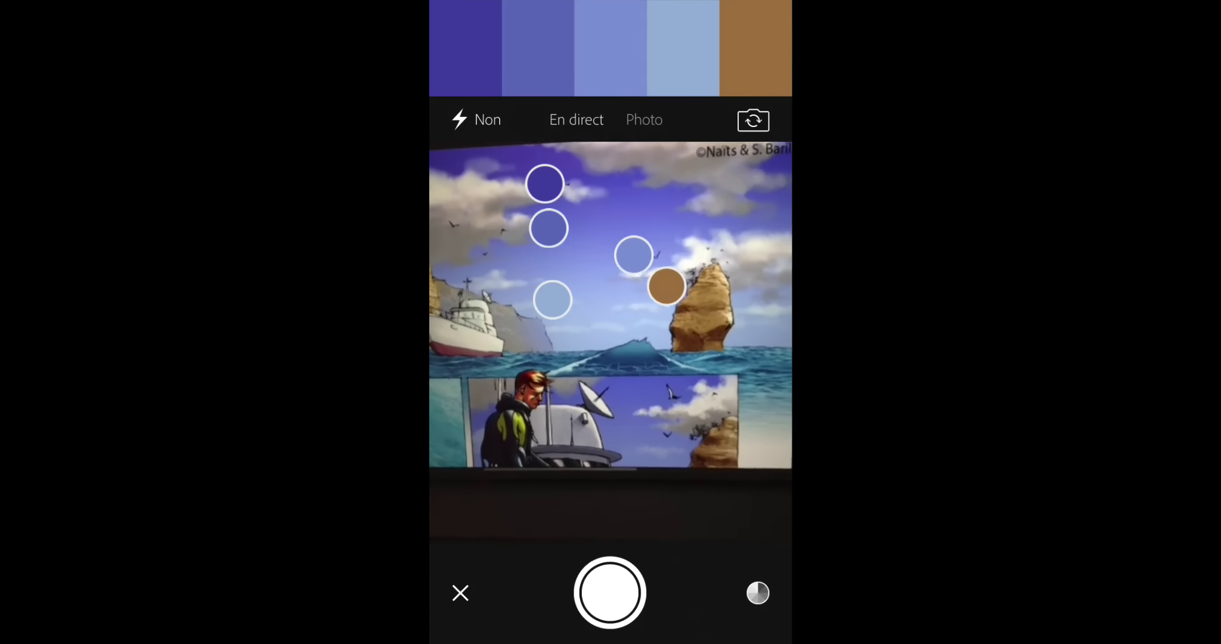
left_click(609, 592)
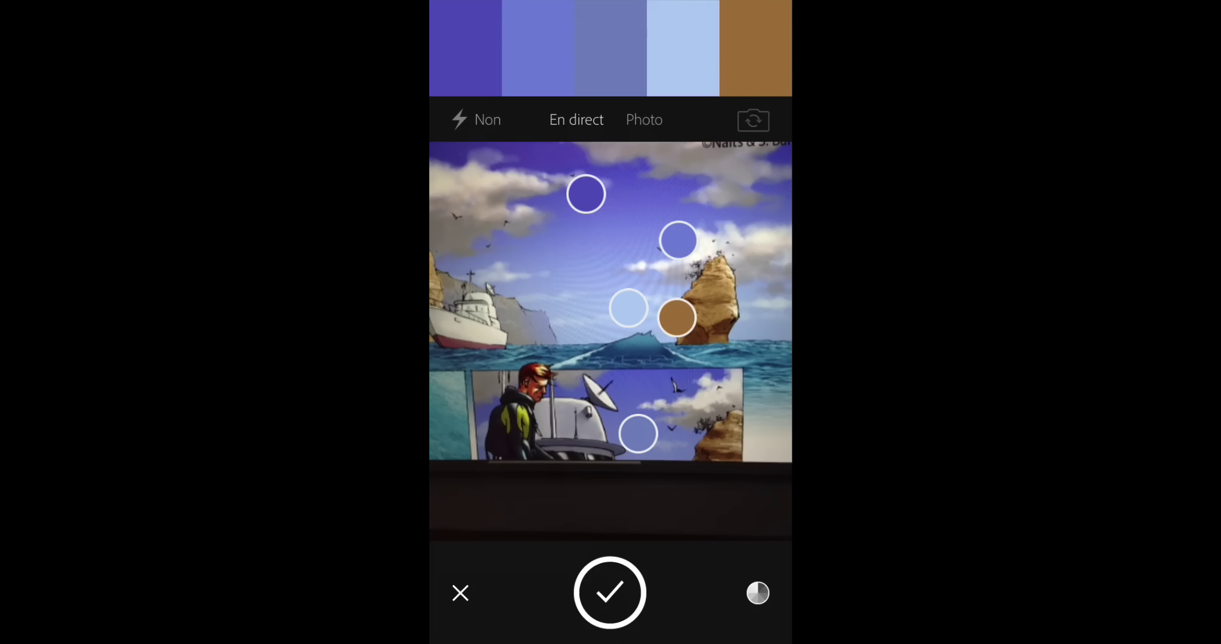
Resample the captured theme by moving one marker within the sky and two onto the rock for brown tones, and accept the colors.
left_click_drag(586, 194, 583, 218)
left_click(638, 434)
left_click_drag(677, 317, 726, 329)
left_click(679, 240)
left_click_drag(680, 241, 688, 312)
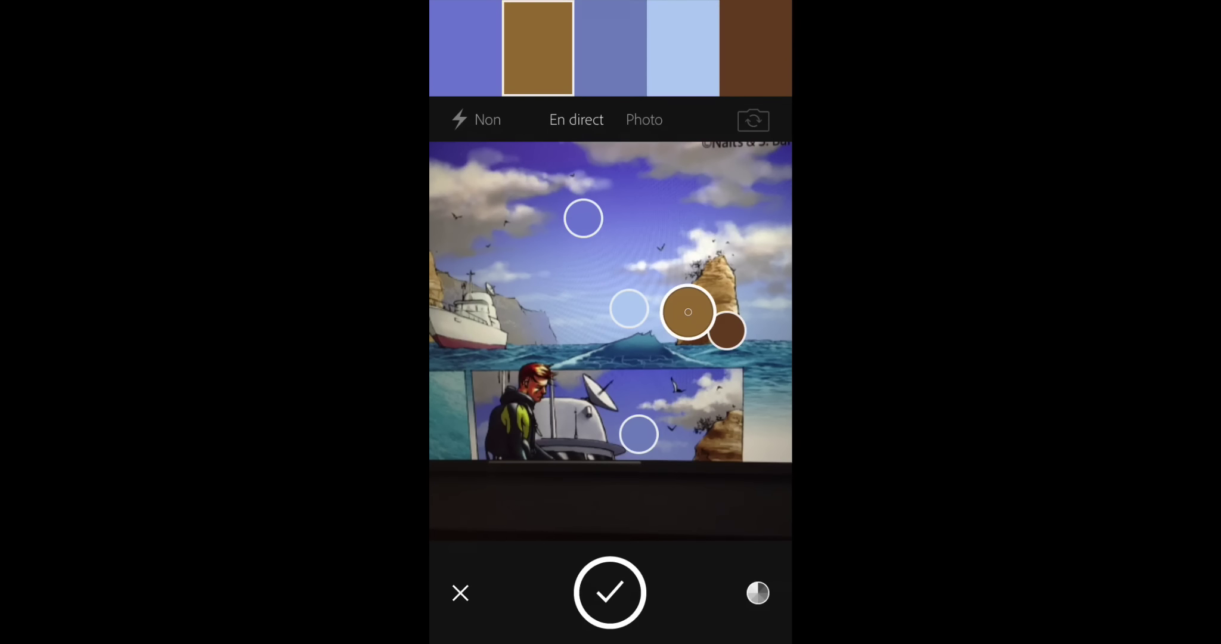
left_click(610, 593)
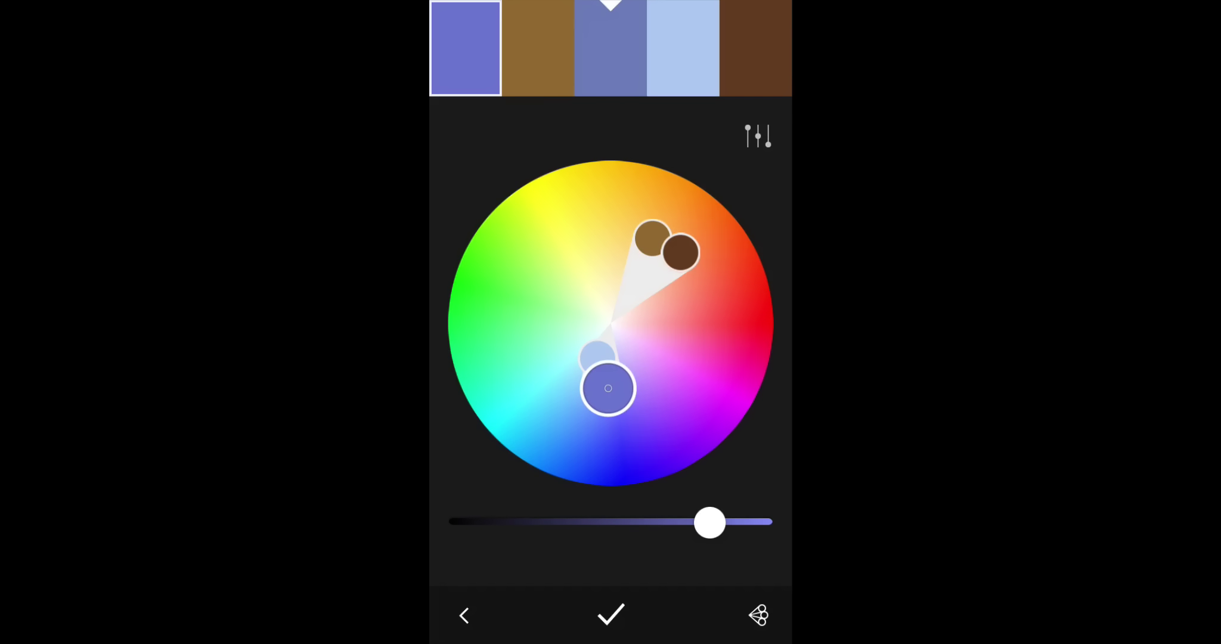
Review the available harmony rules and show the RGB sliders for the theme's first color.
left_click(758, 615)
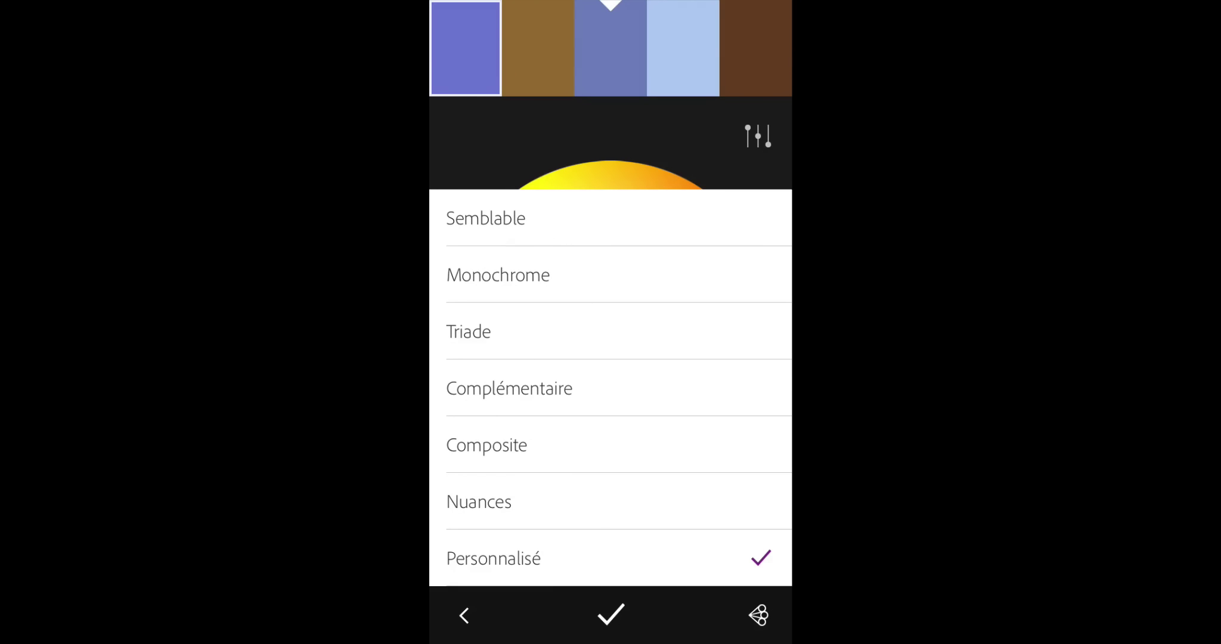
left_click(611, 143)
left_click(758, 136)
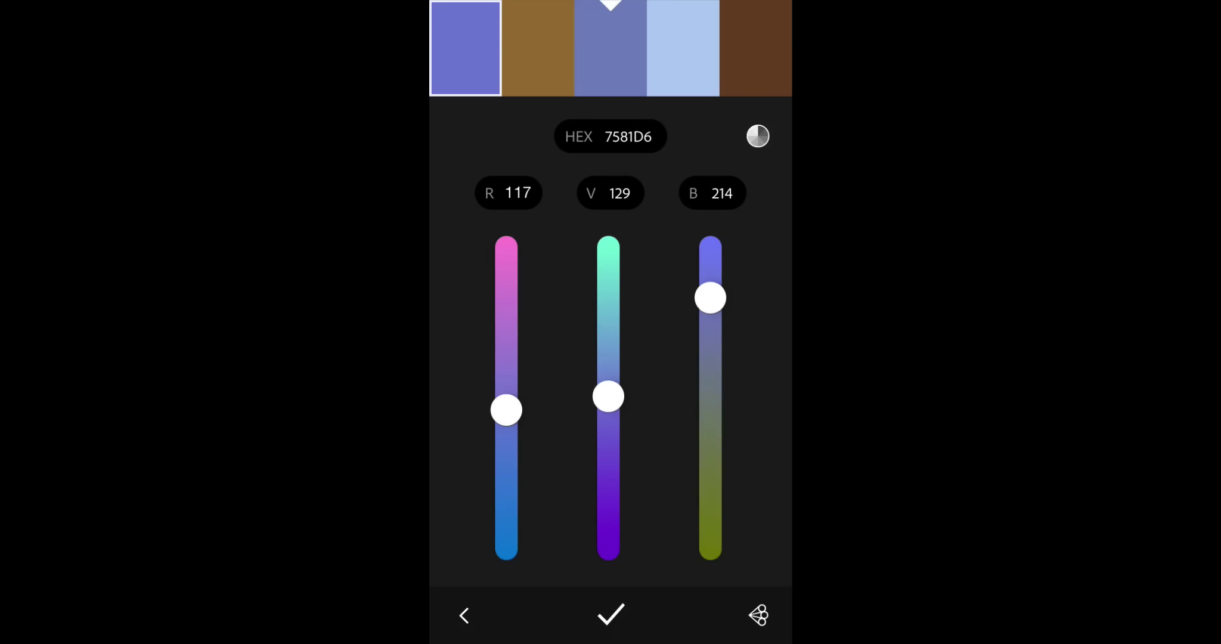
Name the captured theme "Thème 2" and save it to the library.
left_click(611, 615)
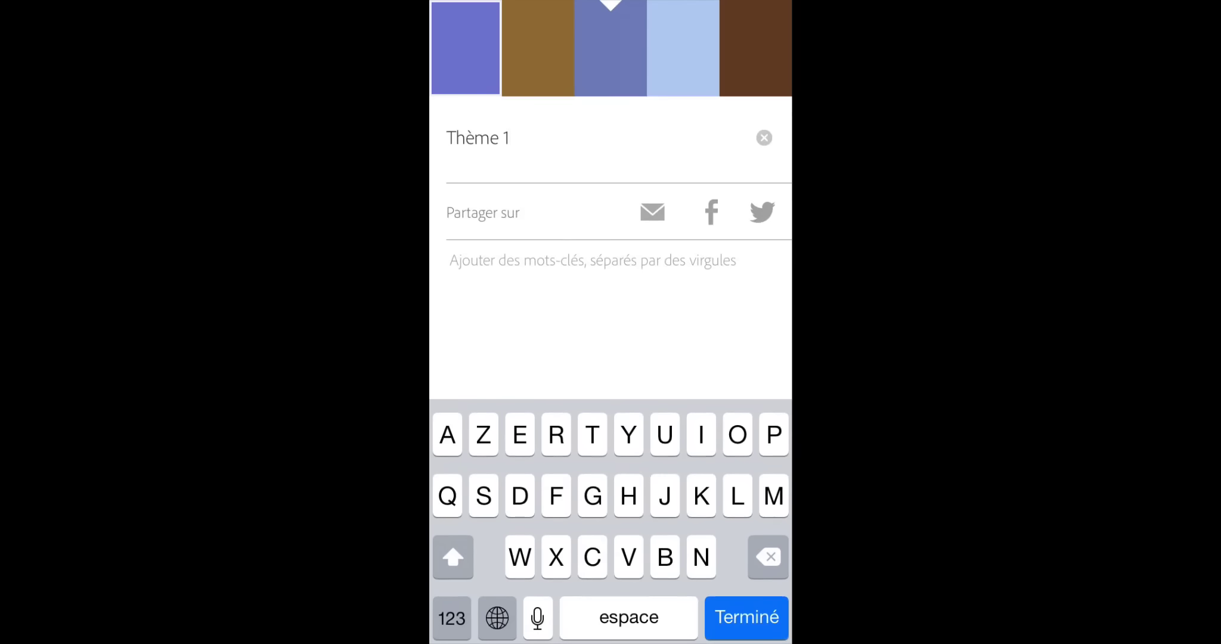
key("BackSpace")
type("2")
left_click(747, 617)
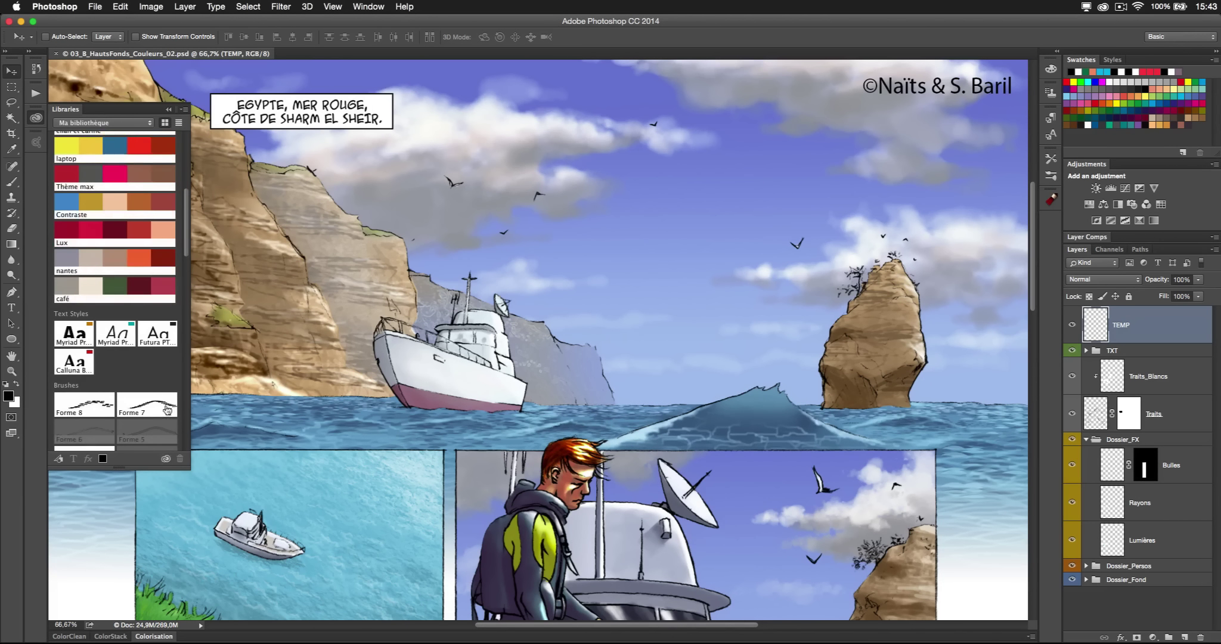
Switch back to Photoshop and display the Masterclass 2 library with its captured theme.
left_click(76, 123)
left_click(80, 134)
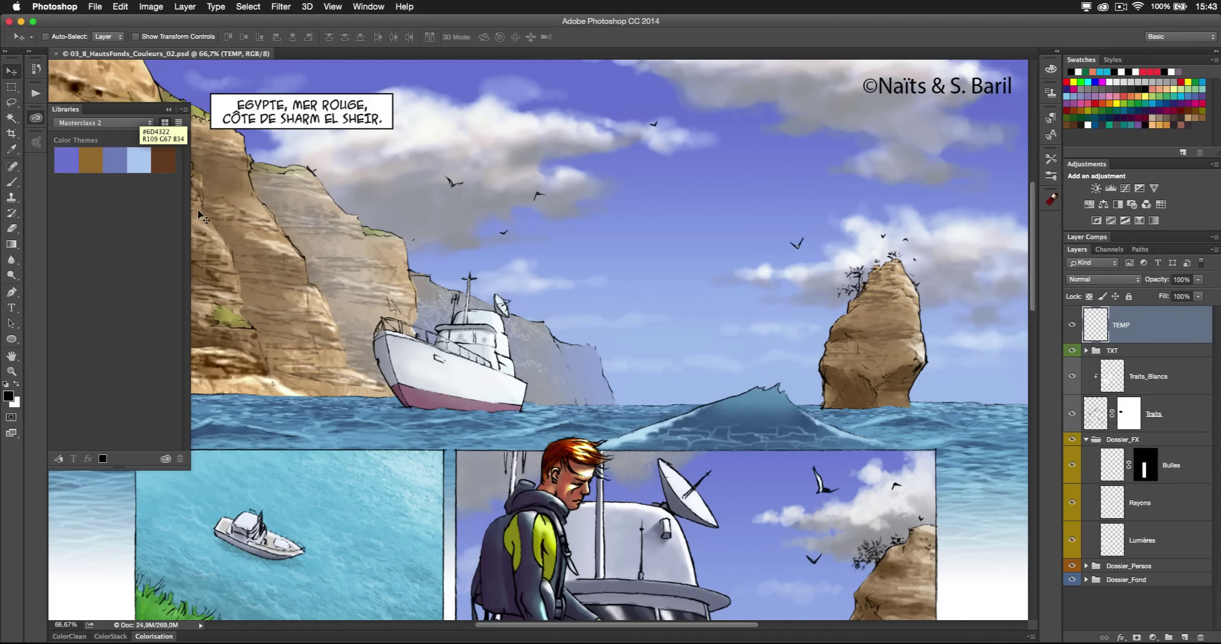
Collapse the Libraries panel, and briefly show the Adobe Color Themes panel before hiding it.
left_click(34, 119)
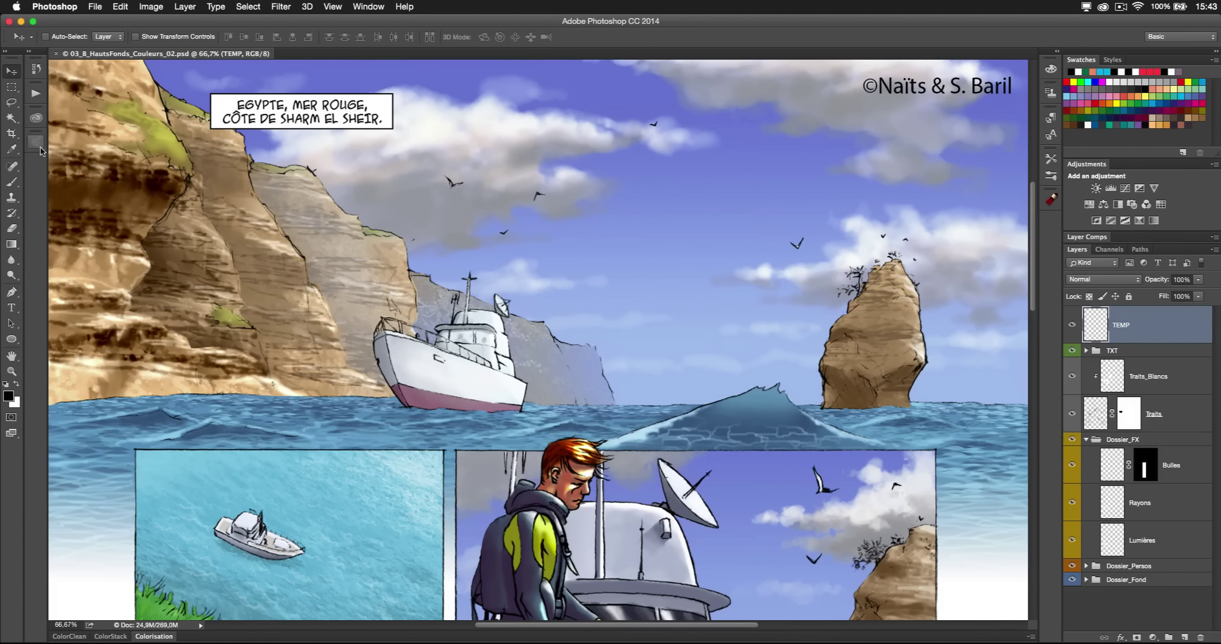
left_click(36, 142)
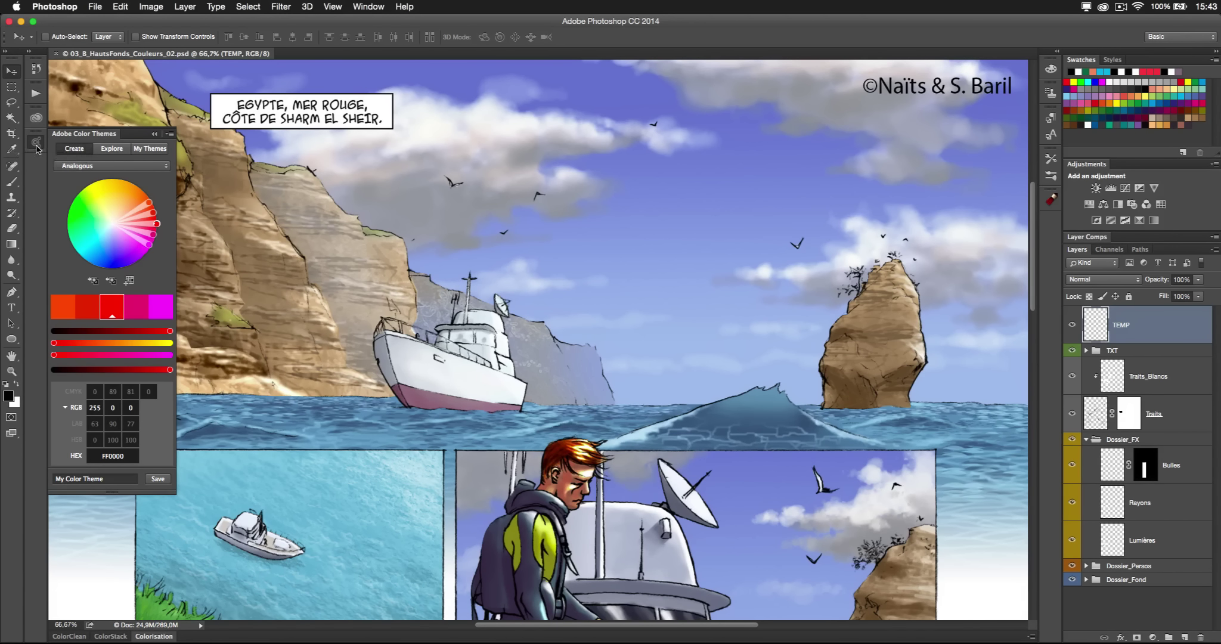
left_click(36, 142)
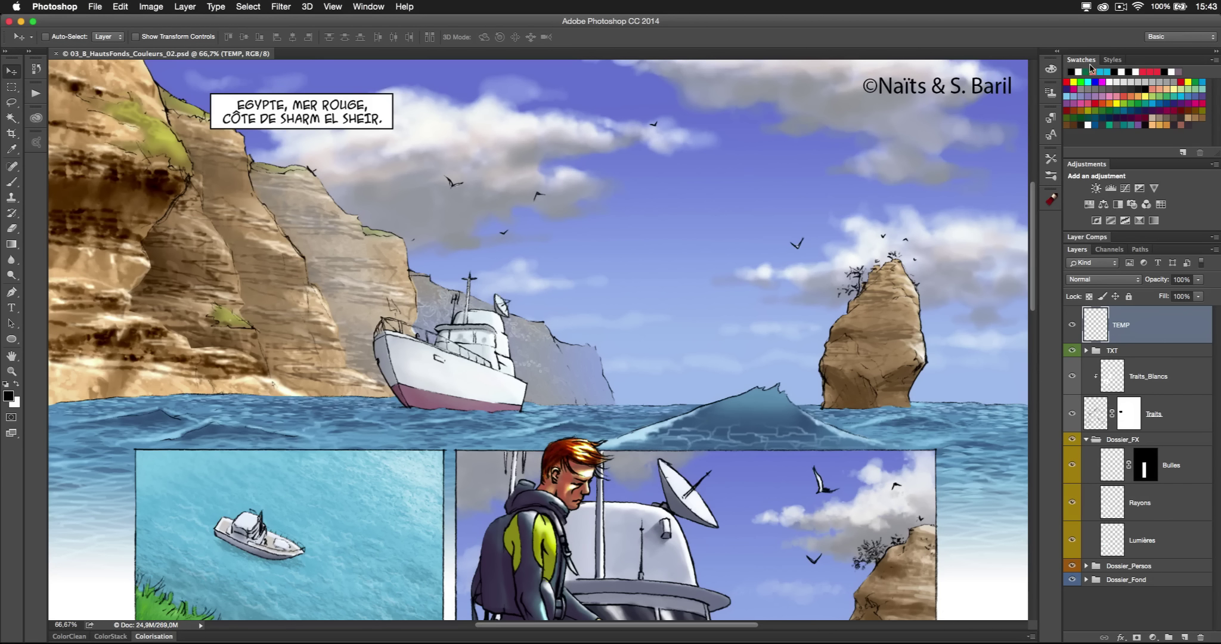
Enlarge the Color panel over the illustration and pick a bright red as the foreground color.
left_click(1052, 70)
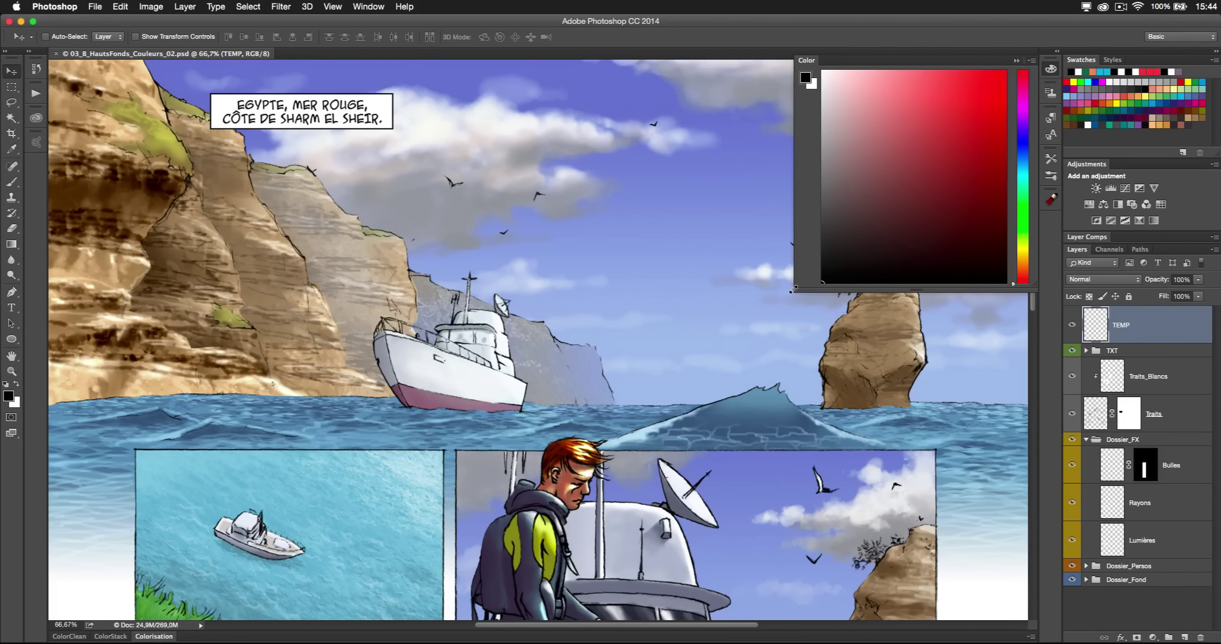
left_click_drag(792, 290, 498, 482)
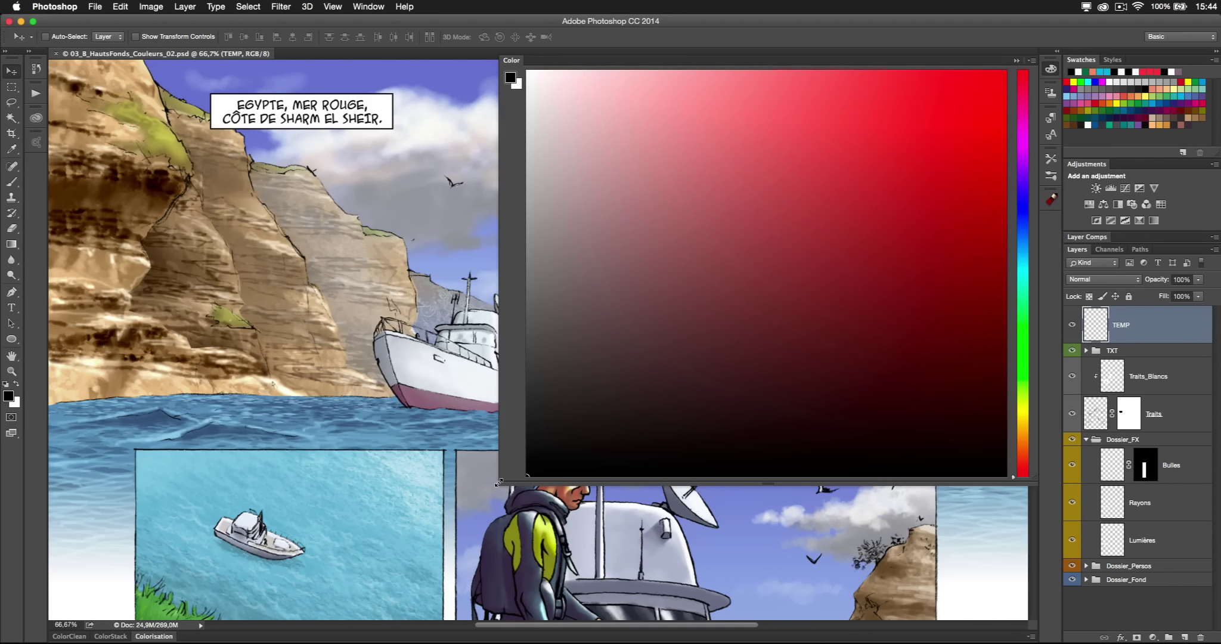
left_click_drag(499, 483, 702, 431)
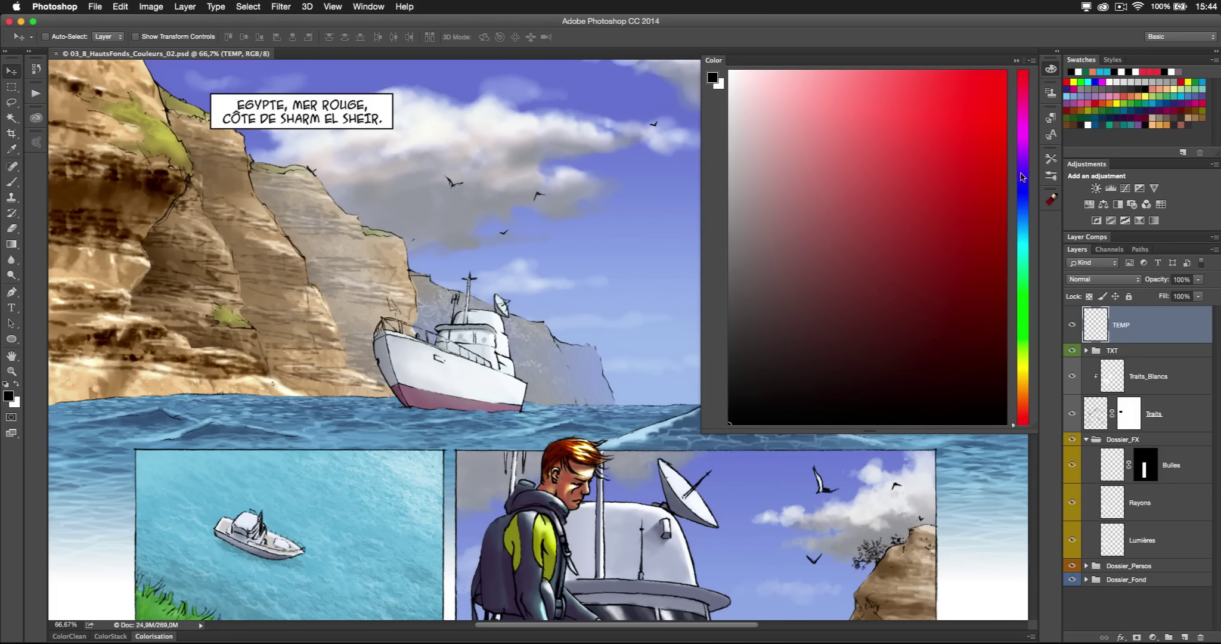
left_click(912, 156)
left_click(975, 118)
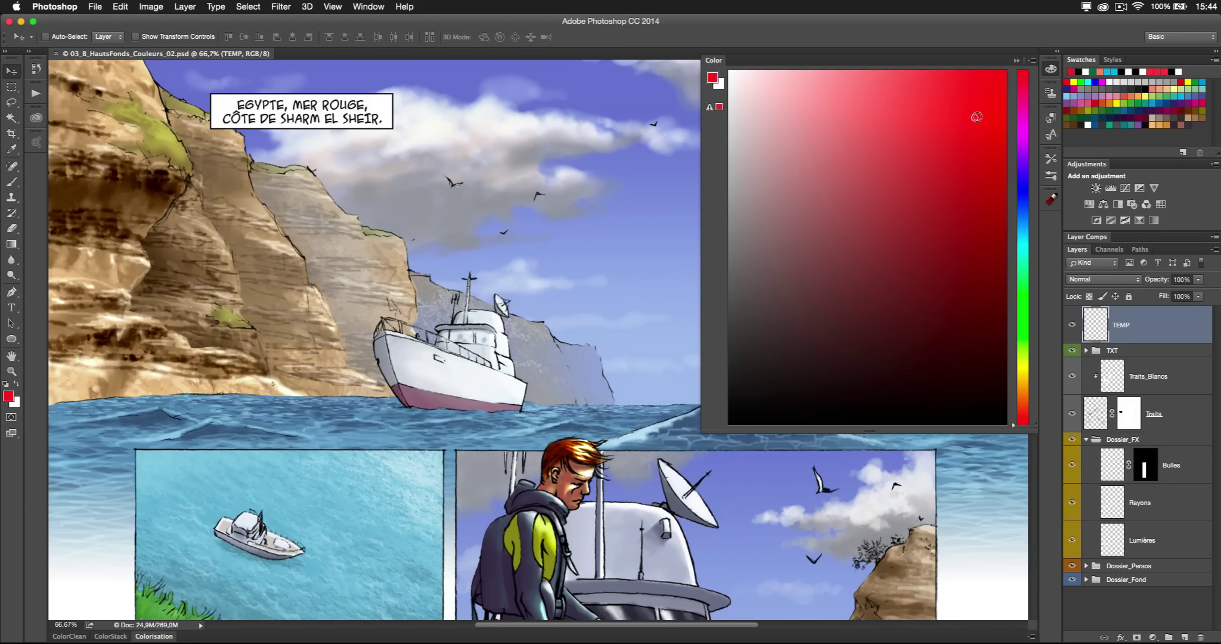
Display the Color panel as a Brightness Cube and compare it with the foreground Color Picker, leaving the picker without changes.
left_click(1031, 60)
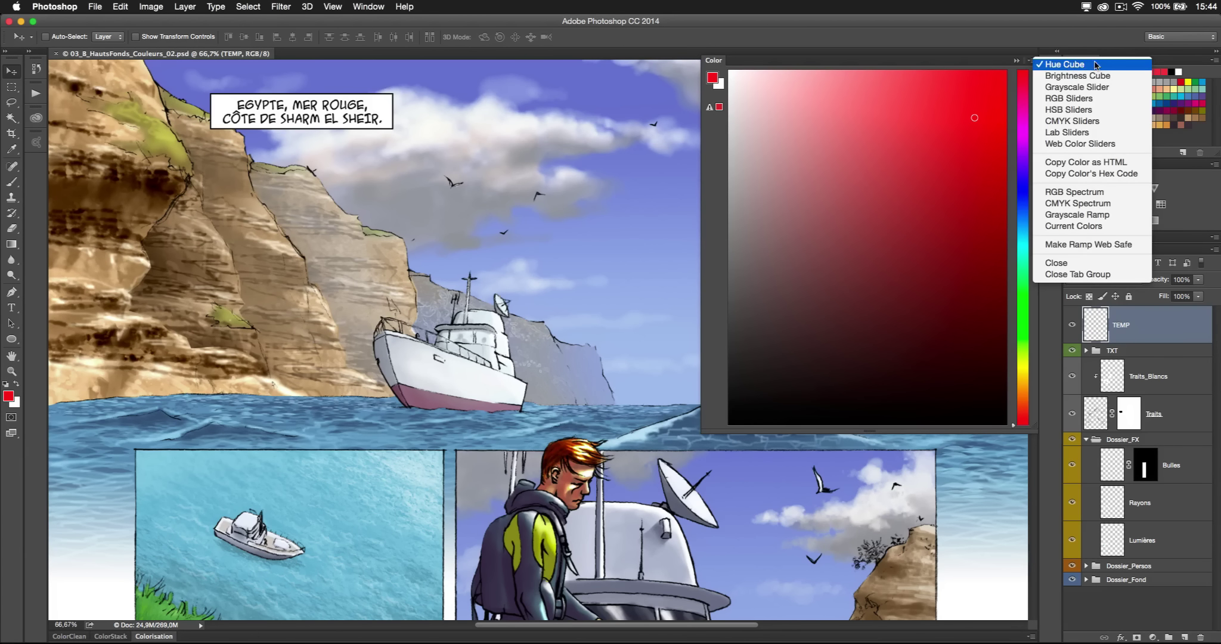
left_click(1077, 76)
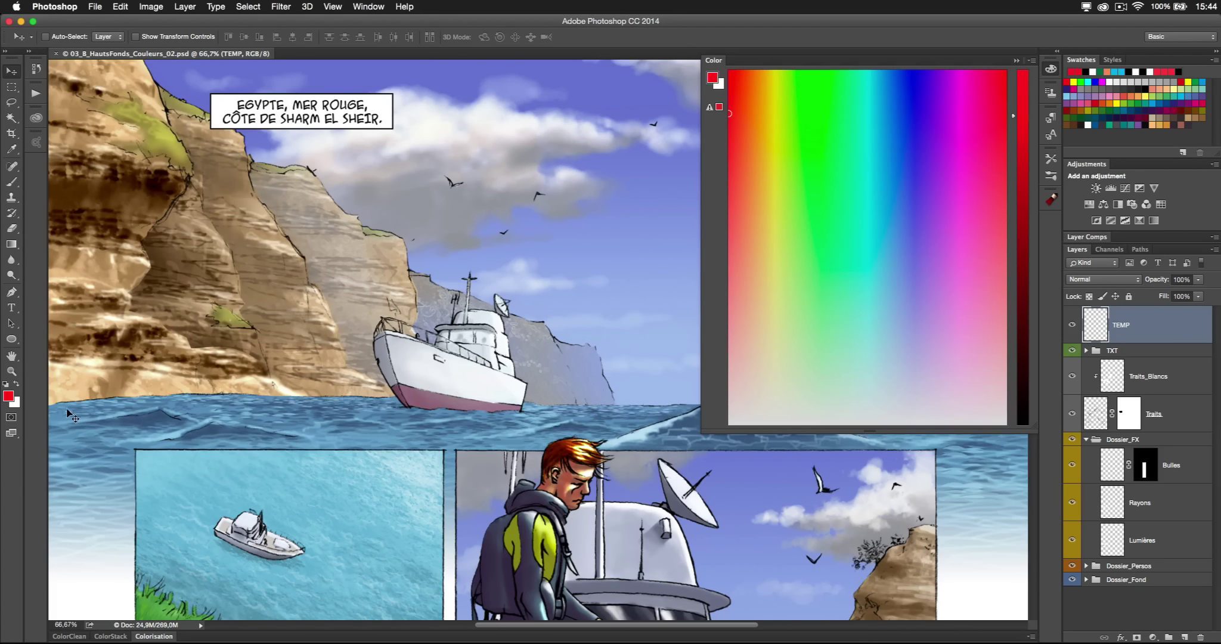
left_click(8, 396)
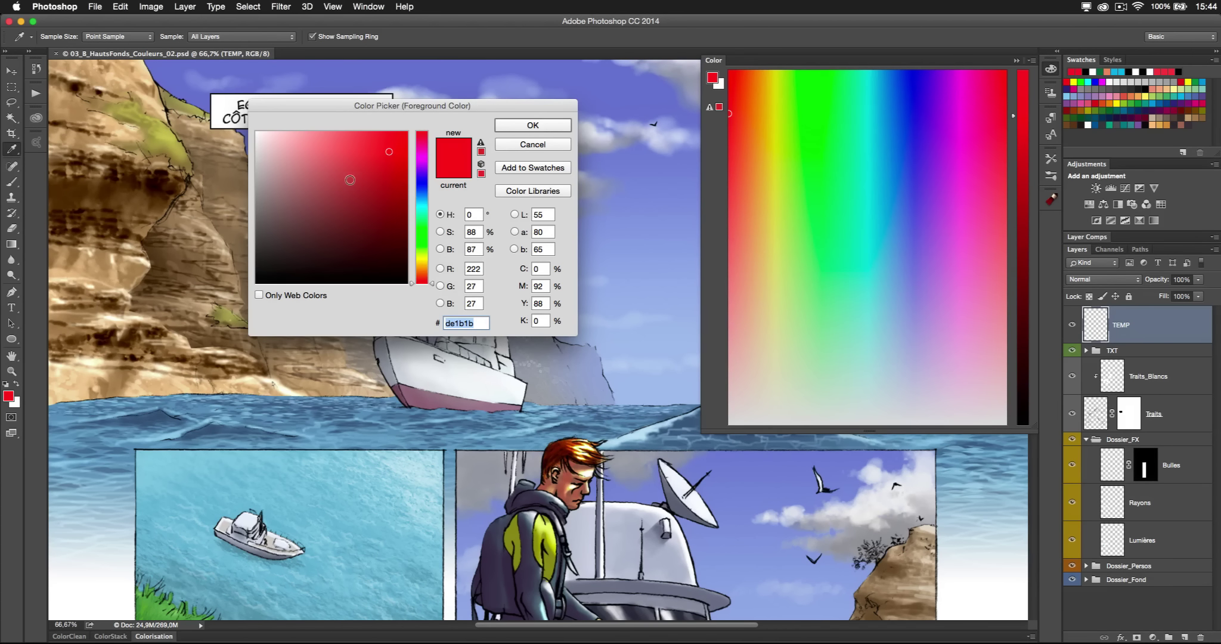
left_click(542, 148)
key("v")
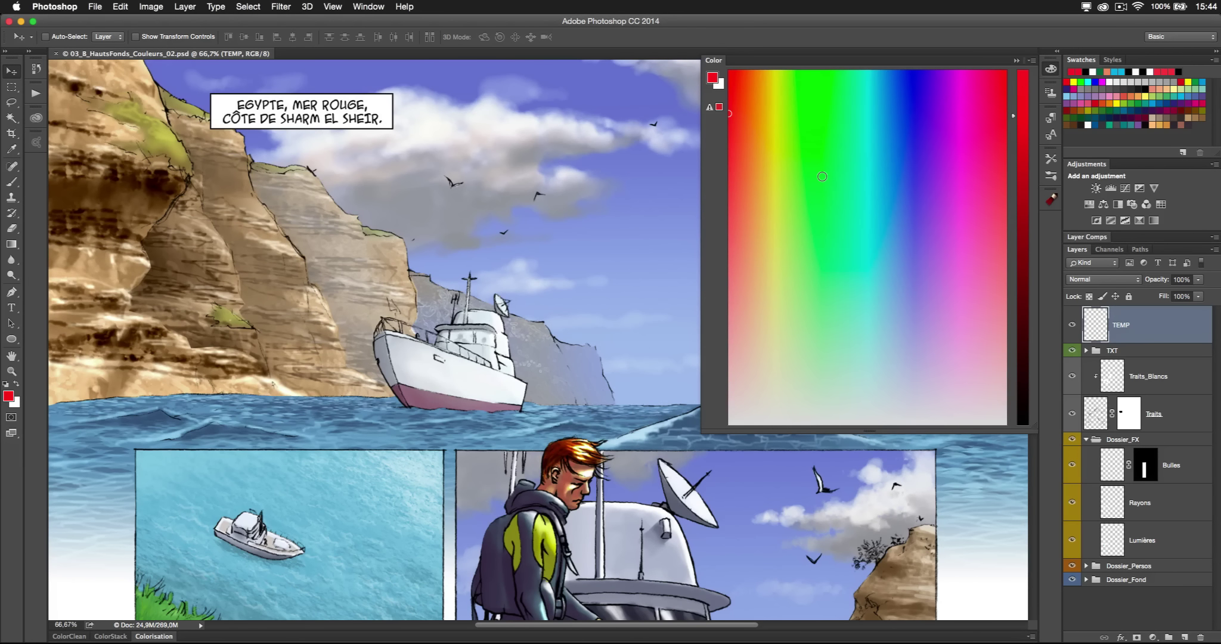
Set the Color panel back to Hue Cube and collapse it.
left_click(1032, 60)
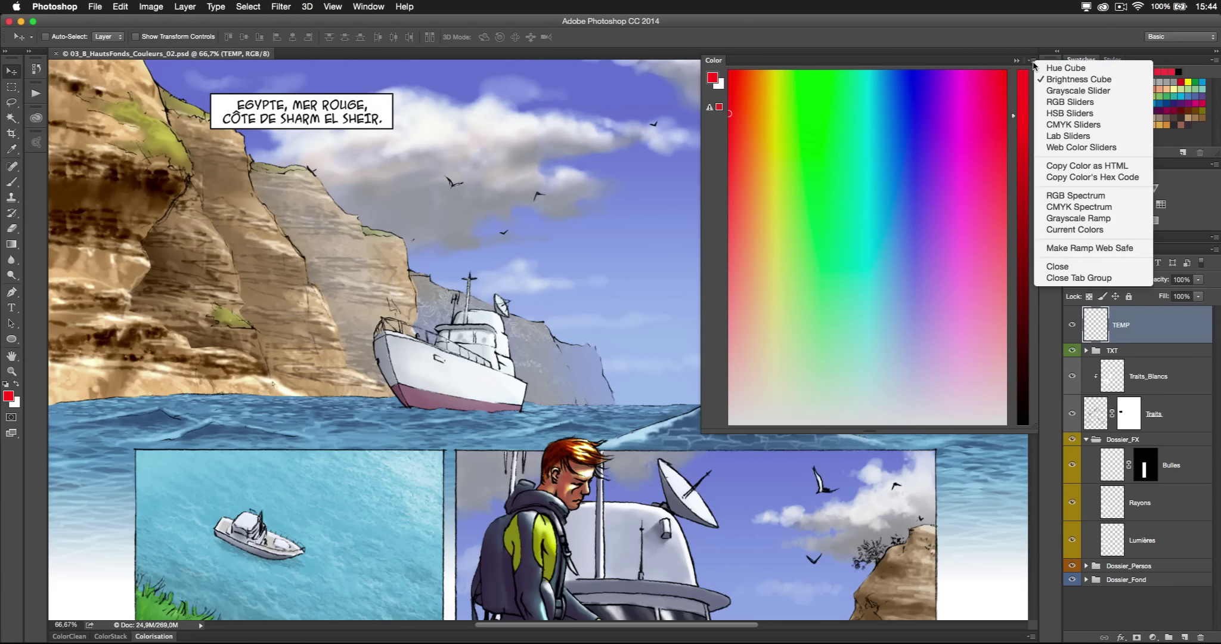
left_click(1053, 69)
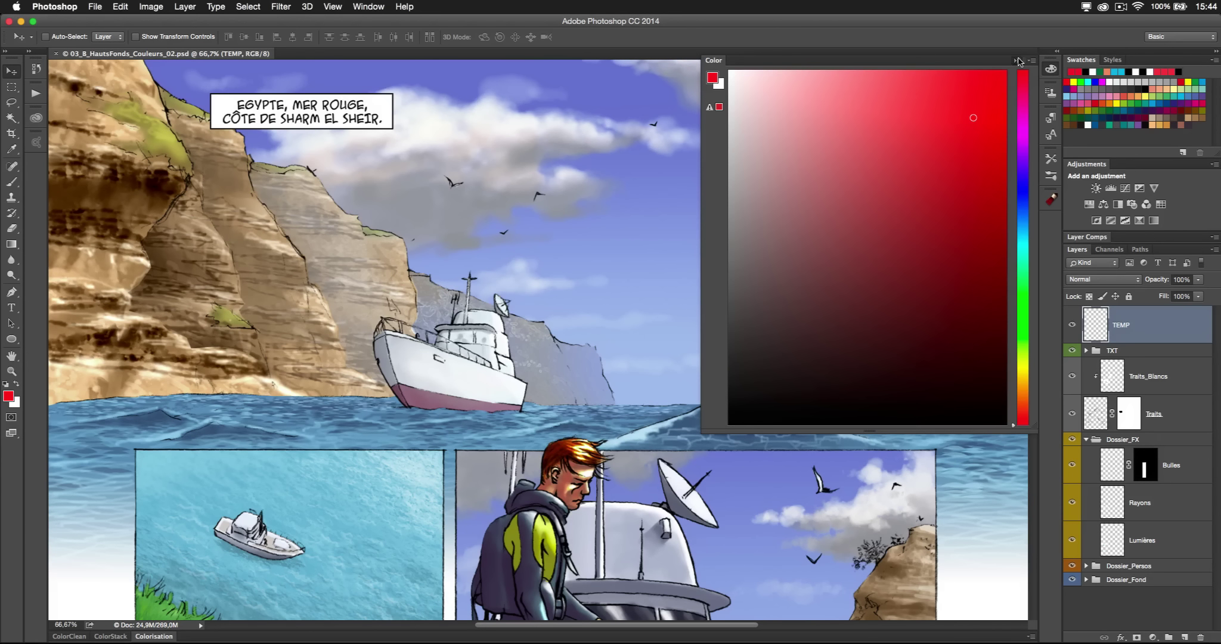
left_click(1017, 61)
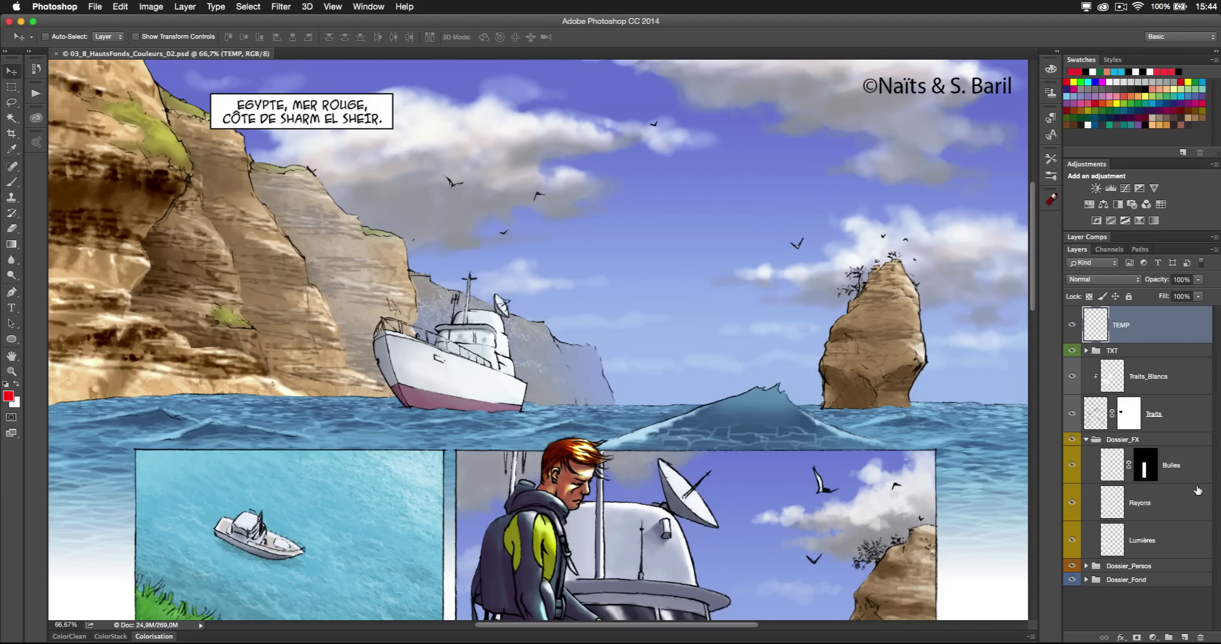
Try a Hue/Saturation adjustment layer above TEMP with hue -19 and Colorize, and delete it.
left_click(1090, 205)
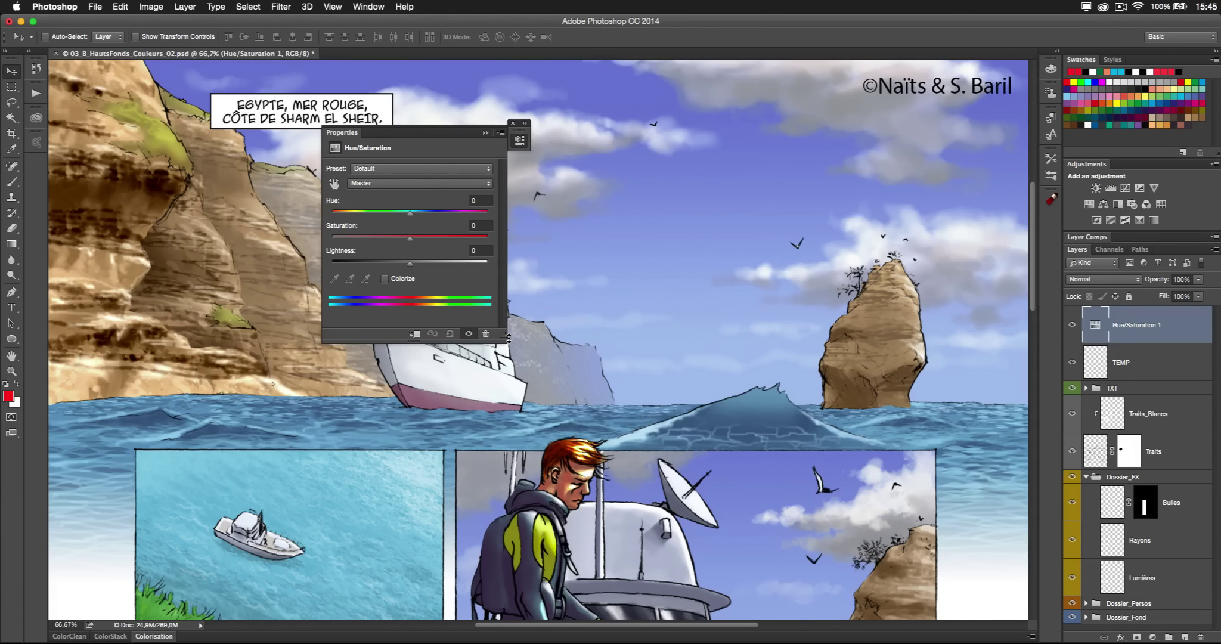
left_click_drag(505, 337, 506, 341)
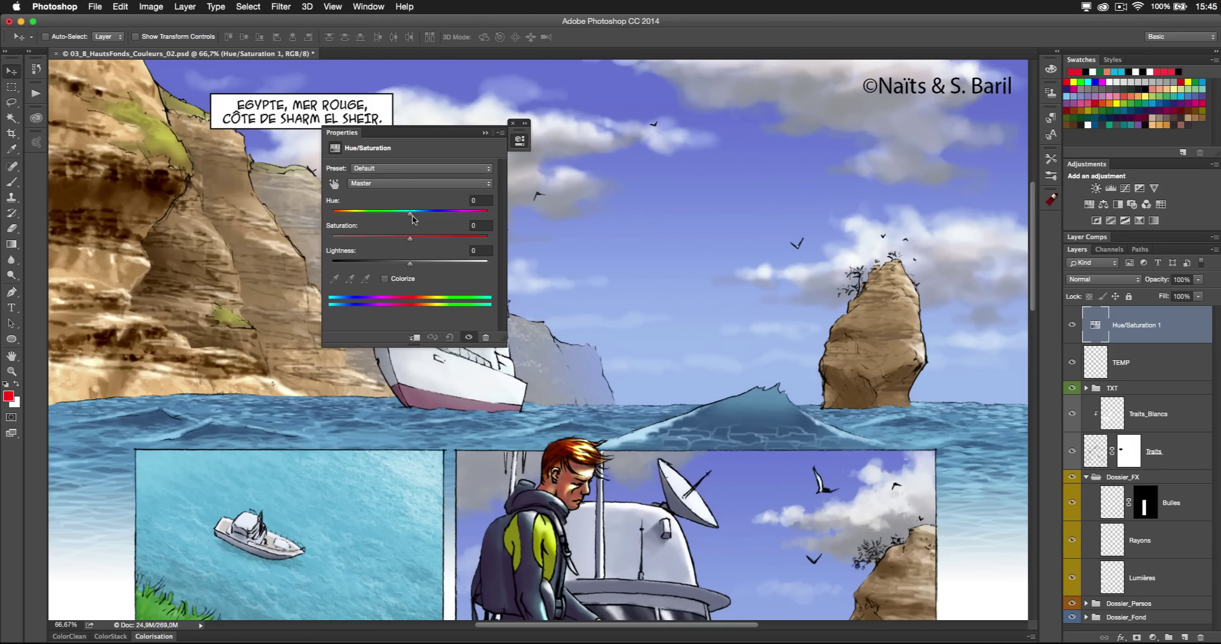
mouse_move(411, 216)
left_mouse_down()
mouse_move(497, 219)
mouse_move(396, 209)
left_mouse_up()
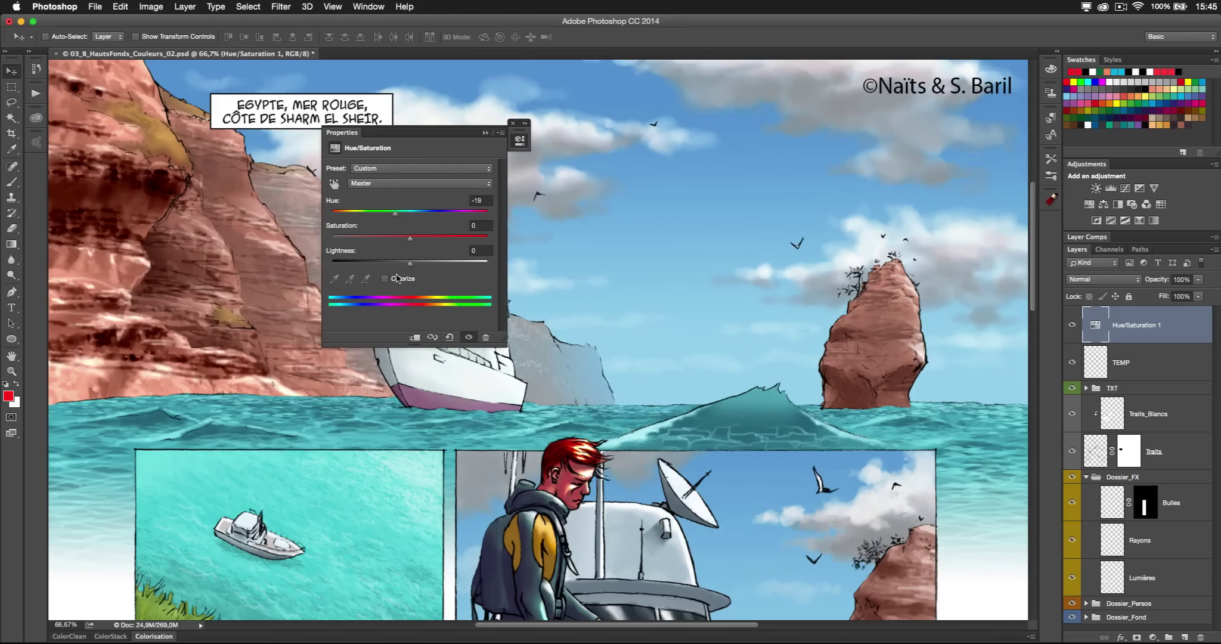
left_click(397, 280)
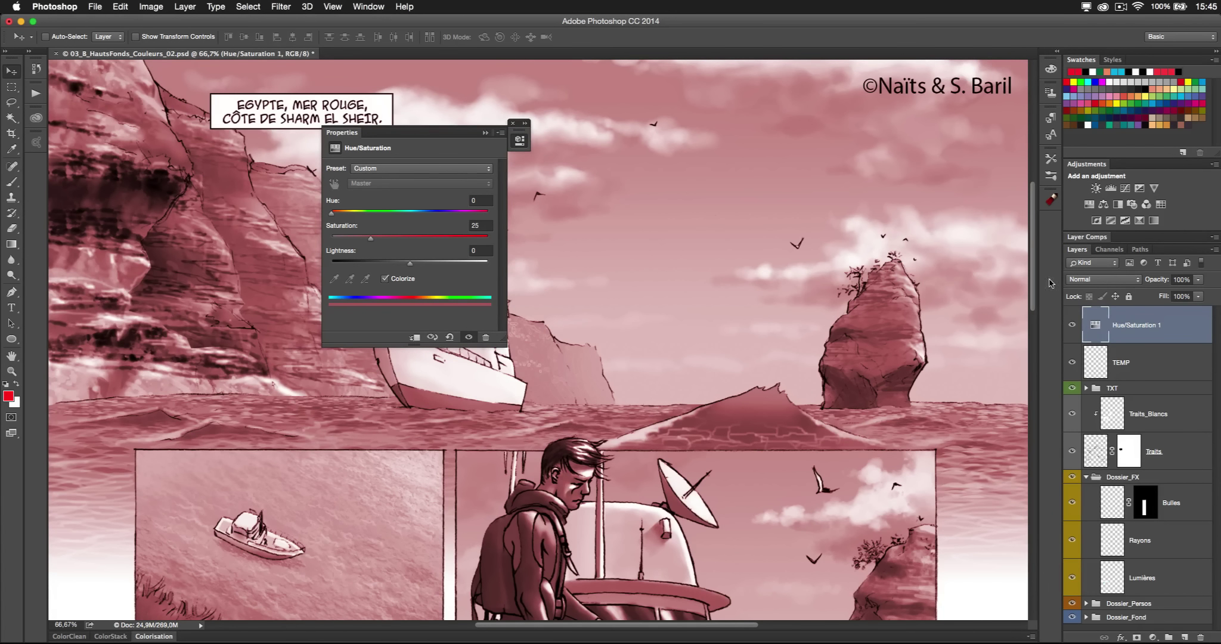
key("Delete")
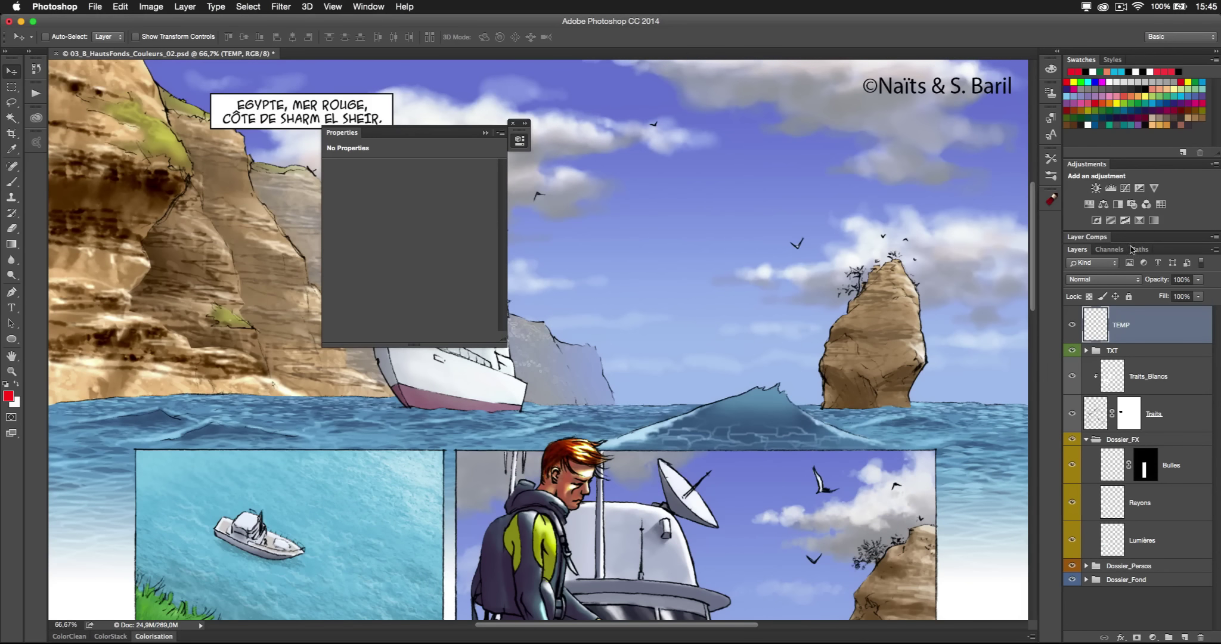
Try a Color Lookup adjustment layer with the Gold-Blue abstract profile on the illustration, and delete it.
left_click(1161, 204)
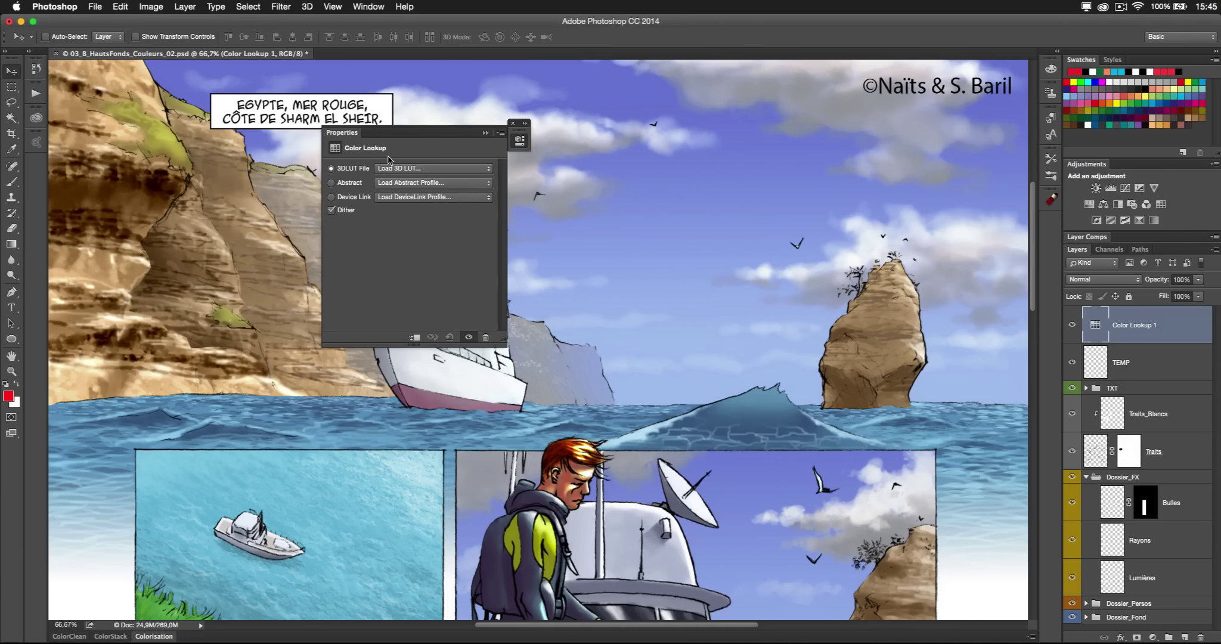
left_click(406, 170)
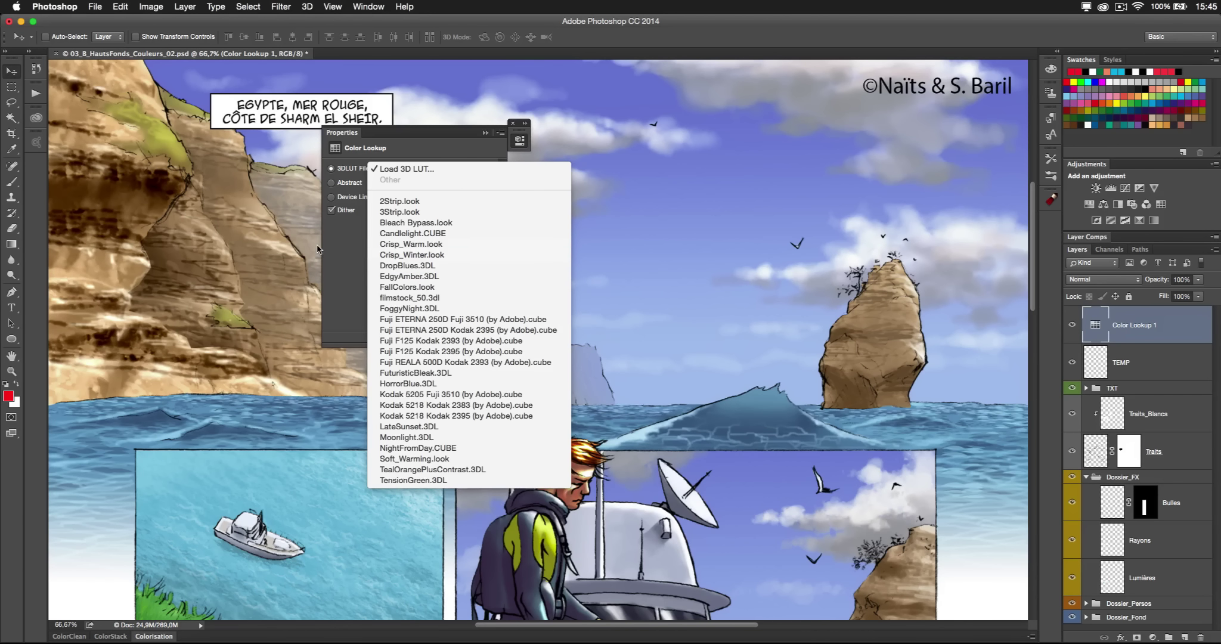
left_click(336, 250)
left_click(344, 188)
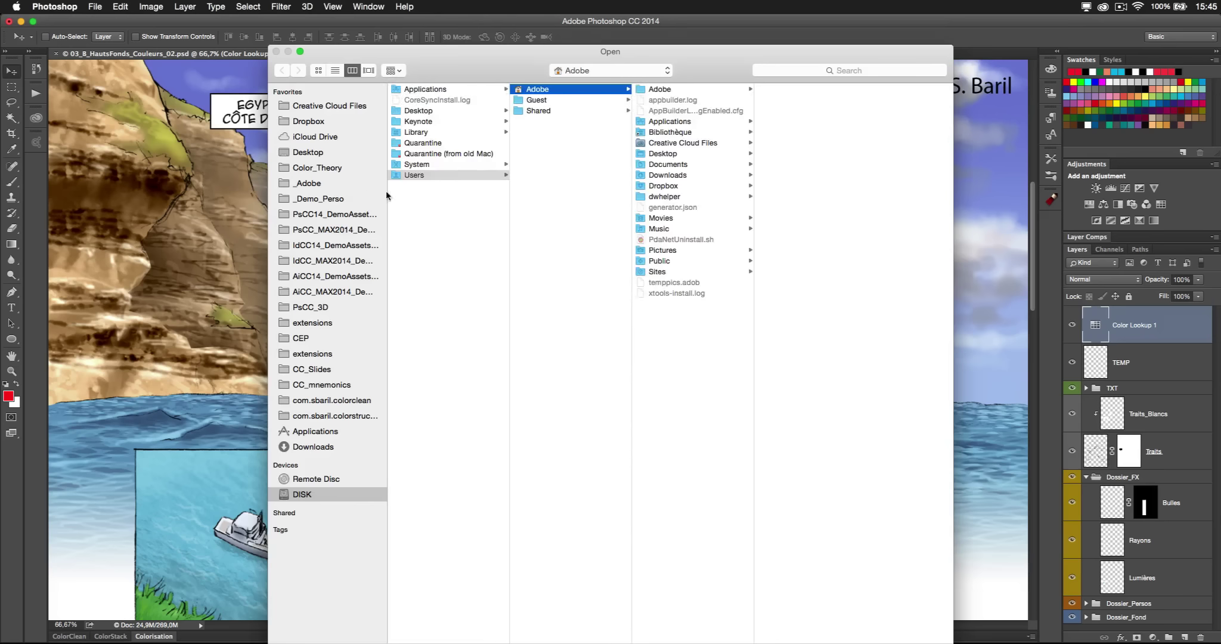
key("Escape")
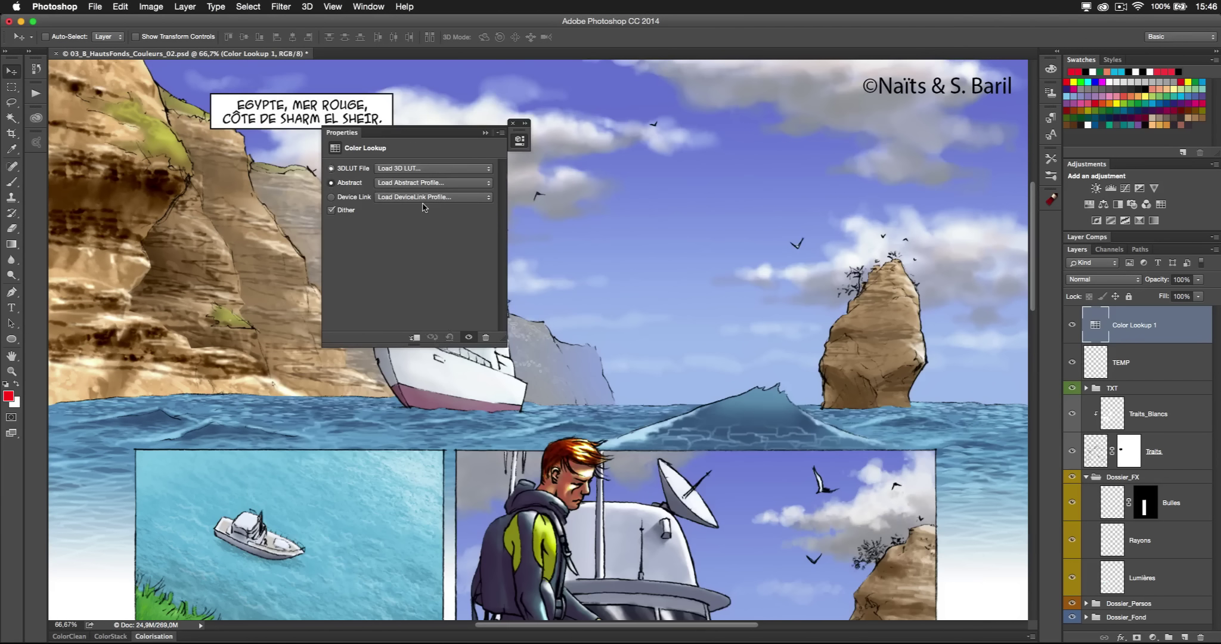
left_click(410, 183)
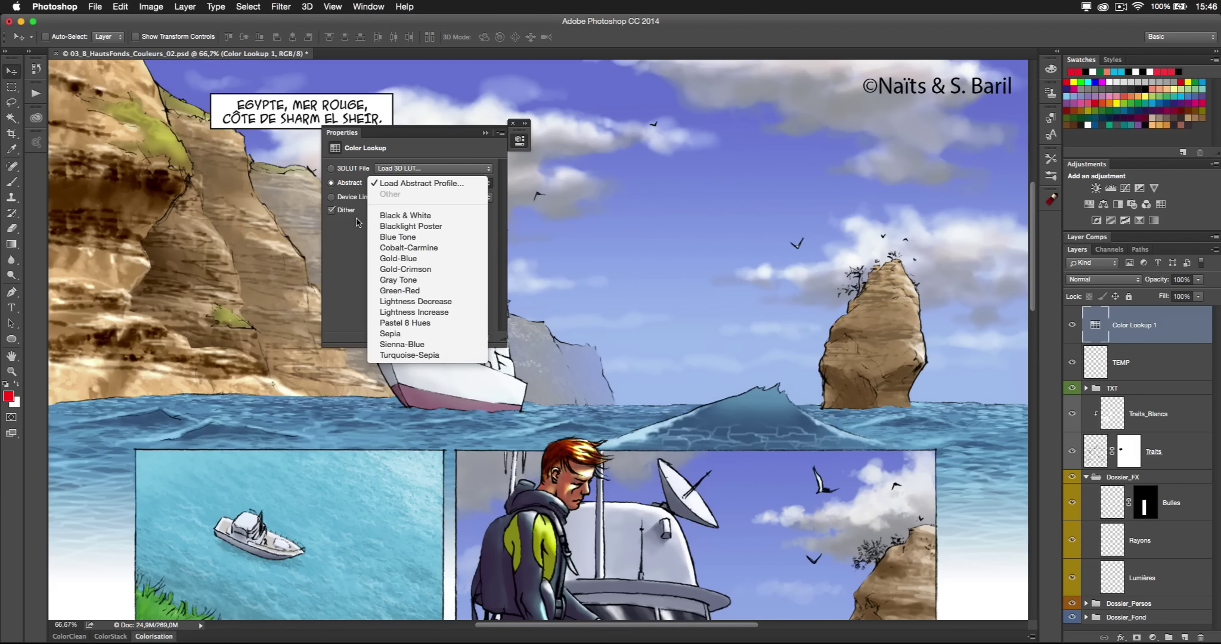
left_click(389, 259)
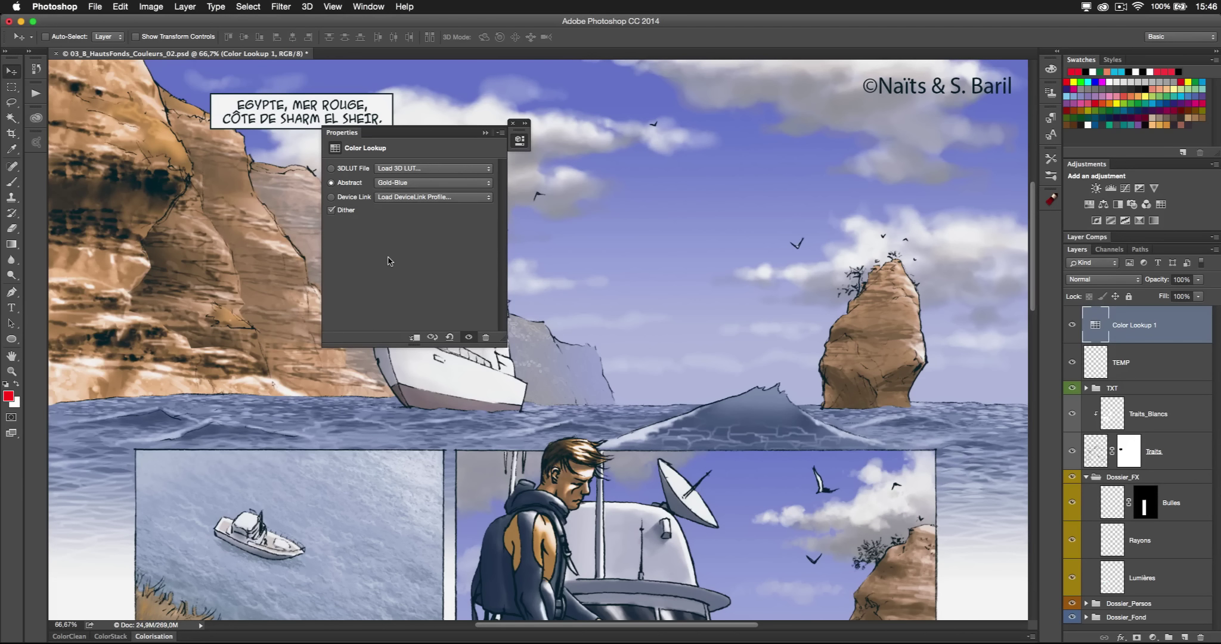
left_click(511, 126)
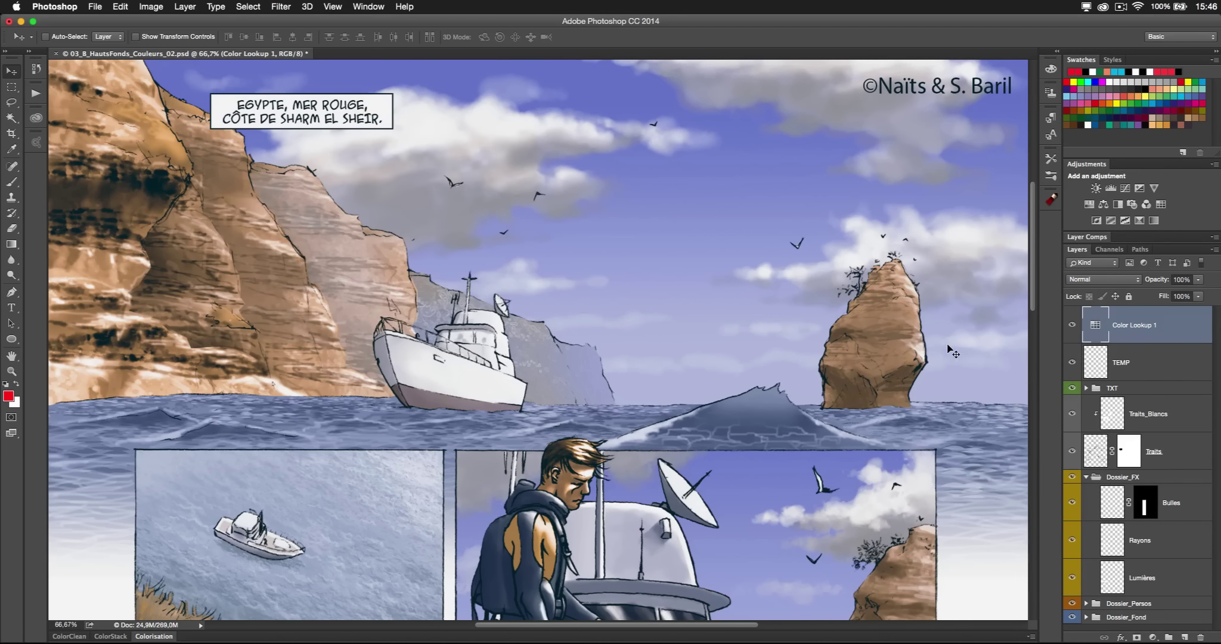
key("Delete")
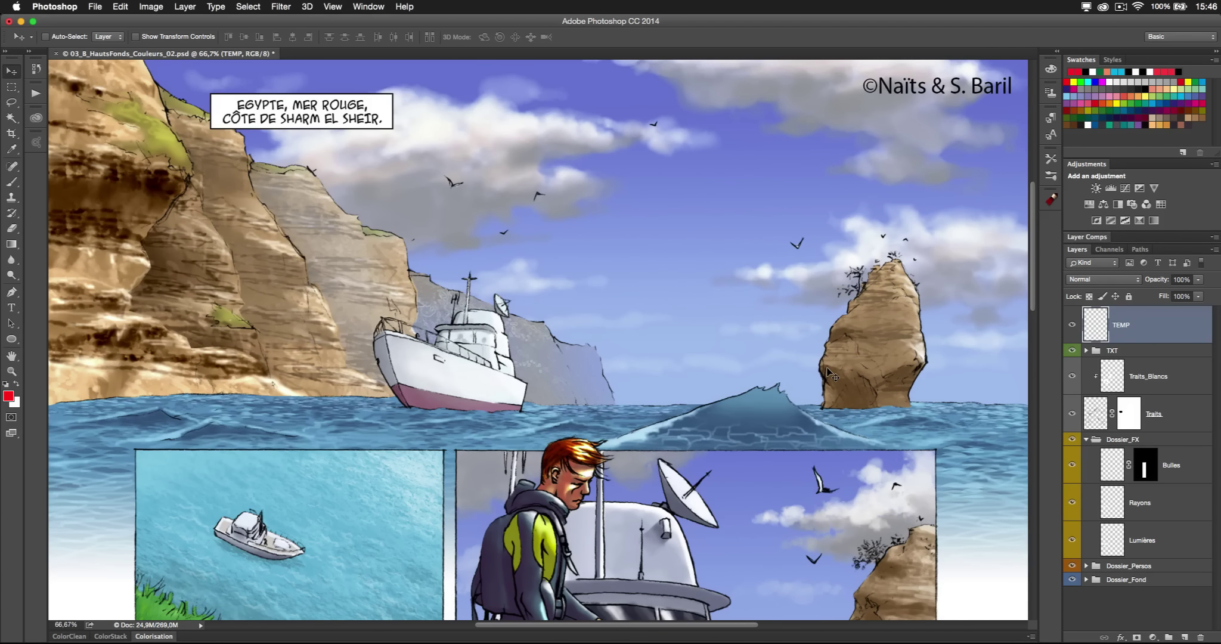
Activate the Brush tool and pick a muted red foreground color from the on-canvas HUD hue wheel.
key("b")
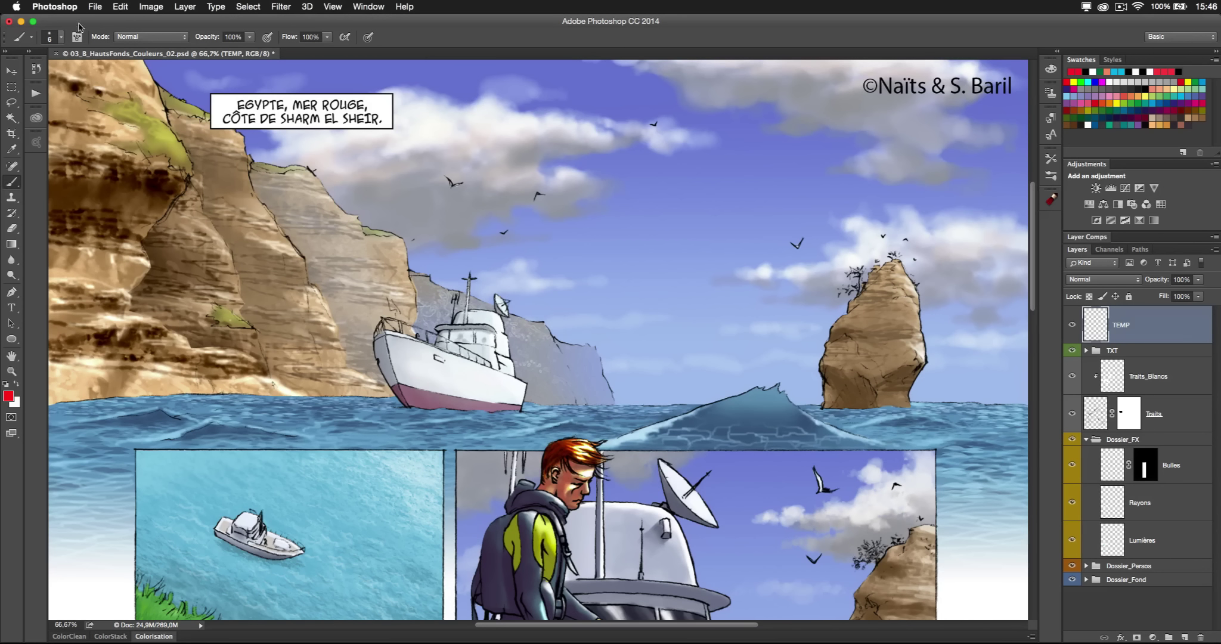
left_click(61, 39)
left_click(61, 40)
left_click(10, 88)
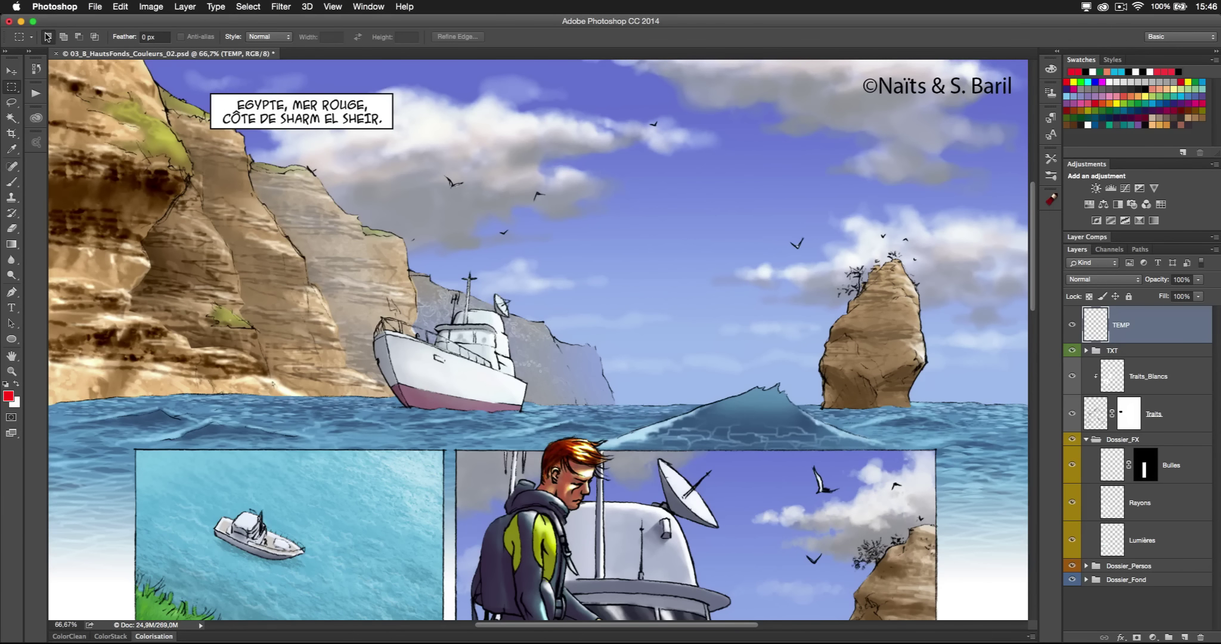
left_click(12, 166)
left_click(12, 184)
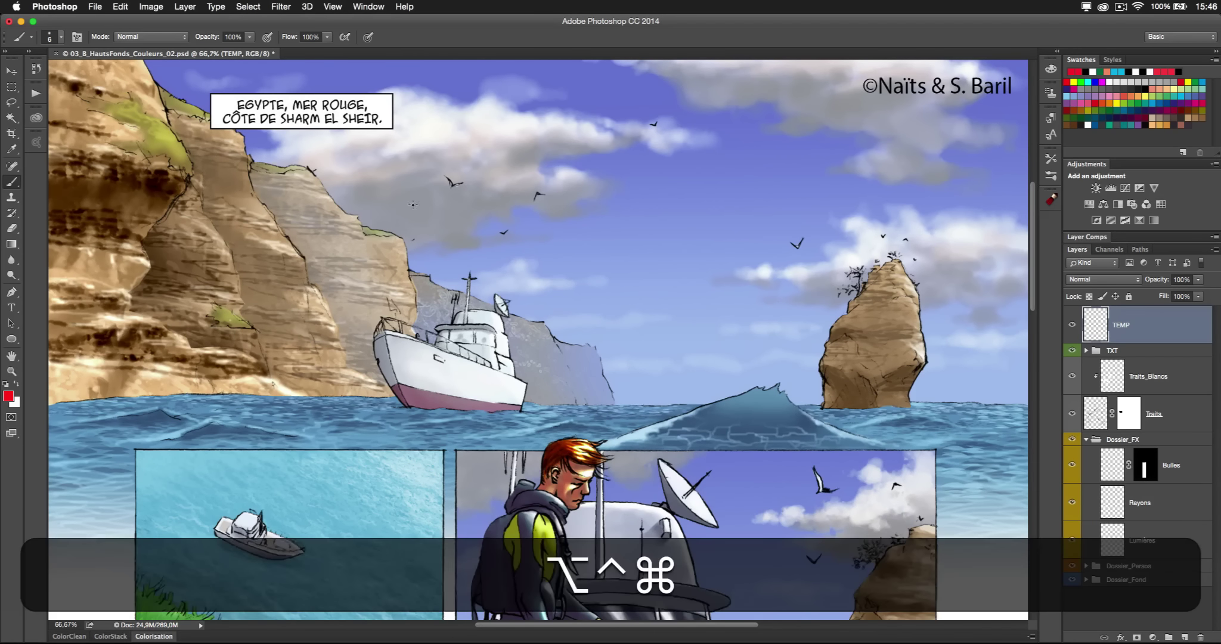
left_click_drag(561, 334, 526, 356)
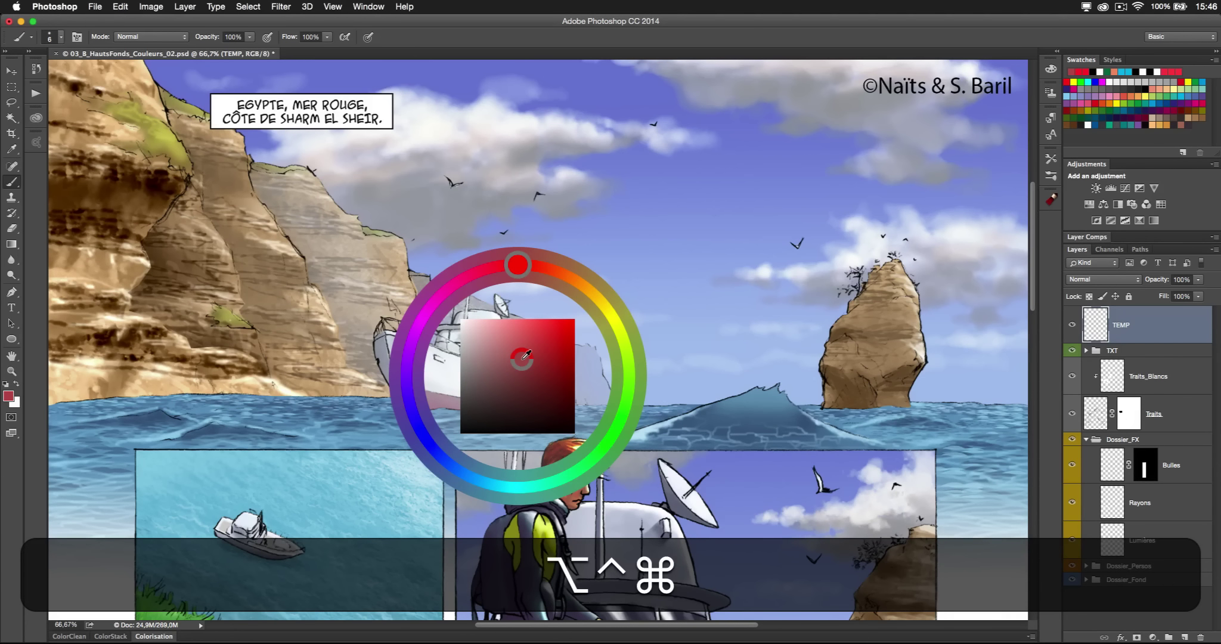
mouse_move(526, 356)
left_mouse_down()
mouse_move(557, 268)
mouse_move(540, 268)
mouse_move(531, 347)
left_mouse_up()
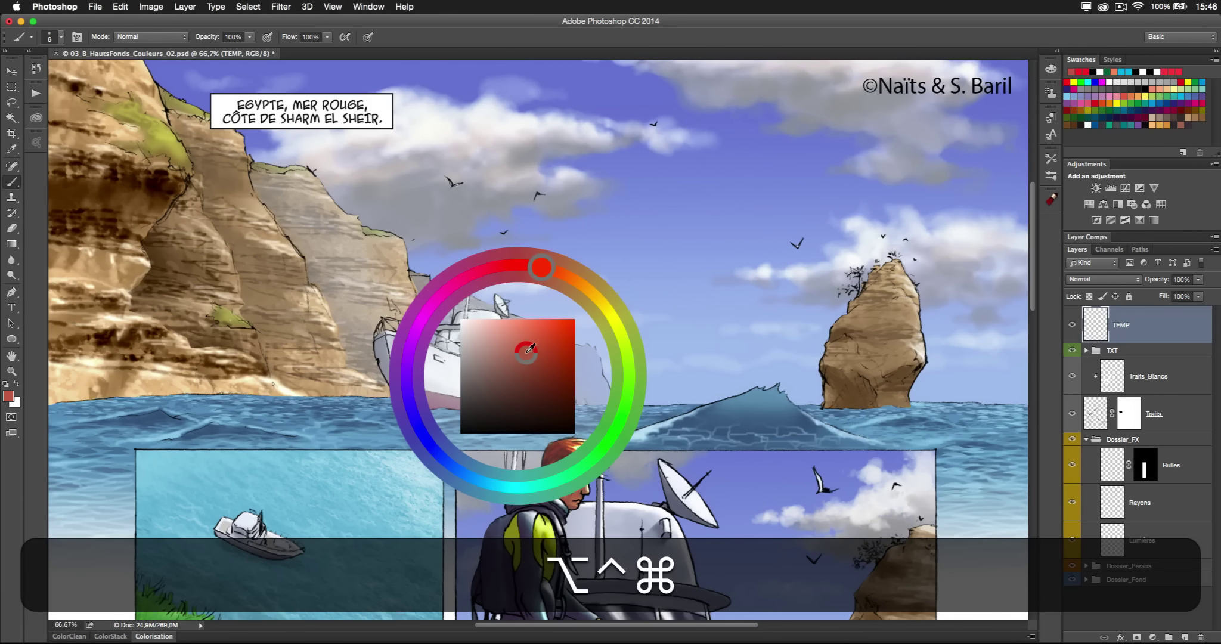
key("space")
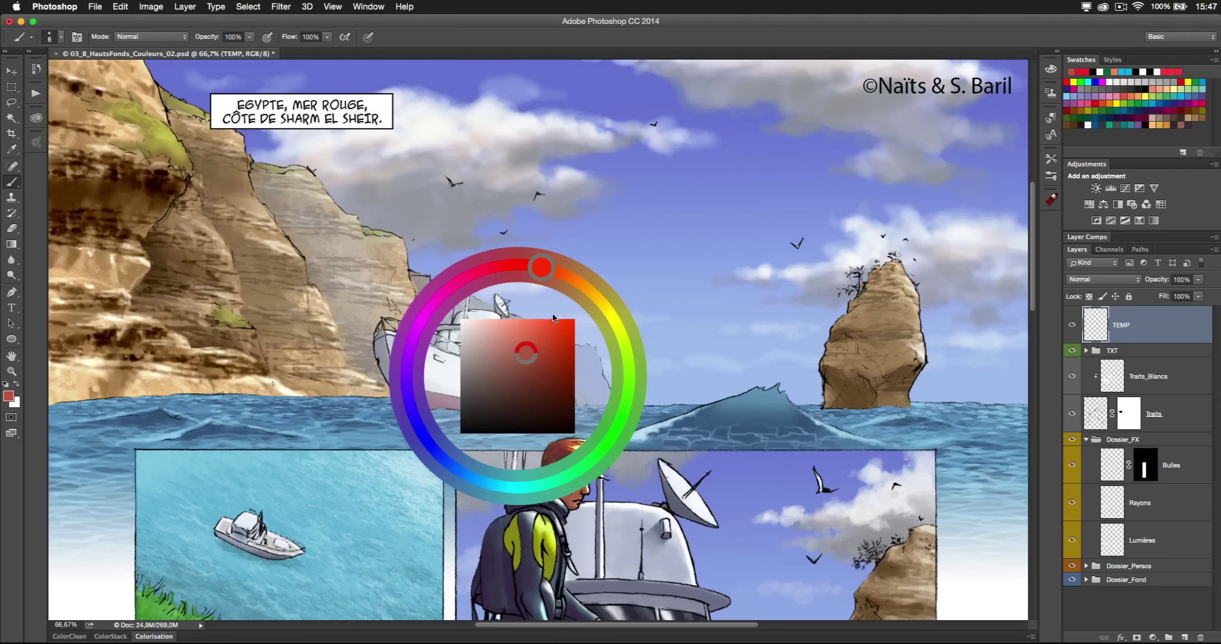
Shift the HUD color picker's hue toward orange and settle on a muted reddish-brown foreground color.
mouse_move(561, 297)
left_mouse_down()
mouse_move(571, 273)
mouse_move(618, 320)
mouse_move(576, 276)
left_mouse_up()
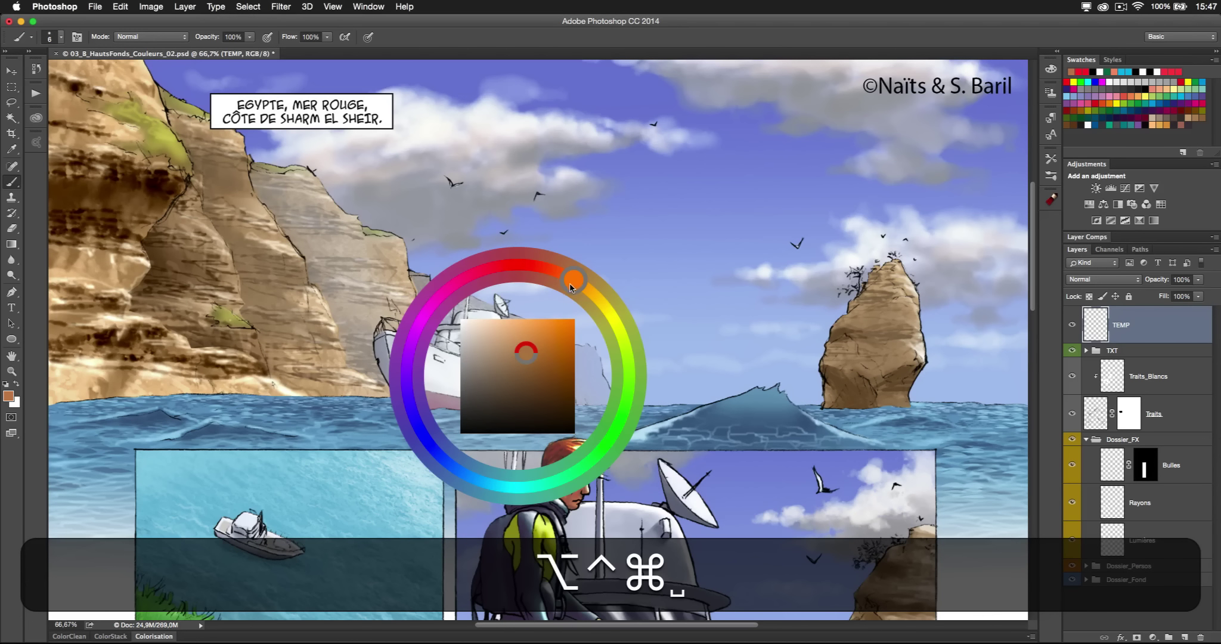
mouse_move(545, 333)
left_mouse_down()
mouse_move(519, 356)
mouse_move(563, 286)
mouse_move(554, 269)
mouse_move(608, 306)
mouse_move(559, 269)
left_mouse_up()
key("space")
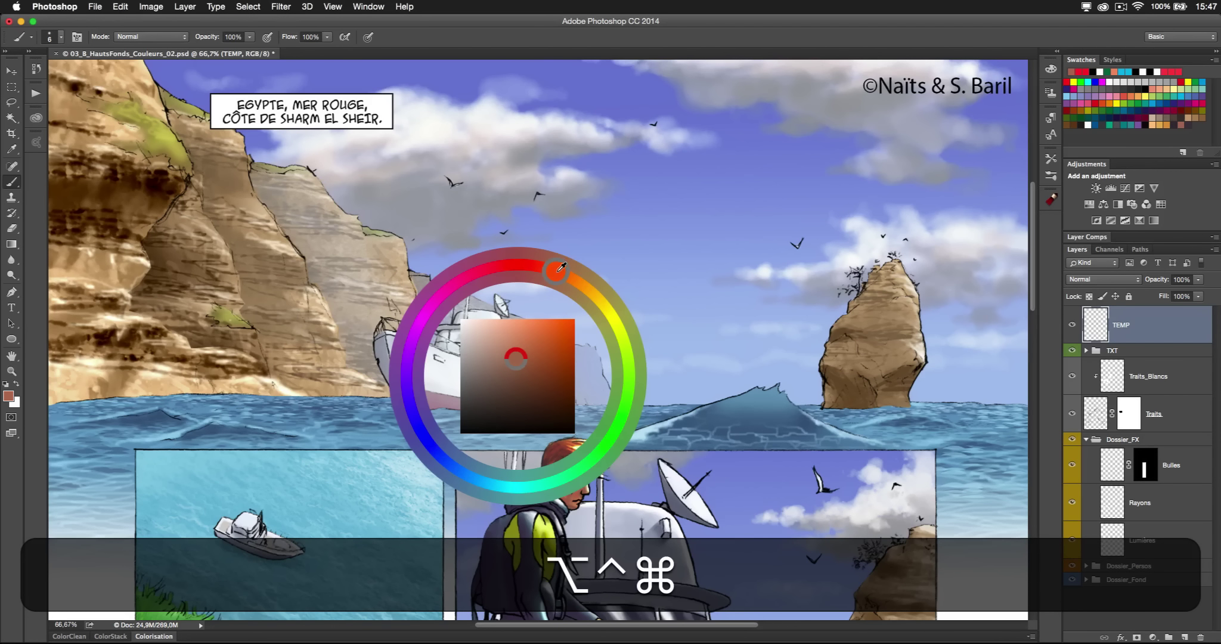
left_click_drag(561, 267, 560, 267)
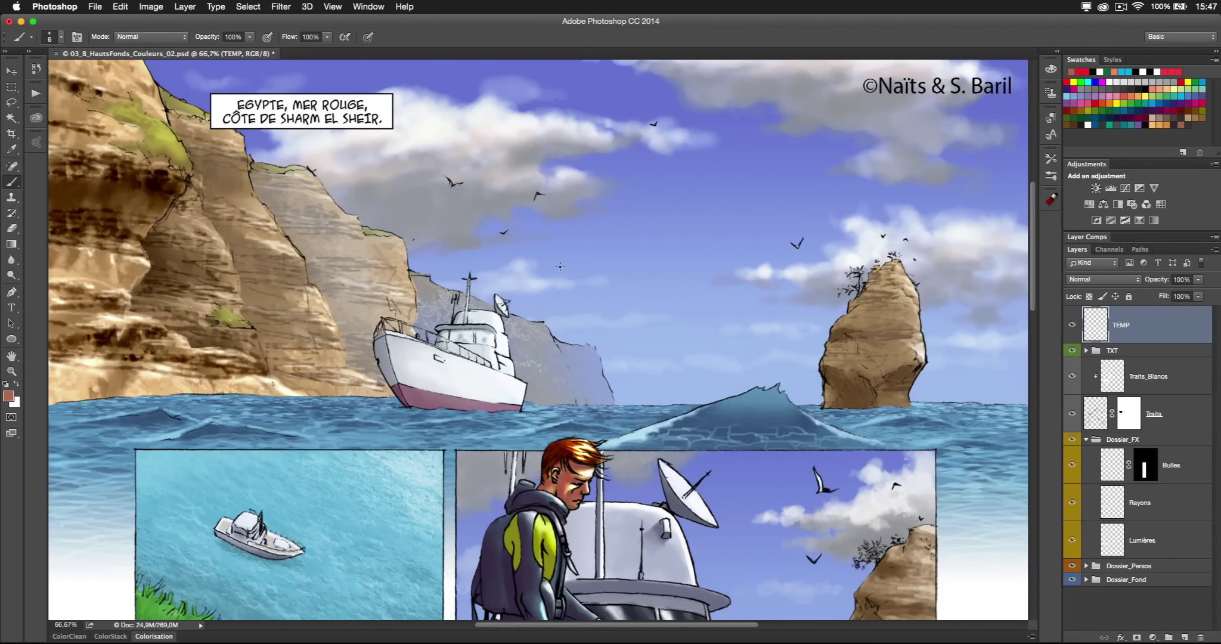
Examine the HUD Color Picker style options in the General preferences, leaving without changes.
left_click(122, 6)
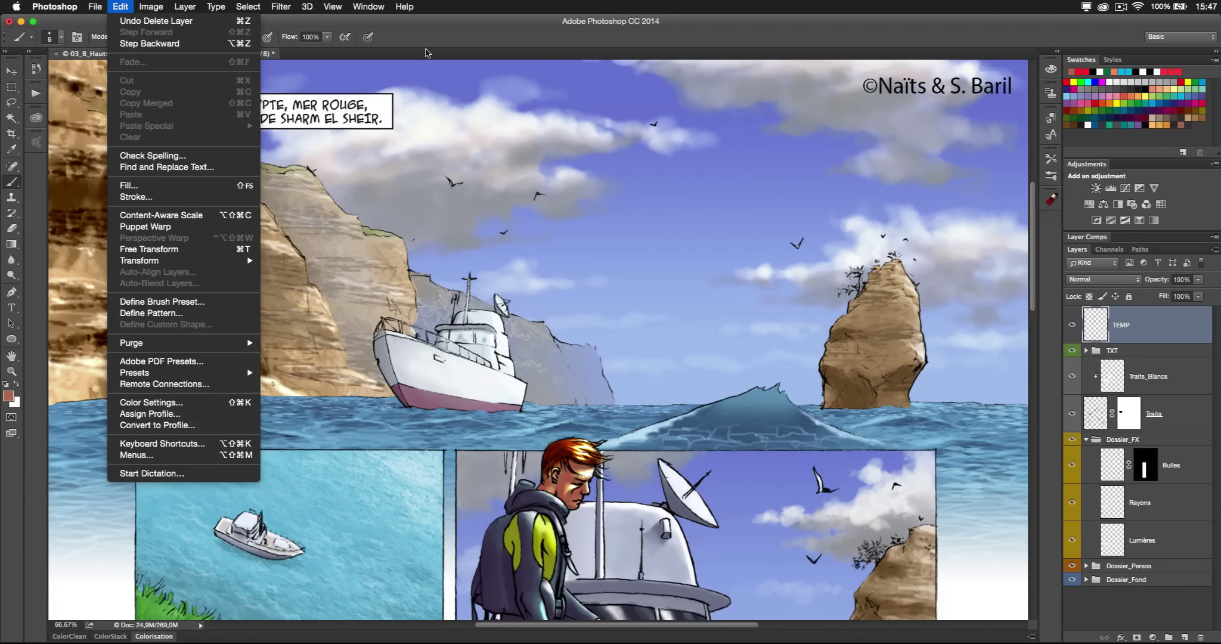
left_click(415, 28)
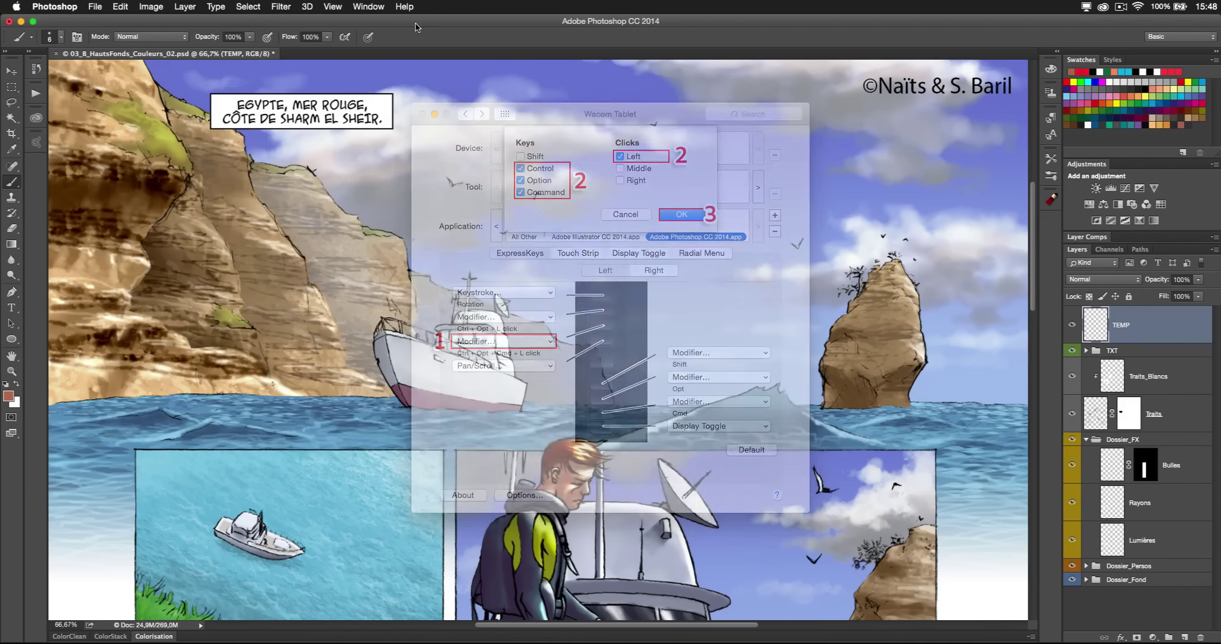
left_click(122, 6)
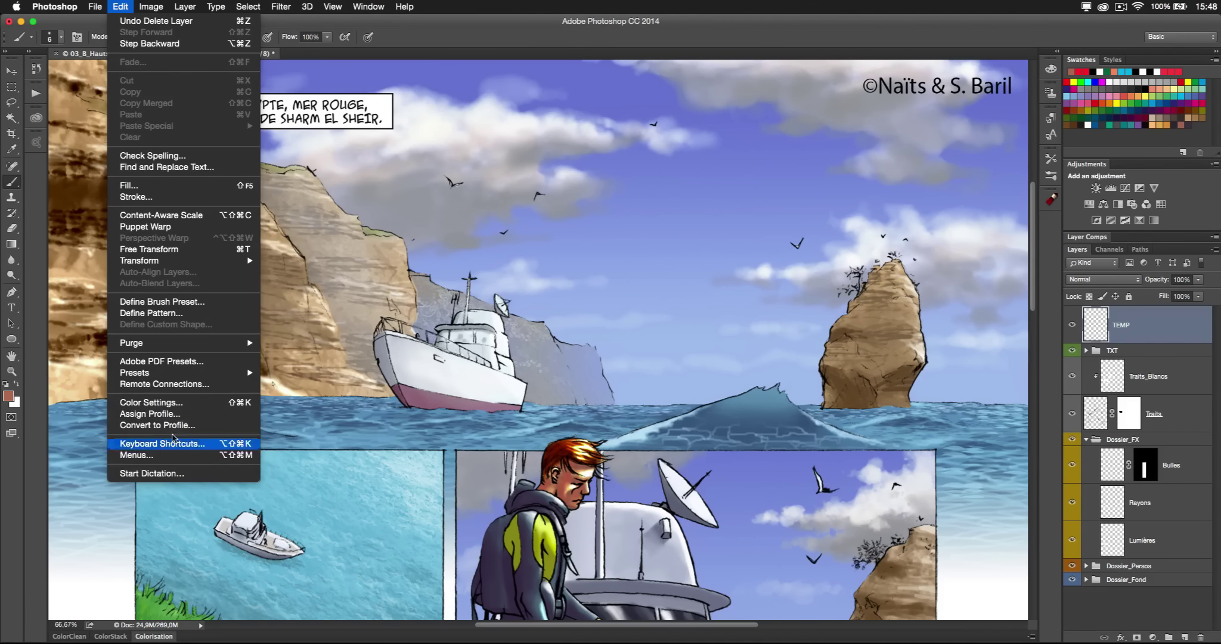
mouse_move(56, 5)
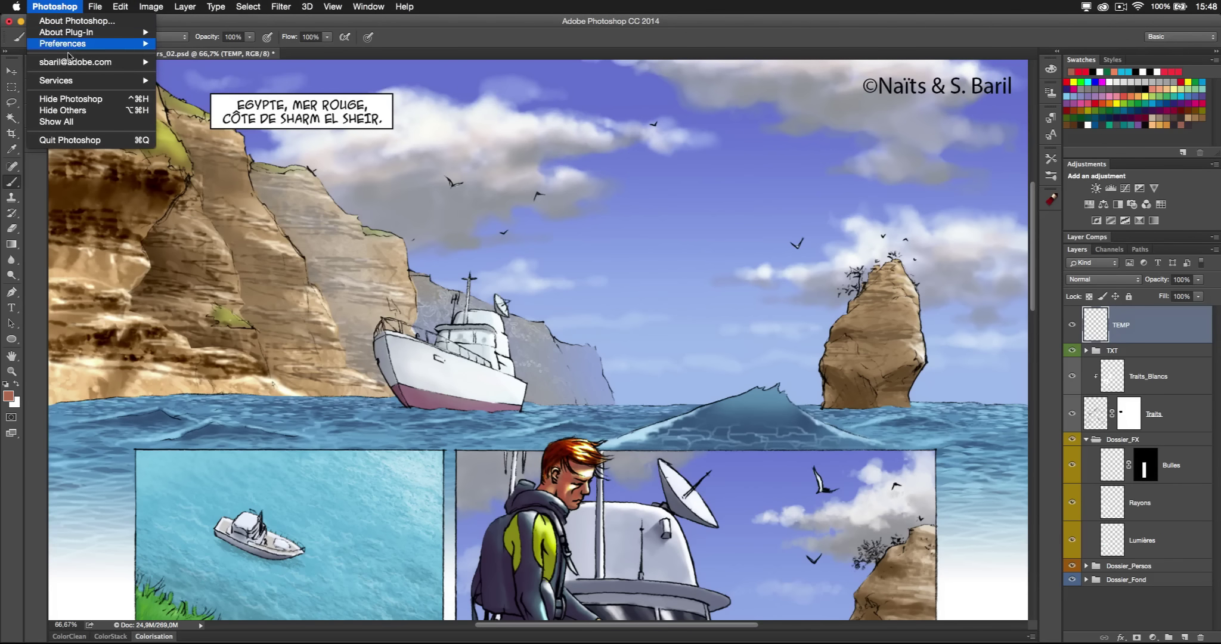
mouse_move(83, 44)
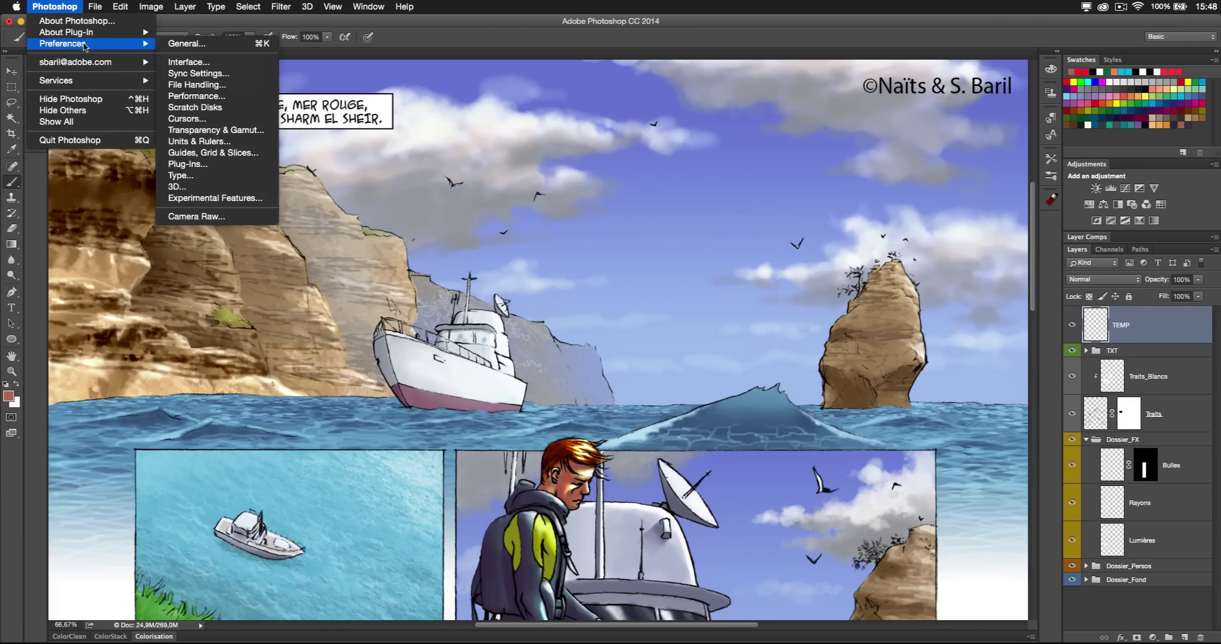
left_click(187, 47)
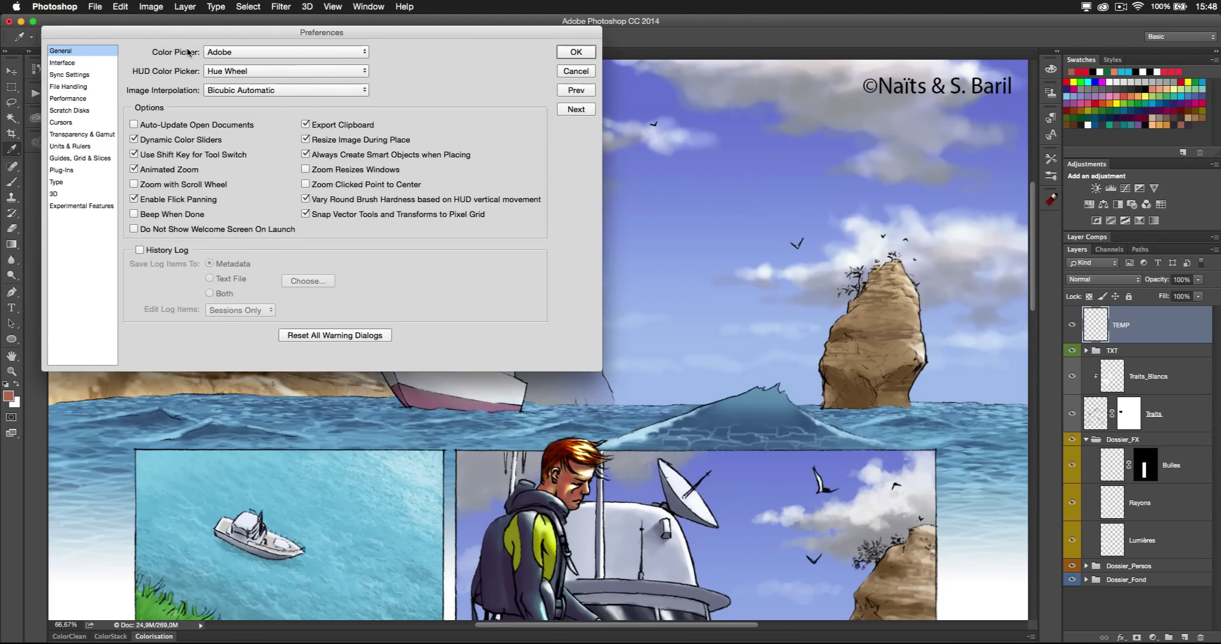
left_click(227, 71)
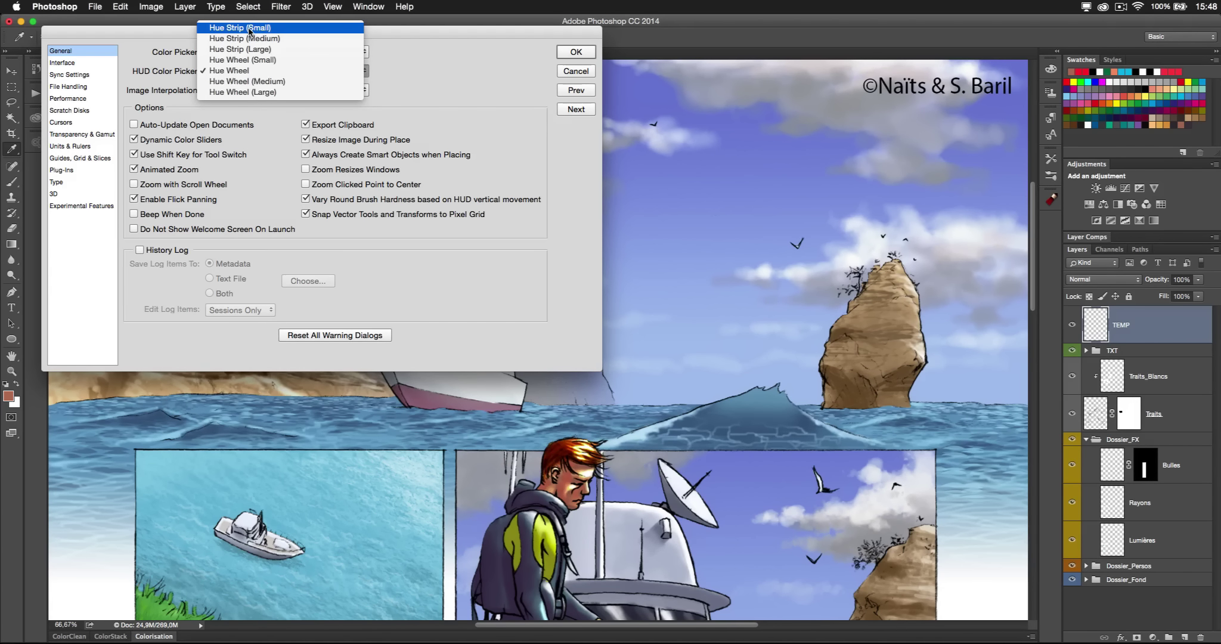
left_click(507, 115)
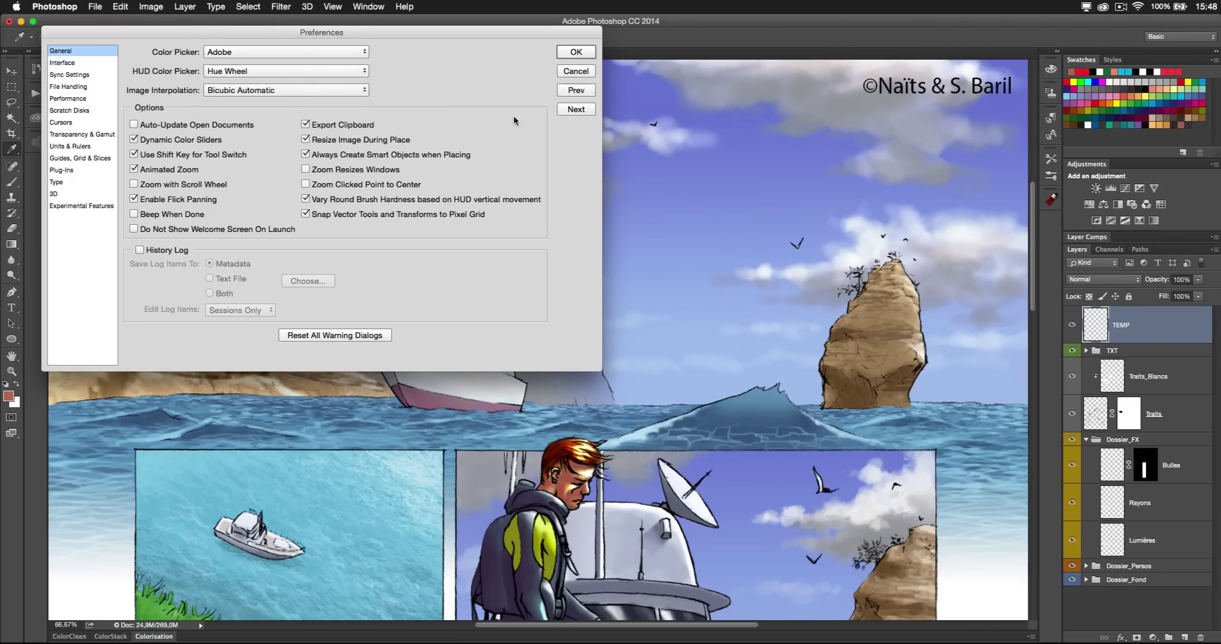
left_click(576, 71)
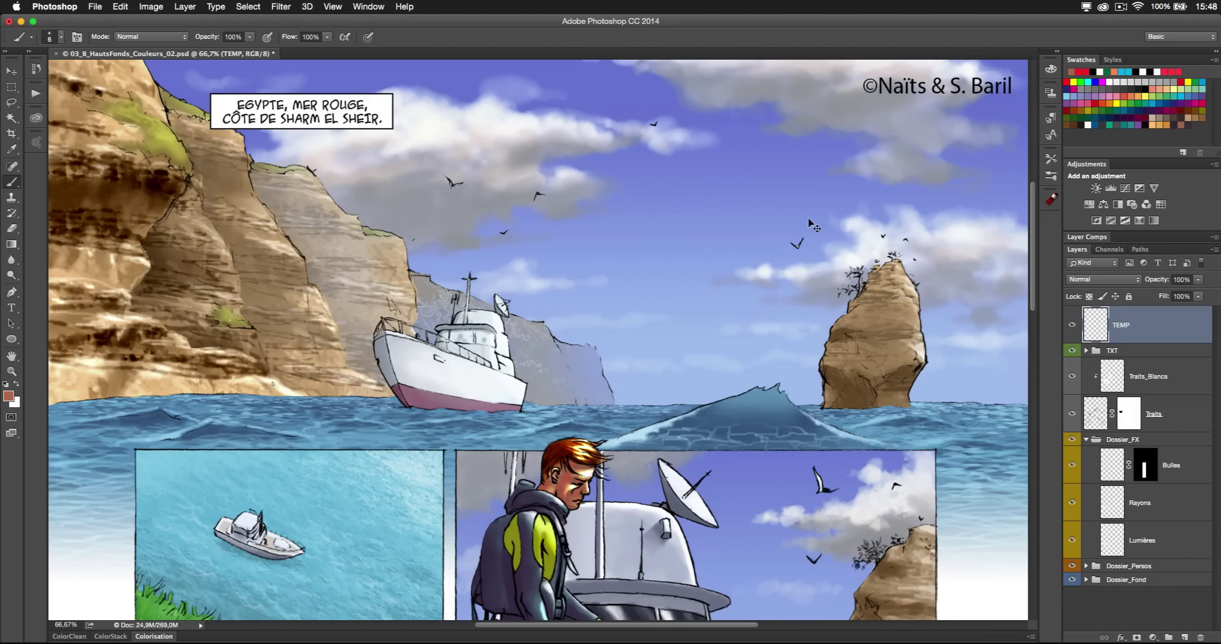
Switch to Illustrator and show the Color Themes panel.
key("super+Tab")
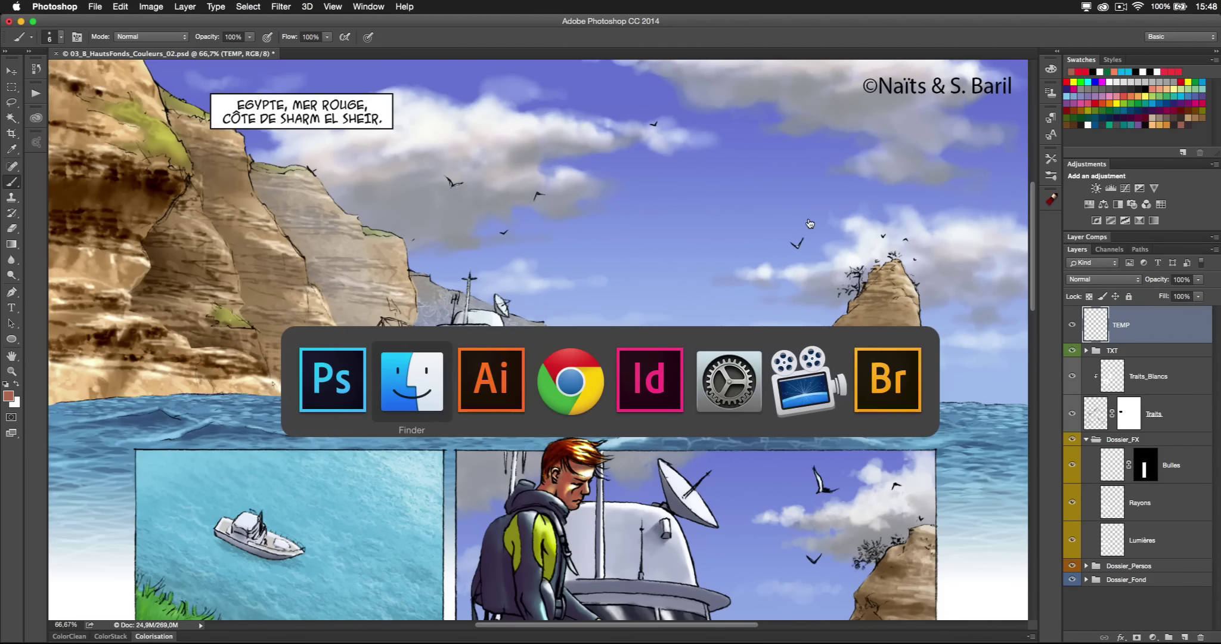
key("super+Tab")
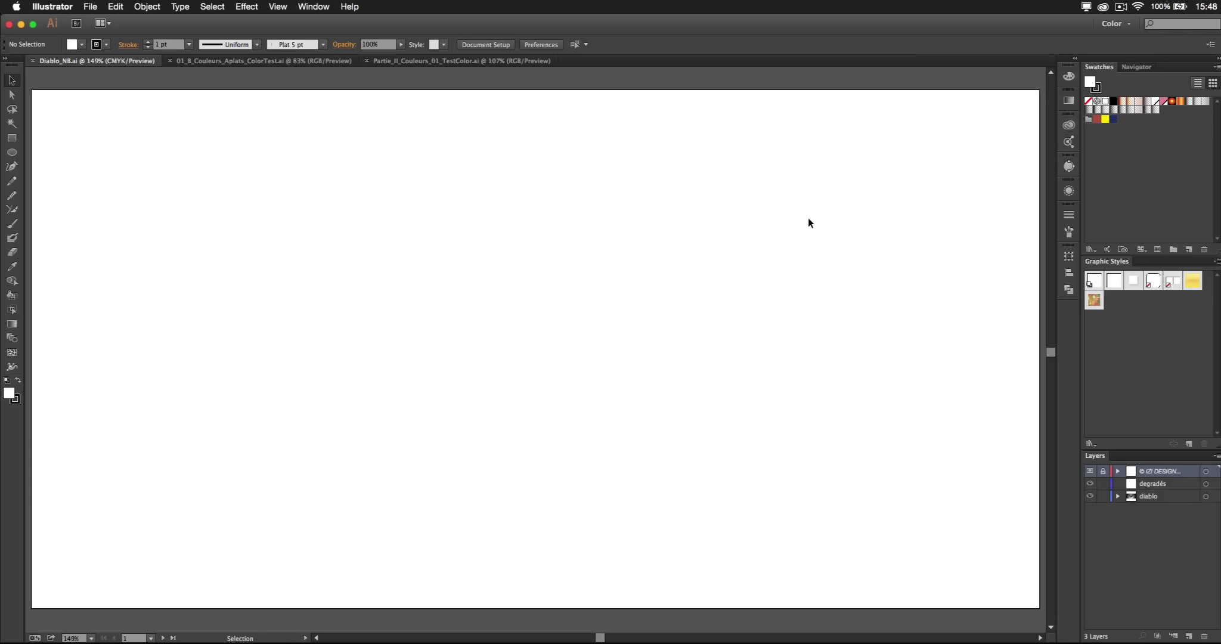
left_click(316, 6)
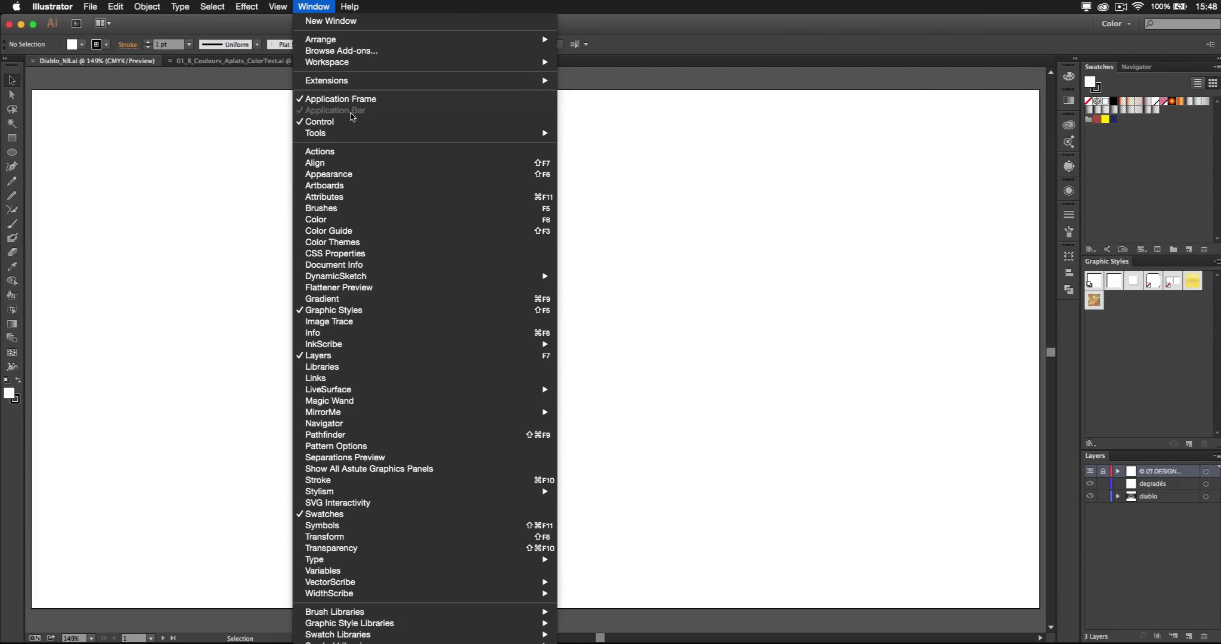
left_click(351, 243)
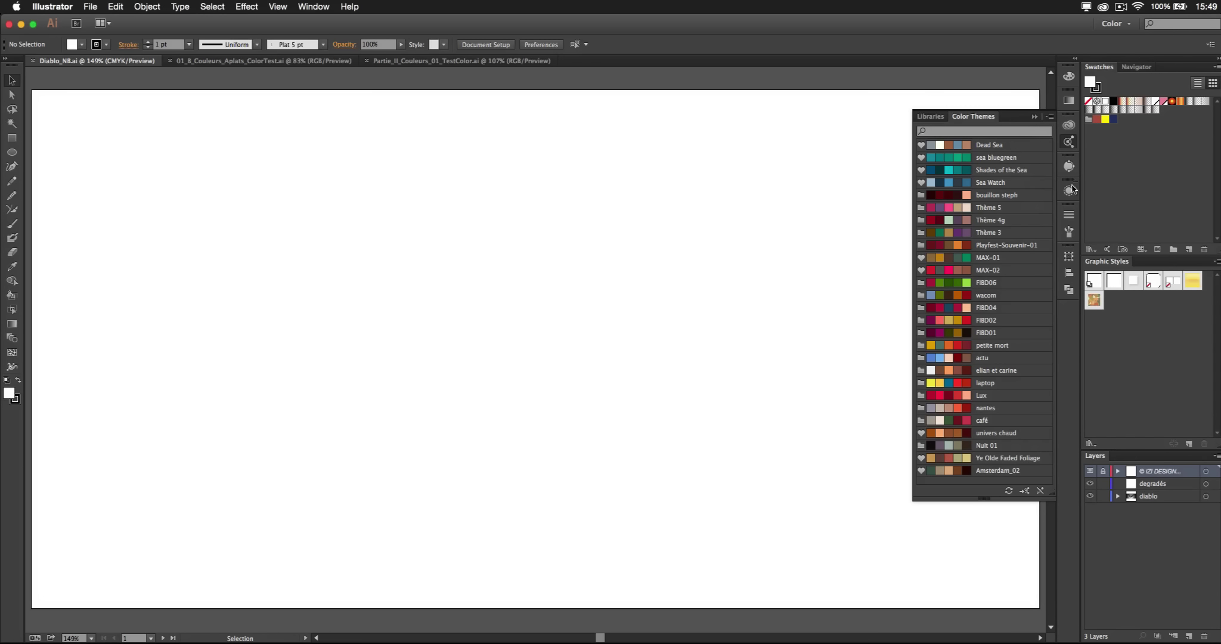
Examine the color themes stored in the Libraries panel and the Color Themes list, then collapse both panels.
left_click(1069, 126)
scroll(1019, 280, "down", 5)
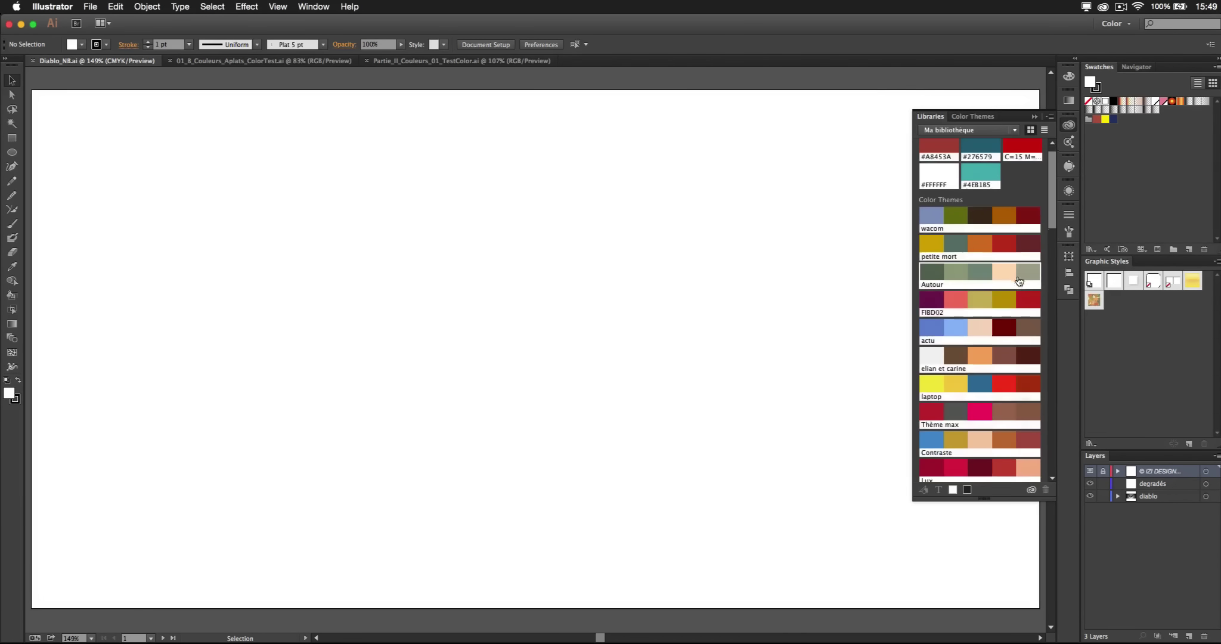
scroll(1019, 280, "down", 3)
left_click(1069, 126)
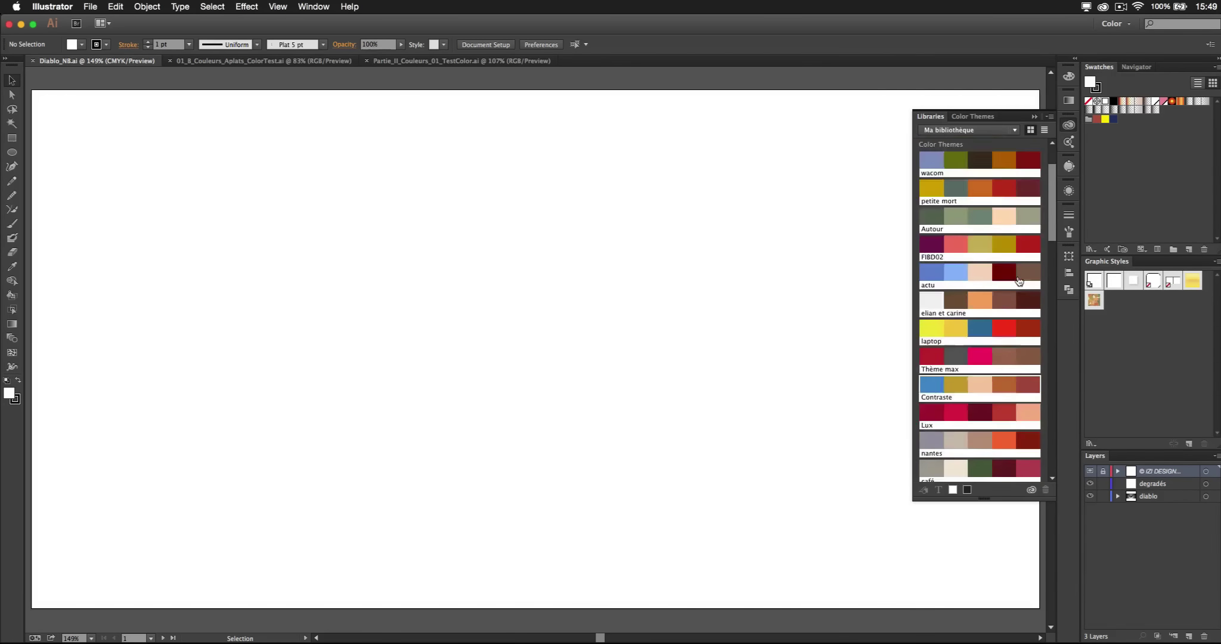
left_click(1069, 126)
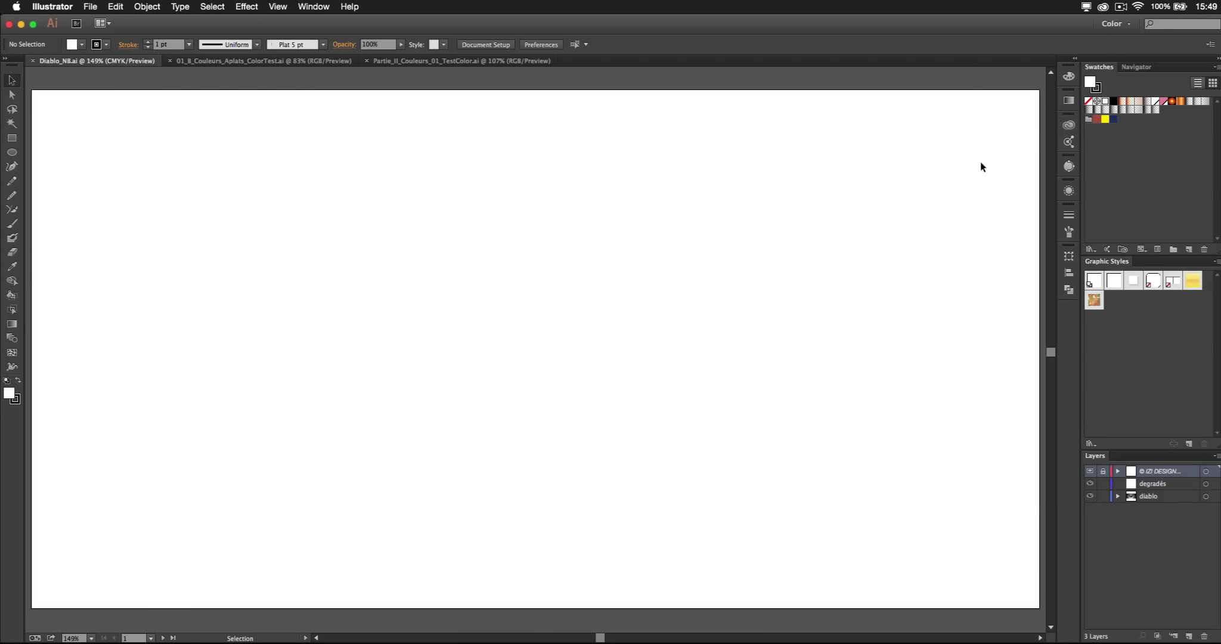
left_click(1070, 142)
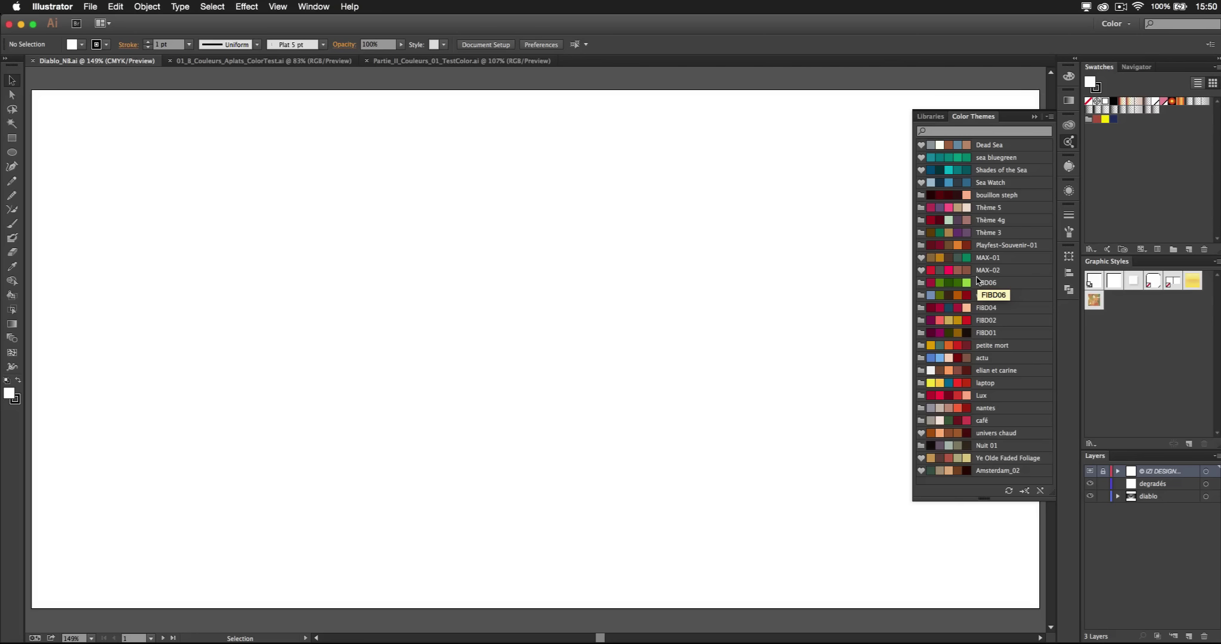
left_click(1070, 141)
left_click(1070, 142)
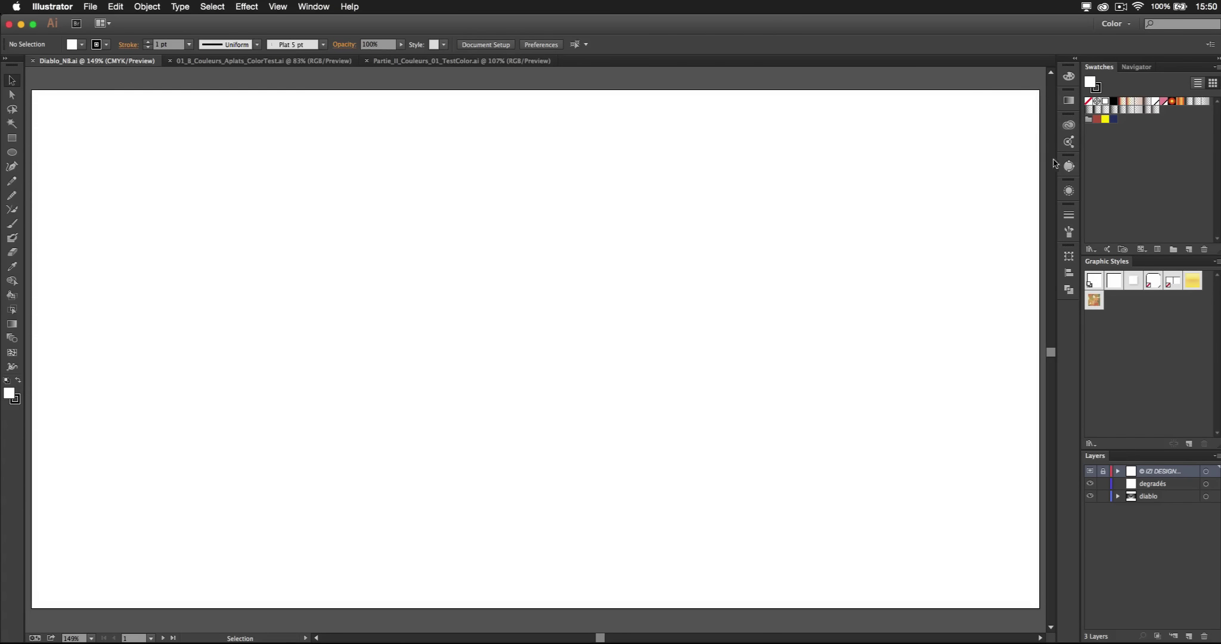
Show the Color Guide panel and move it over the upper middle of the artboard.
left_click(312, 7)
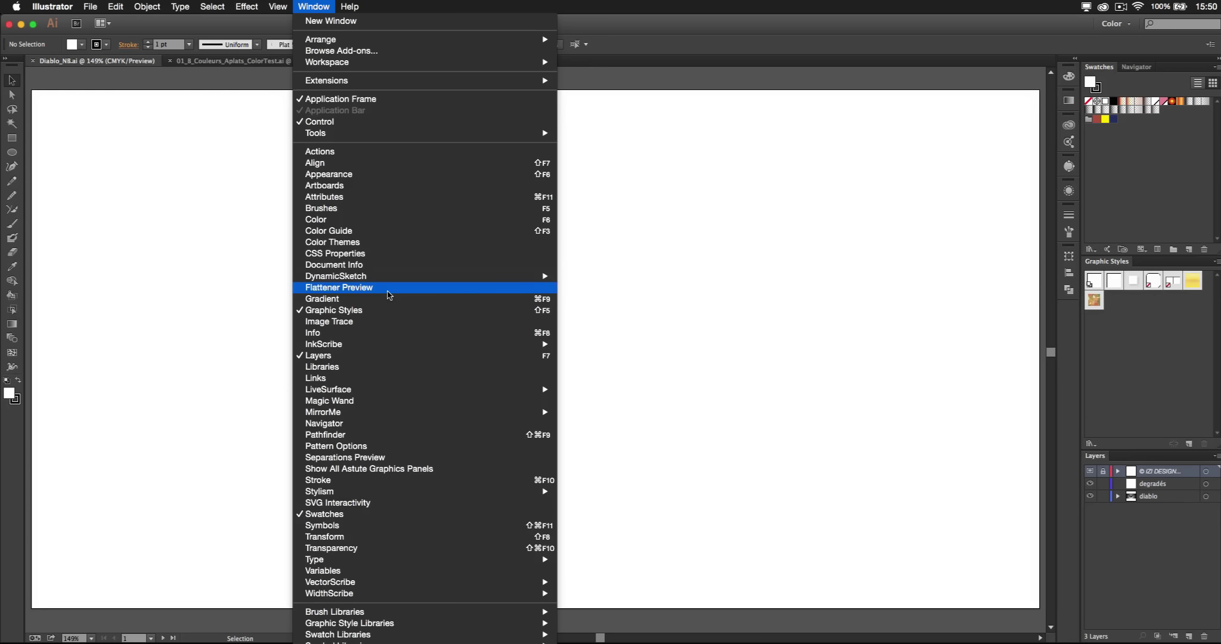
left_click(383, 231)
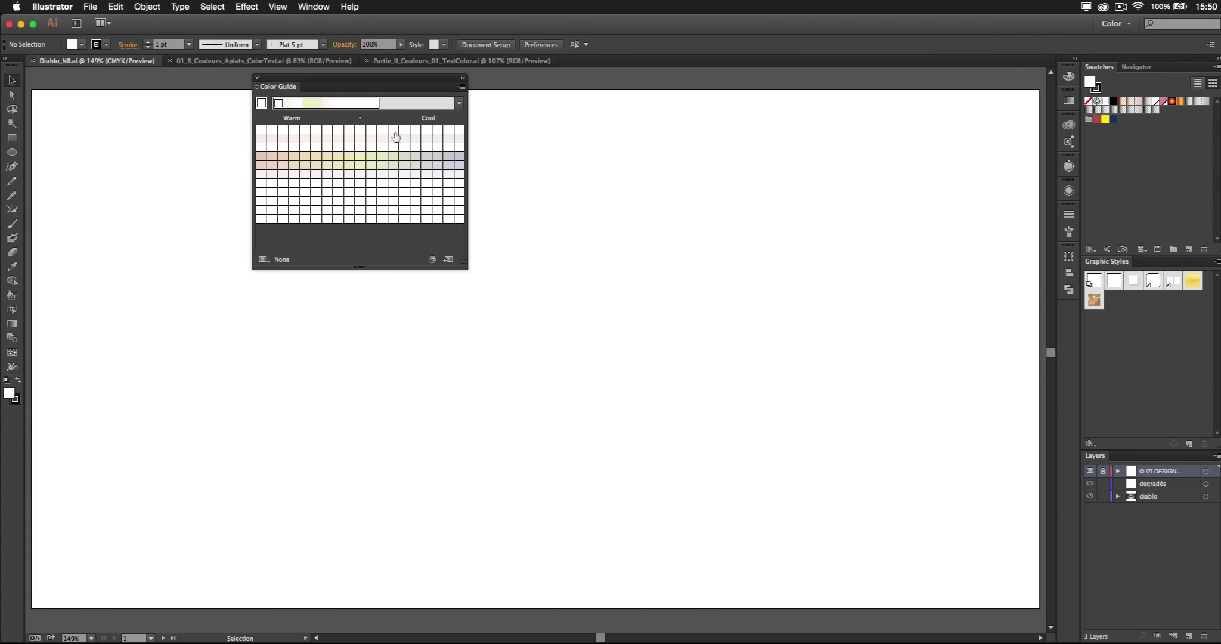
left_click_drag(398, 84, 585, 173)
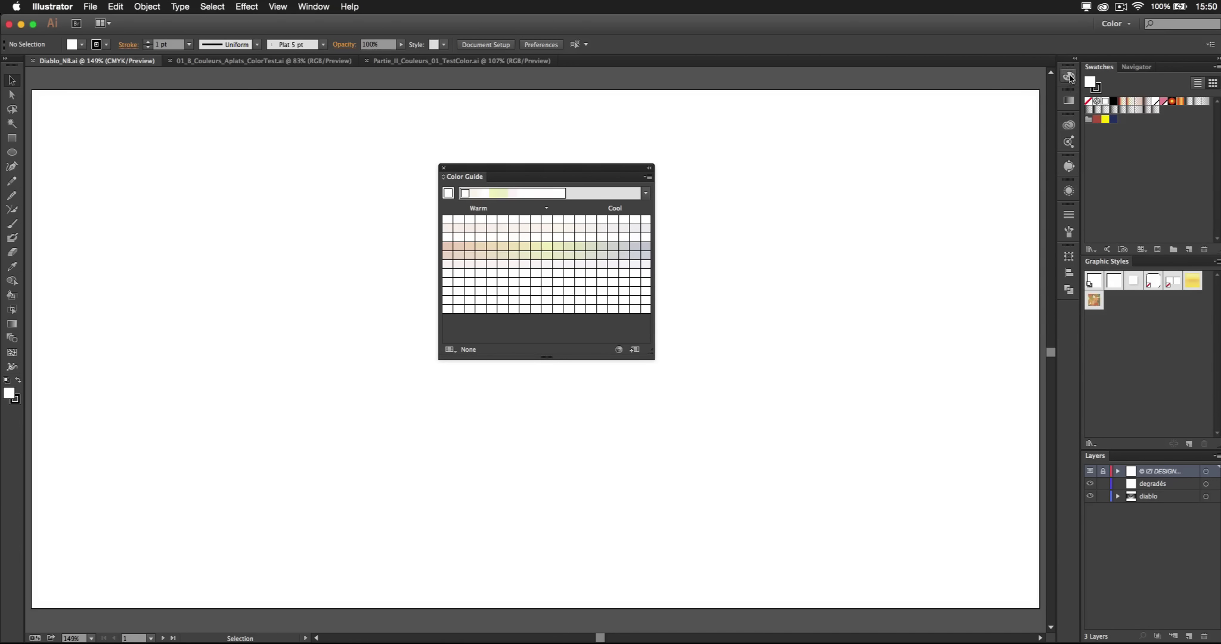
Show the Color panel, enlarge its spectrum and pick a bright blue fill, 51AEFF.
left_click(1069, 77)
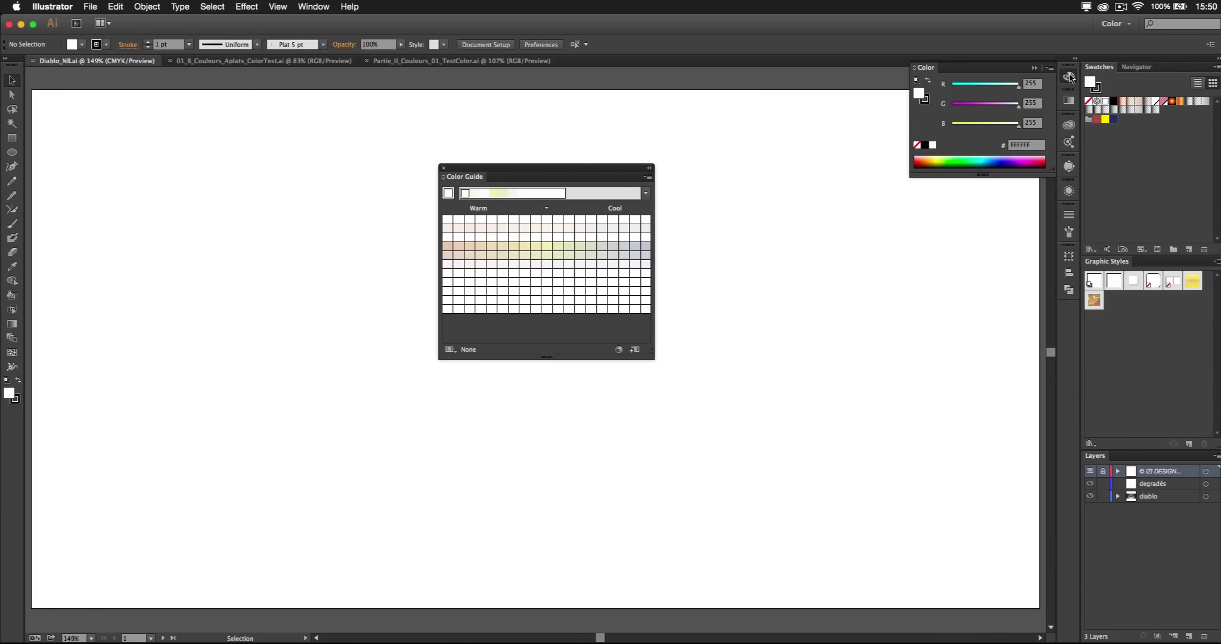
left_click(987, 162)
left_click_drag(985, 172, 990, 328)
left_click(1002, 184)
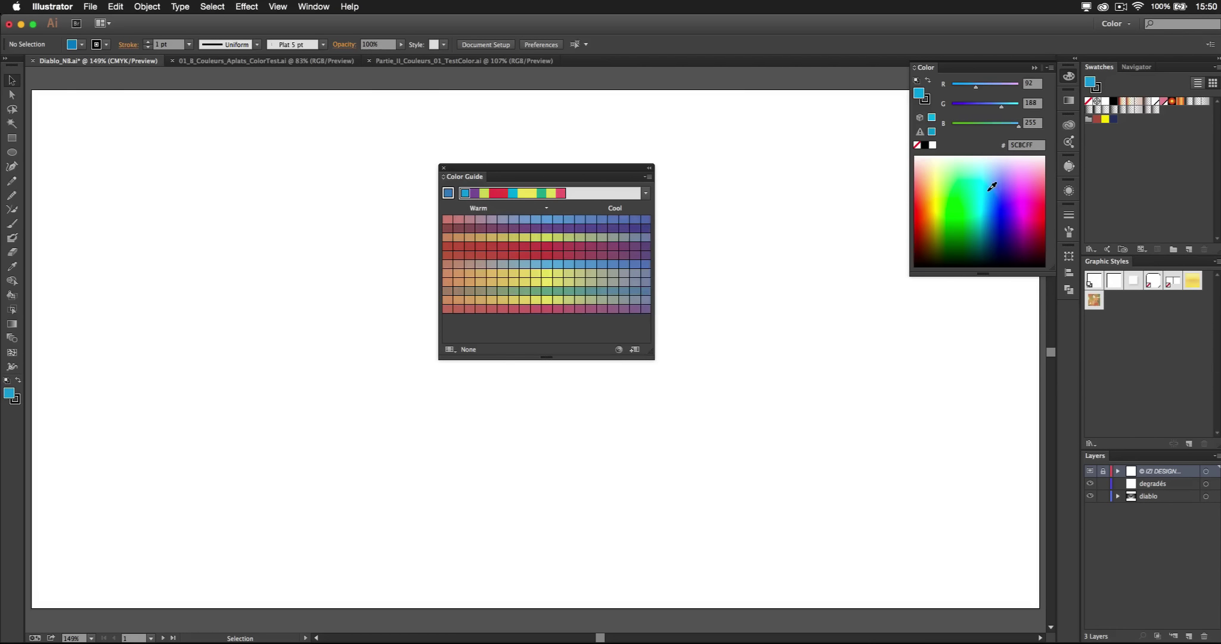
left_click(983, 182)
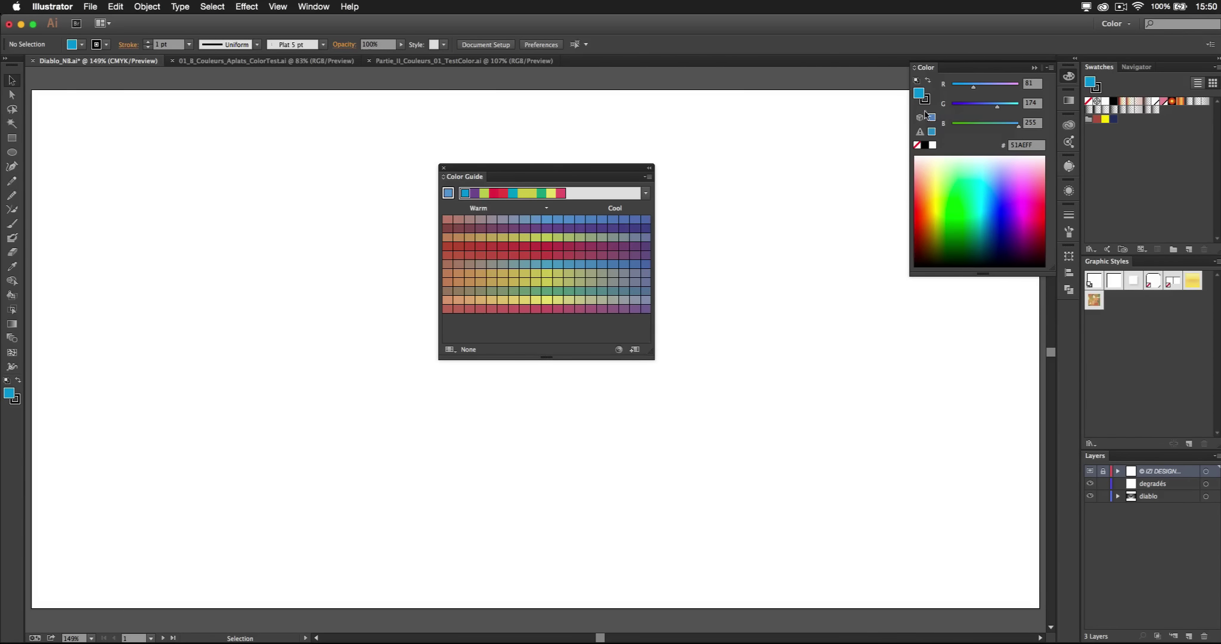
Pick a yellow from the spectrum and lower its green value to get the fill color FFE946.
left_click(944, 166)
left_click_drag(944, 166, 937, 187)
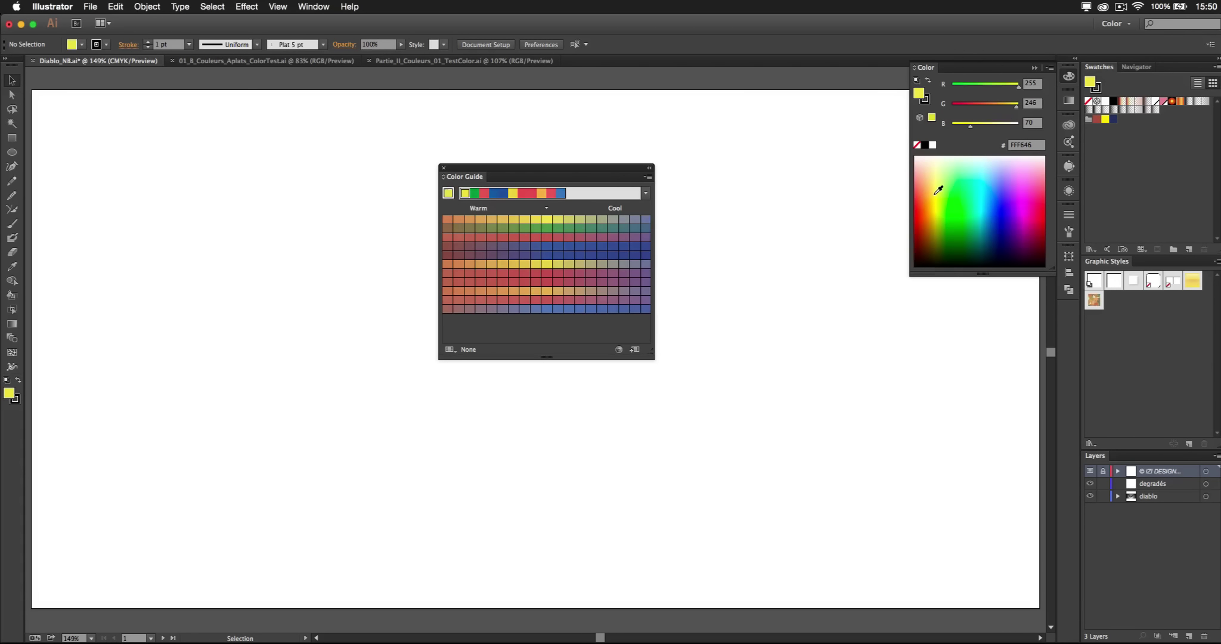
left_click(1014, 108)
left_click(1012, 107)
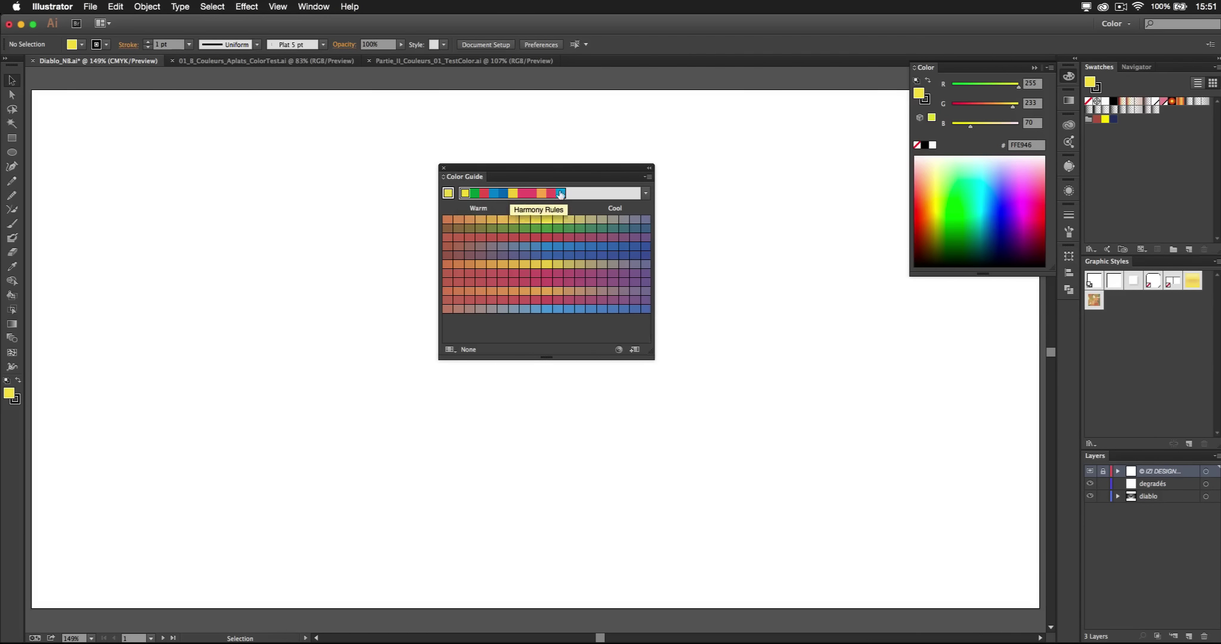
Look through the Color Guide's harmony rules for the yellow base color and apply Compound 2.
left_click(644, 192)
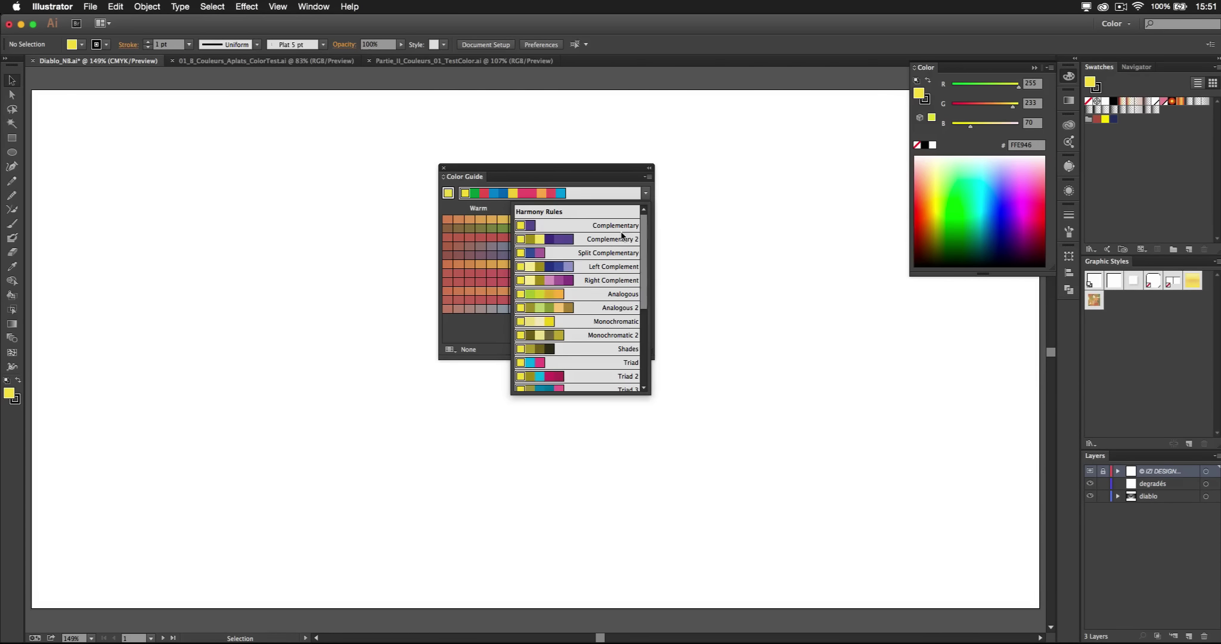
mouse_move(647, 239)
left_mouse_down()
mouse_move(645, 330)
mouse_move(643, 222)
left_mouse_up()
left_click_drag(644, 294, 649, 362)
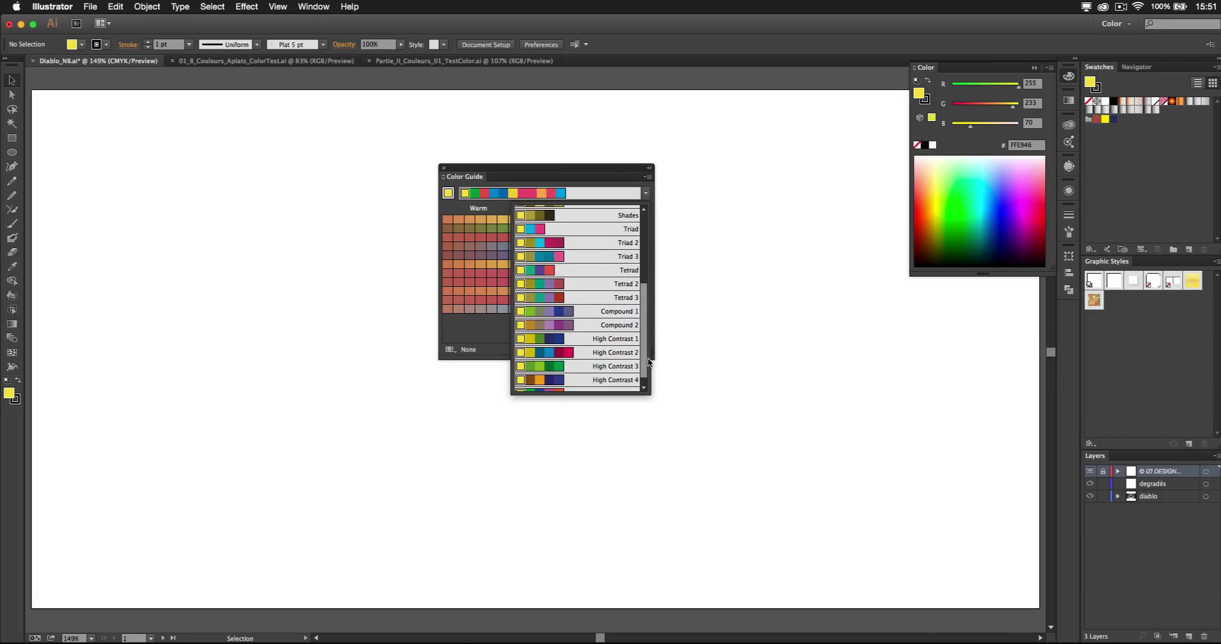
left_click(522, 326)
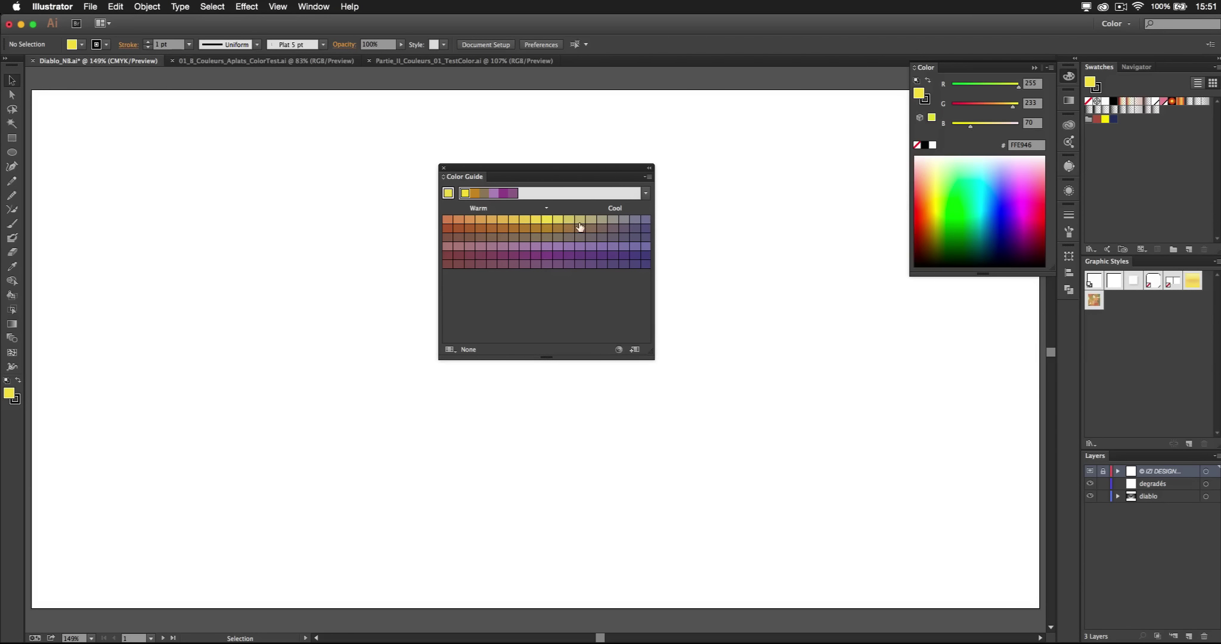
In the Color Guide Options, set the steps to 4 and the variation to 100%.
left_click(648, 177)
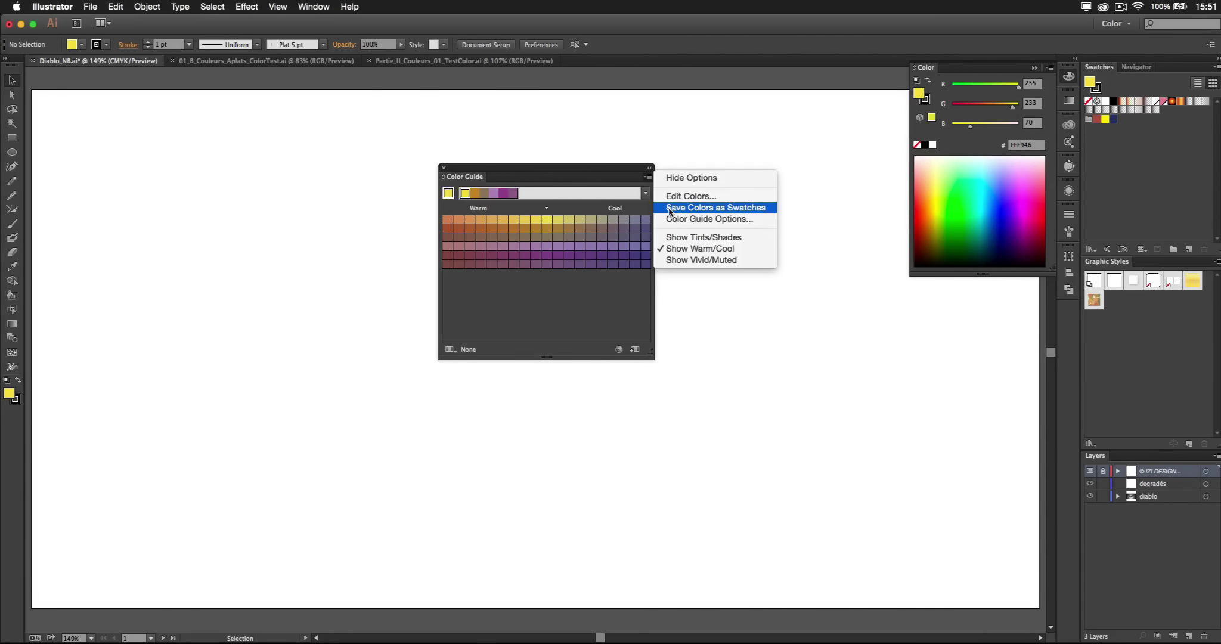
left_click(671, 219)
key("Down")
key("Down")
key("Down")
key("Down")
key("Down")
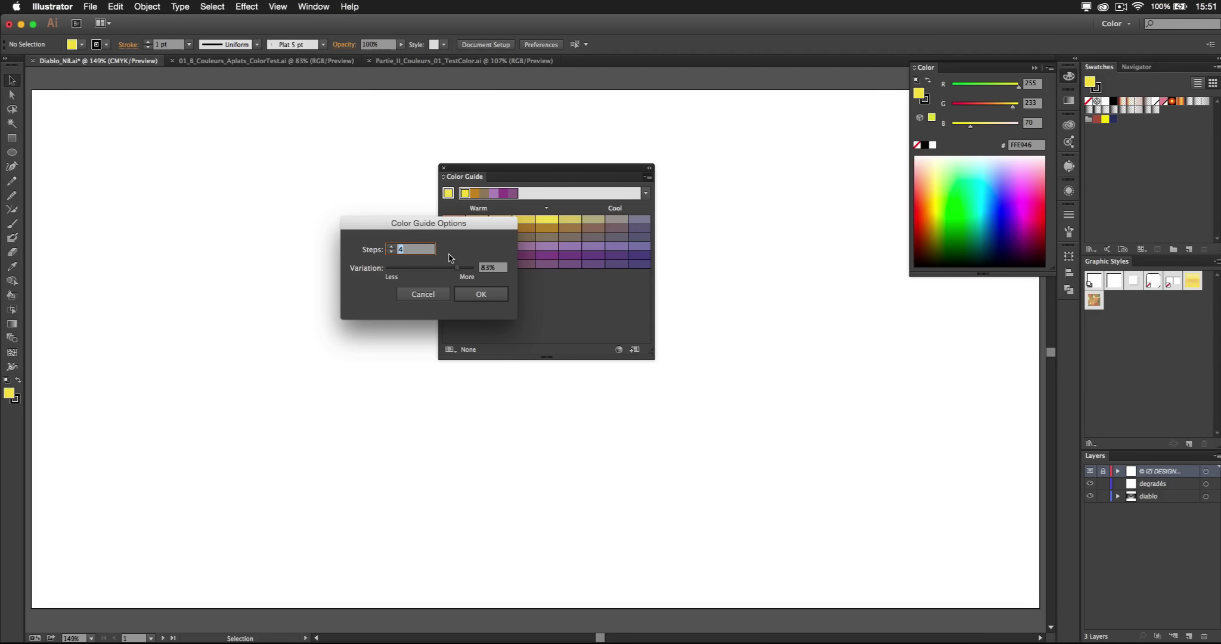
left_click_drag(457, 267, 480, 269)
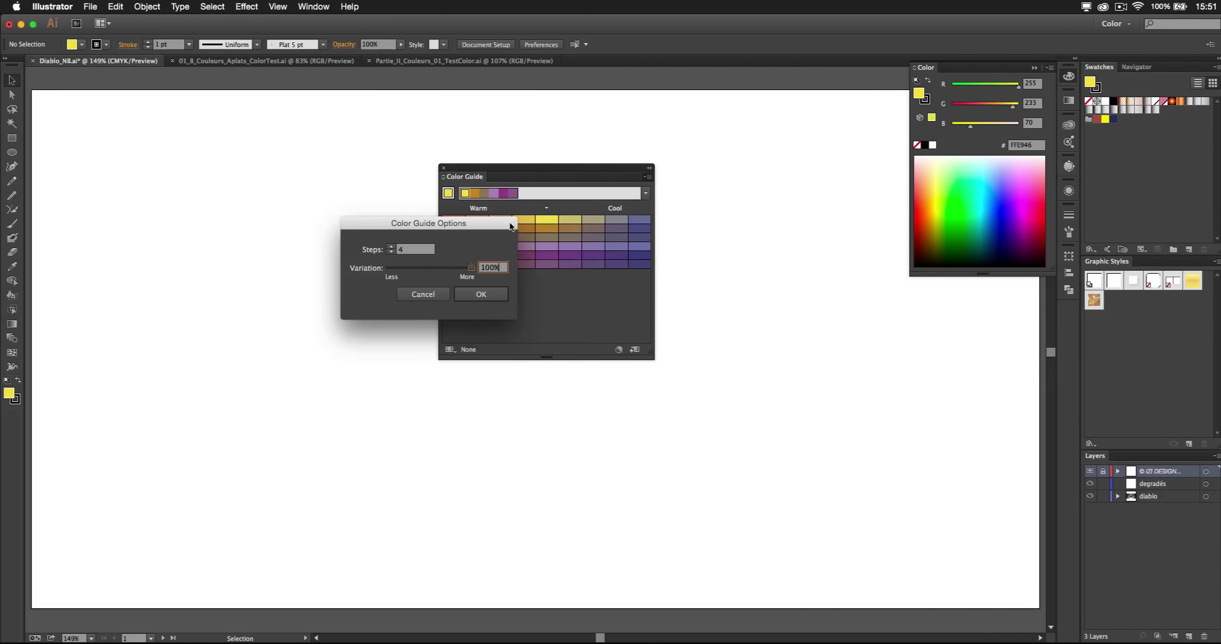
Try a 71% variation, then set the Color Guide to 7 steps with 100% variation and accept the options.
left_click_drag(495, 219, 454, 282)
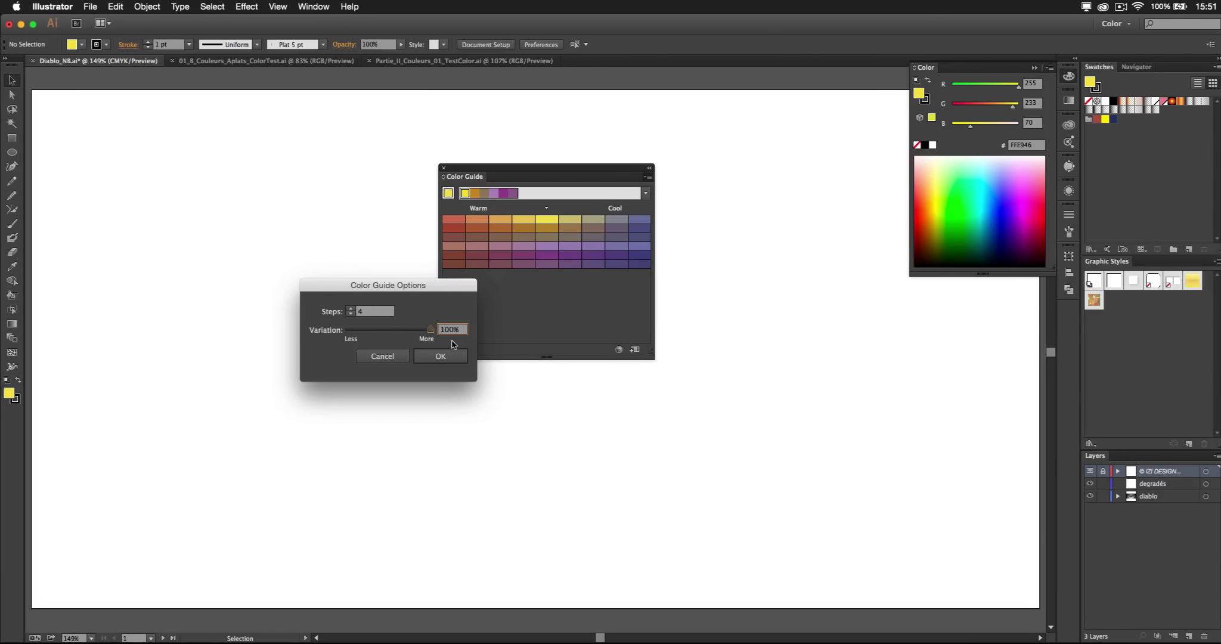
left_click_drag(431, 329, 406, 331)
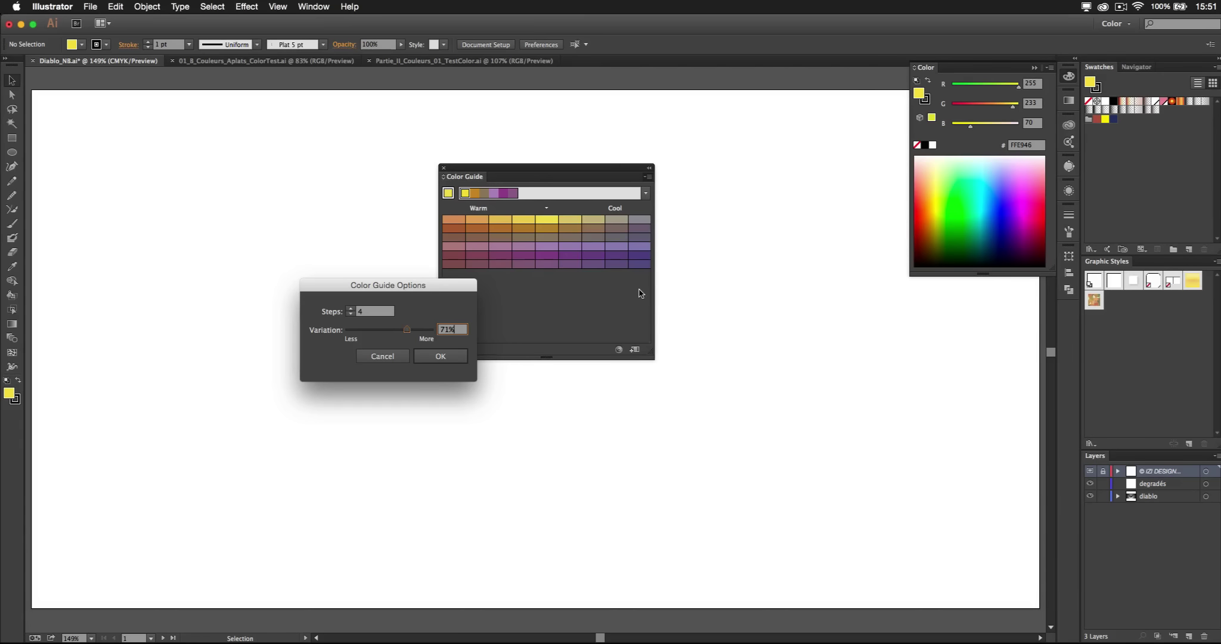
left_click_drag(408, 330, 439, 332)
left_click(351, 308)
left_click(350, 308)
left_click(350, 308)
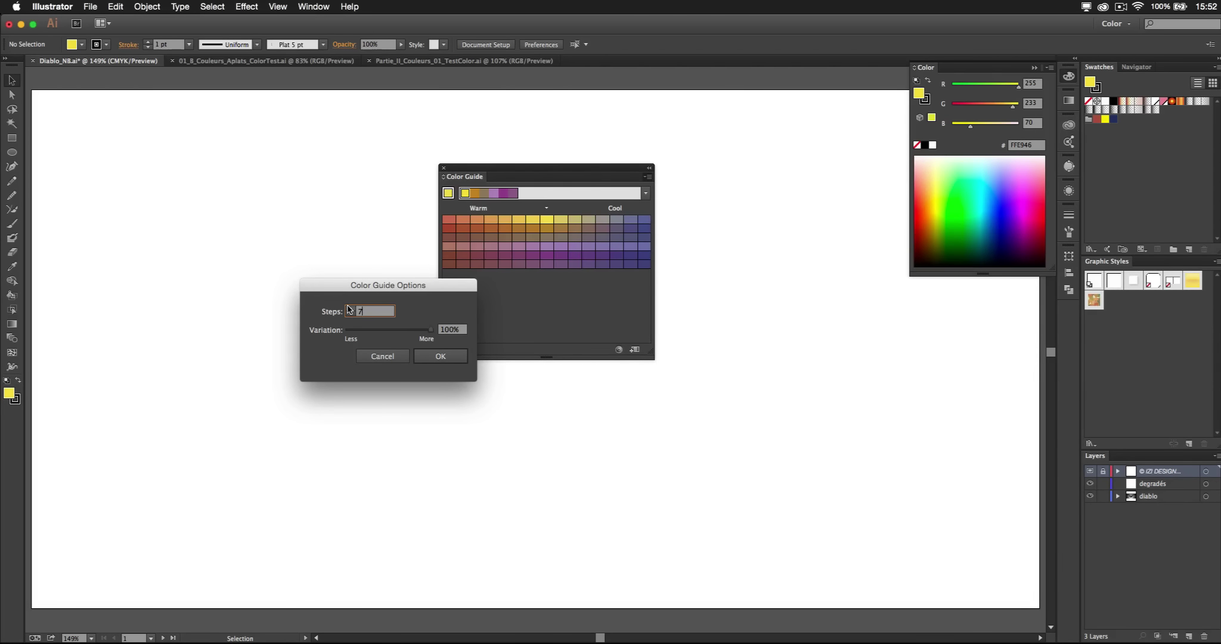
key("Return")
Save the Color Guide's colors as a group in the Swatches panel and select that new color group.
left_click(547, 221)
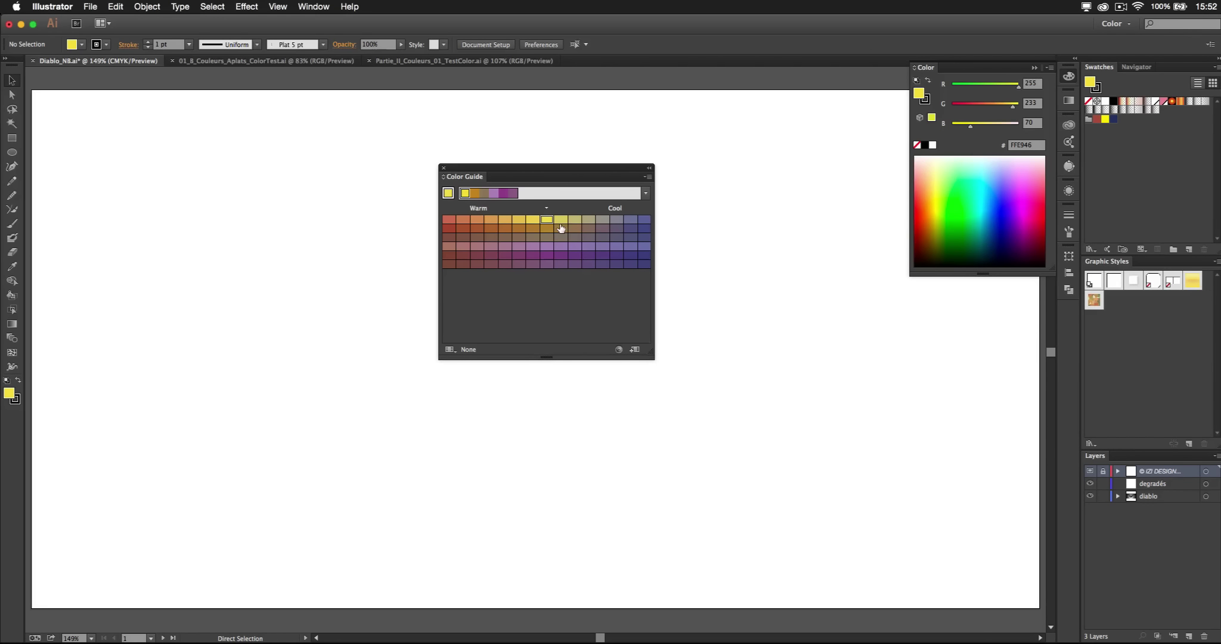
left_click(560, 229)
left_click(636, 349)
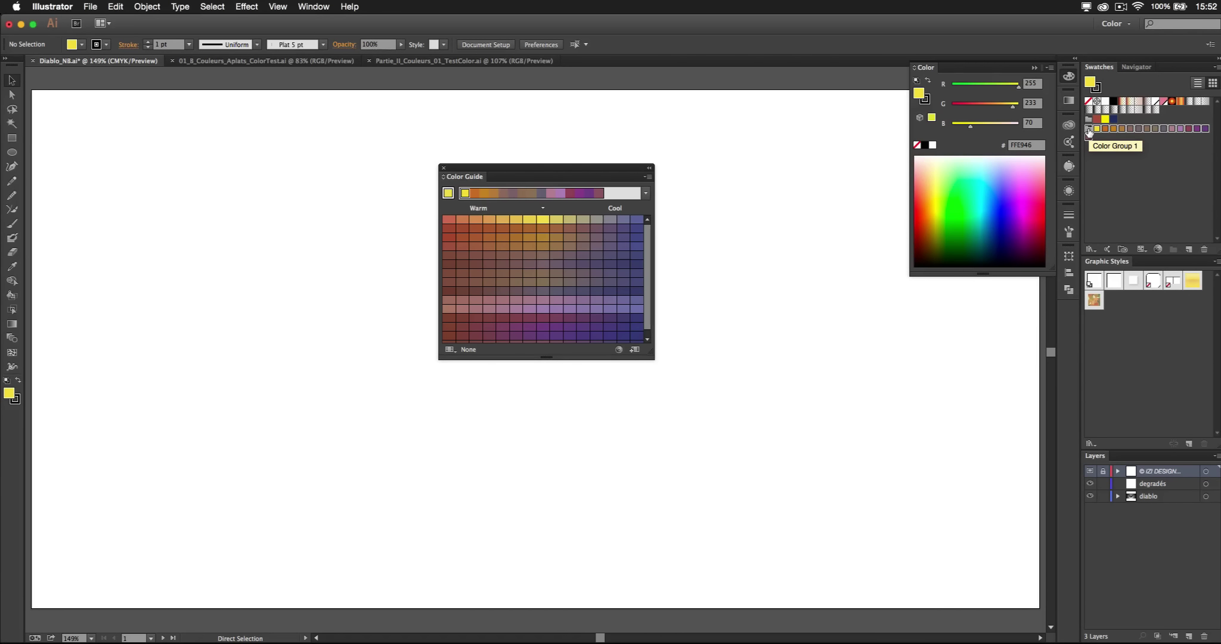
left_click(1089, 130)
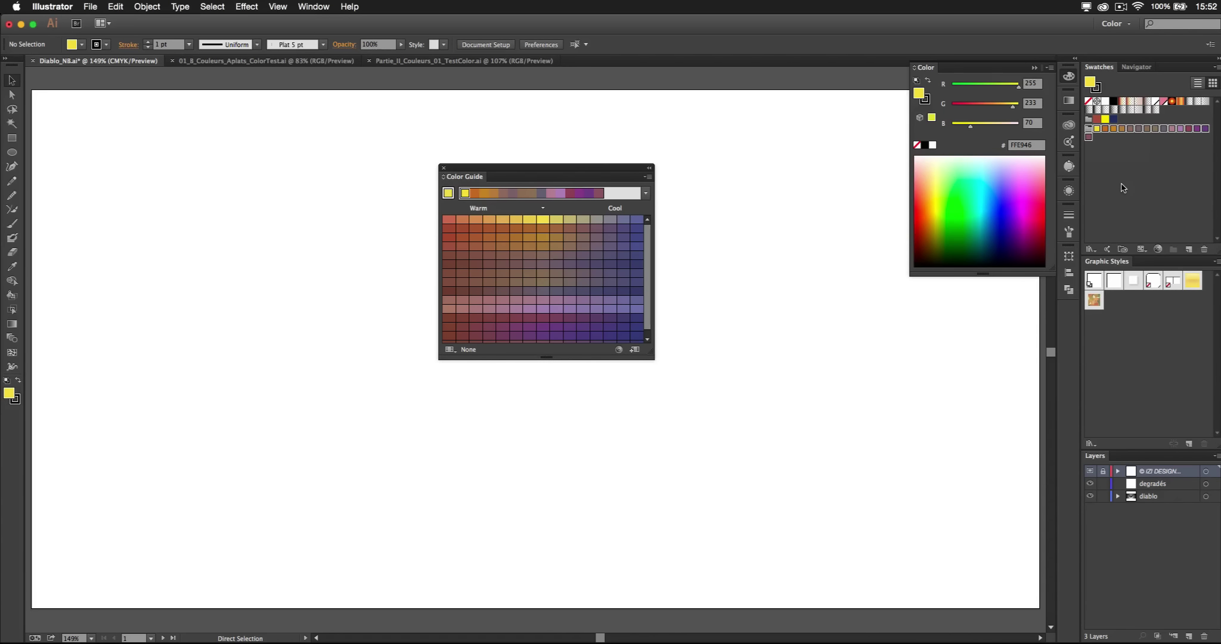
Select the base yellow and several scattered brown, mauve and grayish variations together in the Color Guide grid.
key("v")
left_click(542, 219)
left_click(582, 282, "super")
left_click(555, 299, "super")
left_click(556, 265, "super")
left_click(583, 246, "super")
left_click(609, 254, "super")
left_click(529, 237, "super")
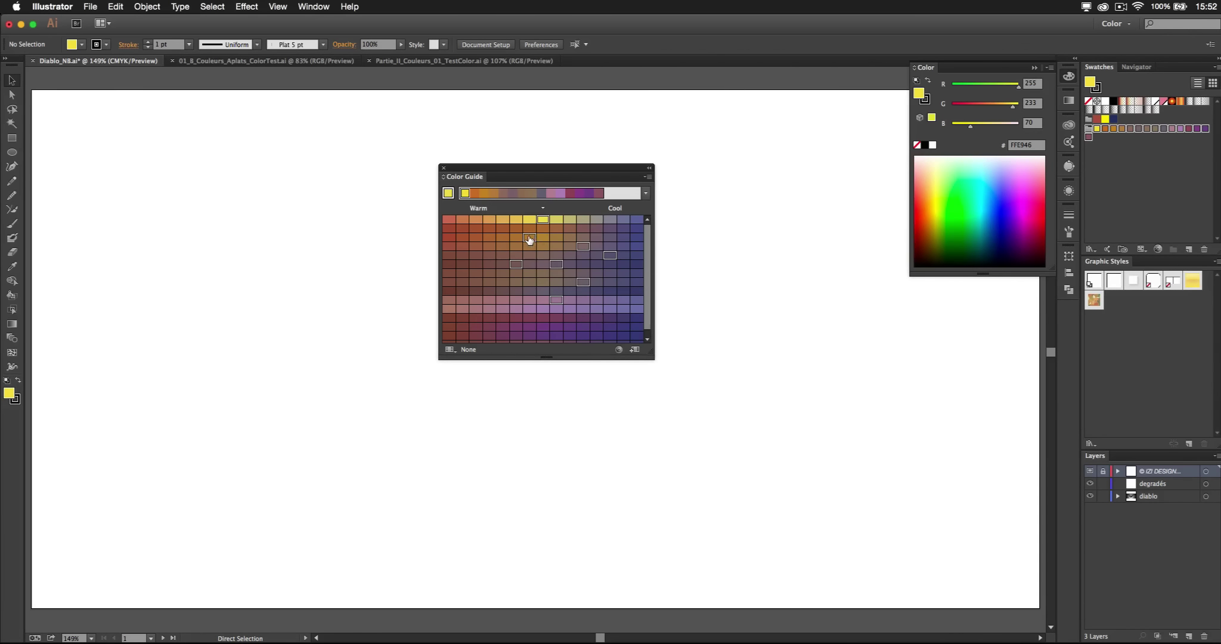
Open Edit Colors from the Color Guide, hide its color group storage and move the dialog off the Color Guide's left part.
left_click(618, 350)
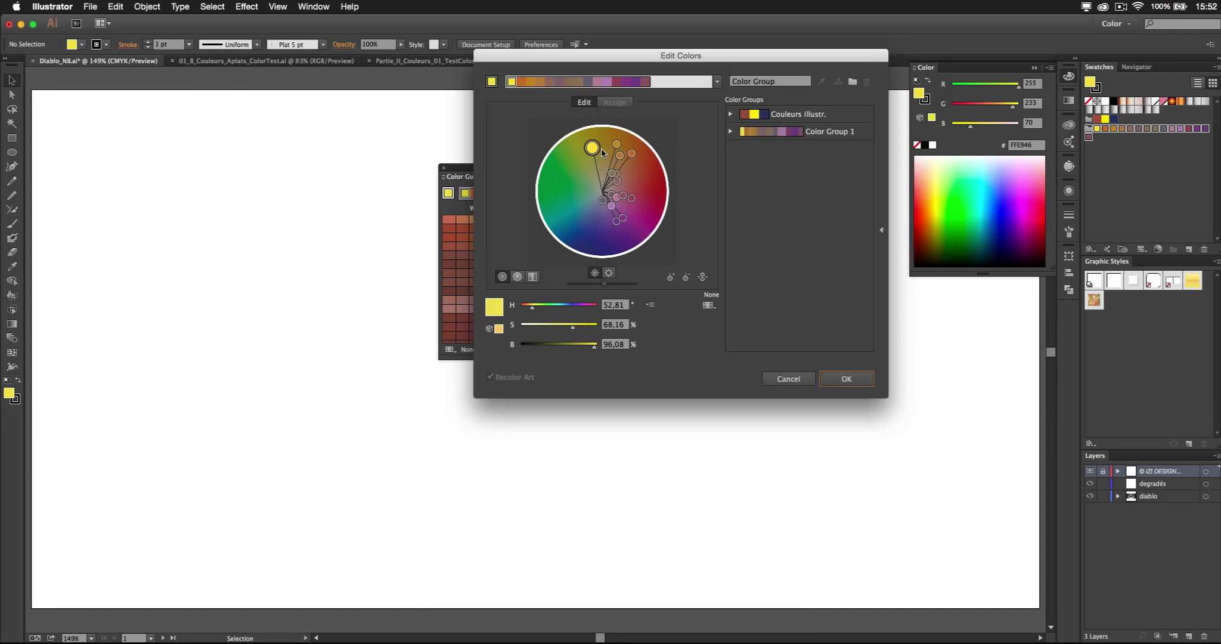
left_click(882, 231)
left_click_drag(690, 60, 818, 201)
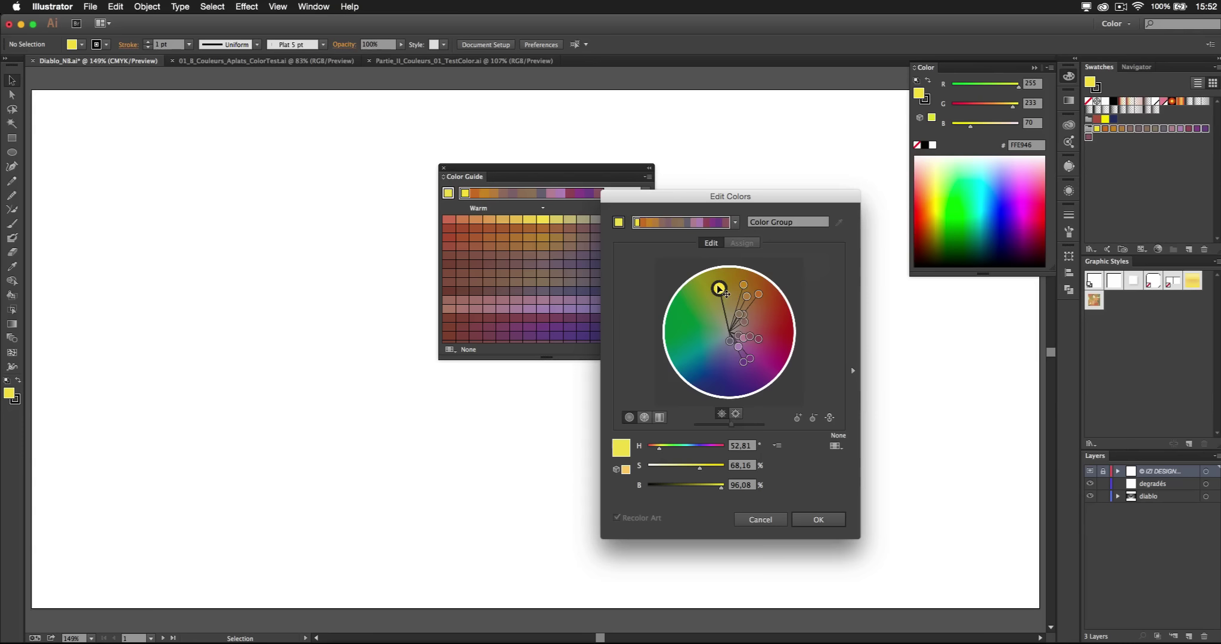
Rotate the linked harmony with the yellow base marker, then unlink the colors and move yellow alone to about 56° hue, 80% saturation.
left_click_drag(719, 289, 709, 287)
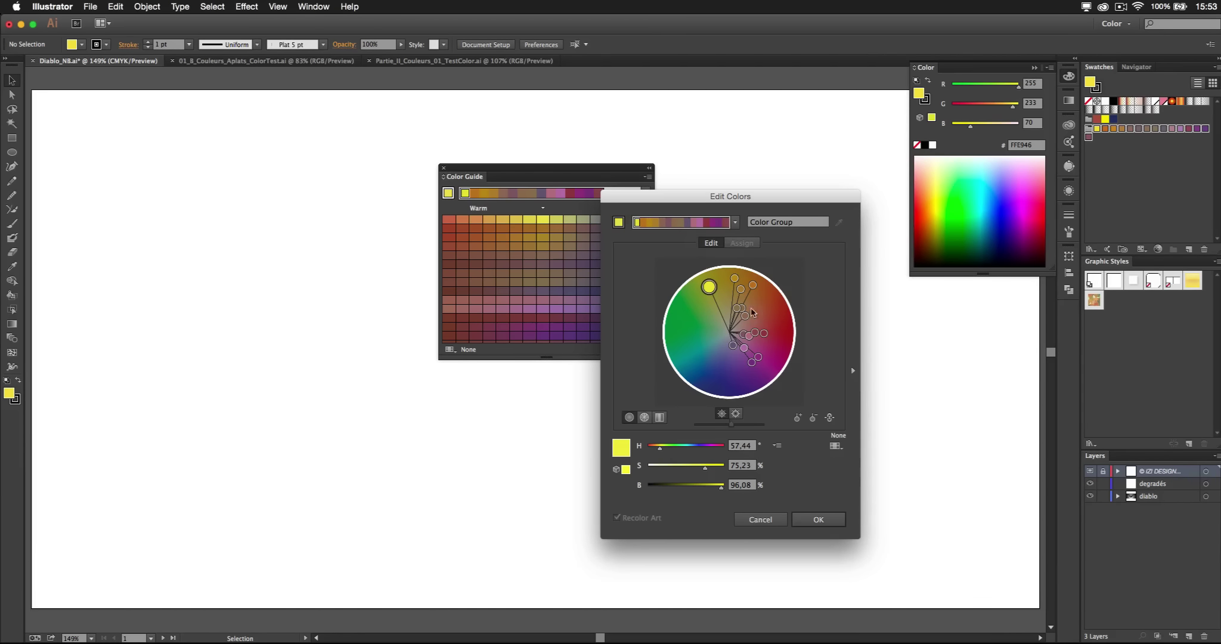
left_click(830, 417)
mouse_move(710, 293)
left_mouse_down()
mouse_move(692, 318)
mouse_move(722, 292)
mouse_move(713, 285)
left_mouse_up()
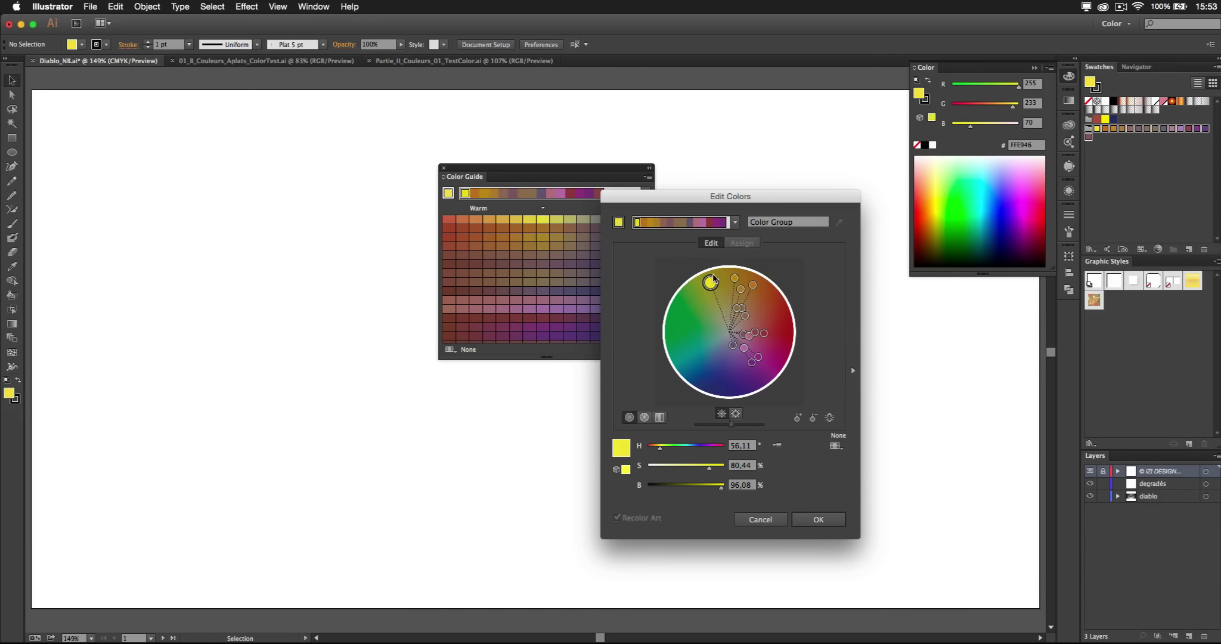
Check the color mode options without changing them and raise the brightness of the colors so yellow's brightness is 97.35%.
left_click(778, 446)
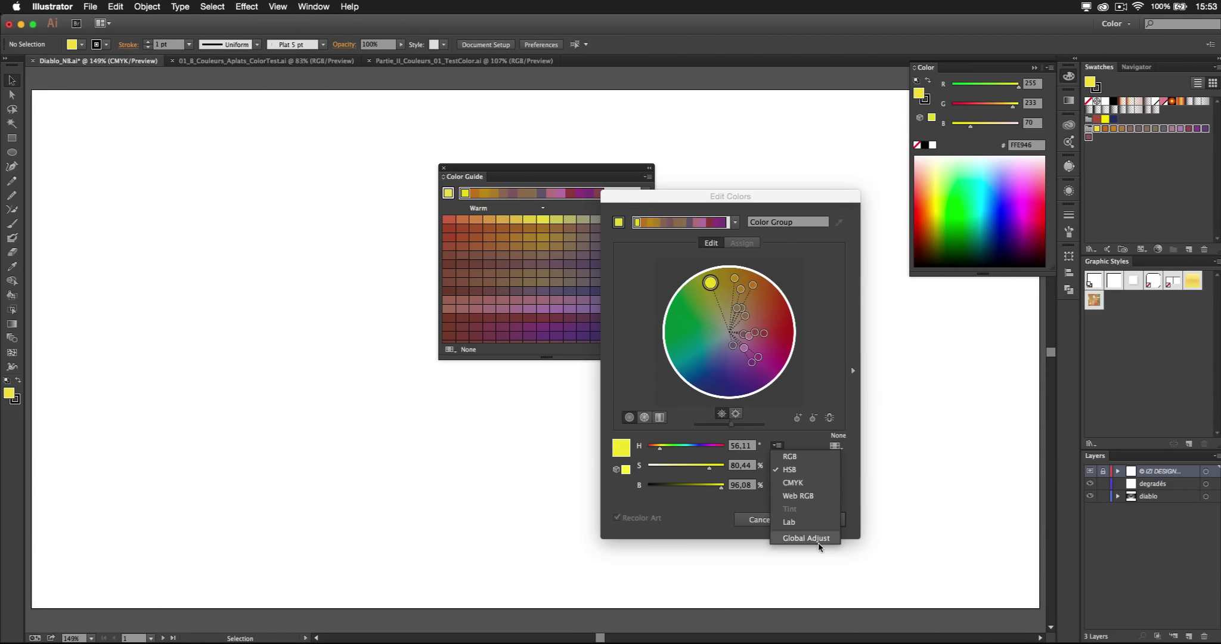
left_click(787, 405)
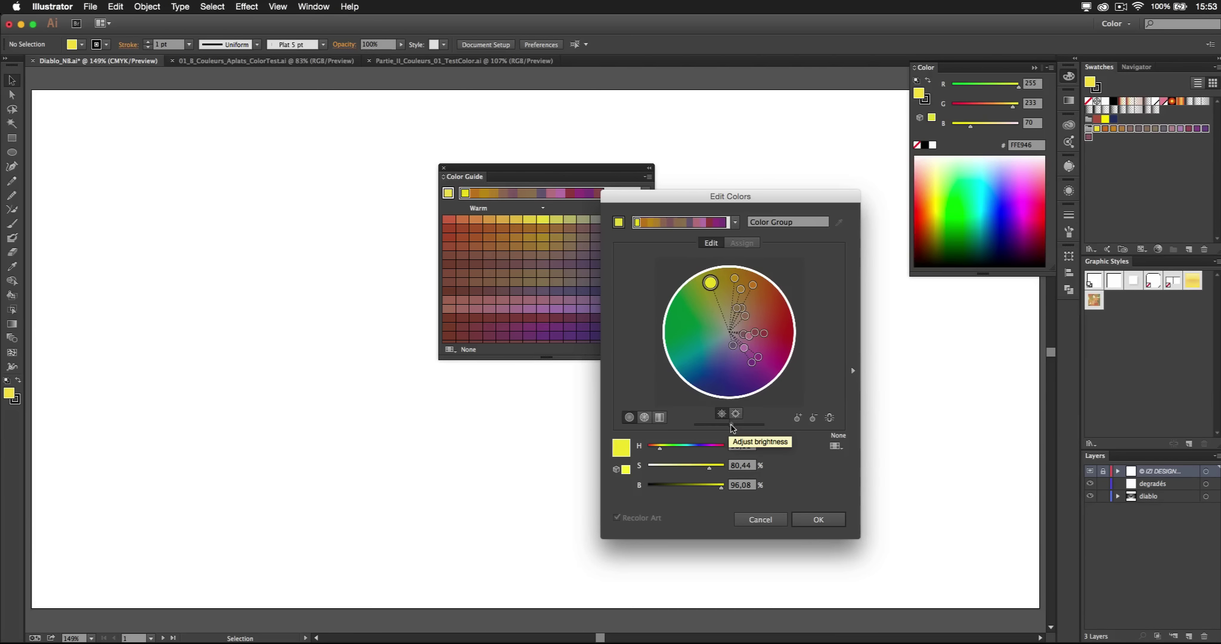
left_click_drag(732, 427, 733, 430)
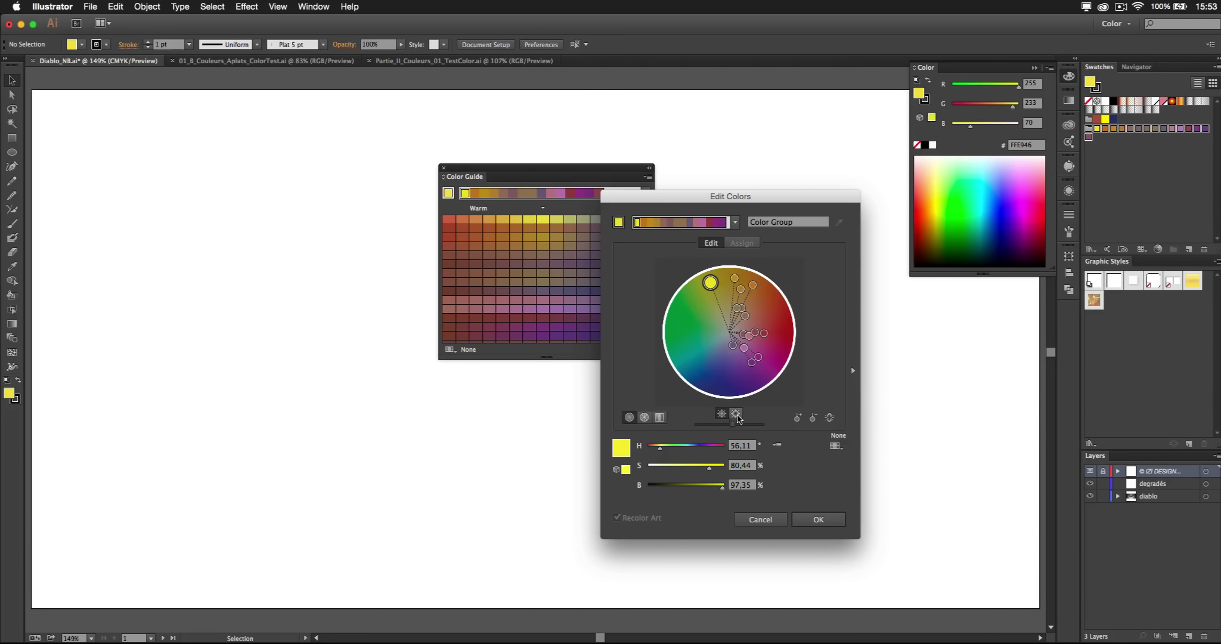
Show brightness and hue on the wheel, adjust the overall saturation and move the yellow marker to about 58.5° hue, 87% saturation, 86% brightness.
left_click(737, 415)
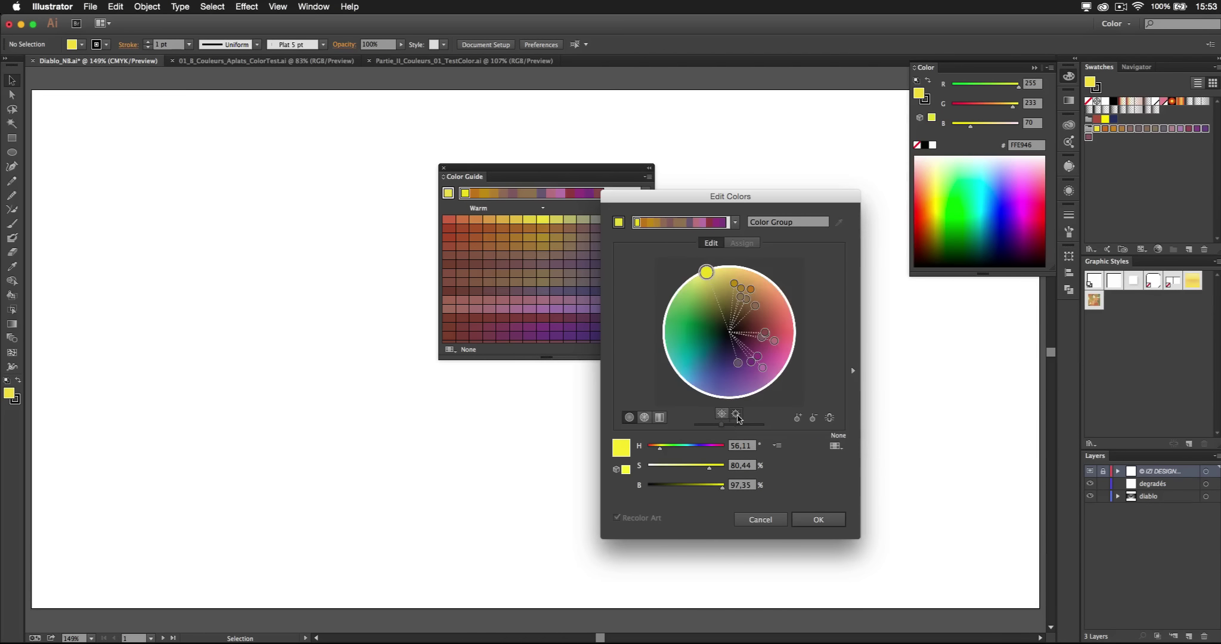
left_click_drag(721, 427, 727, 424)
left_click_drag(711, 280, 712, 290)
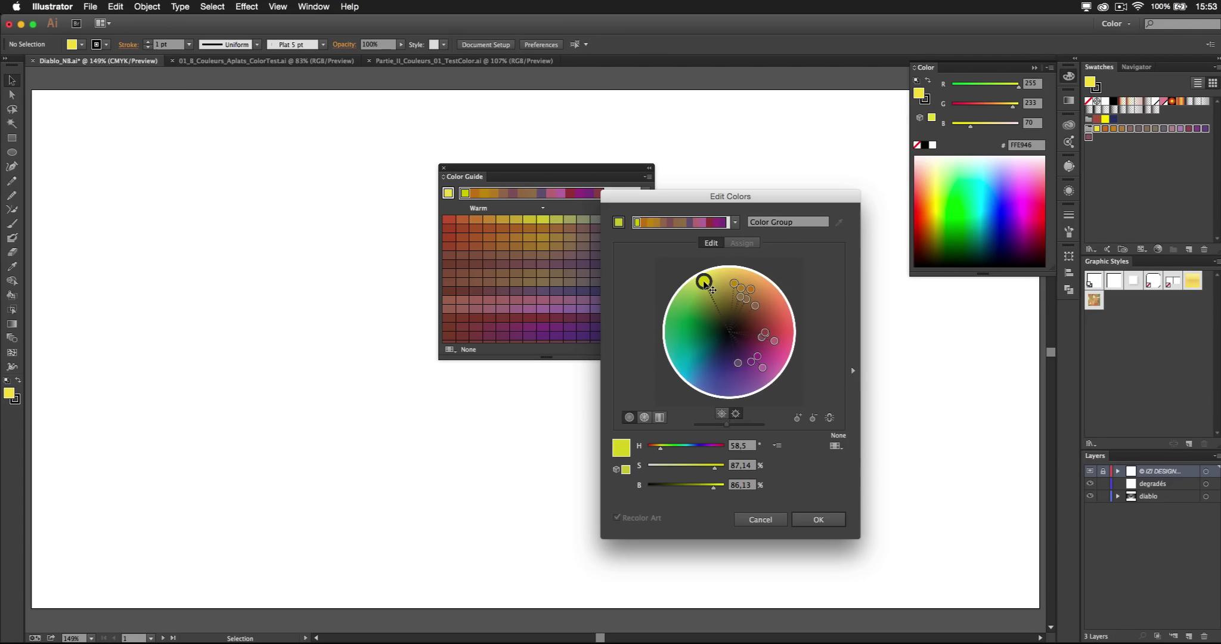
Darken yellow on the color wheel to about 59° hue, 52% saturation and 35% brightness, using both wheel display modes.
mouse_move(710, 291)
left_mouse_down()
mouse_move(683, 301)
mouse_move(718, 282)
mouse_move(694, 291)
mouse_move(675, 331)
mouse_move(702, 281)
left_mouse_up()
mouse_move(710, 291)
left_mouse_down()
mouse_move(719, 311)
mouse_move(709, 295)
left_mouse_up()
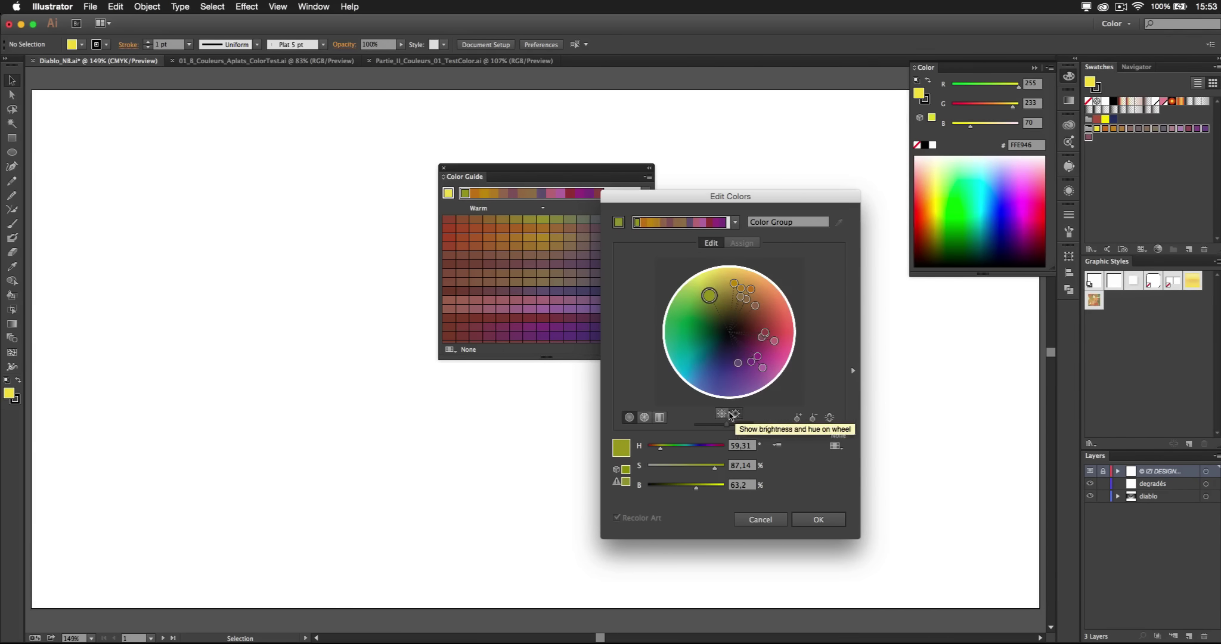
left_click(736, 413)
left_click_drag(705, 287, 723, 317)
left_click(721, 413)
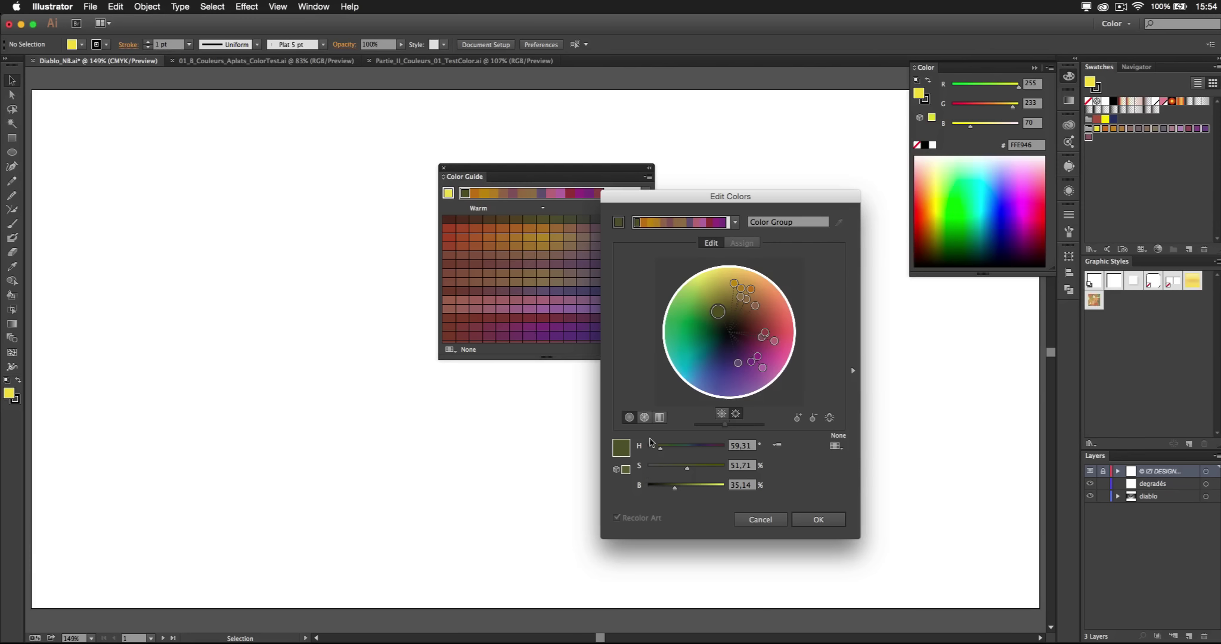
Preview the harmony as a segmented wheel and as color bars, and return to the smooth color wheel.
left_click(644, 417)
left_click(659, 416)
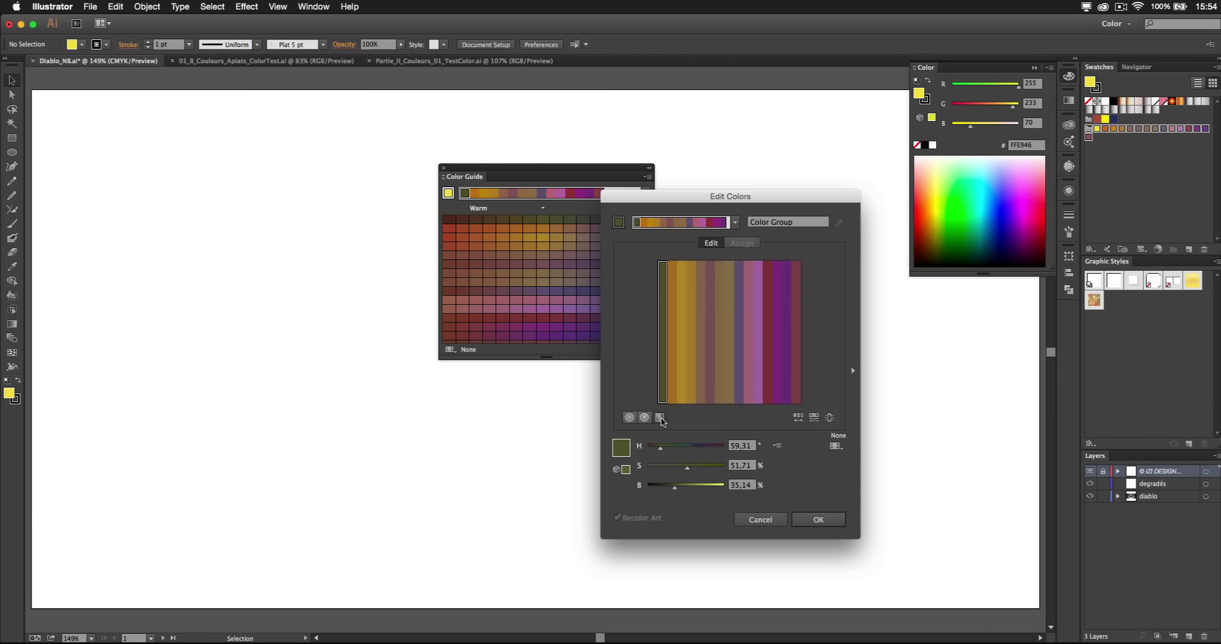
left_click(629, 416)
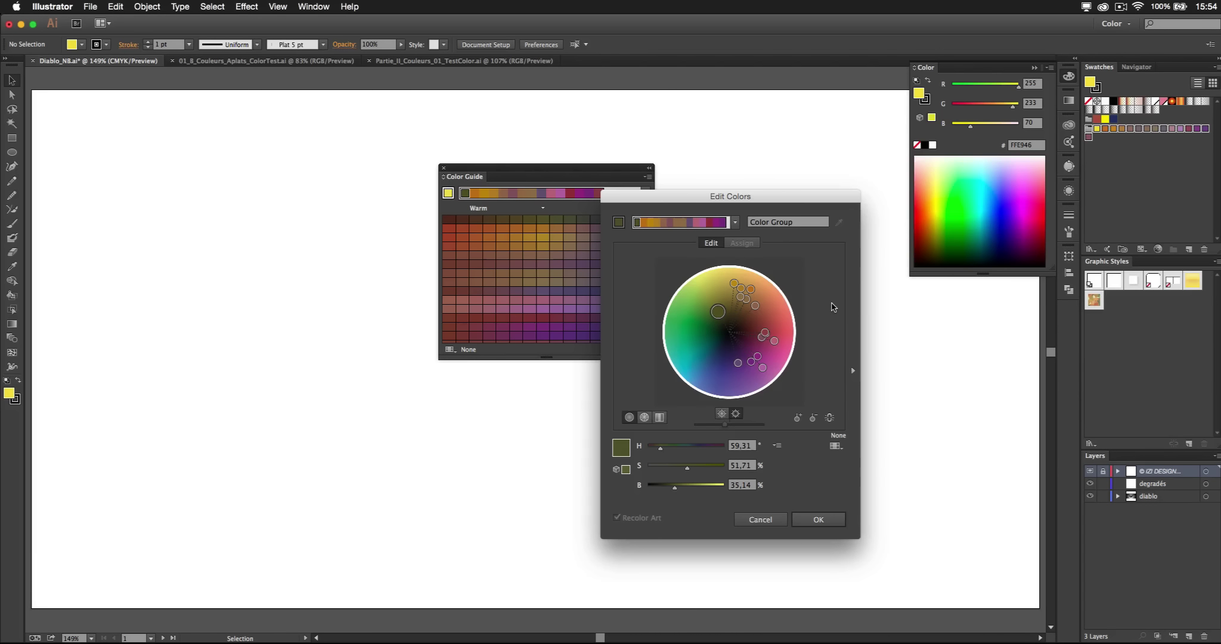
Show saturation and hue on the wheel and add a green color at about 162.5° hue, 65% saturation, 59% brightness.
left_click(723, 413)
left_click(798, 417)
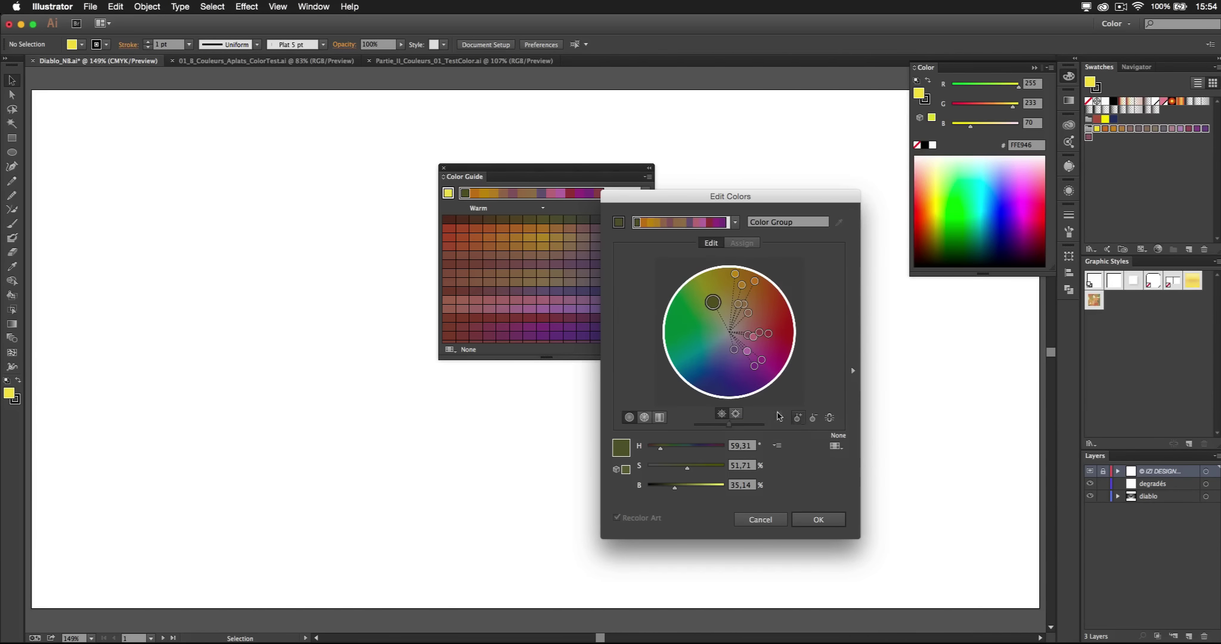
left_click_drag(715, 341, 689, 345)
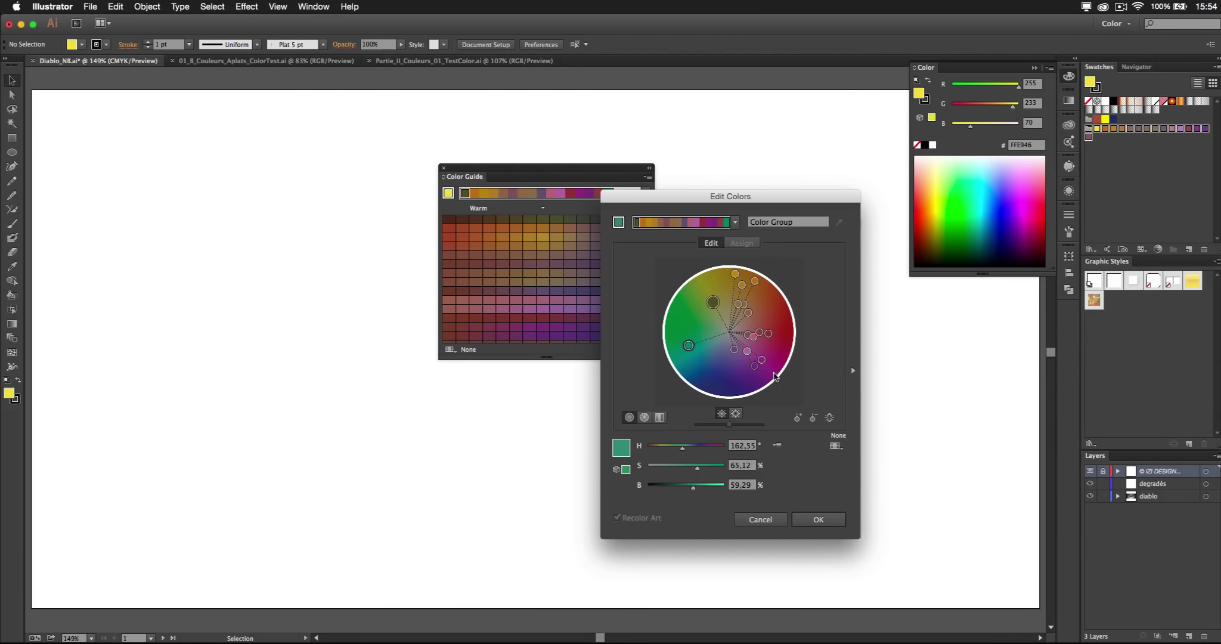
Remove the outermost red color from the wheel and check the options available for a neighboring color without applying any.
left_click(814, 417)
left_click(769, 336)
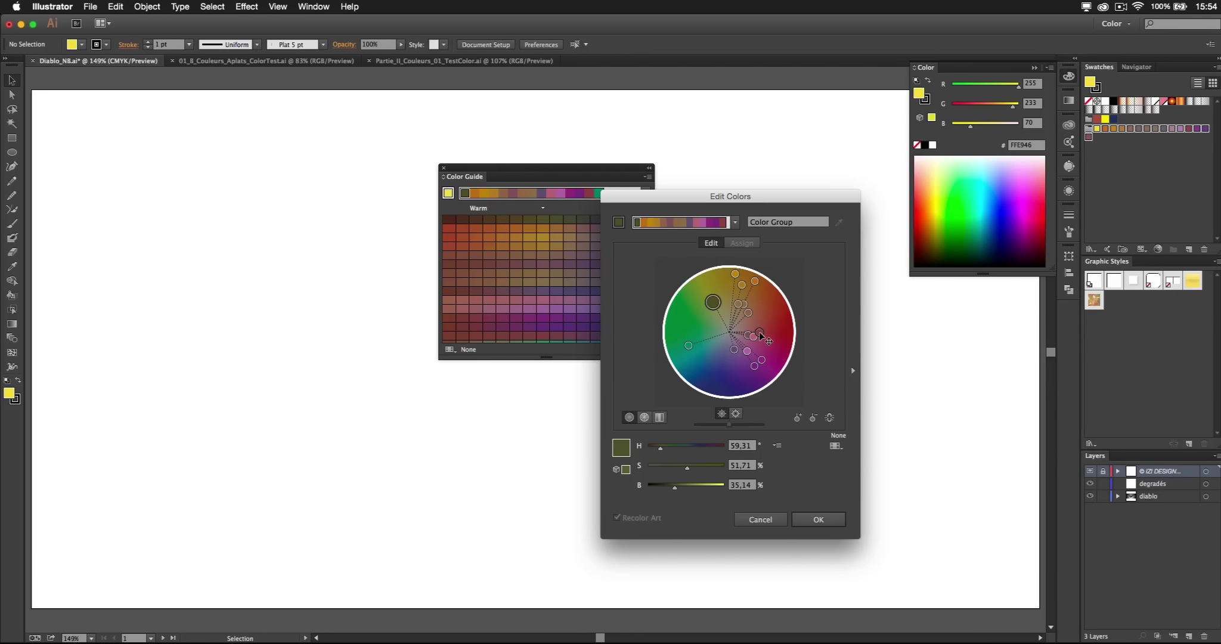
right_click(761, 334)
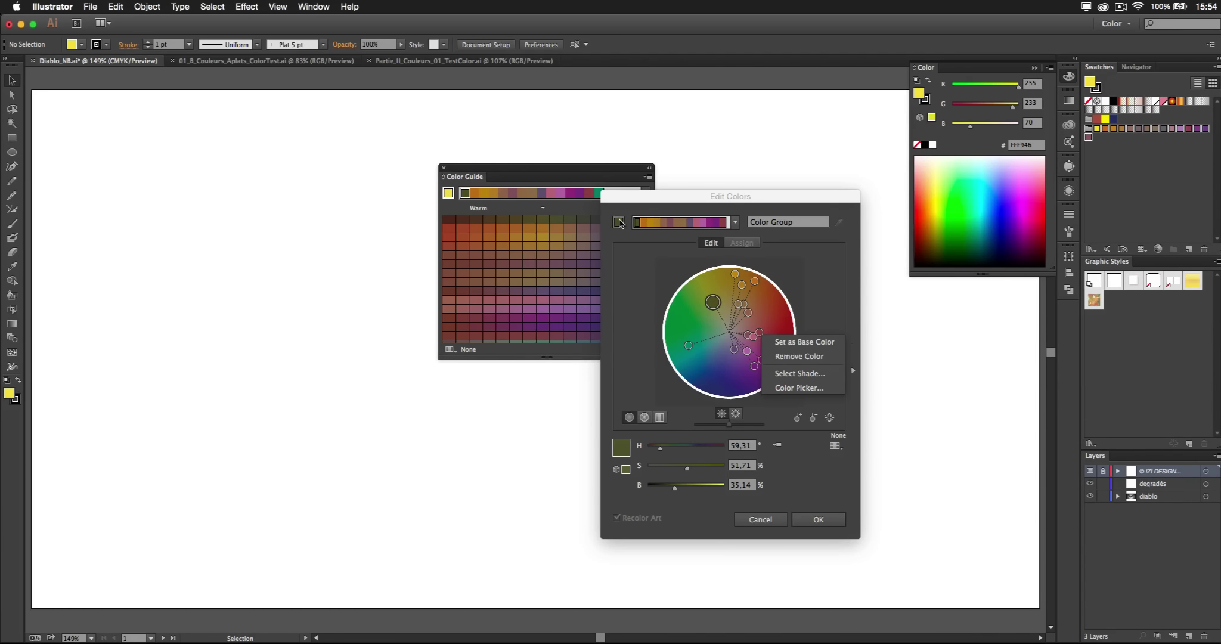
left_click(827, 275)
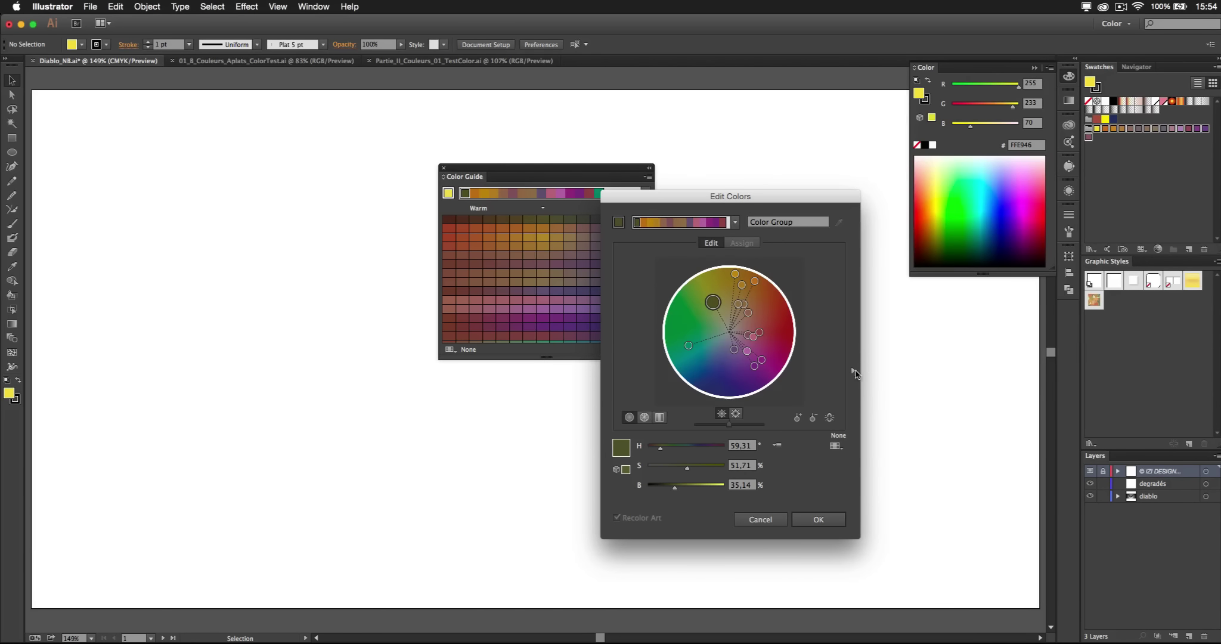
Show the color group storage and save the edited colors as a new color group.
left_click(854, 370)
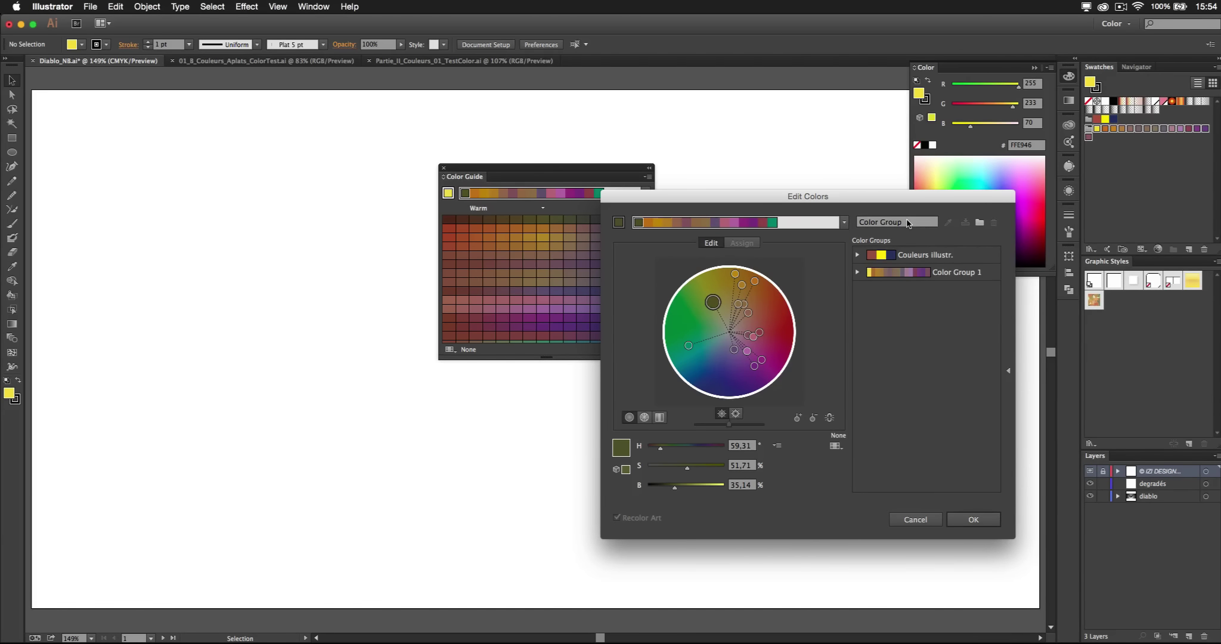
left_click(980, 222)
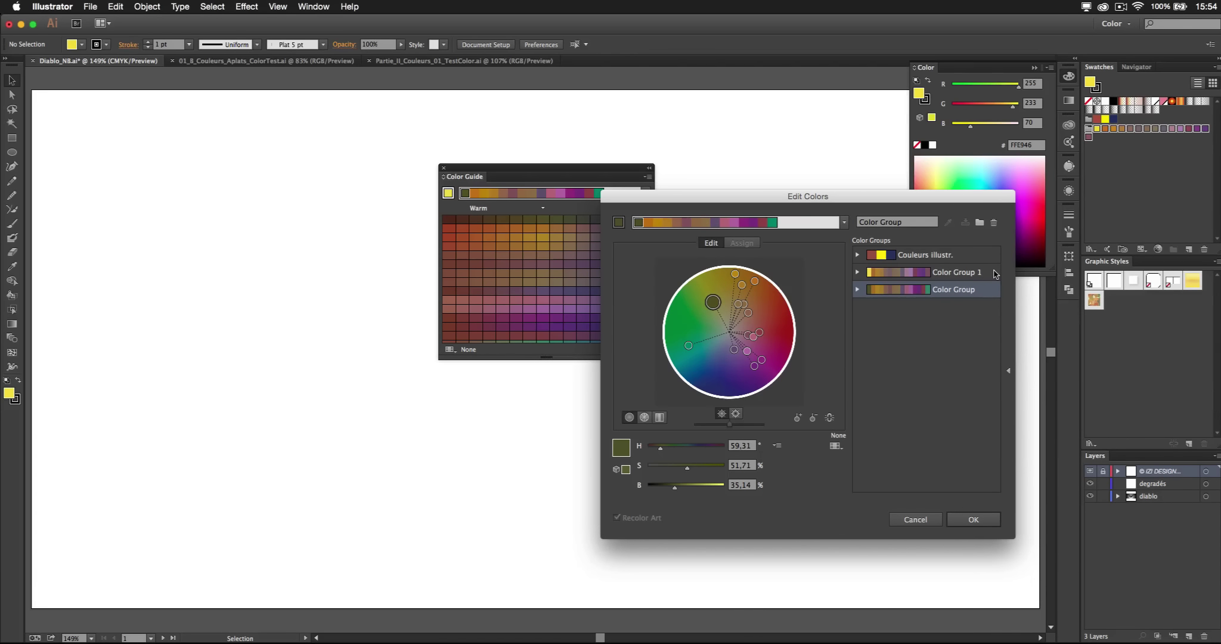
key("Return")
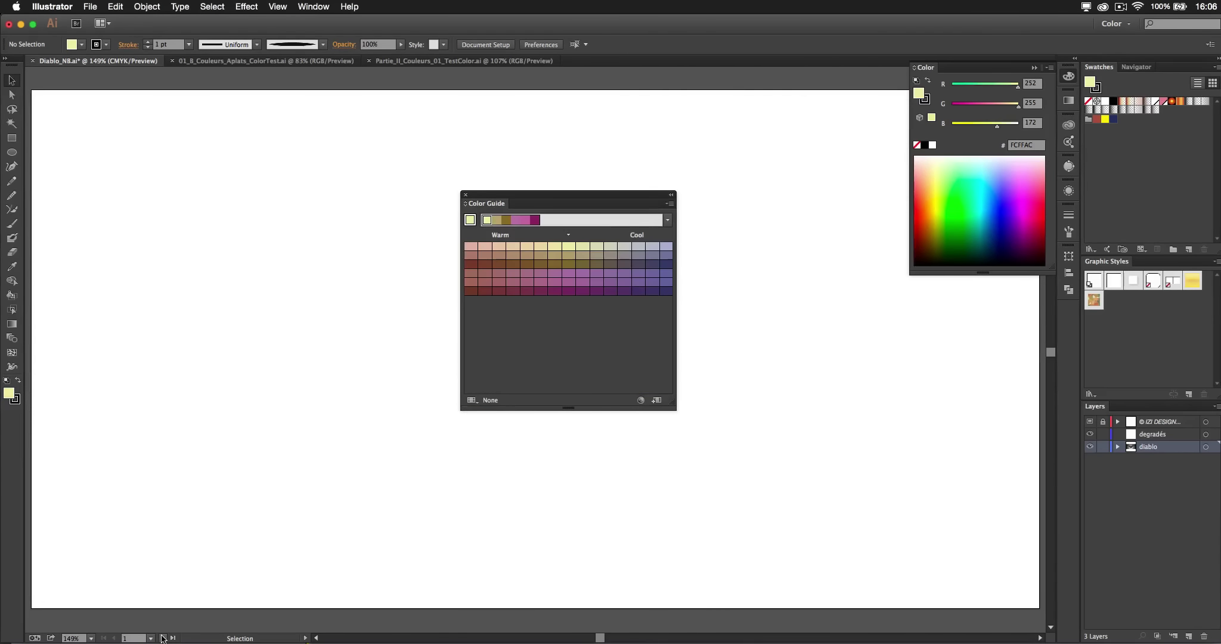
Go to the second artboard and move the Color Guide off the demon's face.
left_click(162, 637)
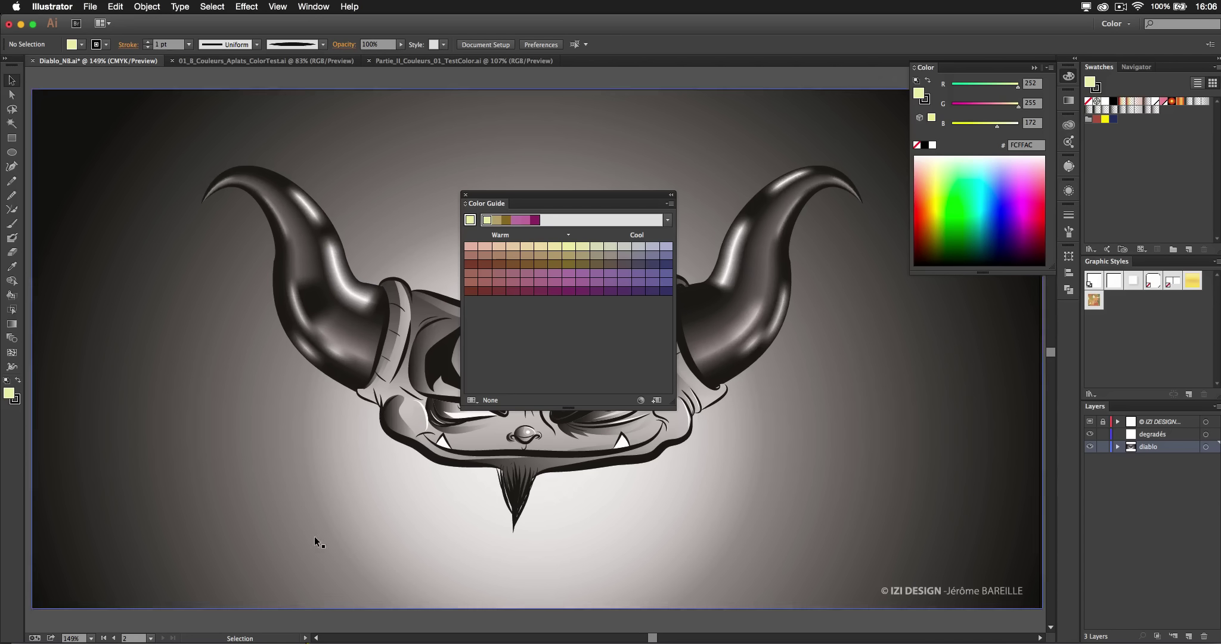
left_click_drag(518, 192, 855, 305)
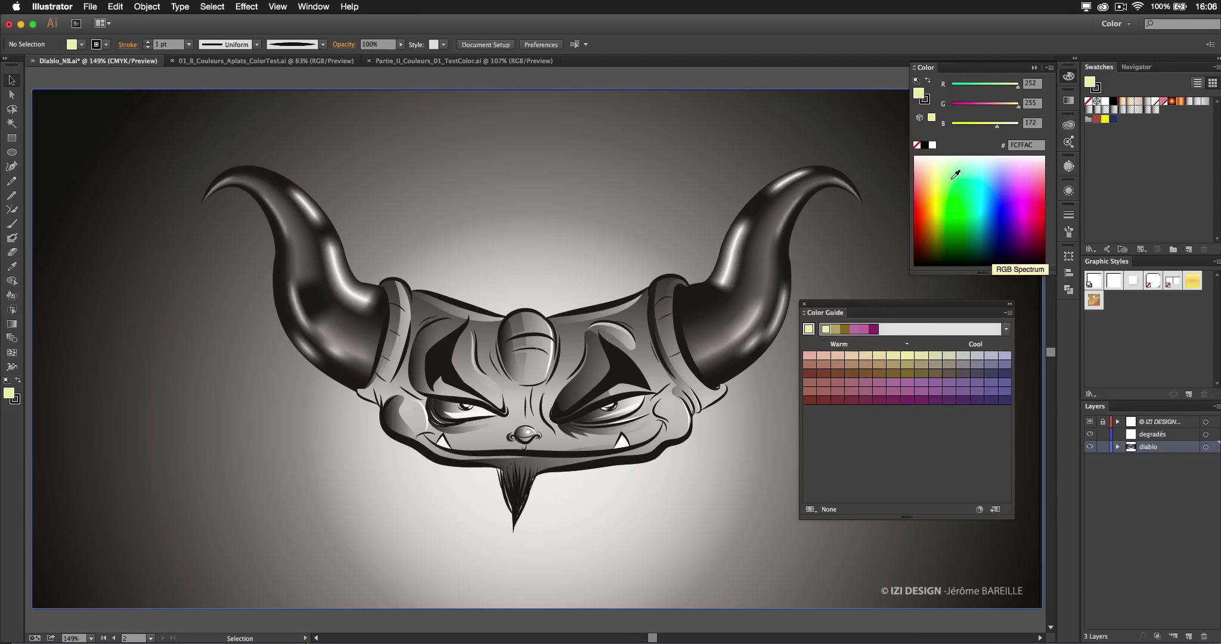
Set the fill to yellow FFD102 and apply the Right Complement harmony rule in the Color Guide.
left_click(940, 196)
left_click_drag(940, 197, 936, 204)
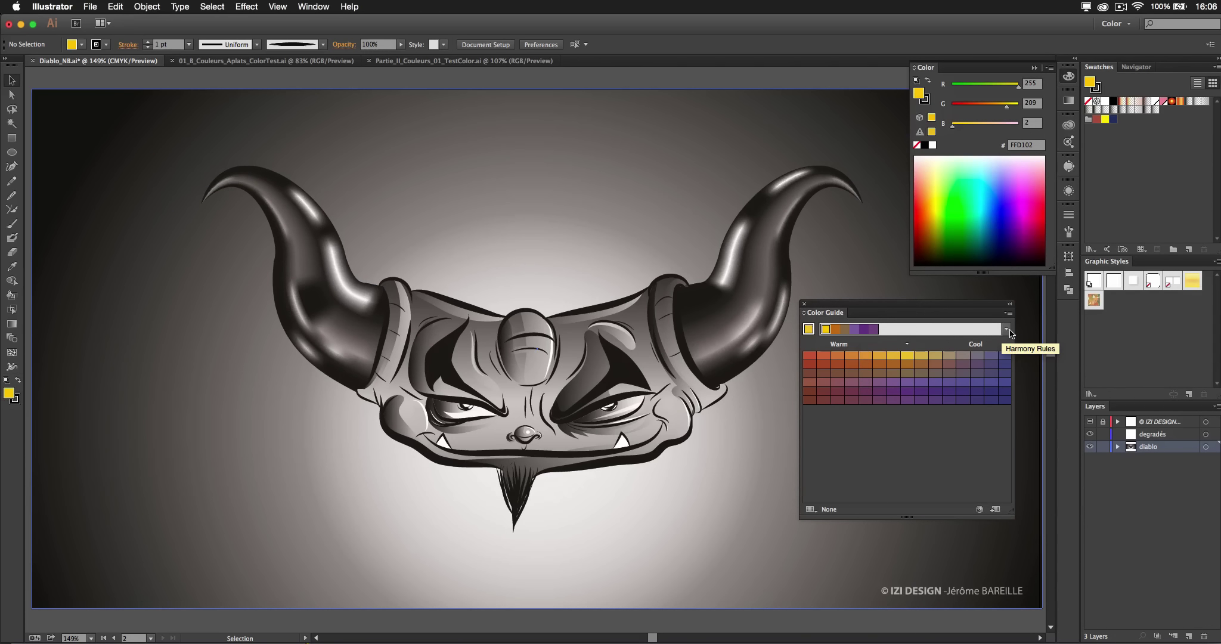
left_click(1008, 330)
scroll(976, 429, "up", 5)
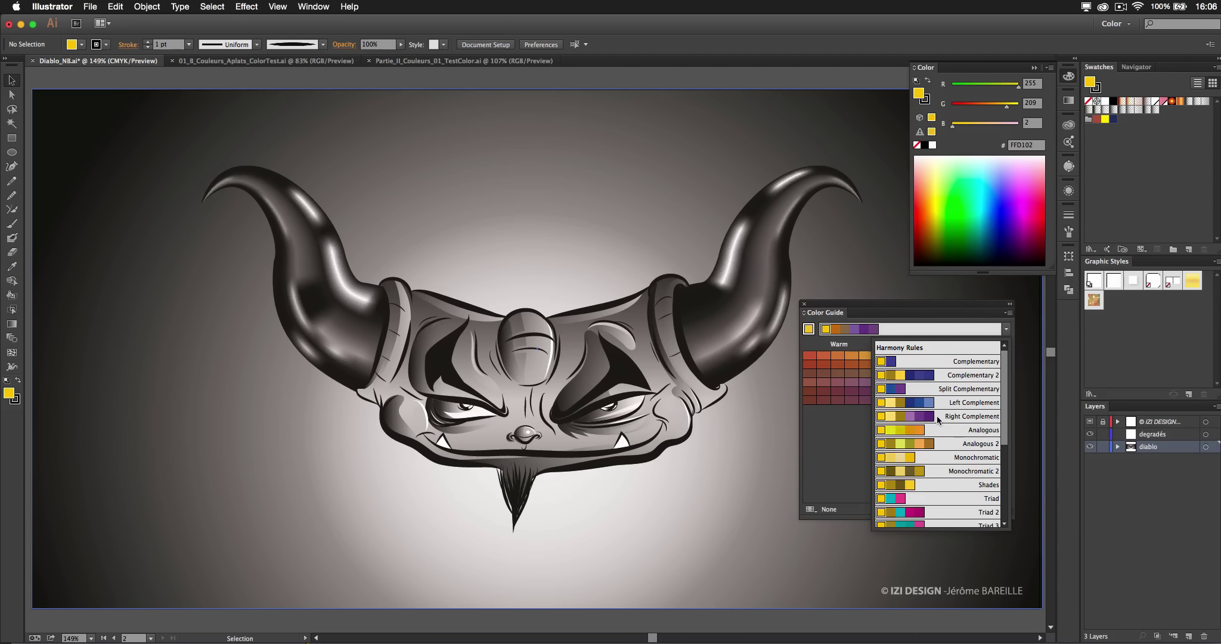
left_click(937, 417)
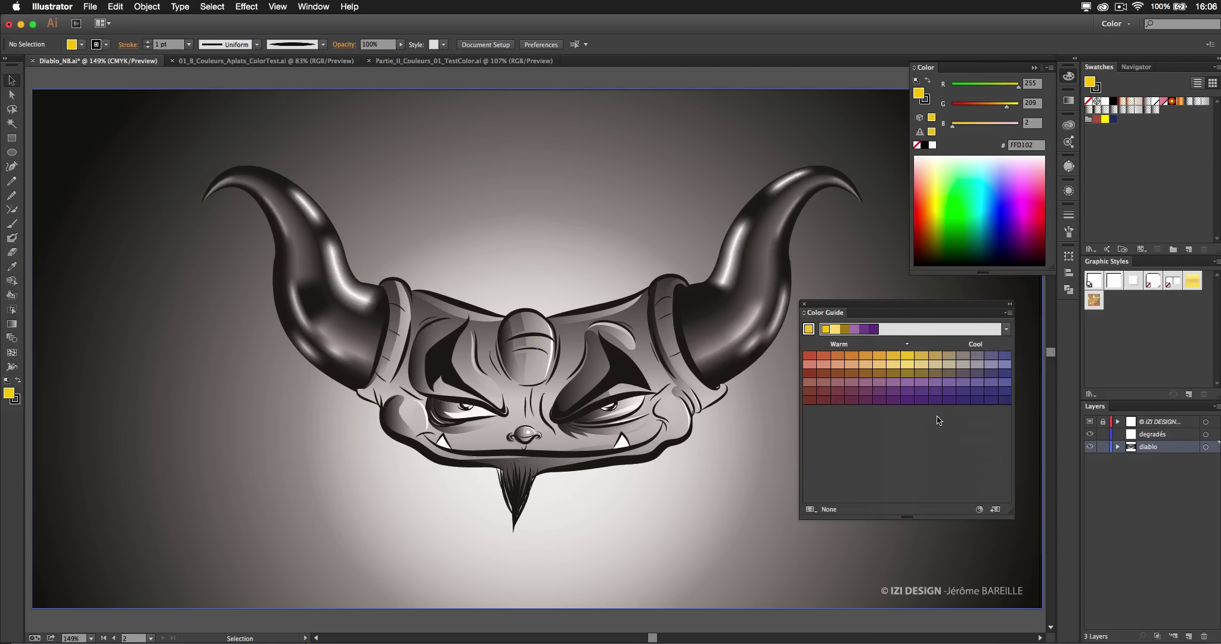
Save a selection of yellow and purple Color Guide variations as a color group in the Swatches.
left_click(907, 356)
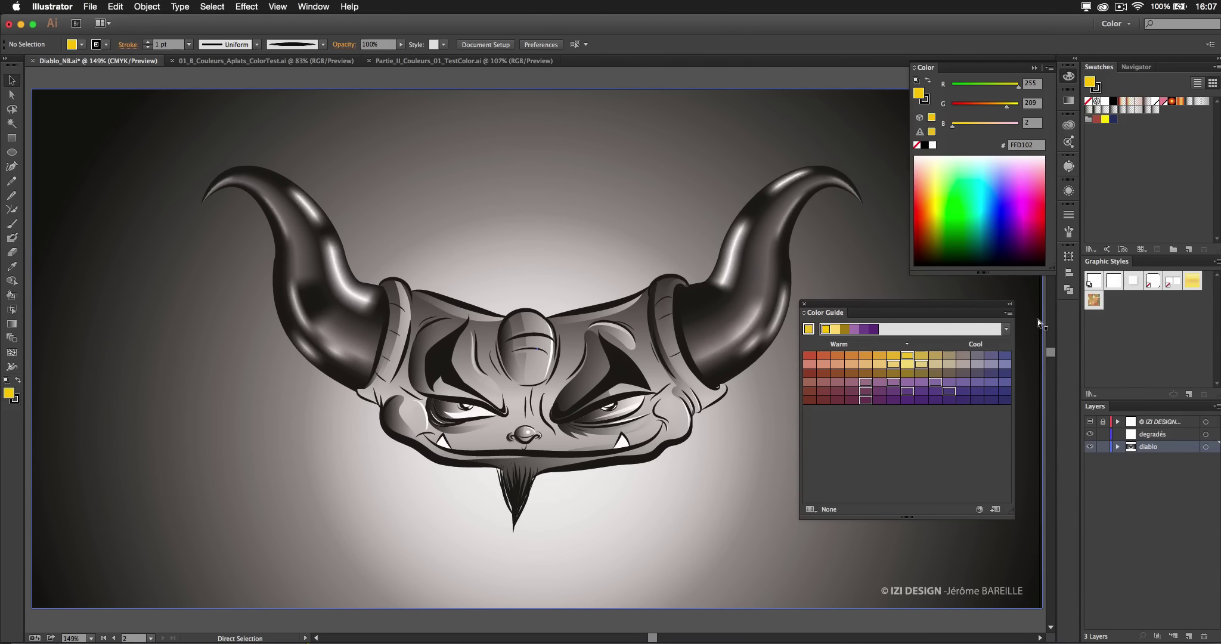
left_click(996, 509)
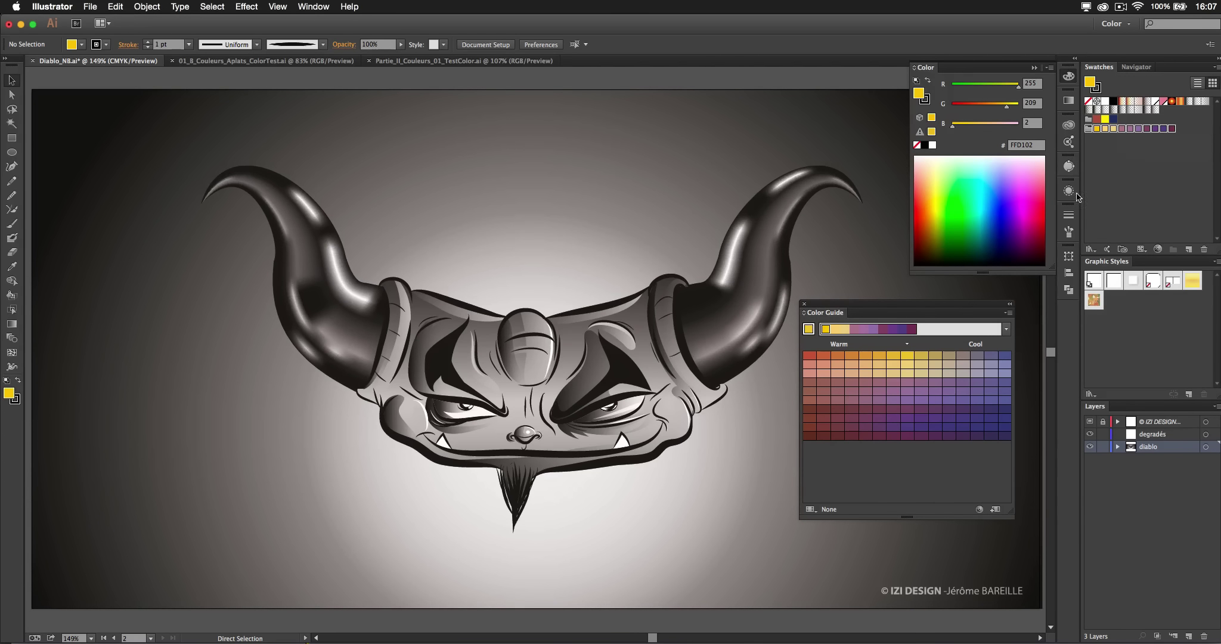
Select all the demon artwork and open Recolor Artwork with the new yellow-purple color group.
key("super+a")
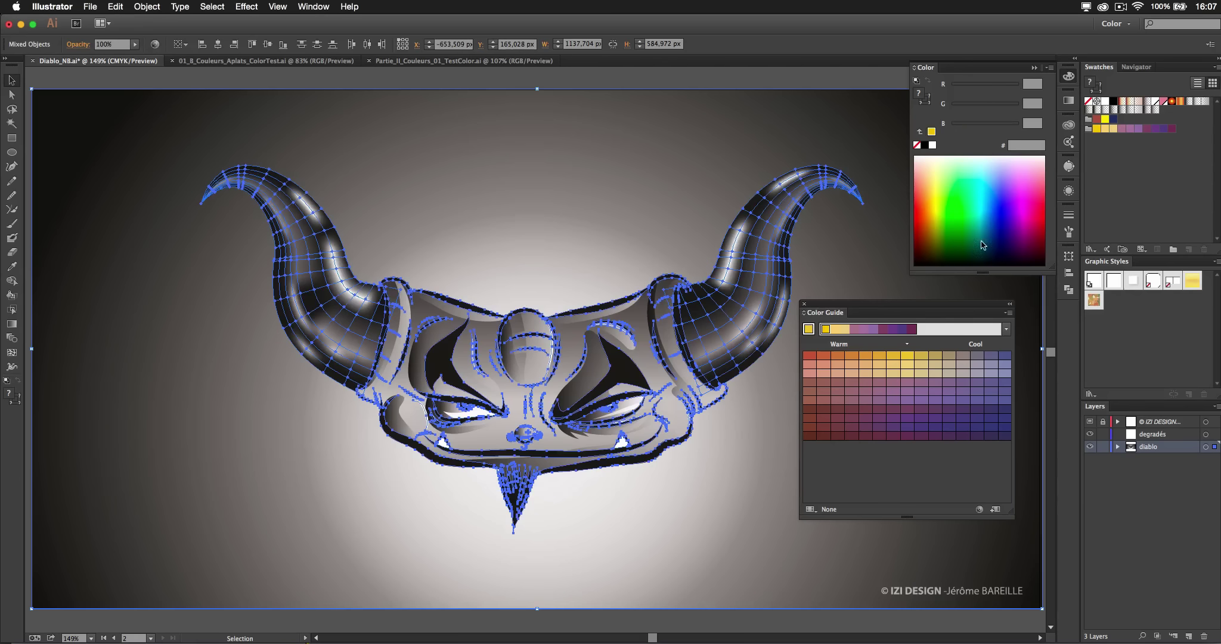
left_click(1087, 130)
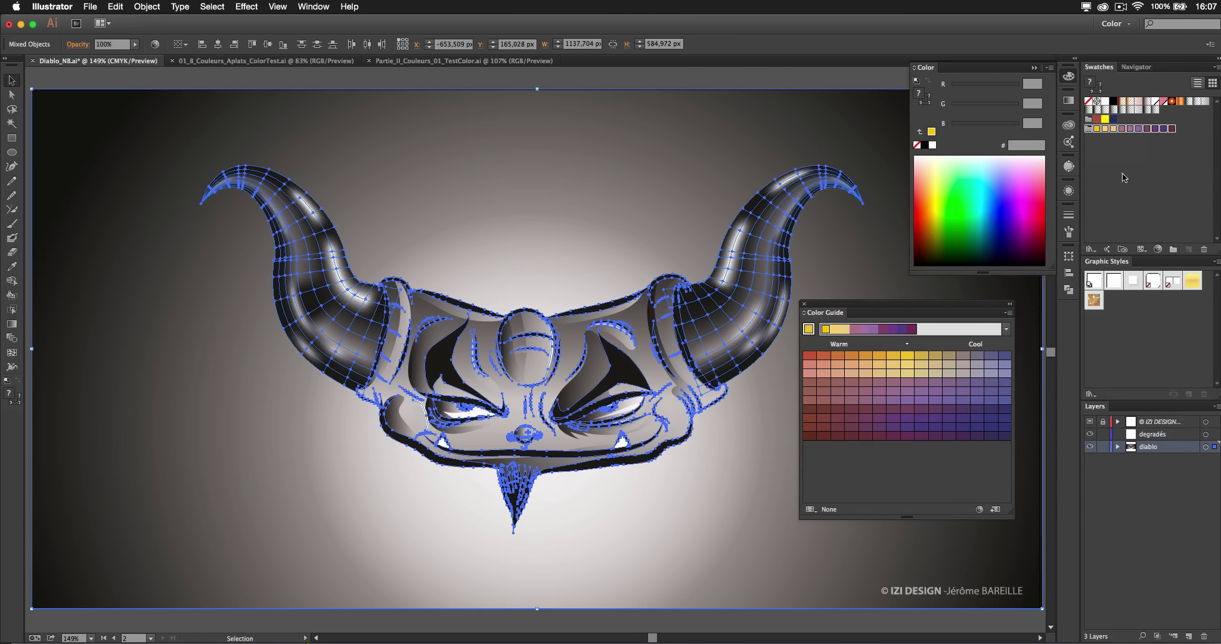
left_click(1157, 249)
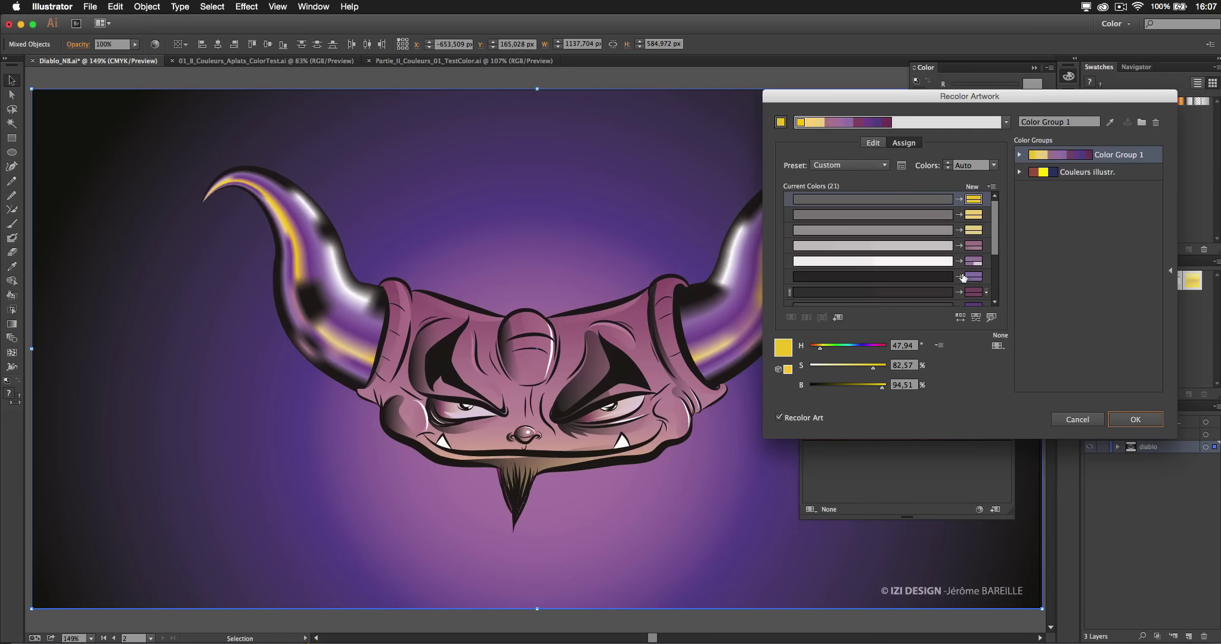
Try the Color Harmony preset and different color counts, including 20, 10 and All, on the recolored artwork.
left_click(848, 170)
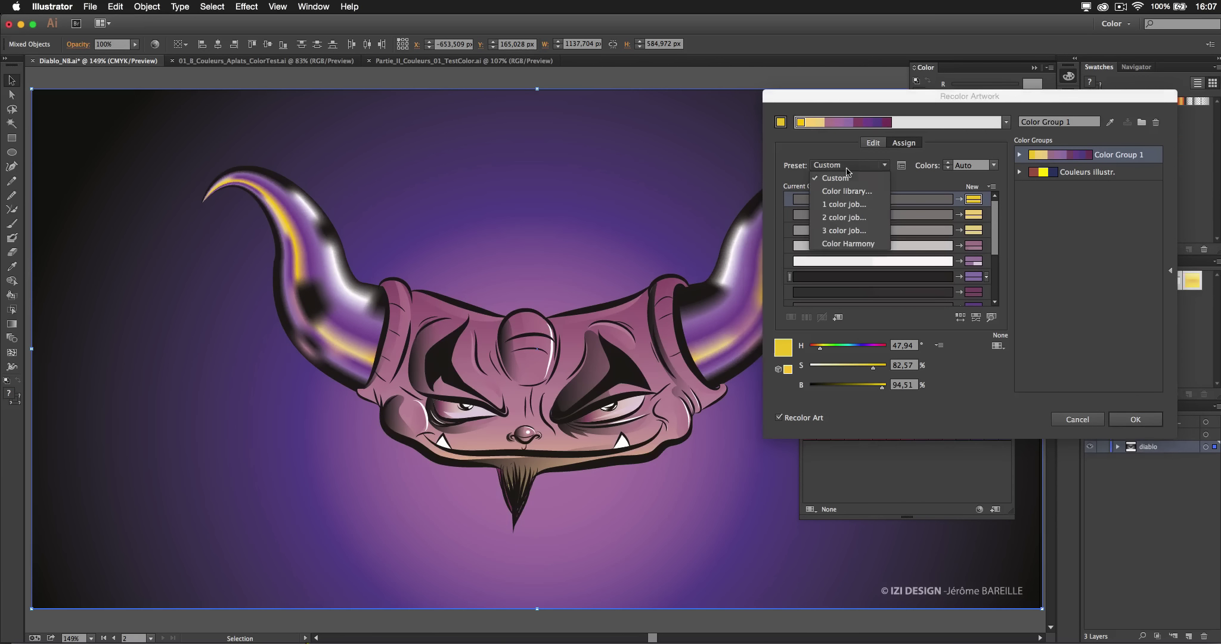
left_click(848, 244)
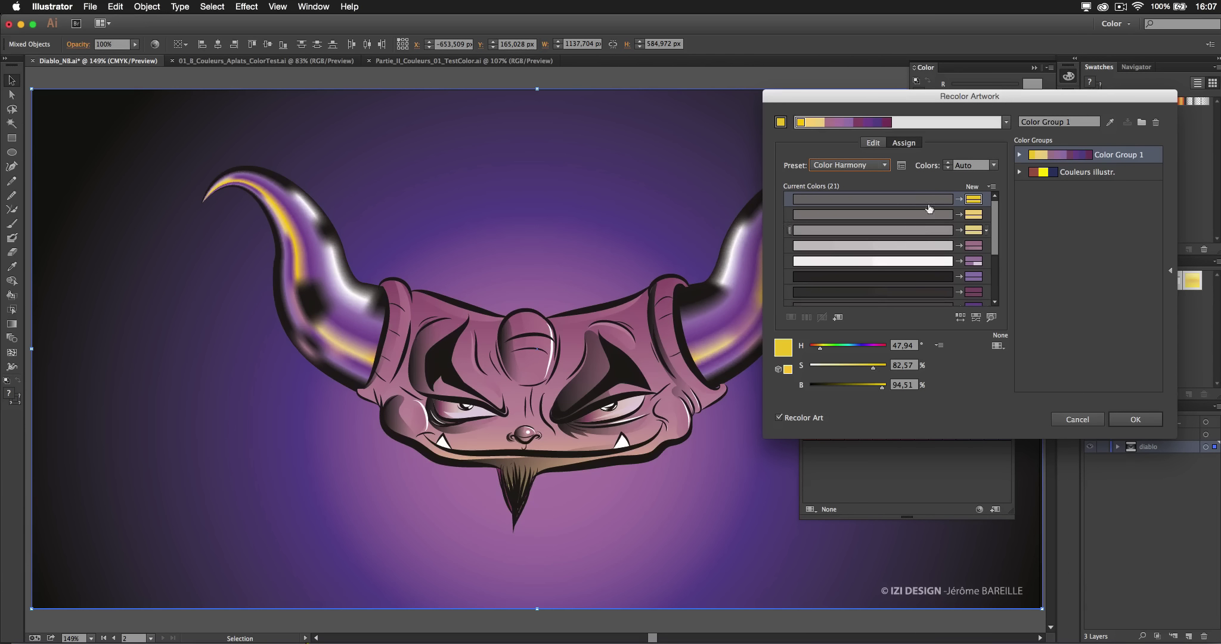
left_click(948, 168)
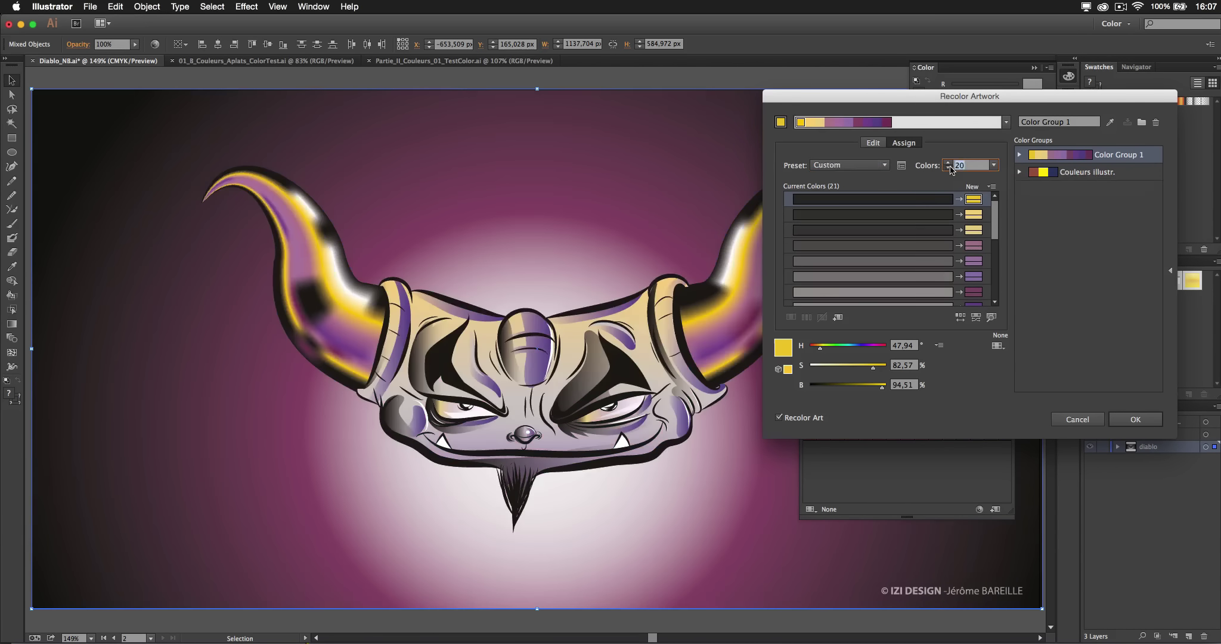
left_click(949, 168)
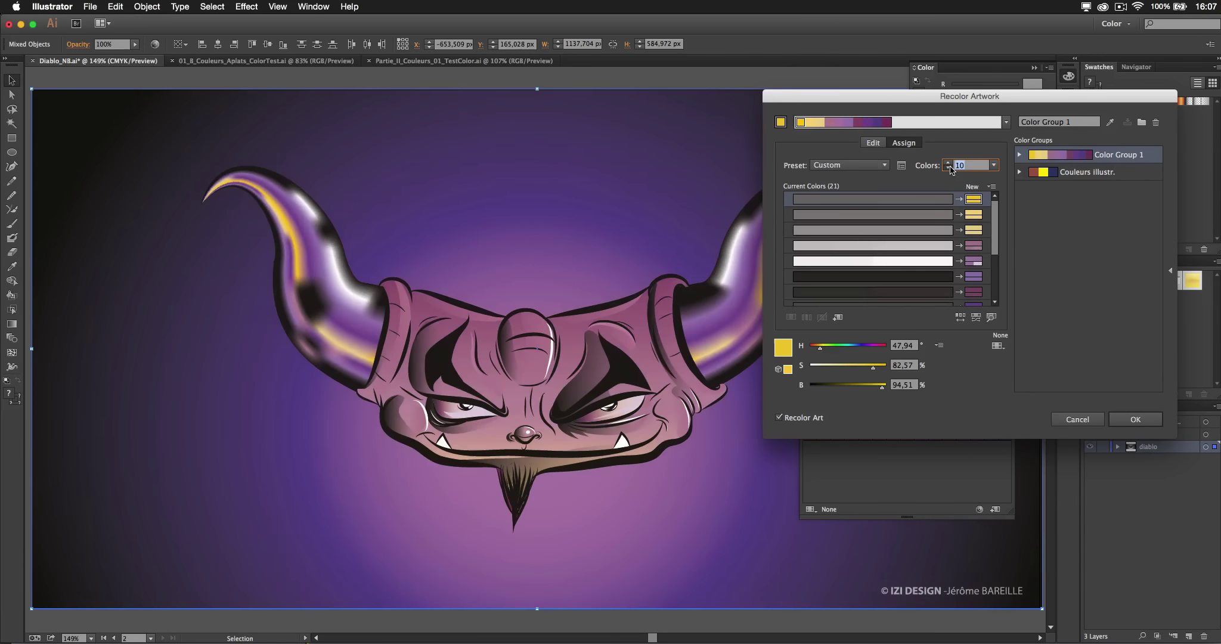
left_click(948, 168)
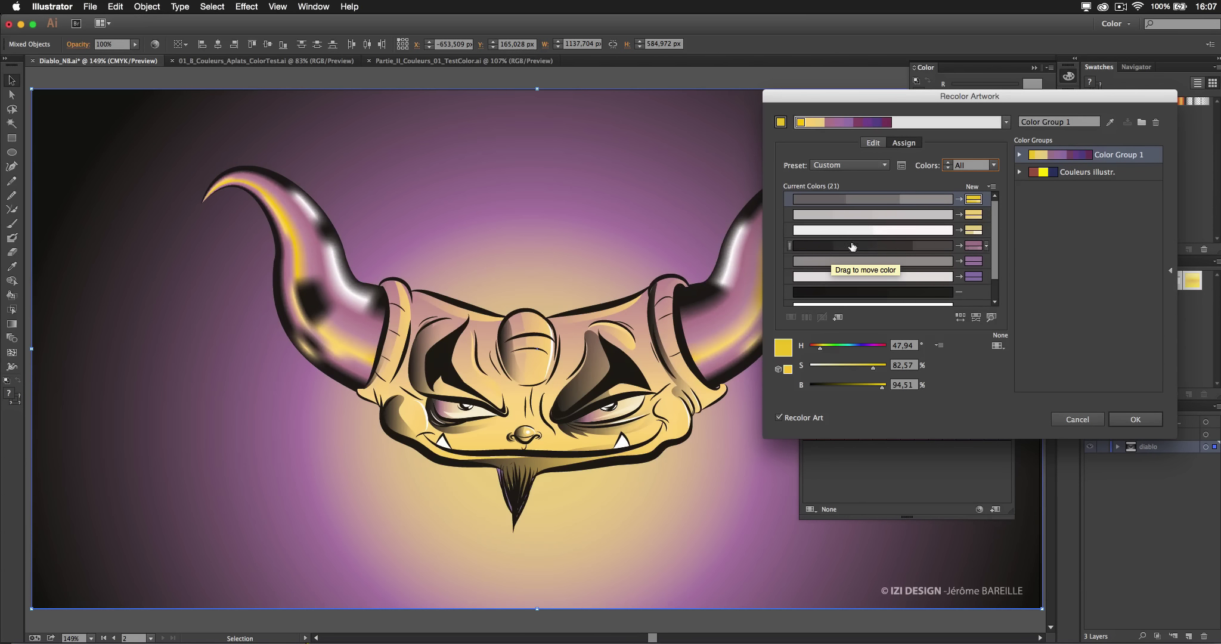
Restore the artwork's original colors, then recolor it with the Color Harmony preset and Color Group 1.
left_click(1110, 122)
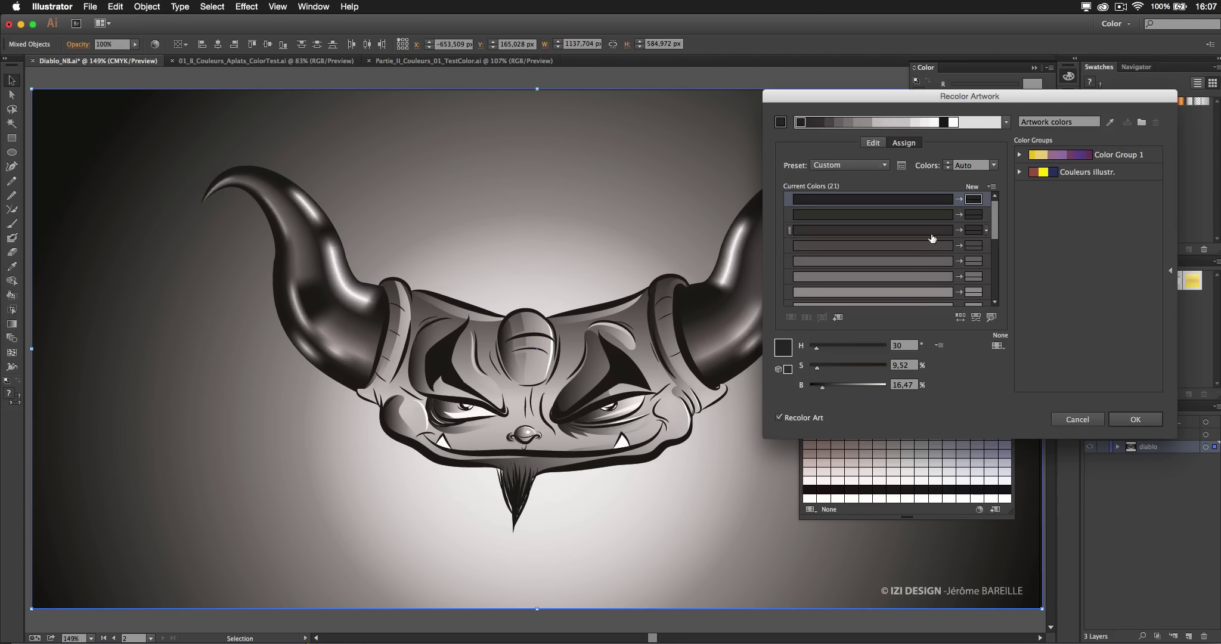
left_click(853, 165)
left_click(856, 244)
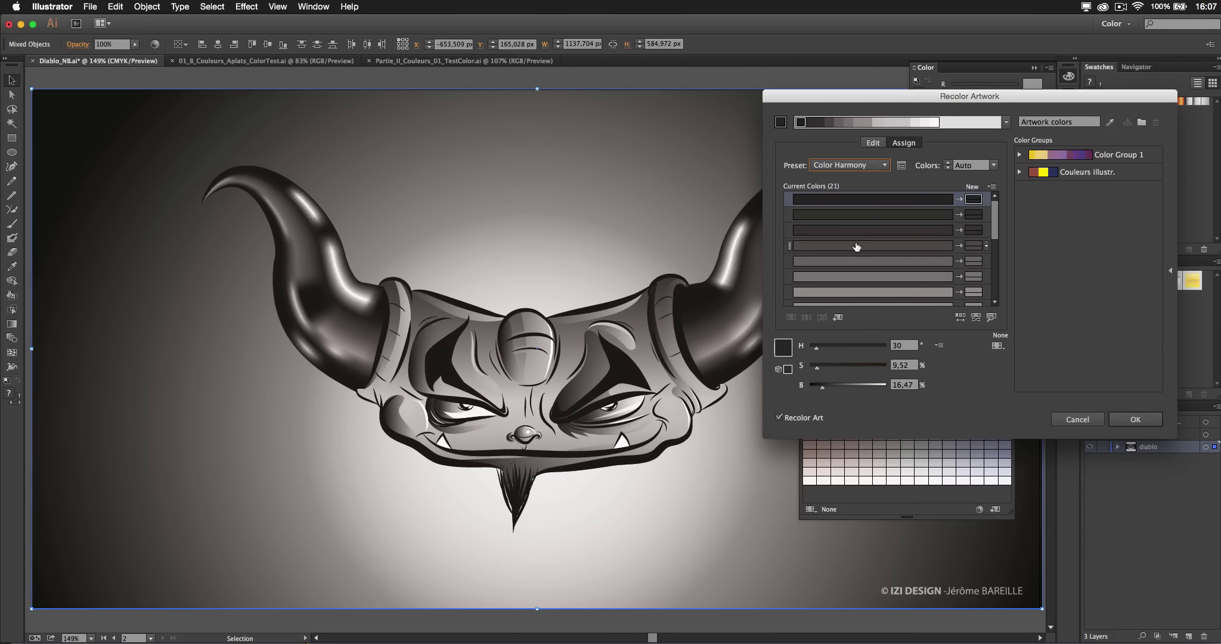
left_click(1033, 158)
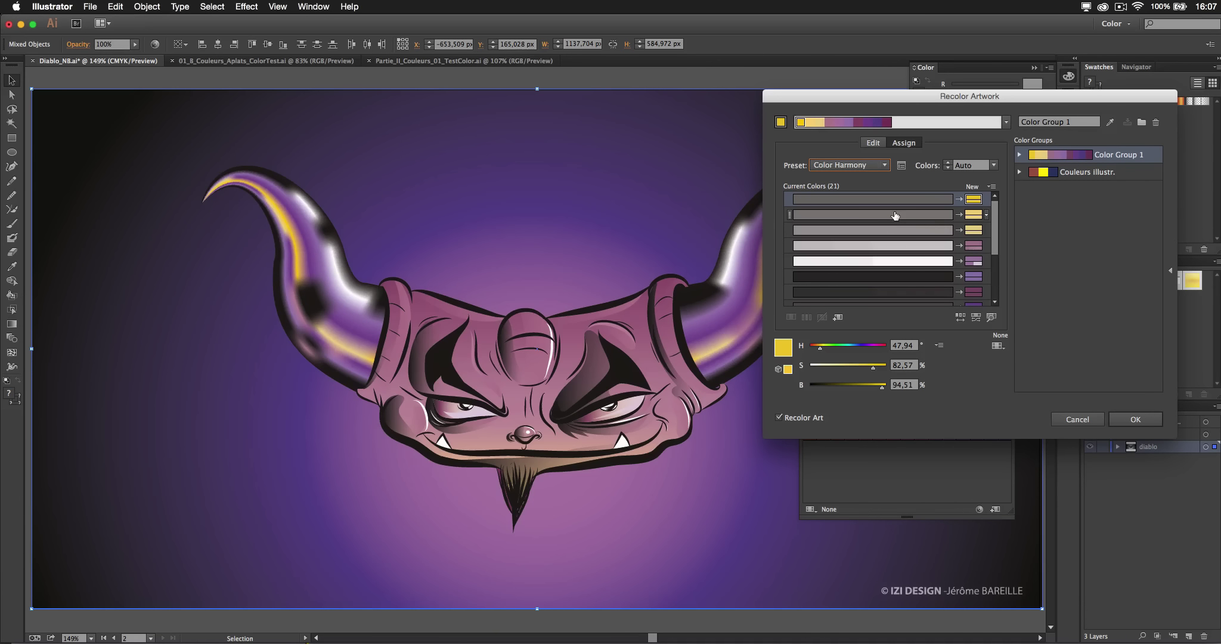
Sort the current colors through the color reduction options and then the new colors by Lightness – light to dark.
left_click(901, 166)
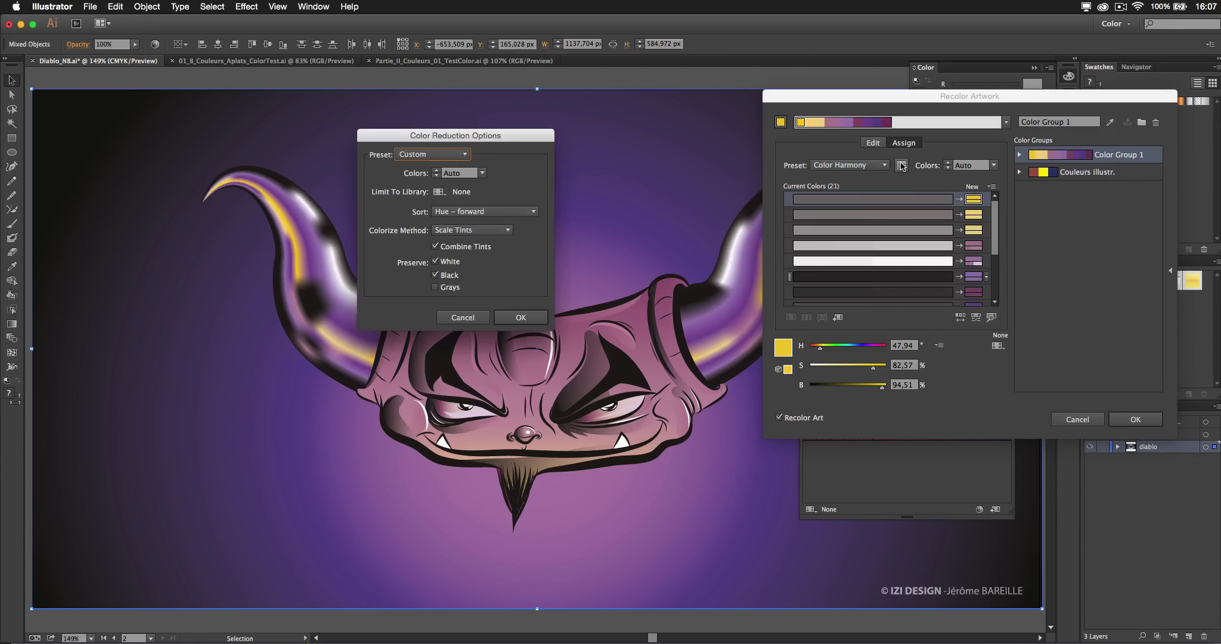
left_click(507, 212)
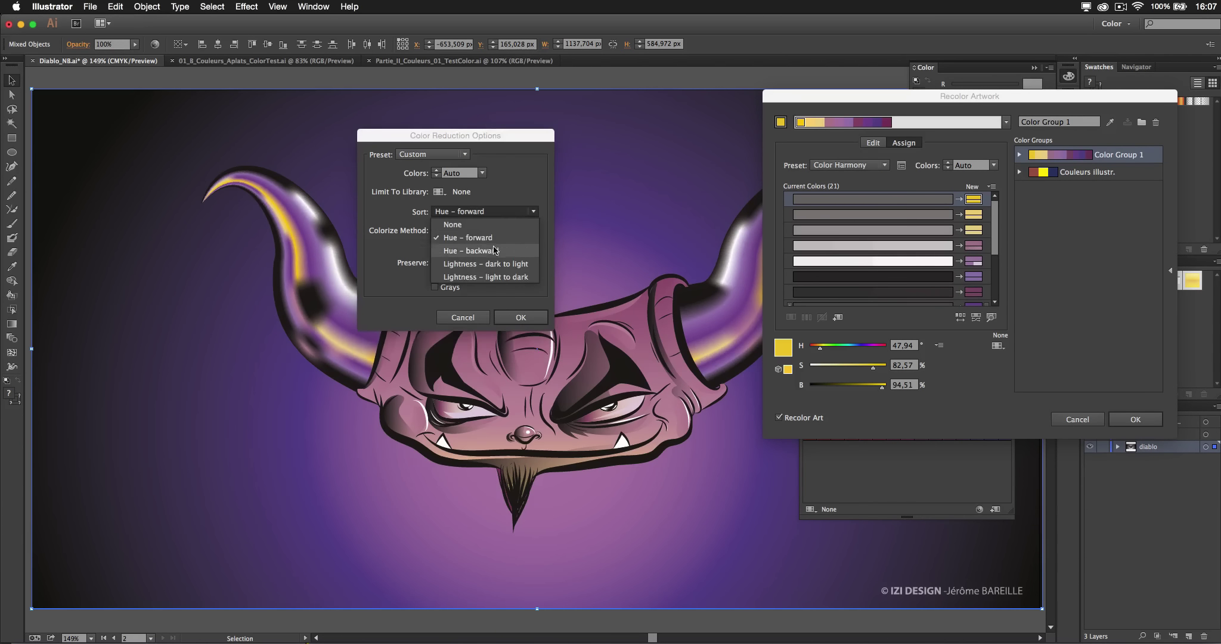
left_click(486, 277)
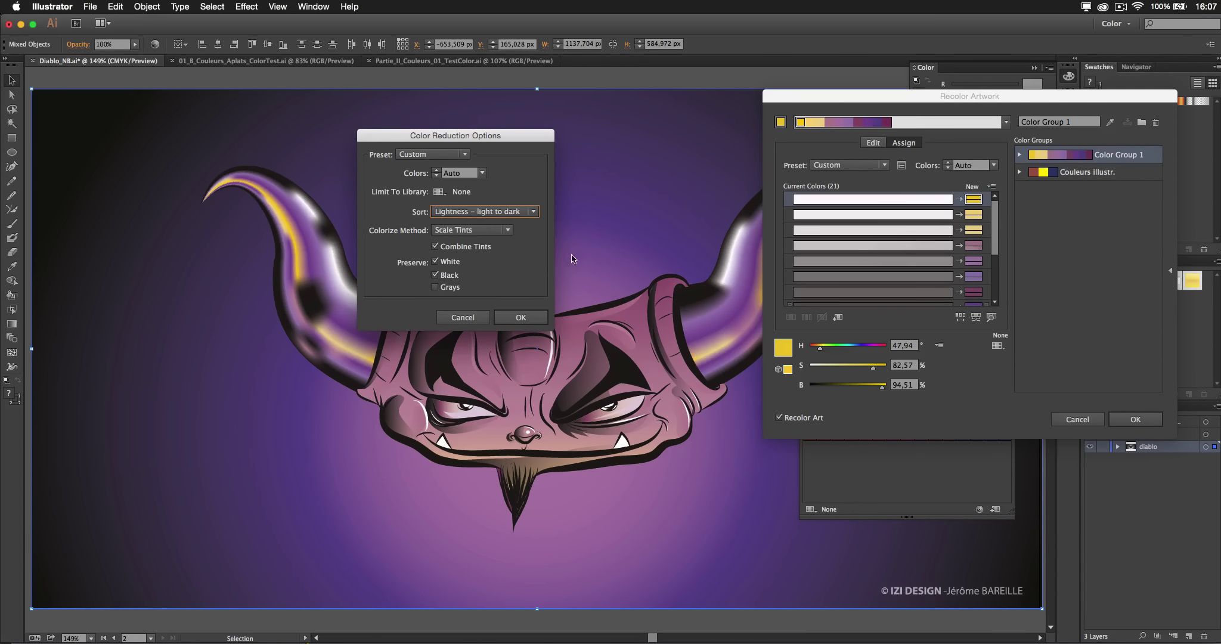
left_click(521, 317)
left_click(992, 186)
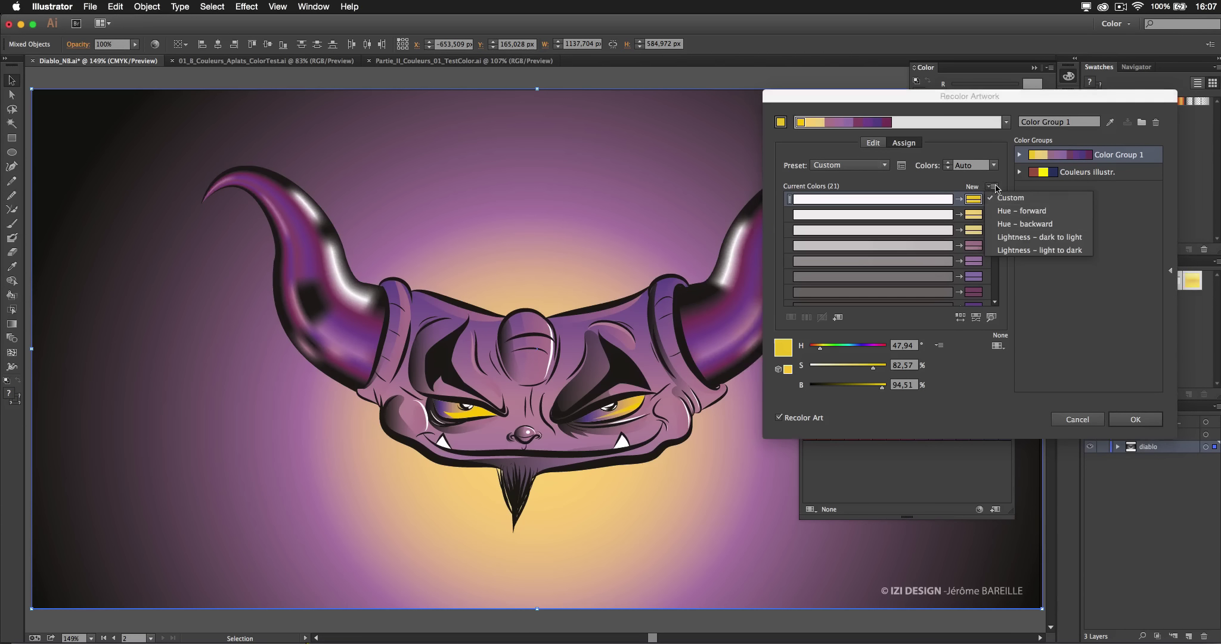
left_click(1000, 249)
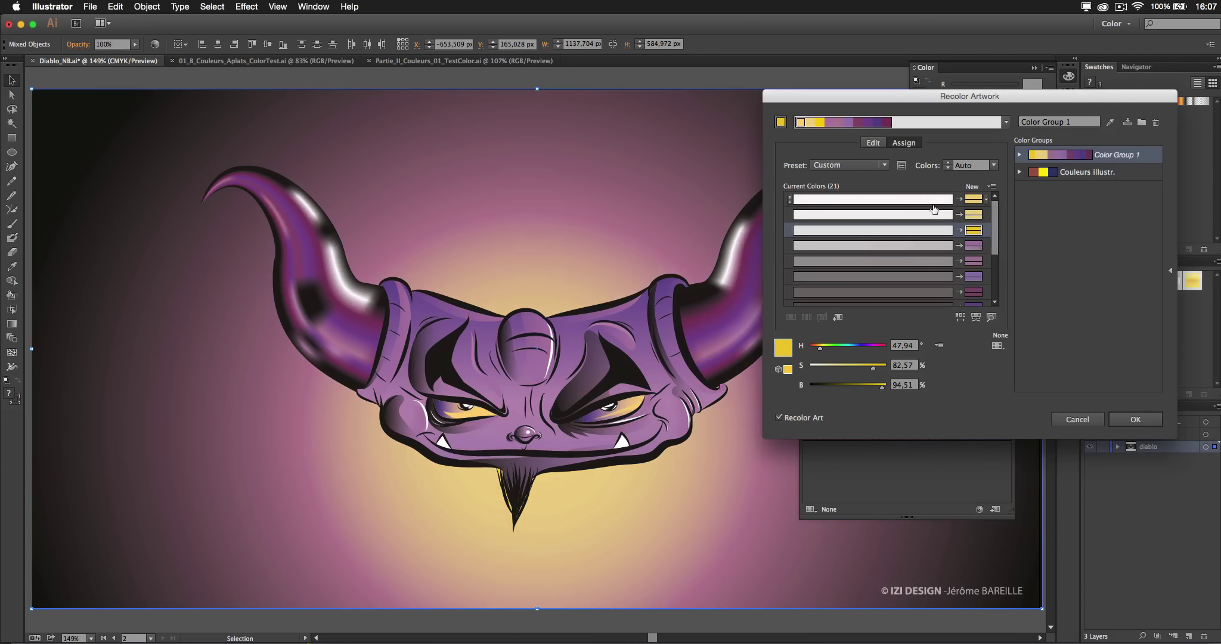
Randomly change the order of the new colors and save the result as a new color group.
scroll(875, 216, "down", 5)
scroll(874, 216, "up", 5)
left_click(960, 318)
left_click(960, 318)
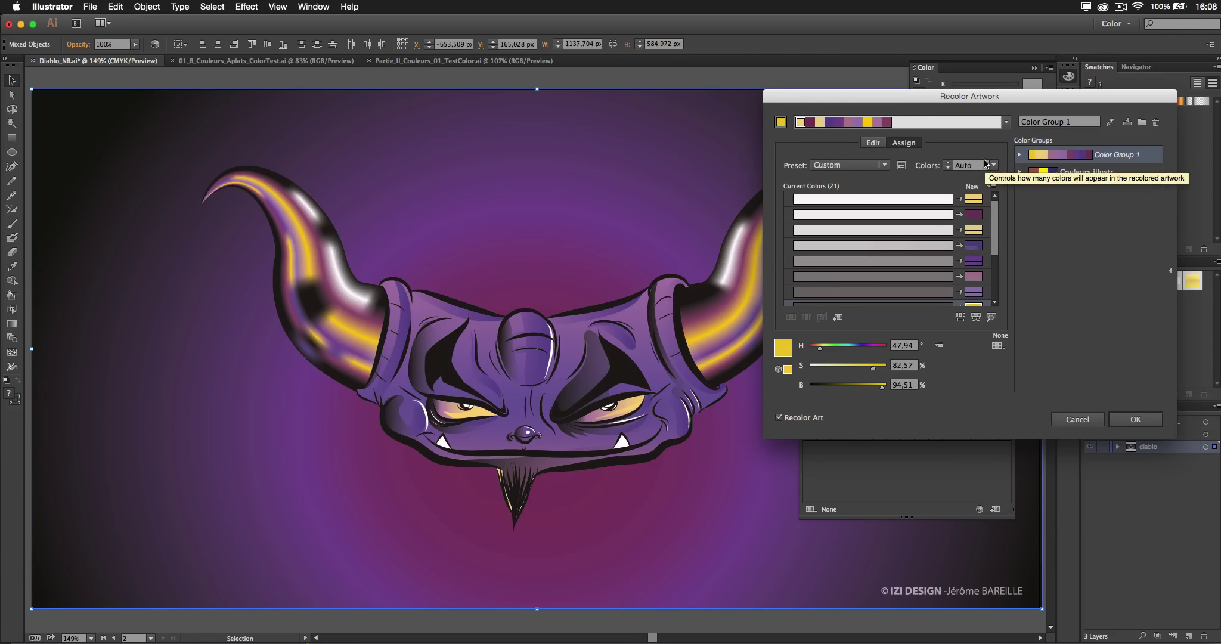
left_click(1141, 122)
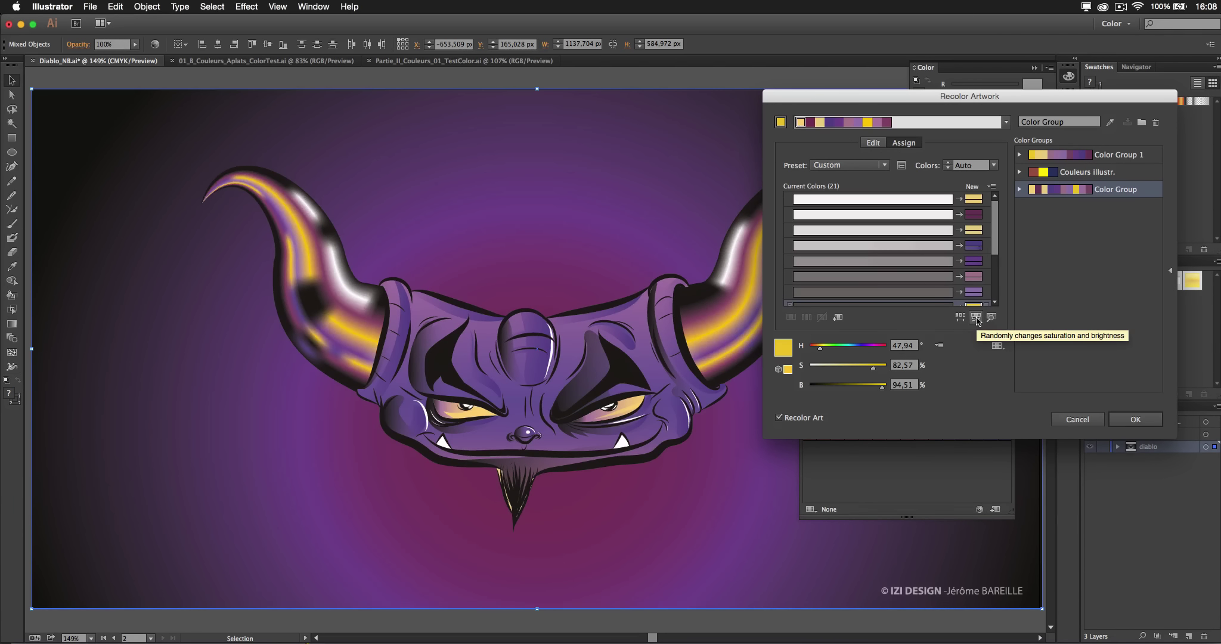
Randomly vary the saturation and brightness of the new colors until the backdrop's center turns pink and the demon's face purple.
left_click(977, 317)
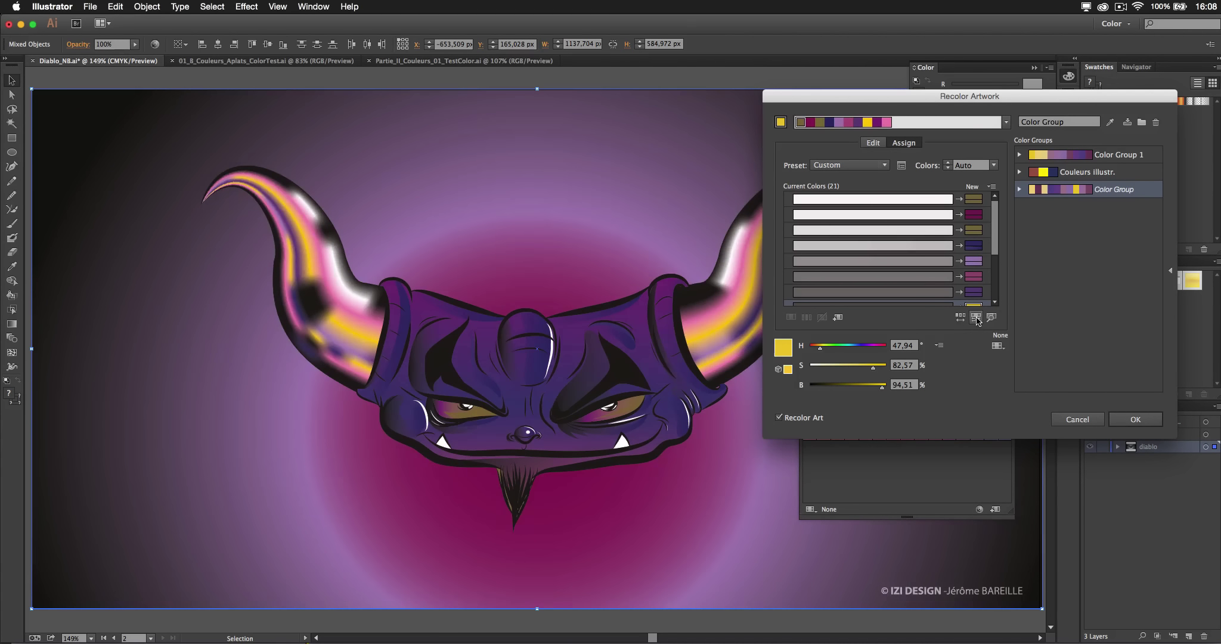
left_click(976, 318)
left_click(976, 318)
left_click(976, 318)
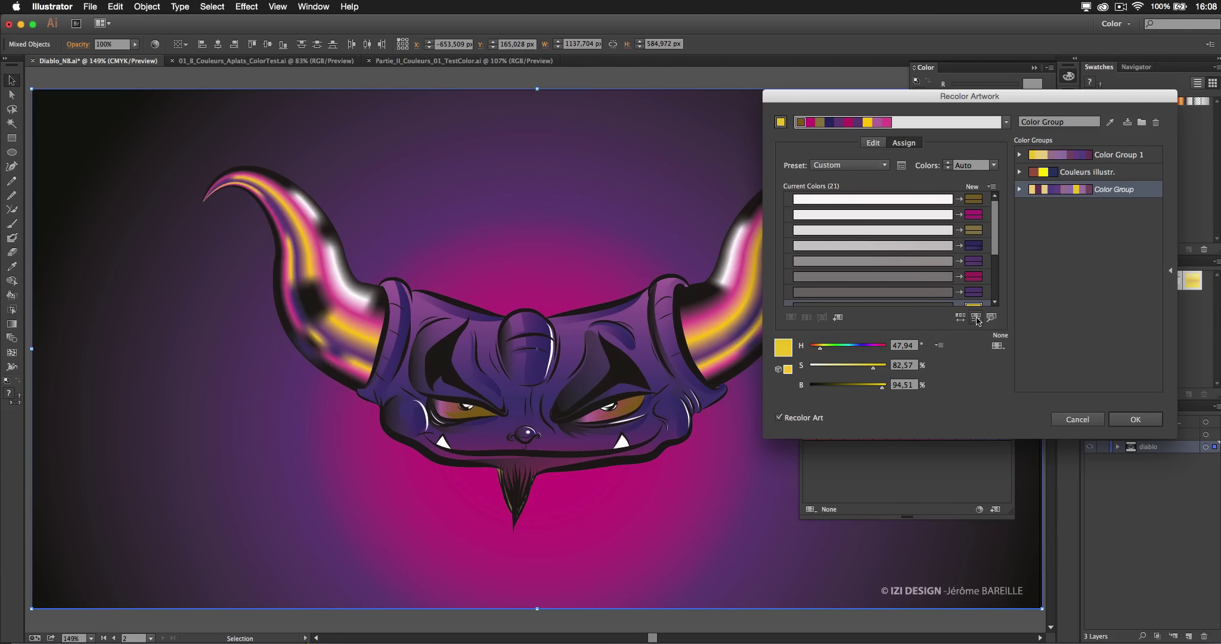
left_click(976, 318)
left_click(976, 318)
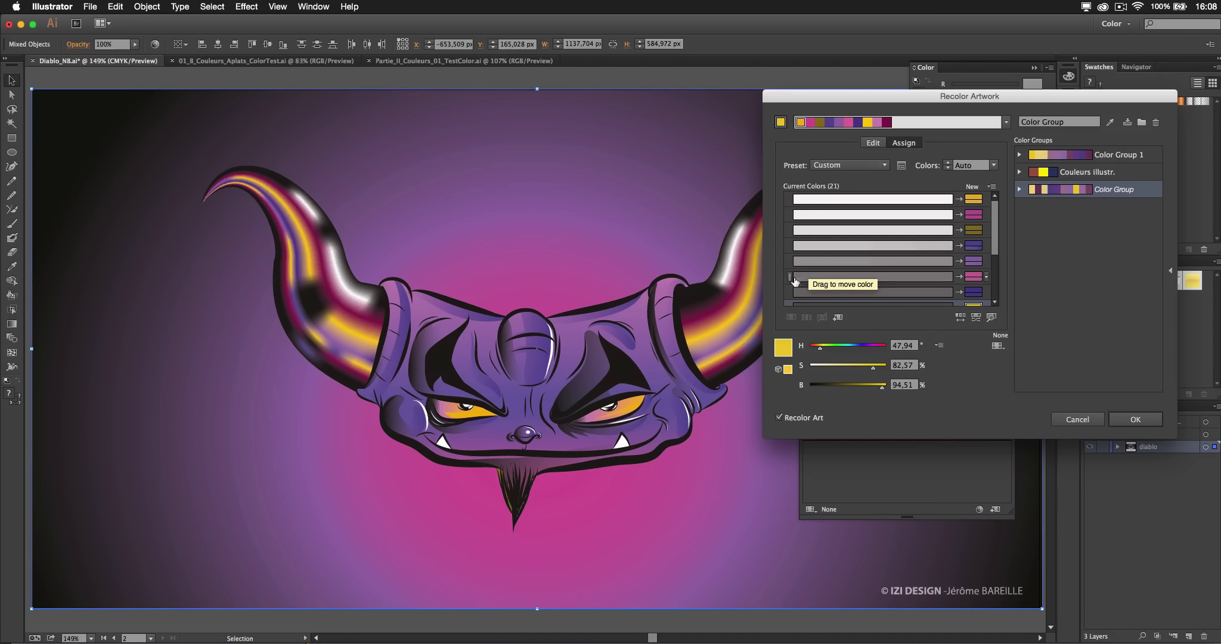
Isolate individual current colors in the artwork, including white and the dark tone mapped to yellow, to find where each is used.
scroll(823, 269, "down", 2)
scroll(833, 269, "up", 2)
left_click(833, 276)
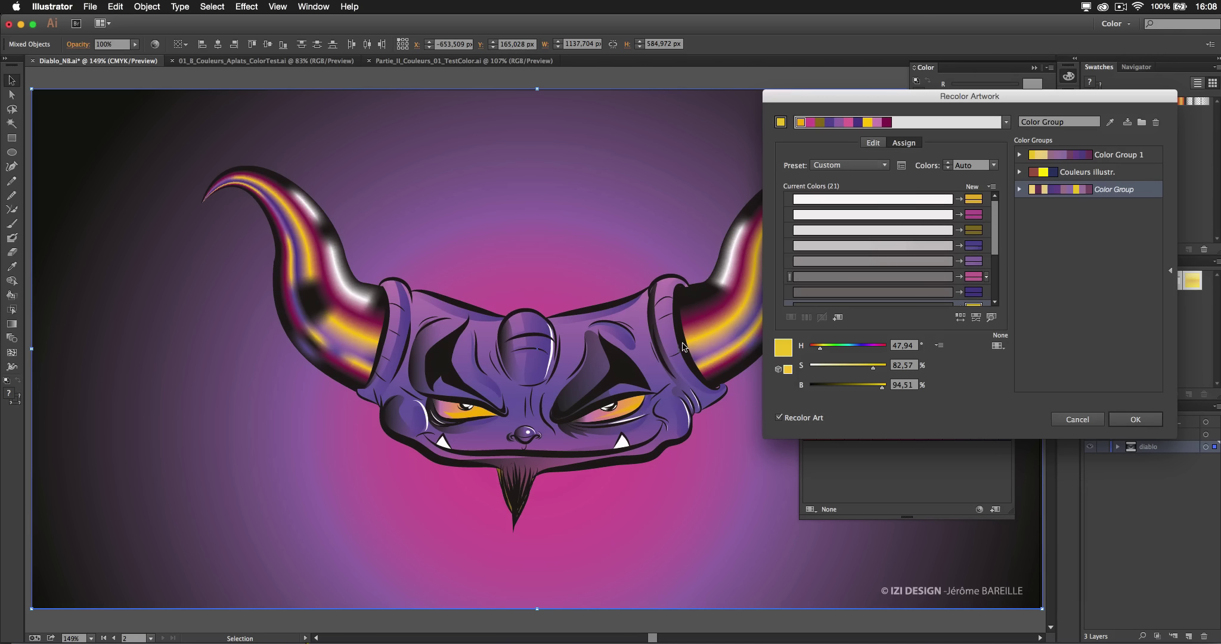
left_click(945, 257)
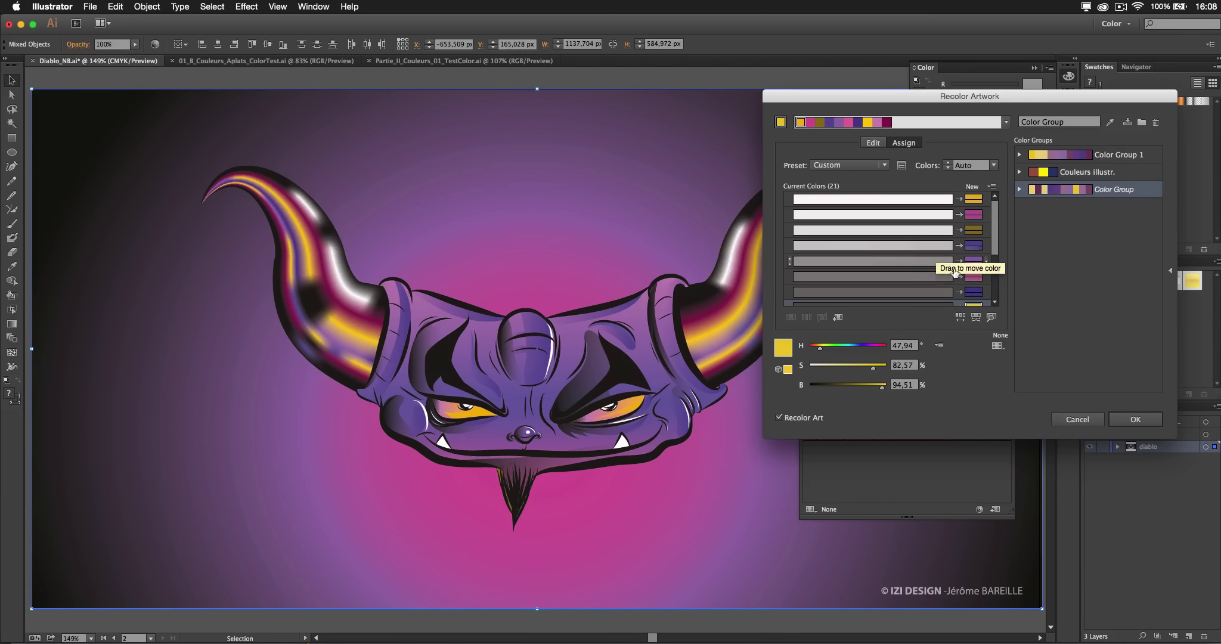
left_click(992, 317)
left_click(929, 211)
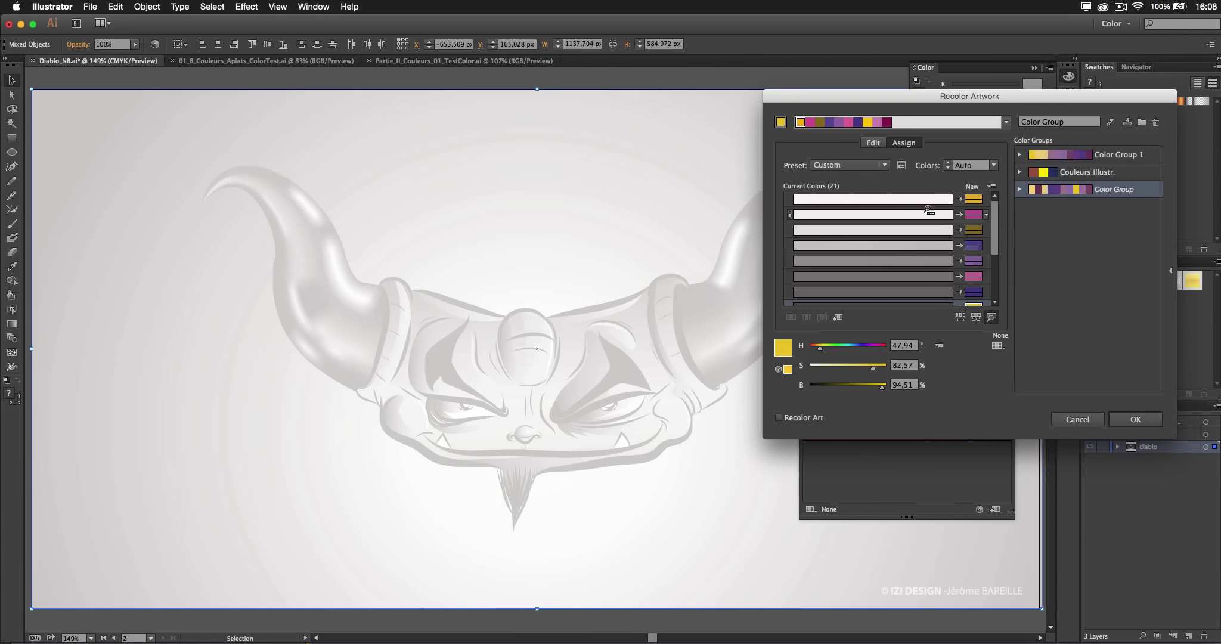
left_click(928, 196)
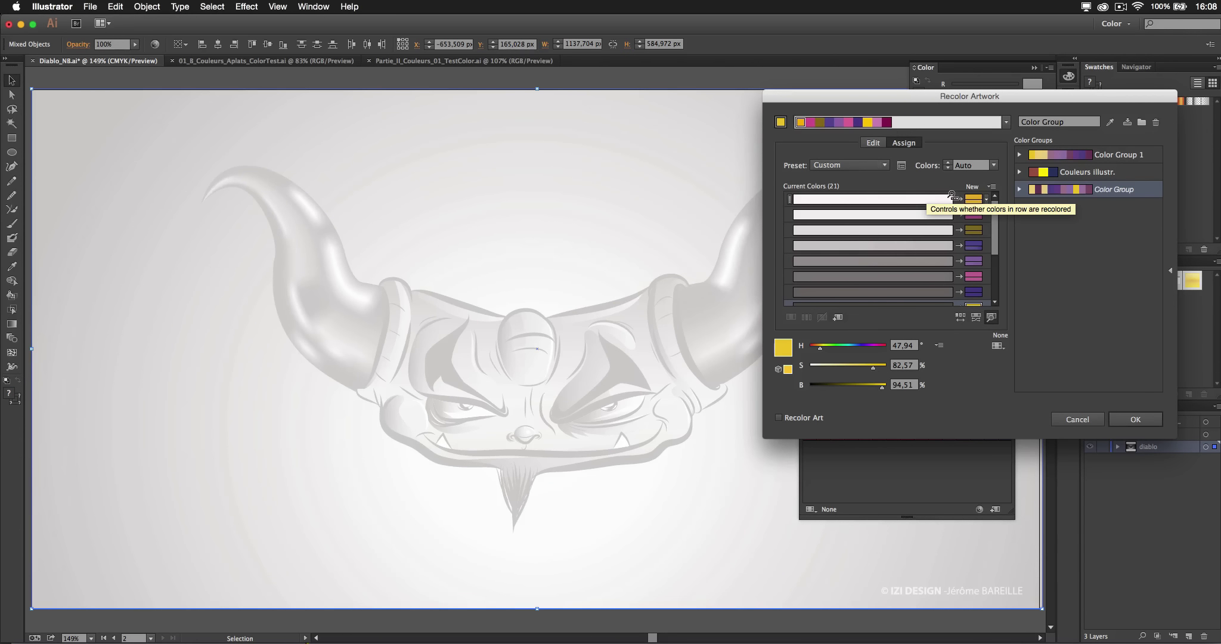
left_click(939, 197)
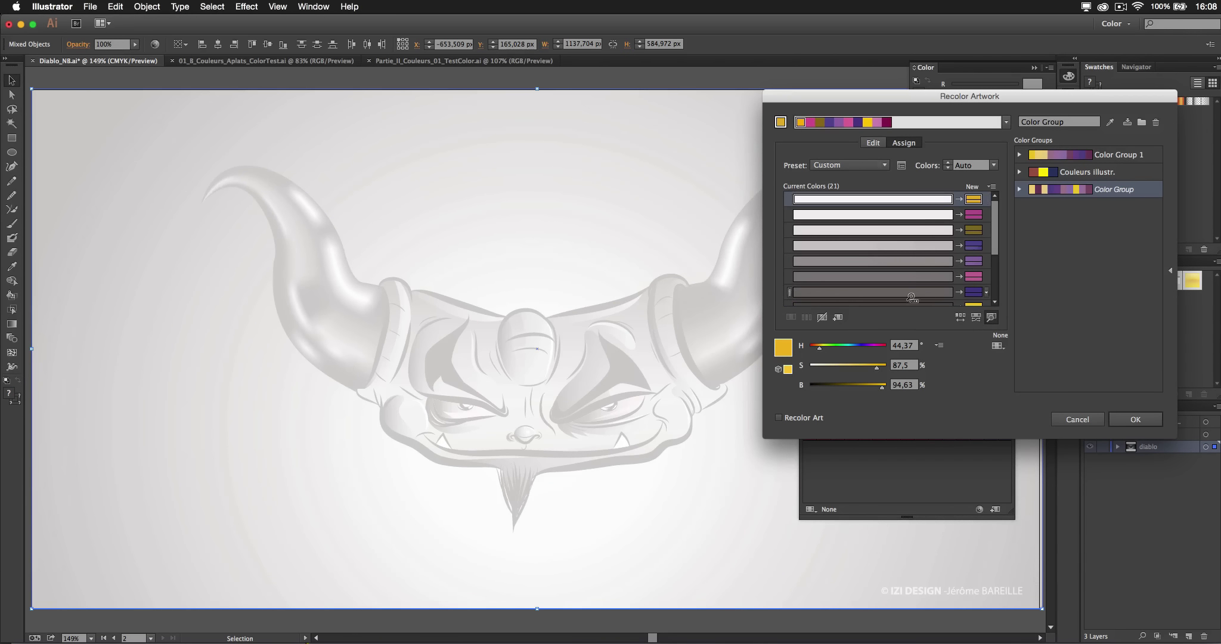
scroll(927, 298, "down", 2)
left_click(929, 278)
left_click(928, 278)
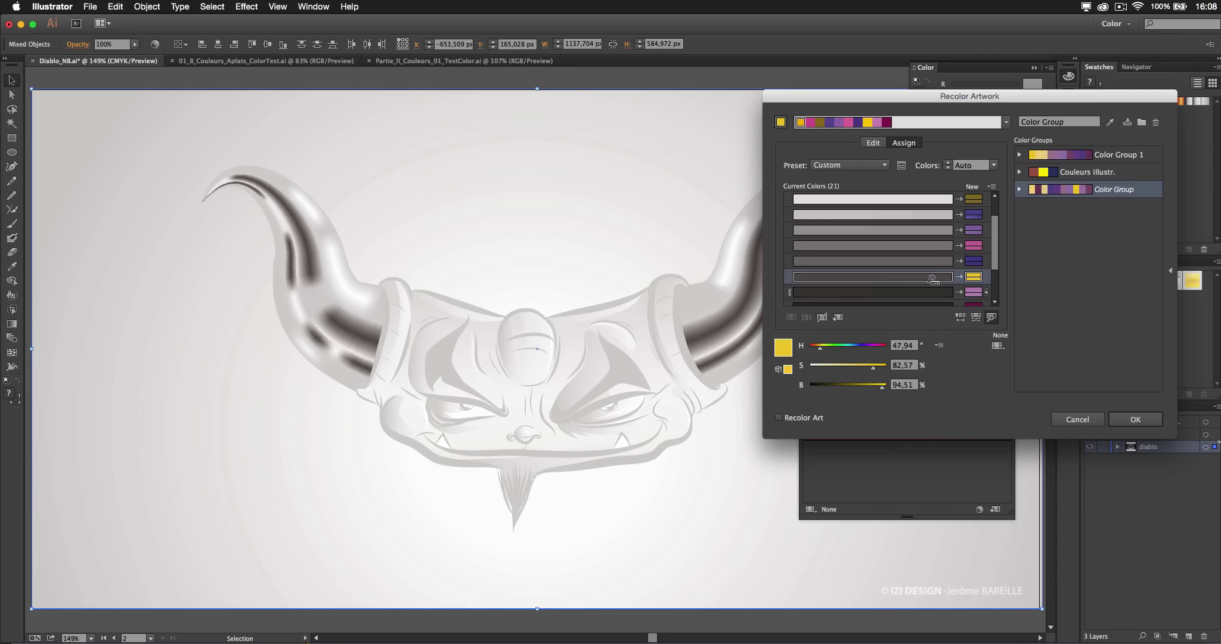
Shift the linked harmony colors on the color wheel, then unlink them and set the horn yellow to pale lilac, H 292.52°, S 19.14%.
left_click(871, 143)
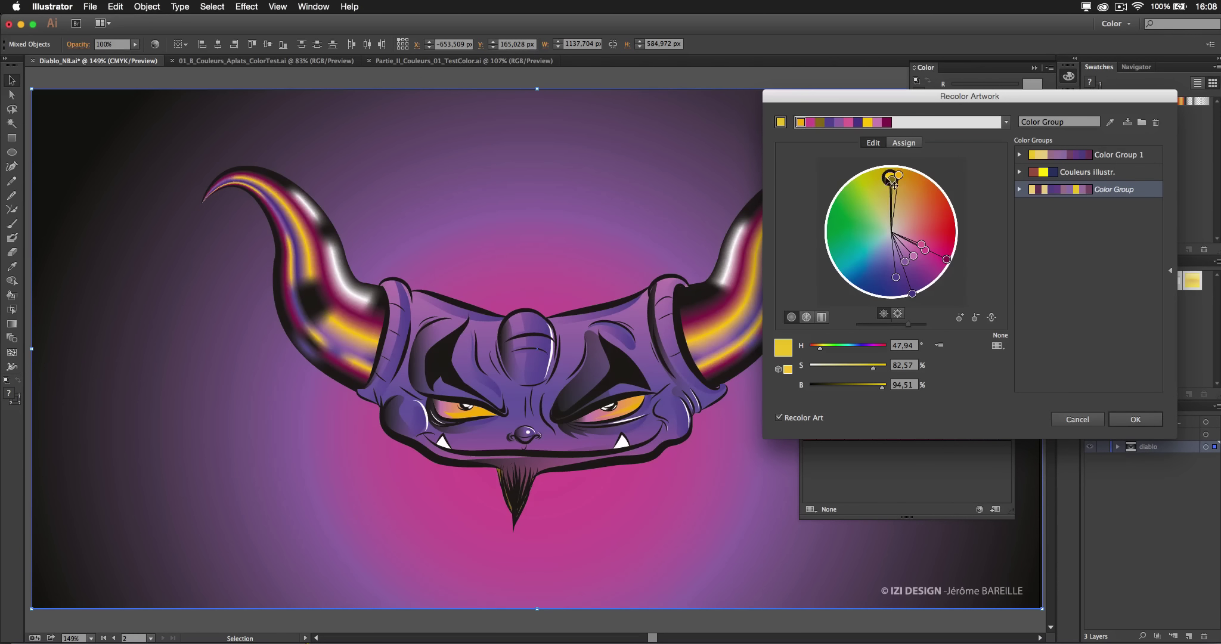
mouse_move(891, 178)
left_mouse_down()
mouse_move(859, 179)
mouse_move(884, 171)
left_mouse_up()
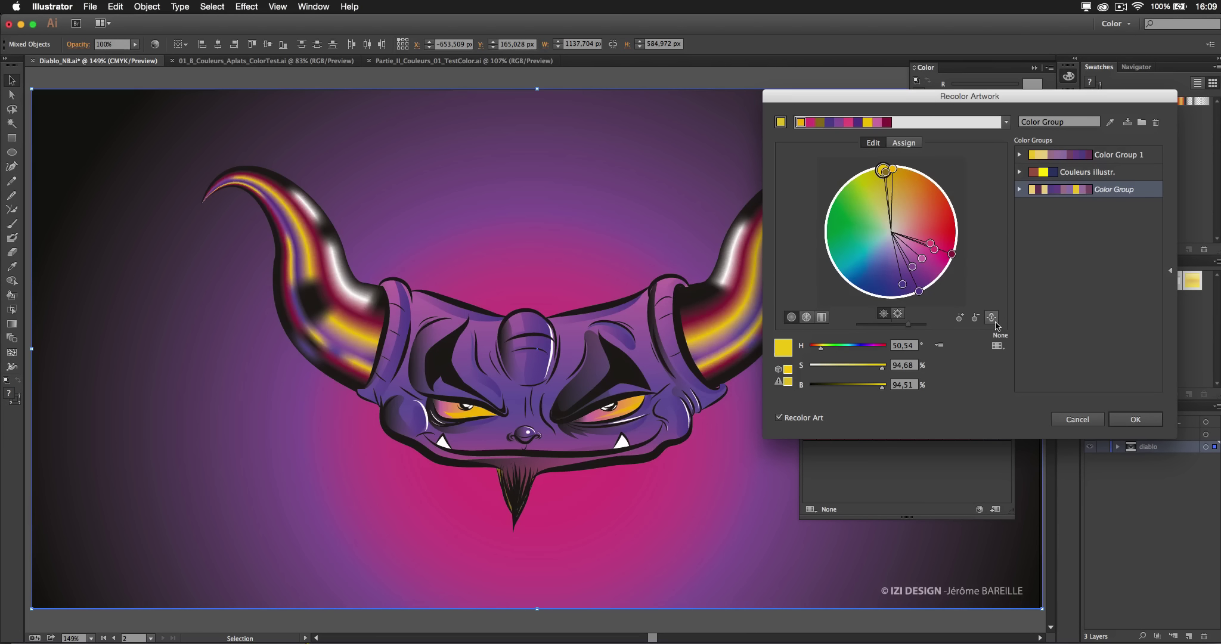
left_click(991, 317)
mouse_move(886, 173)
left_mouse_down()
mouse_move(875, 191)
mouse_move(932, 207)
mouse_move(936, 280)
mouse_move(916, 254)
mouse_move(904, 258)
left_mouse_up()
Exclude the white row from recoloring in the color assignments and randomly change the order of the new colors several times.
left_click(903, 143)
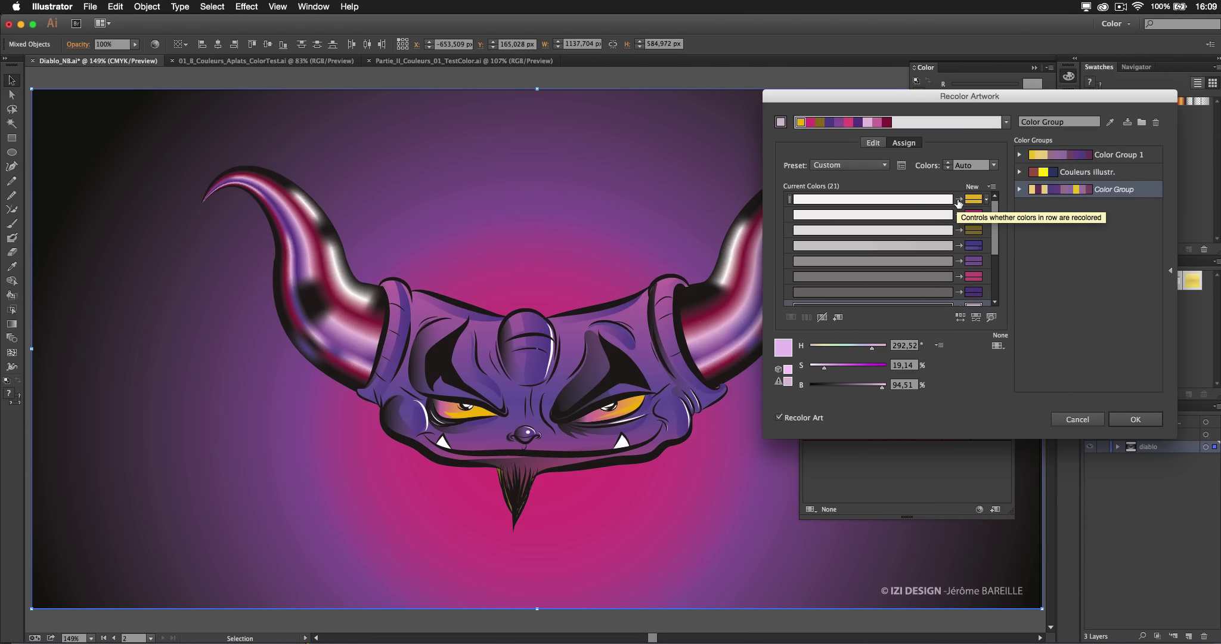
left_click(960, 200)
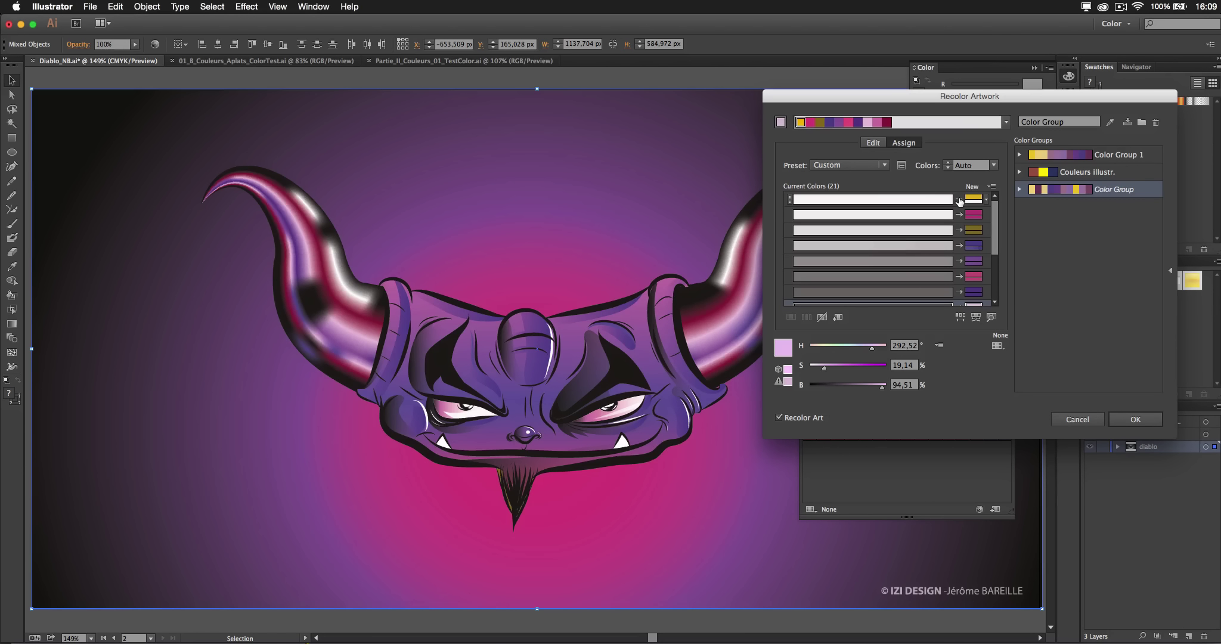
left_click(962, 320)
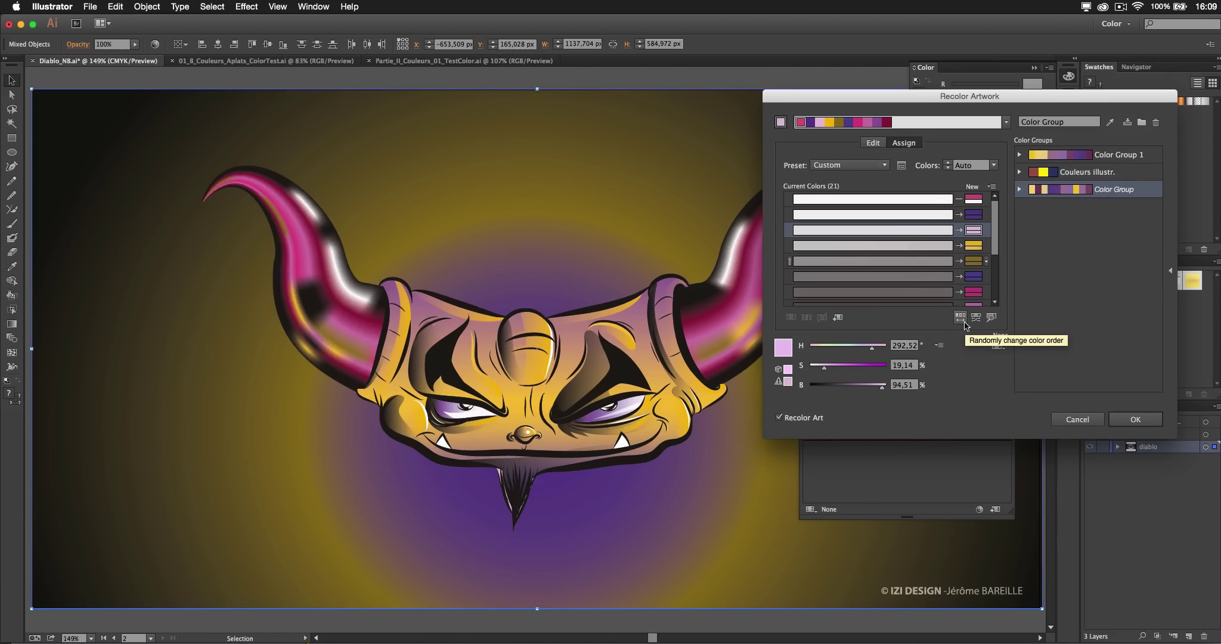
left_click(965, 322)
left_click(962, 321)
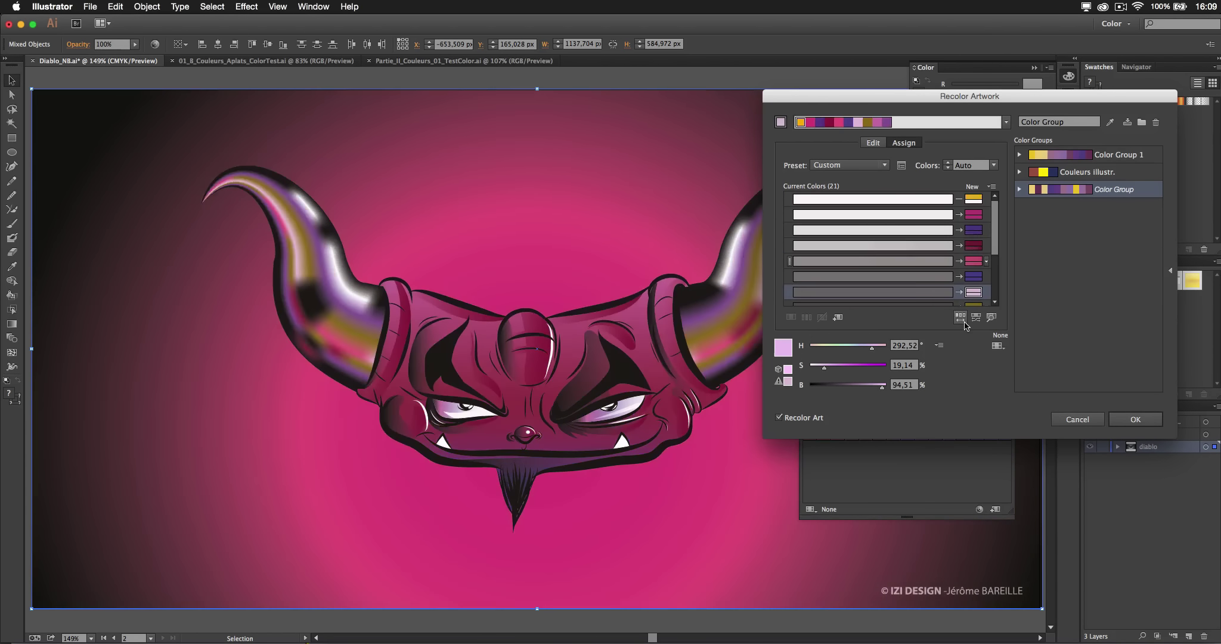
left_click(961, 321)
Repeatedly randomize the saturation and brightness of the new colors to try different variations on the demon.
left_click(976, 318)
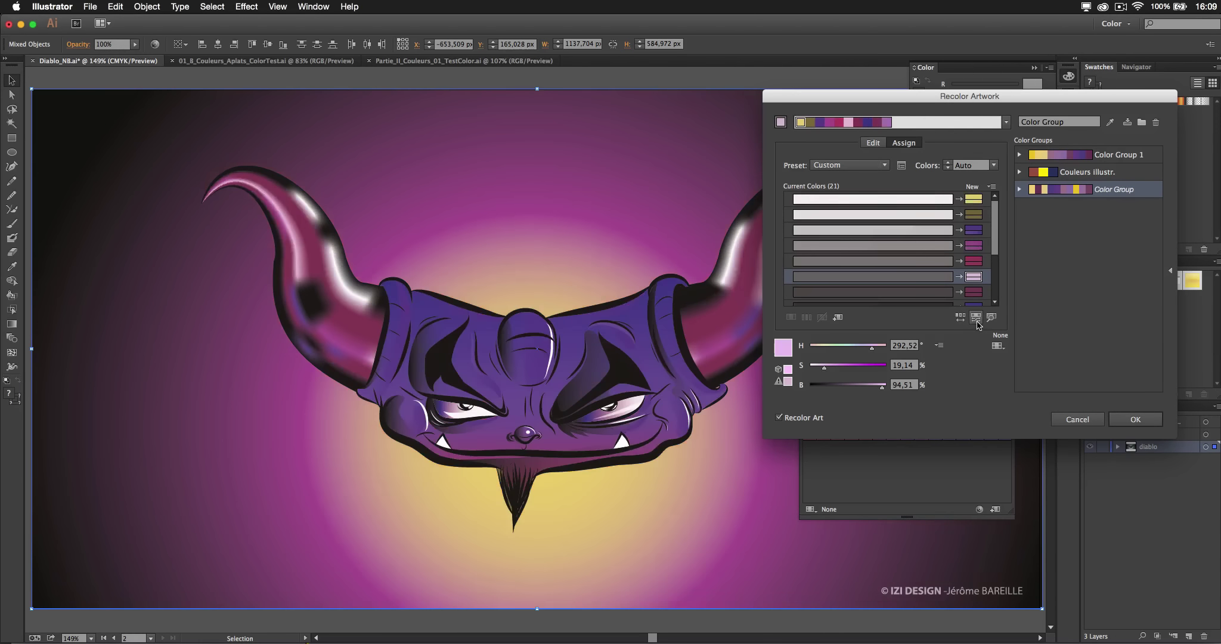
left_click(976, 319)
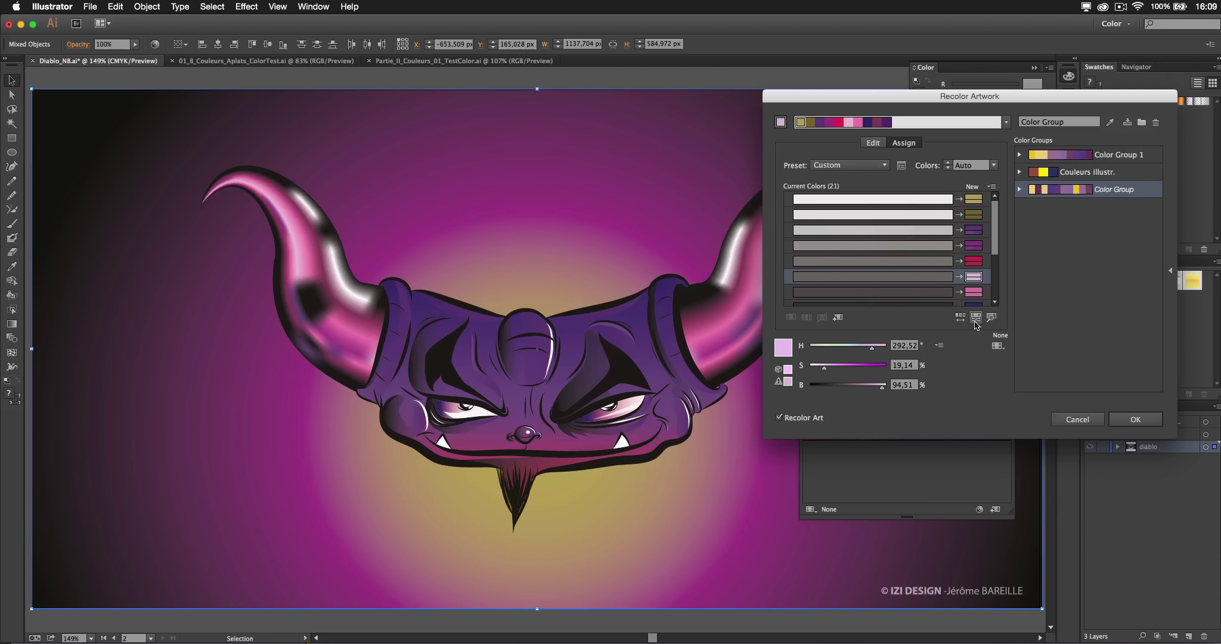
left_click(977, 319)
left_click(977, 319)
left_click(976, 319)
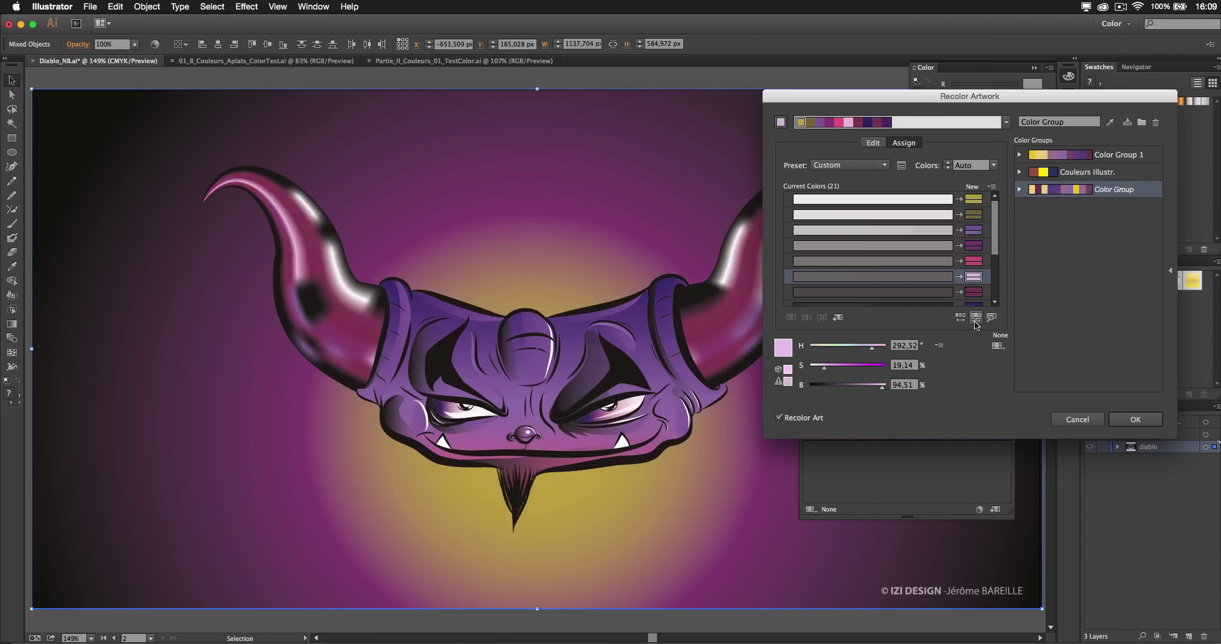
left_click(976, 319)
left_click(977, 318)
left_click(976, 319)
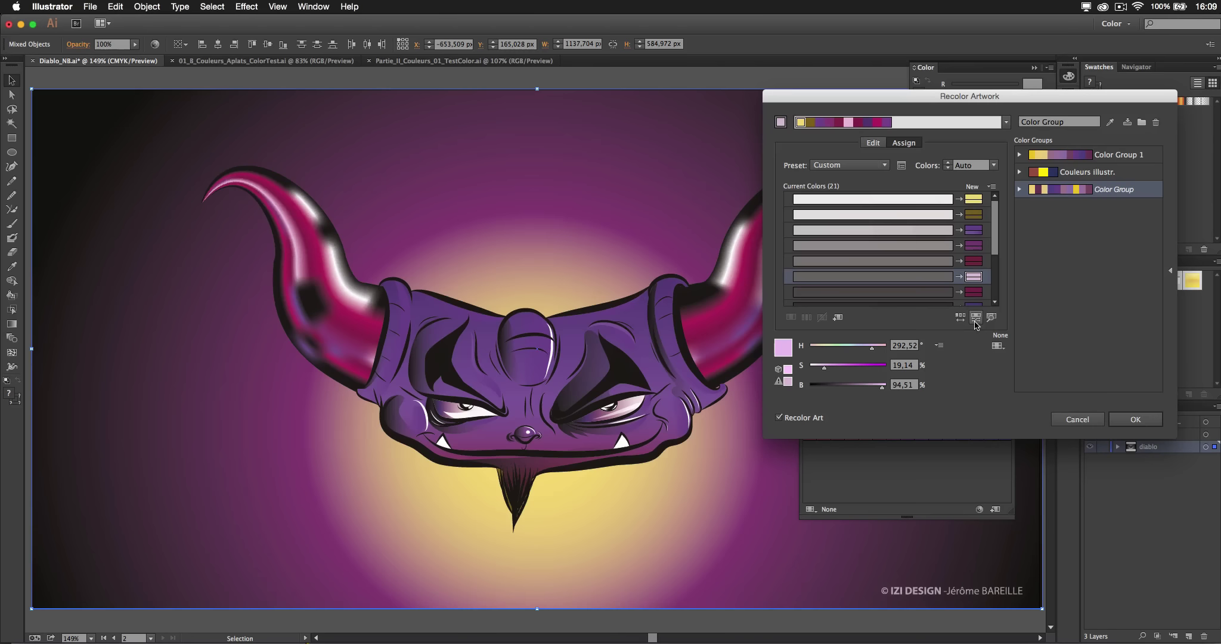
left_click(976, 318)
left_click(977, 319)
left_click(976, 319)
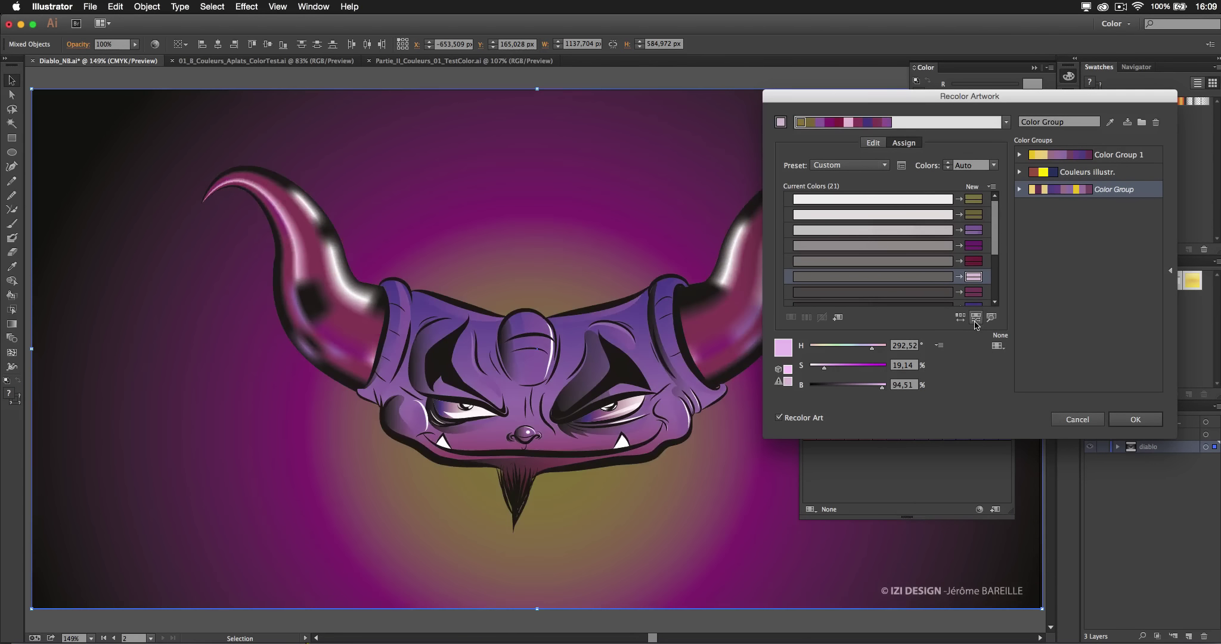
Repeatedly shuffle the order of the new colors to try different color distributions across the demon and background.
left_click(959, 318)
left_click(960, 318)
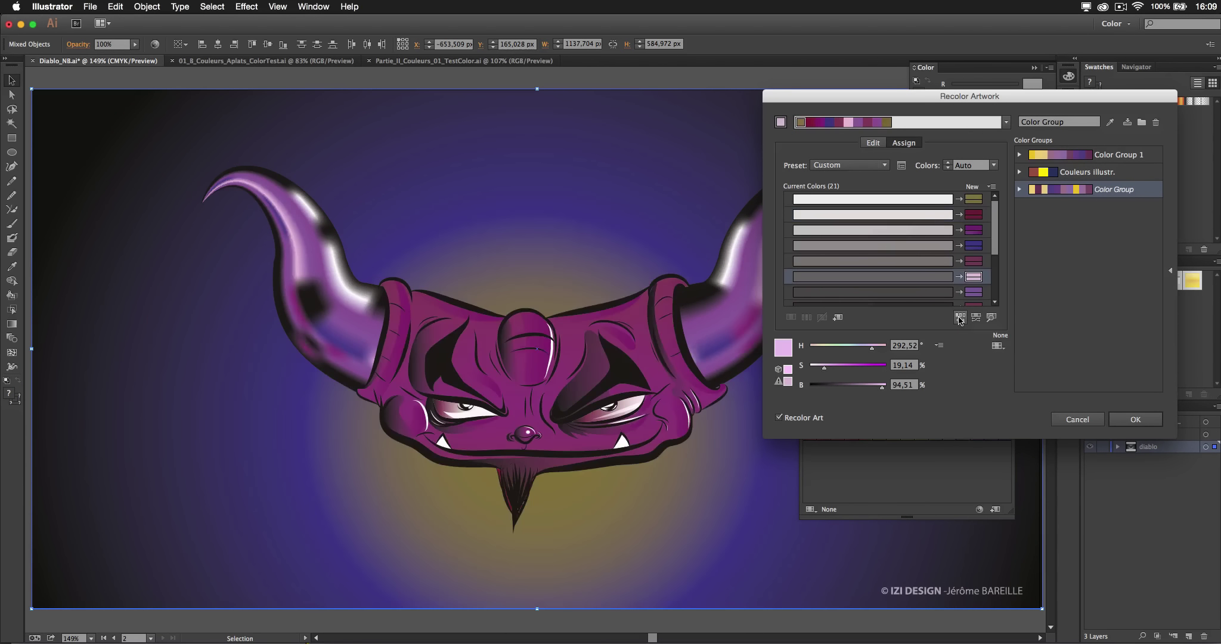
left_click(959, 318)
left_click(959, 318)
left_click(960, 318)
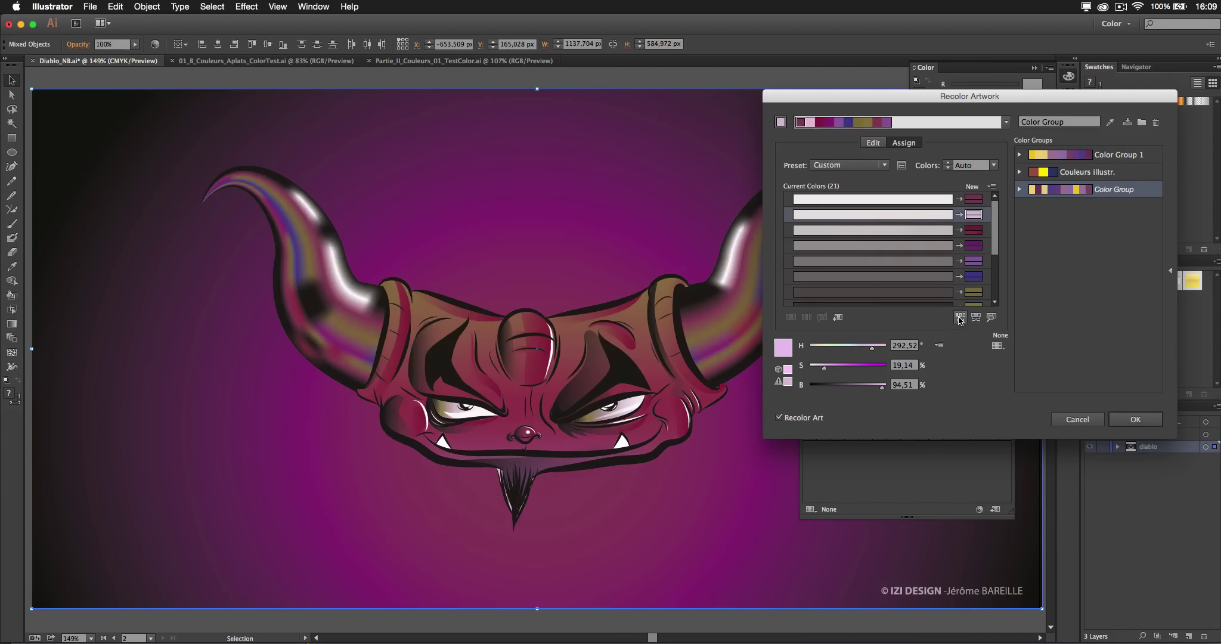
left_click(960, 318)
left_click(959, 318)
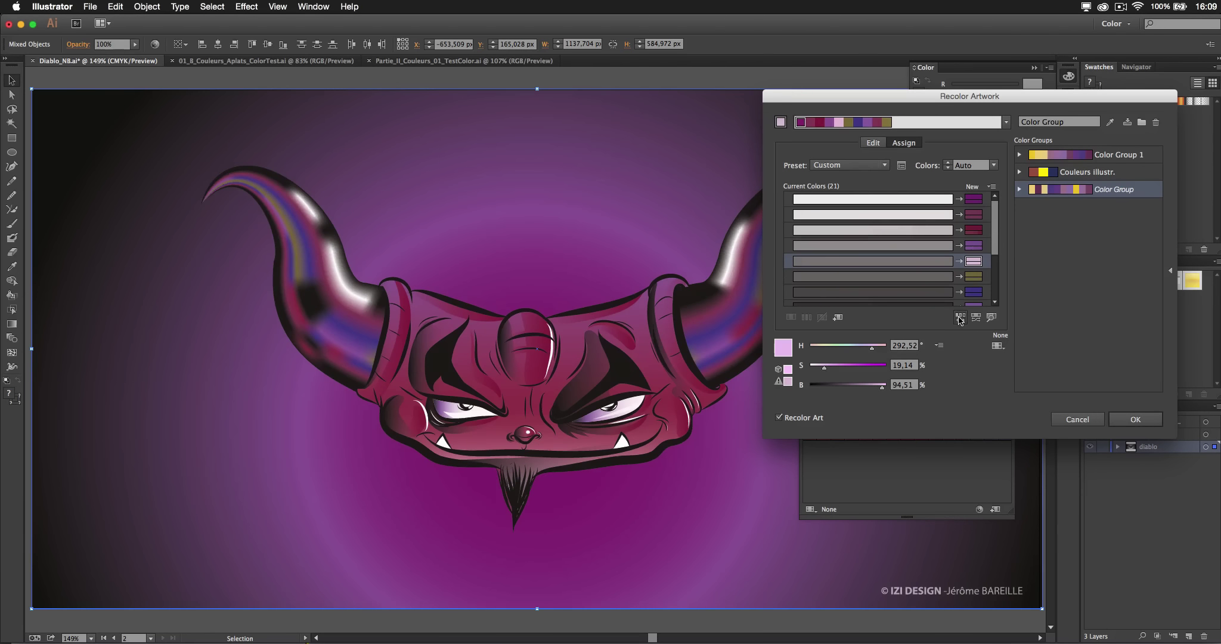
left_click(959, 318)
left_click(960, 318)
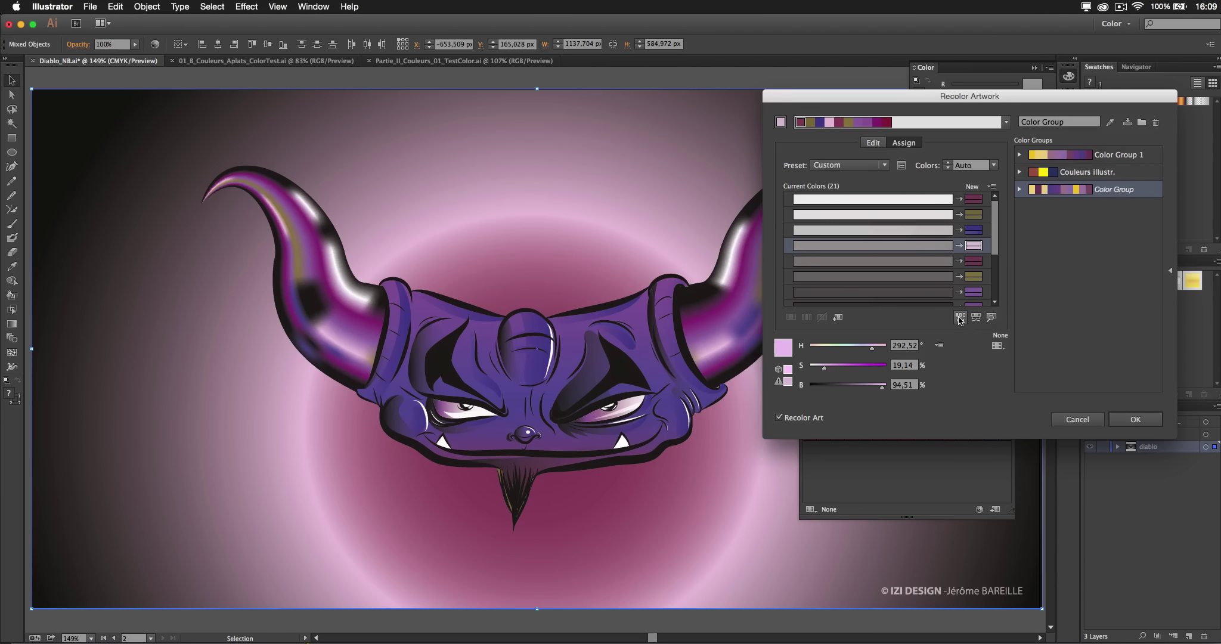
Randomize the new colors' saturation and brightness again and reshuffle their order for an olive background with a pink-purple demon.
left_click(976, 317)
left_click(976, 317)
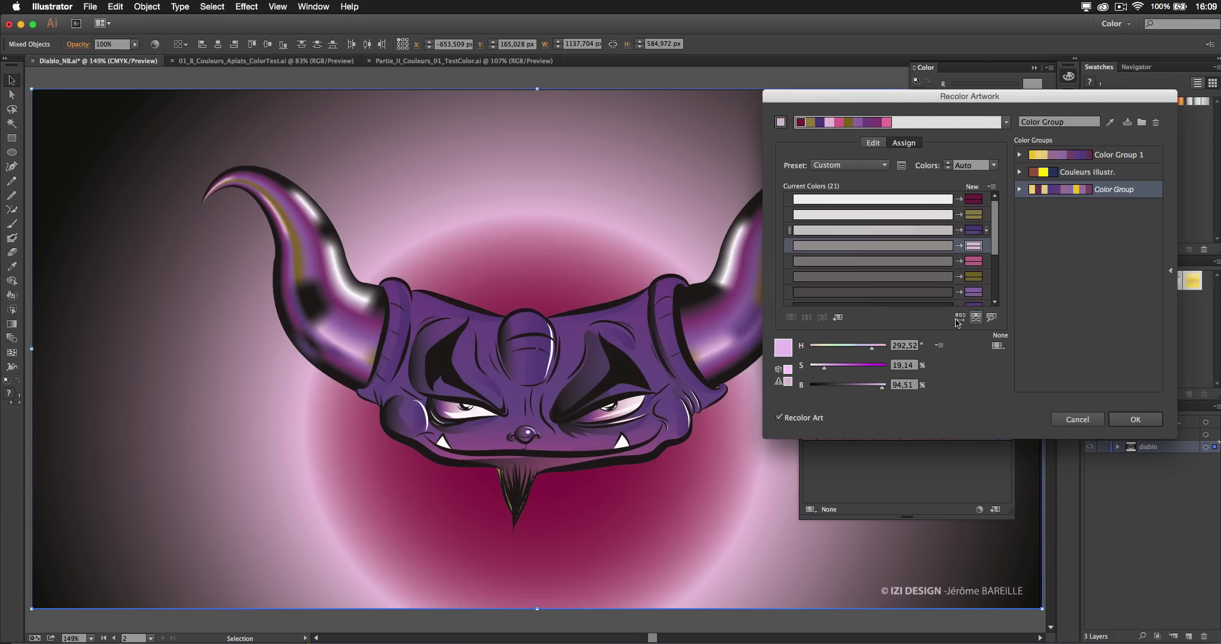
left_click(959, 318)
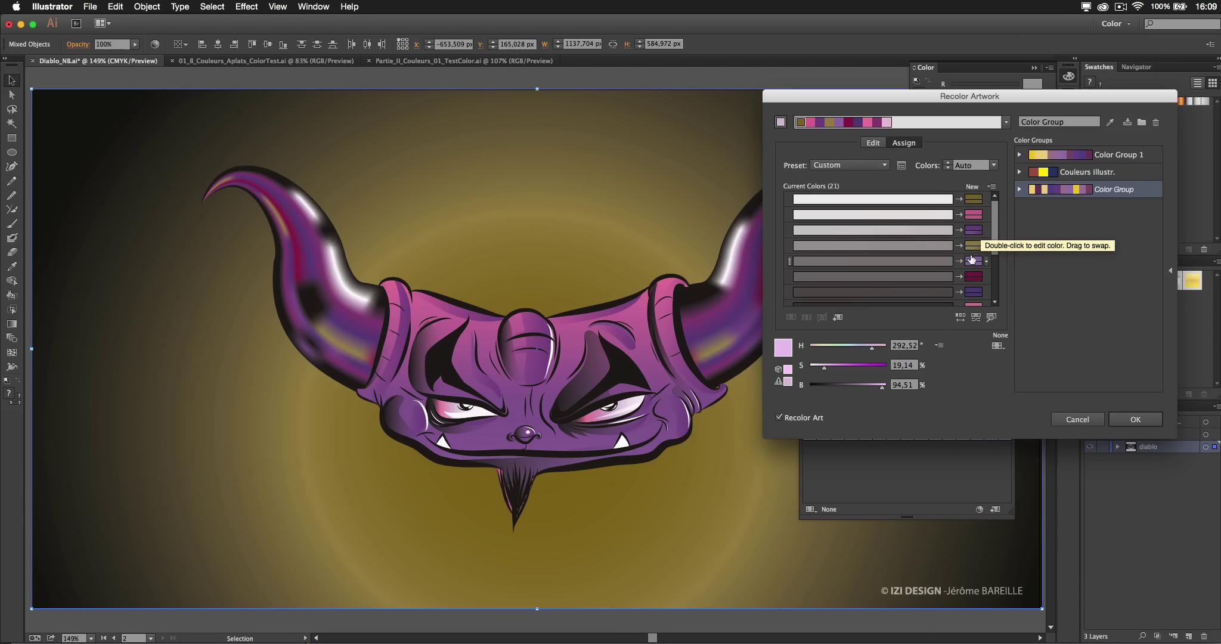
Apply the recoloring to the demon artwork and save the changes to the swatch group "Color Group".
scroll(968, 237, "down", 5)
scroll(972, 258, "up", 5)
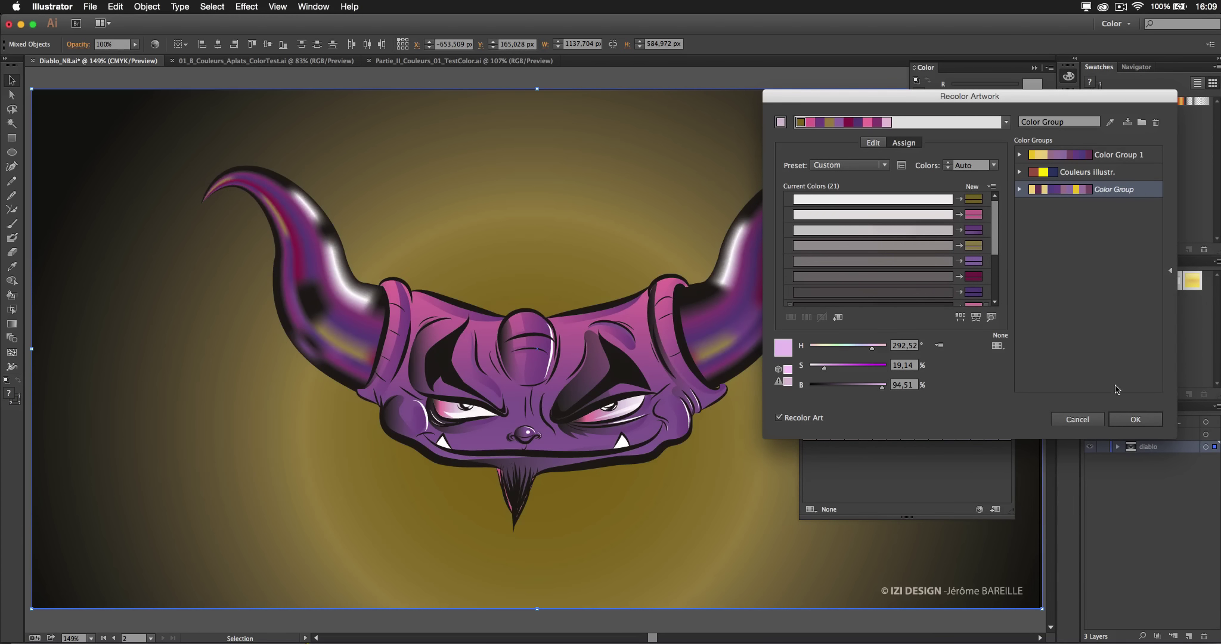
left_click(1134, 423)
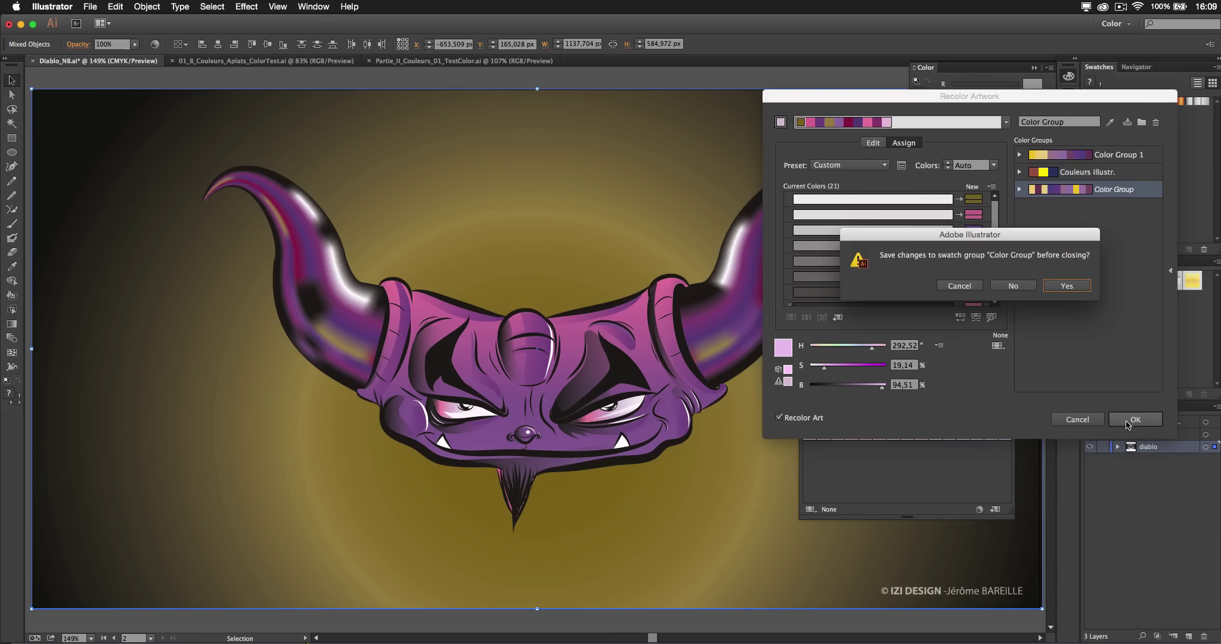
left_click(1059, 288)
Select only the olive gradient background path and open Recolor Artwork for it.
key("super")
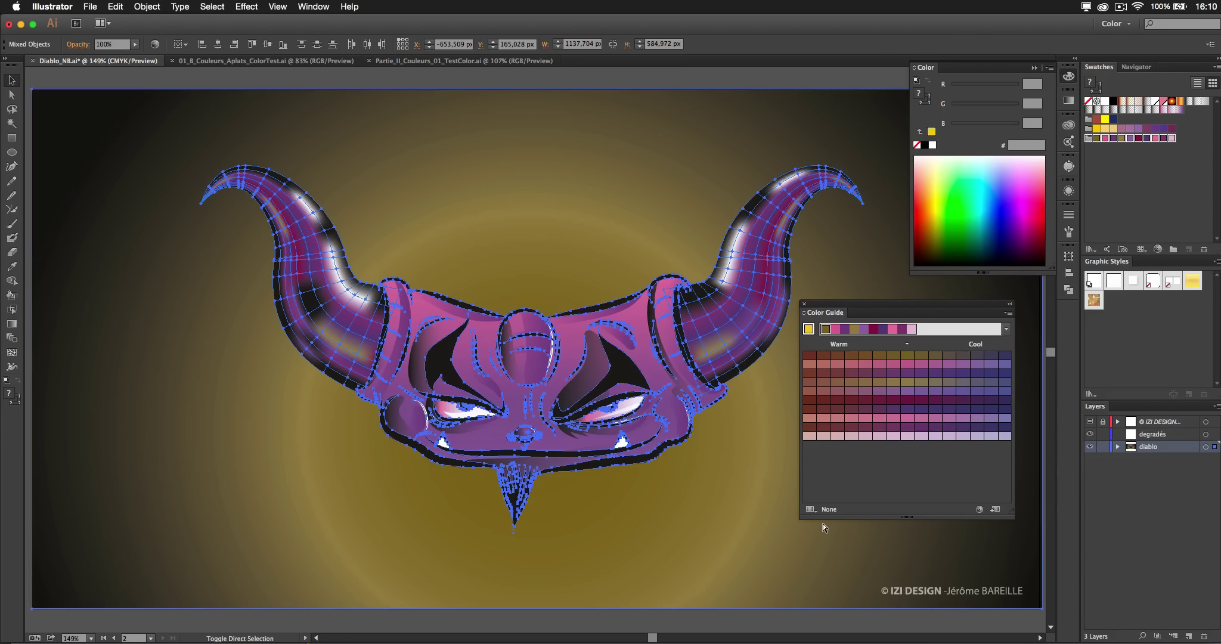
left_click(766, 550)
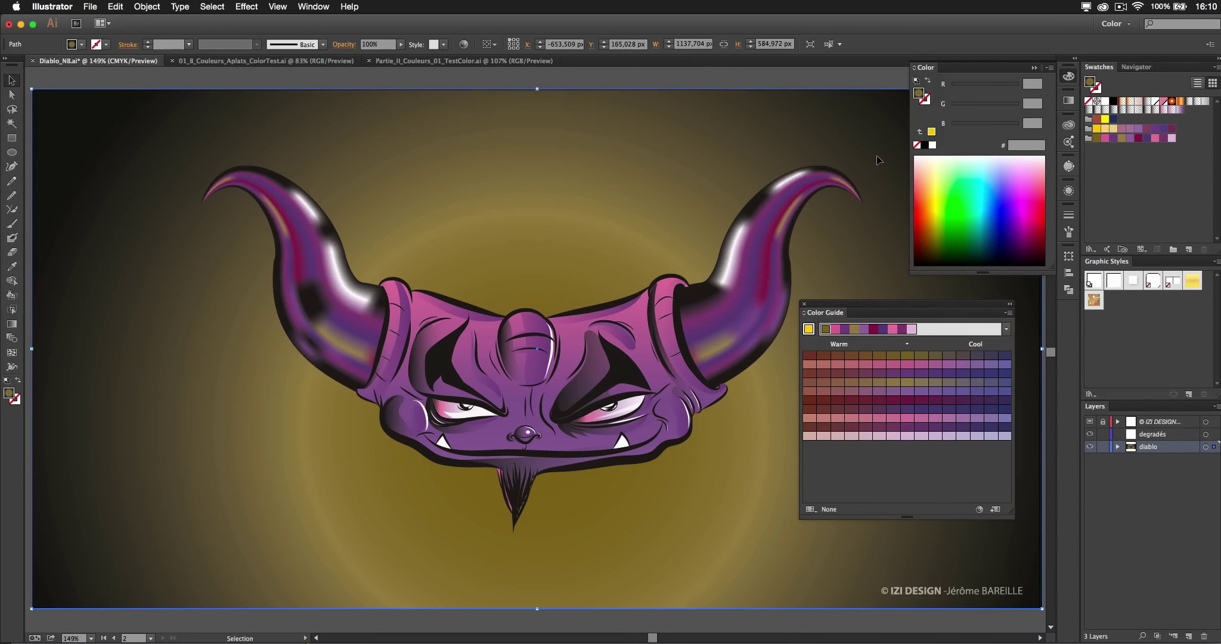
left_click(464, 44)
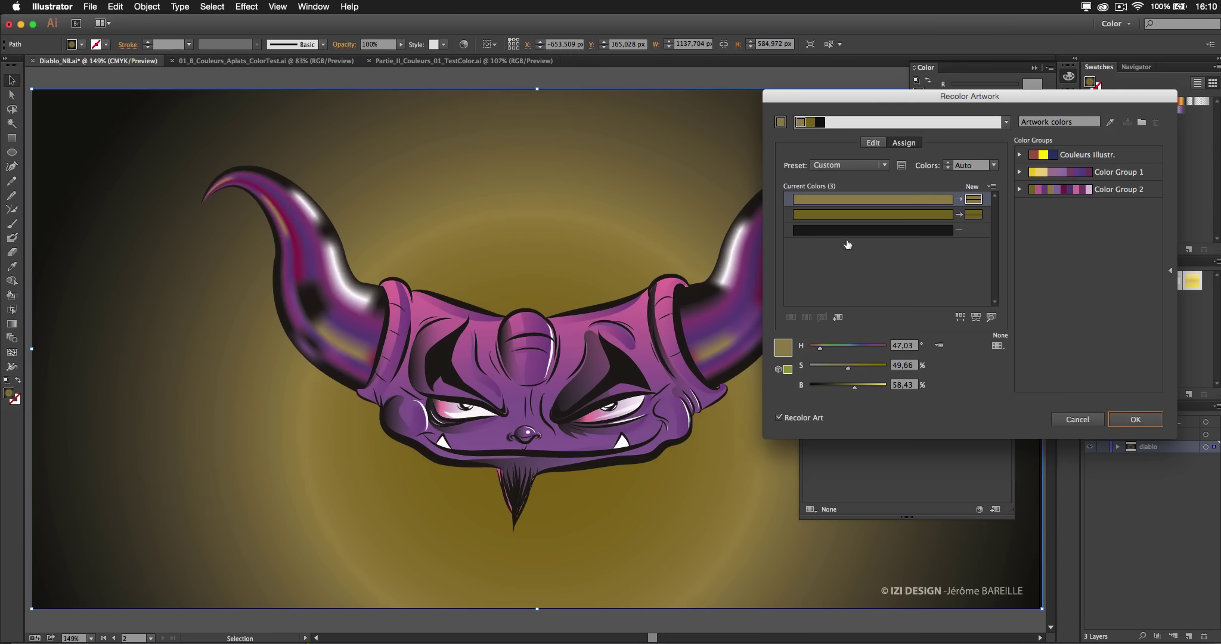
Move the background gradient's lighter olive to red and its darker olive to muted pink, H 350.13°, S 30.76%, on the color wheel.
left_click(876, 144)
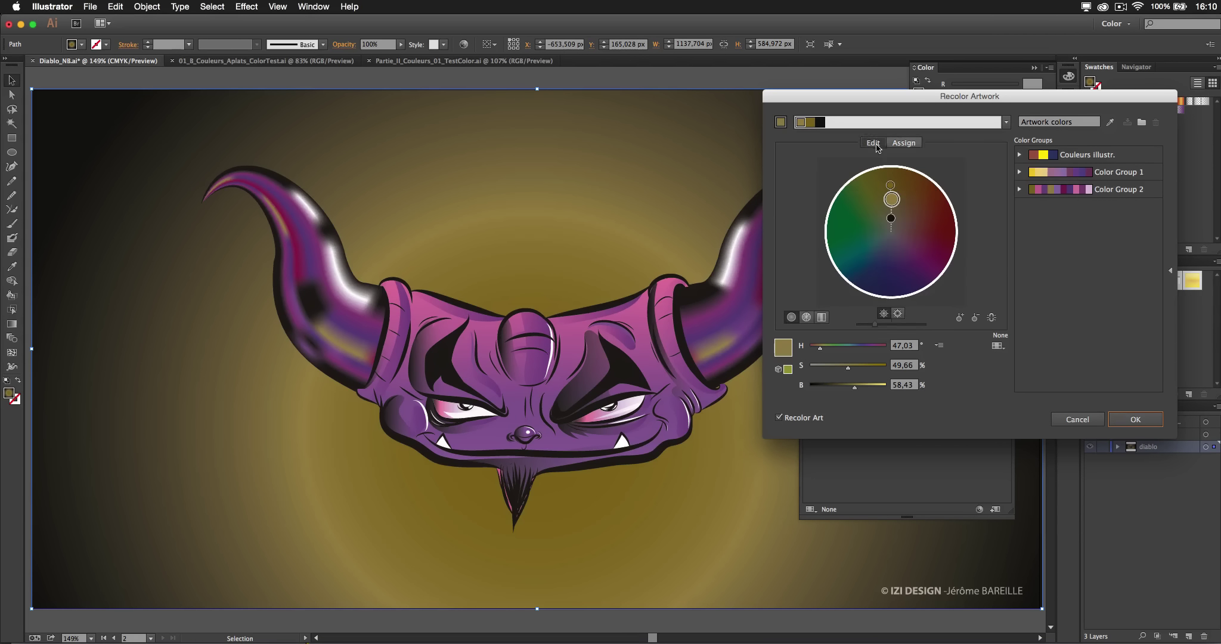
left_click_drag(892, 202, 939, 229)
mouse_move(890, 185)
left_mouse_down()
mouse_move(928, 206)
mouse_move(929, 256)
mouse_move(911, 235)
left_mouse_up()
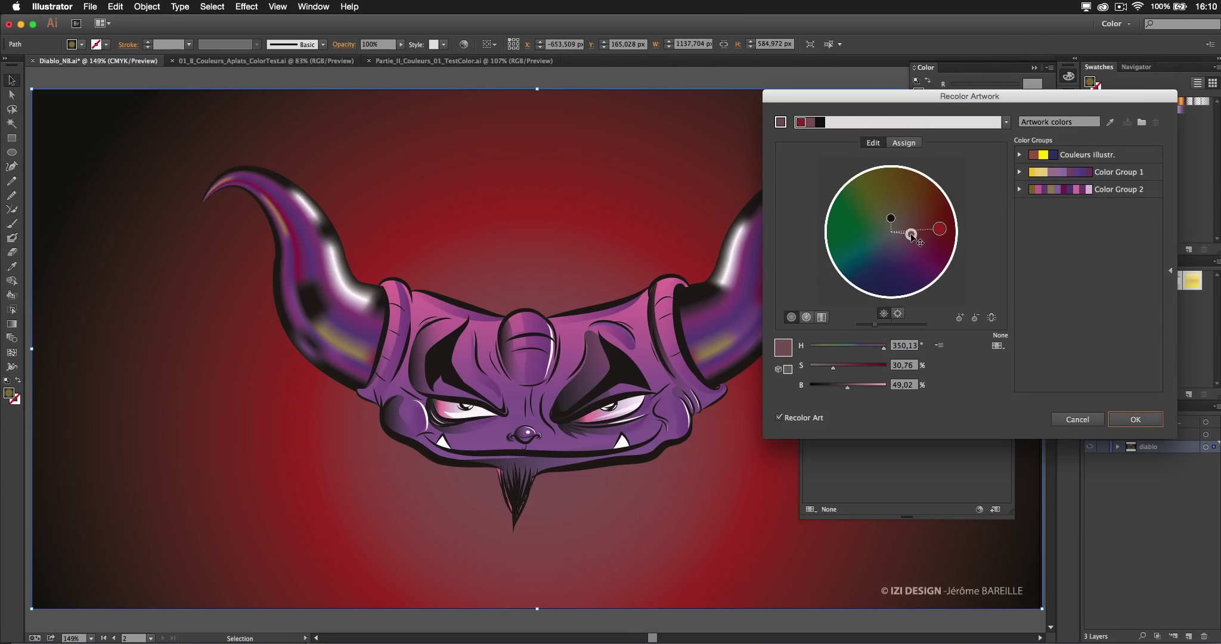
Apply the red and muted pink recoloring to the background gradient and bring up the 01_B_Couleurs_Aplats_ColorTest.ai document.
key("Return")
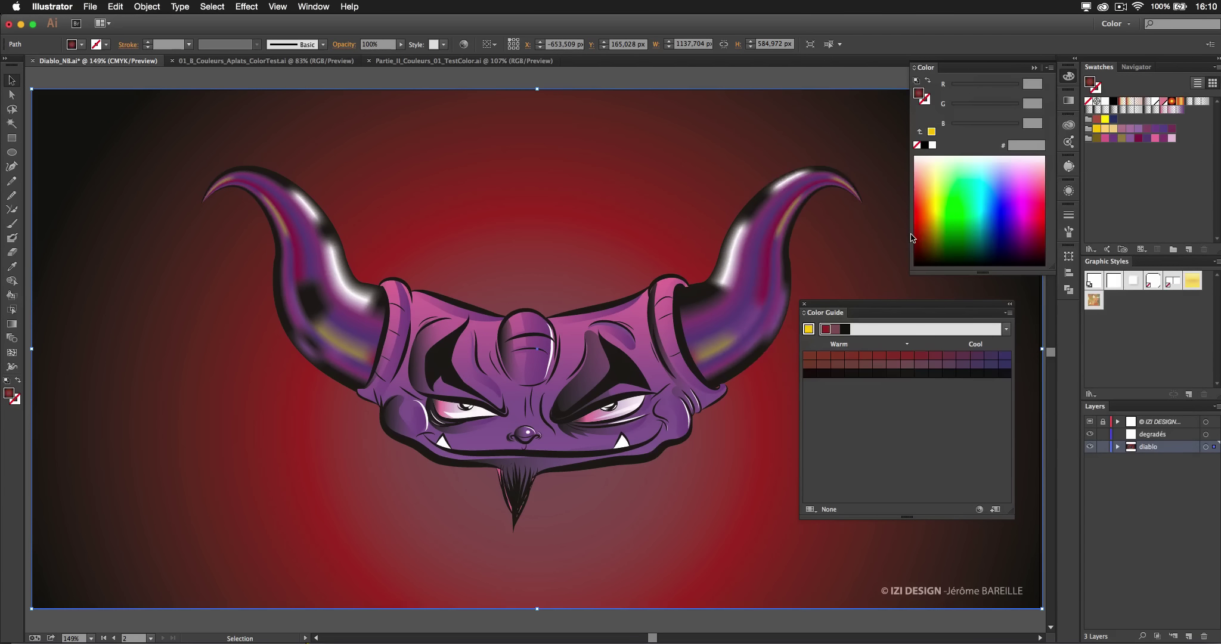
left_click(253, 61)
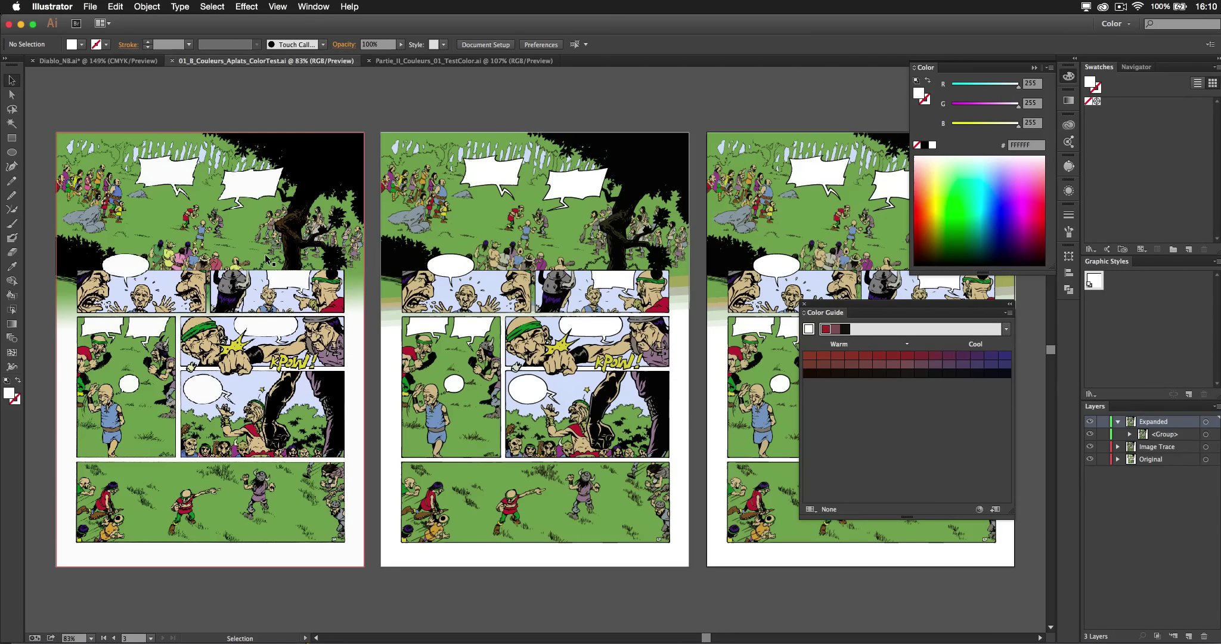
Switch to Adobe Bridge and compare full-screen previews of 01_C_Couleurs.tif and the flat-color page 01_B_Couleurs_Aplats.tif.
key("super+Tab")
key("super+Tab")
key("super+Tab")
key("super+Tab")
key("super+Tab")
key("super+Tab")
key("super+Tab")
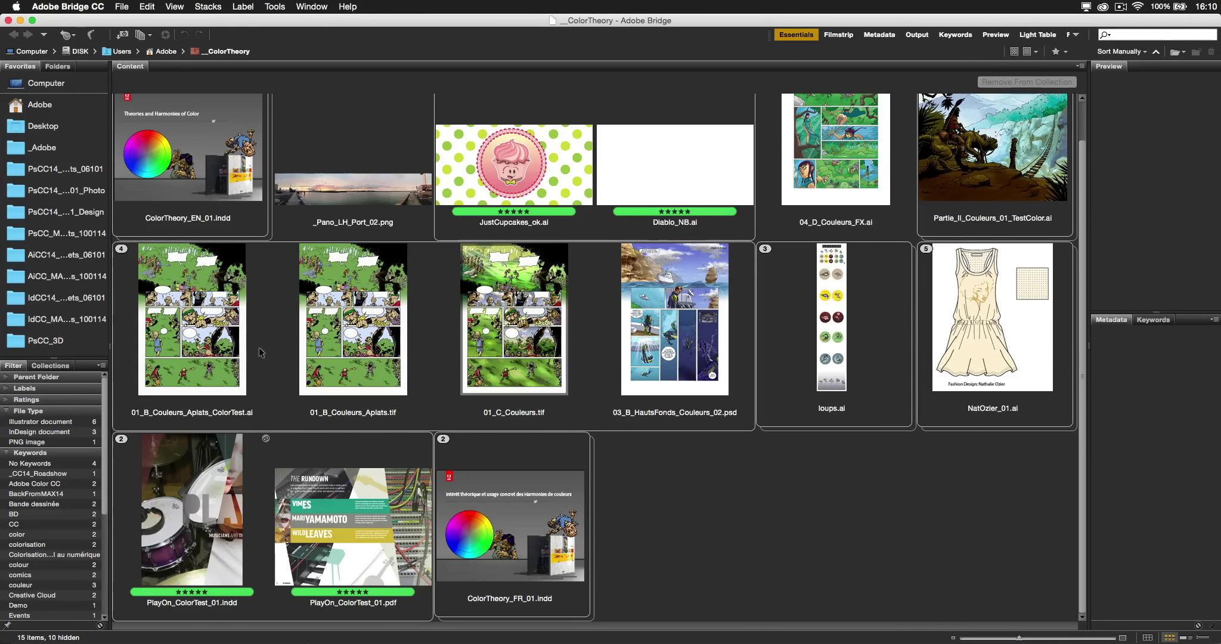
left_click(460, 362)
key("space")
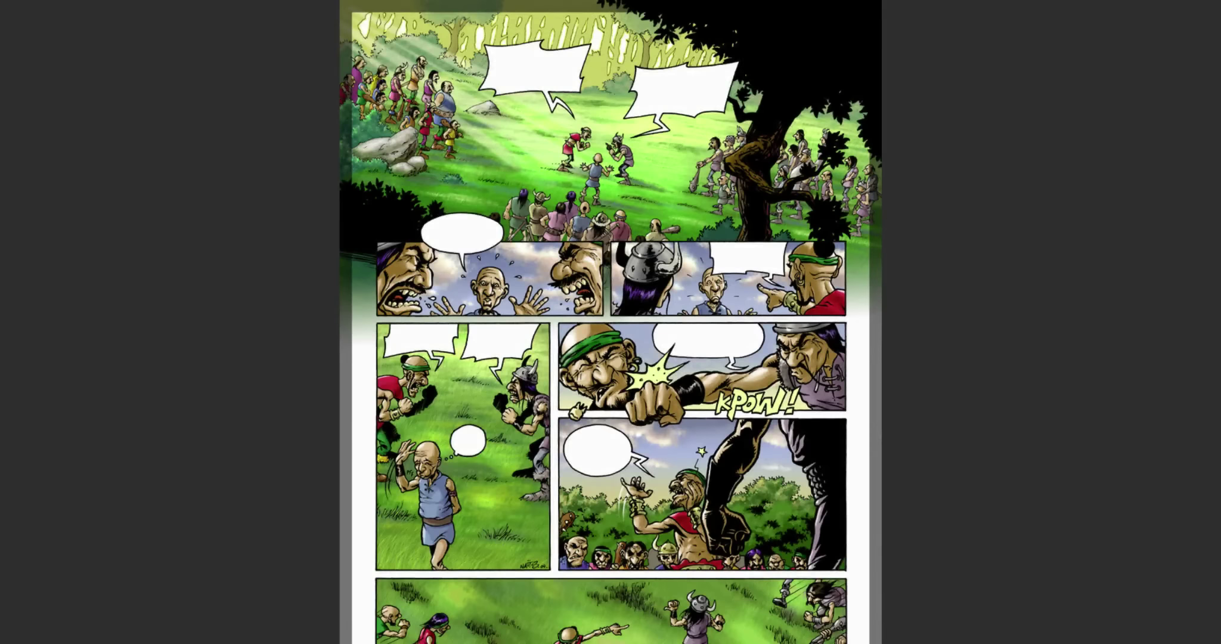
key("Right")
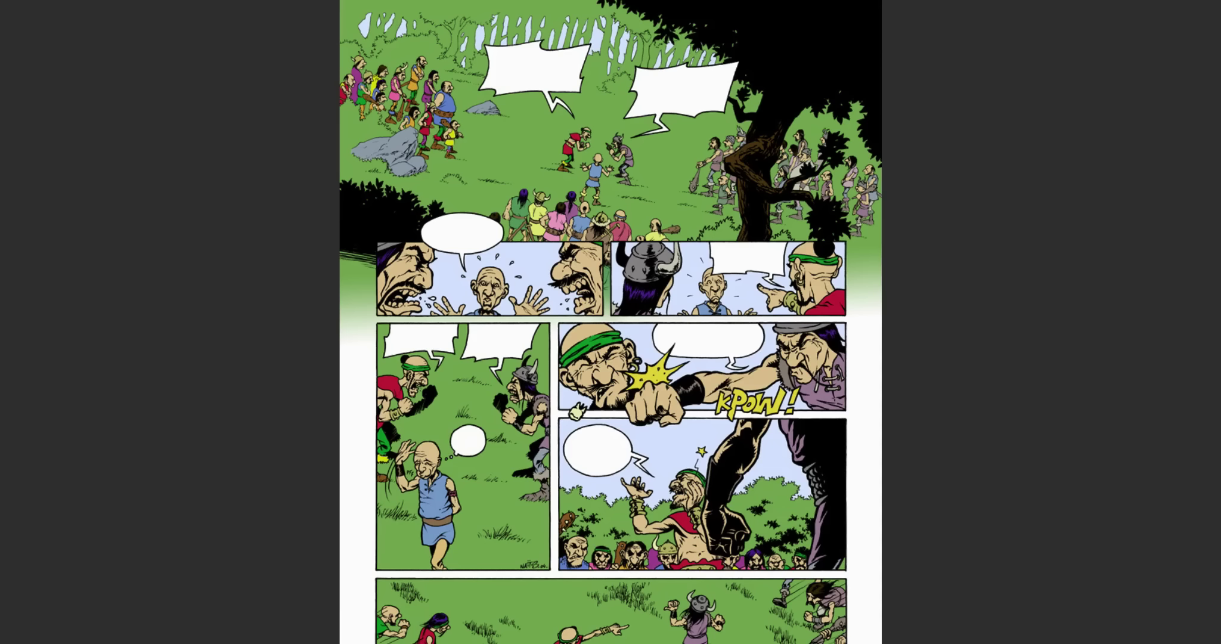
key("space")
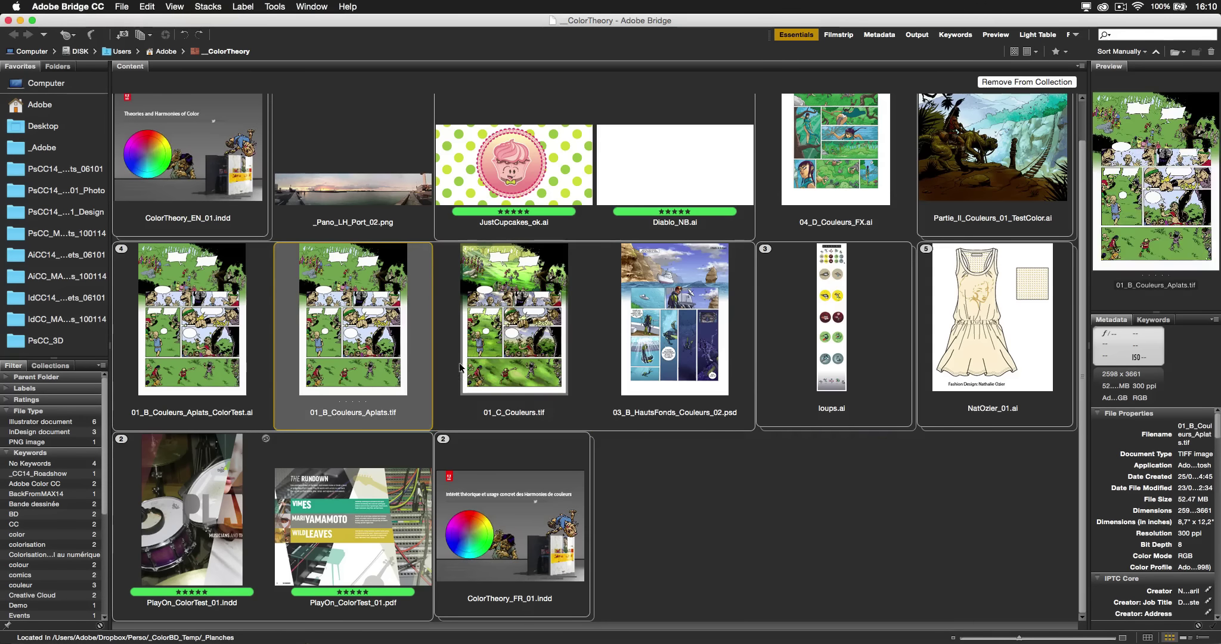
Return to Illustrator and clear the Color Guide and Color panels away from the comic pages.
key("super+Tab")
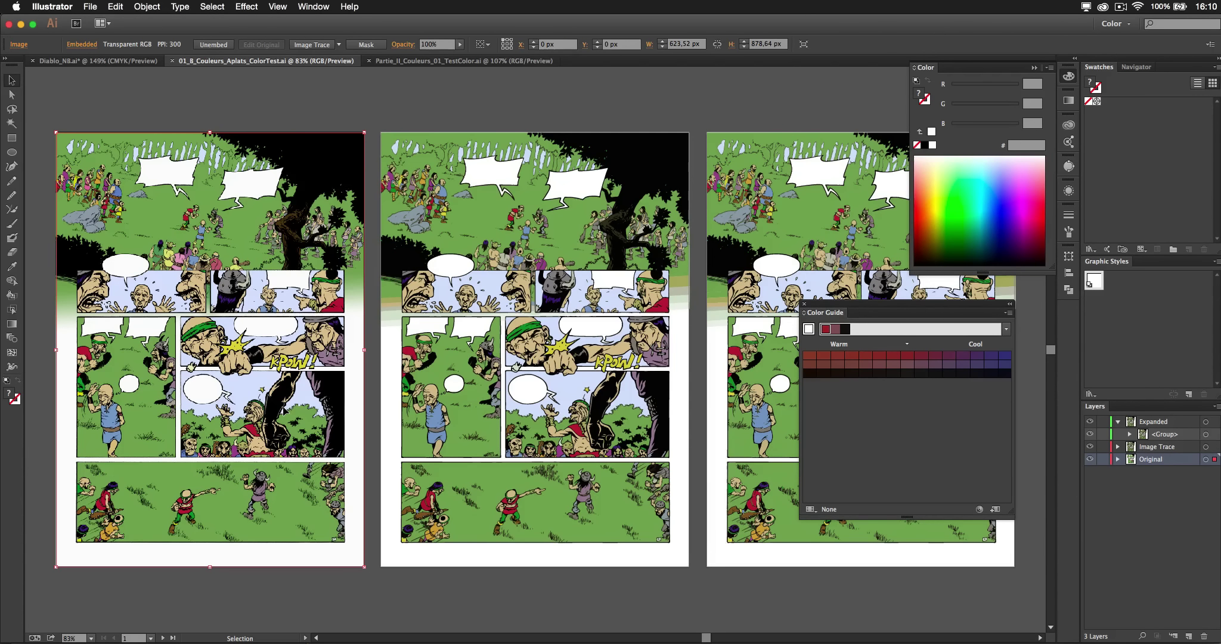
left_click(804, 306)
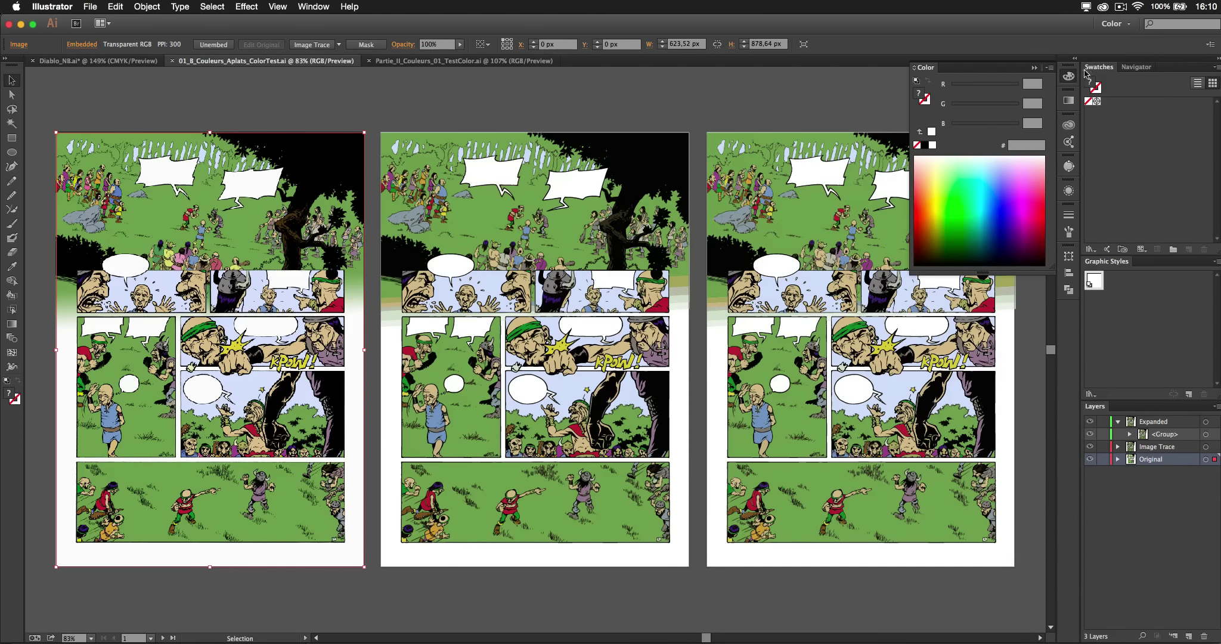
left_click(1035, 67)
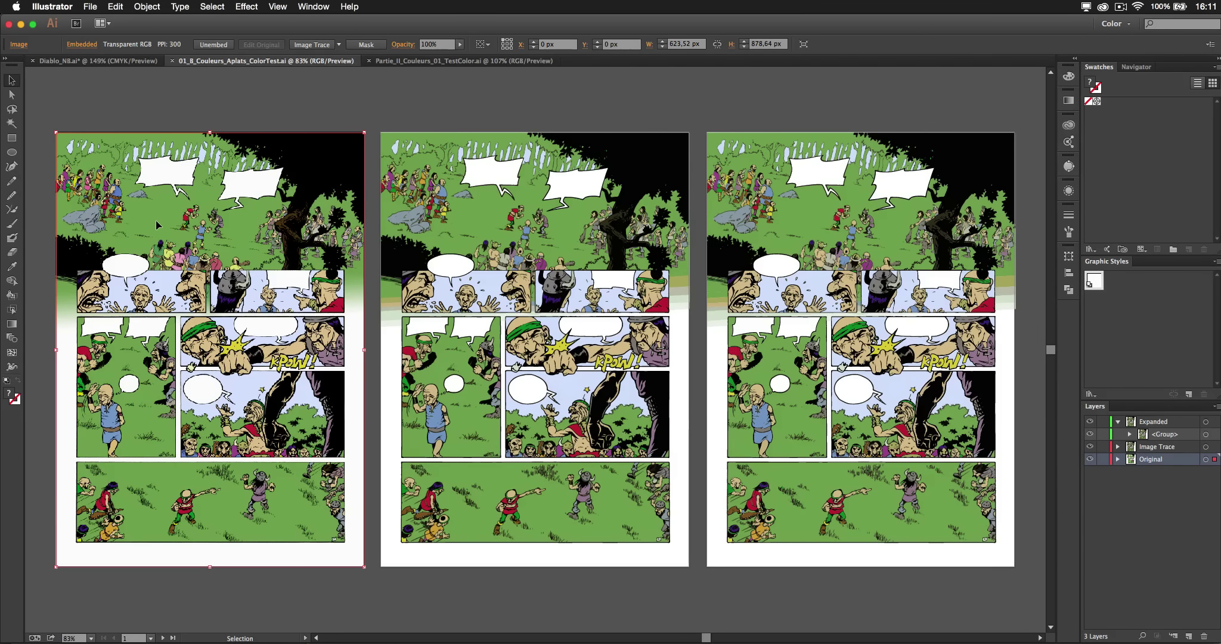
Select the middle traced comic page and examine its Image Trace settings and the available presets.
left_click(456, 310)
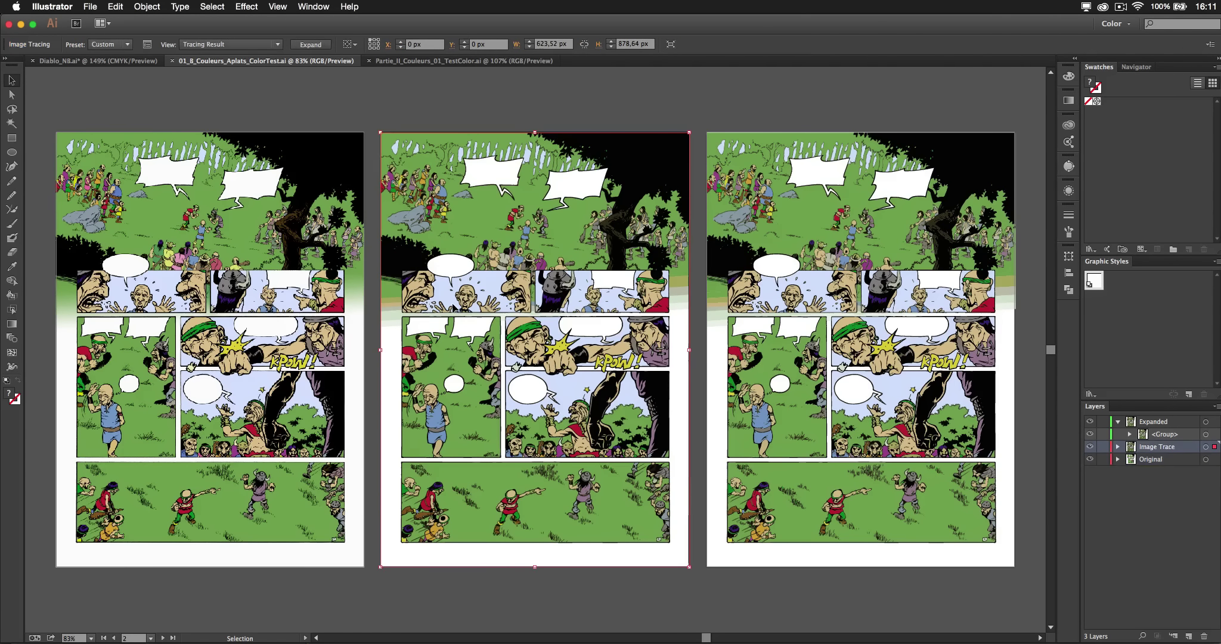
left_click(1069, 168)
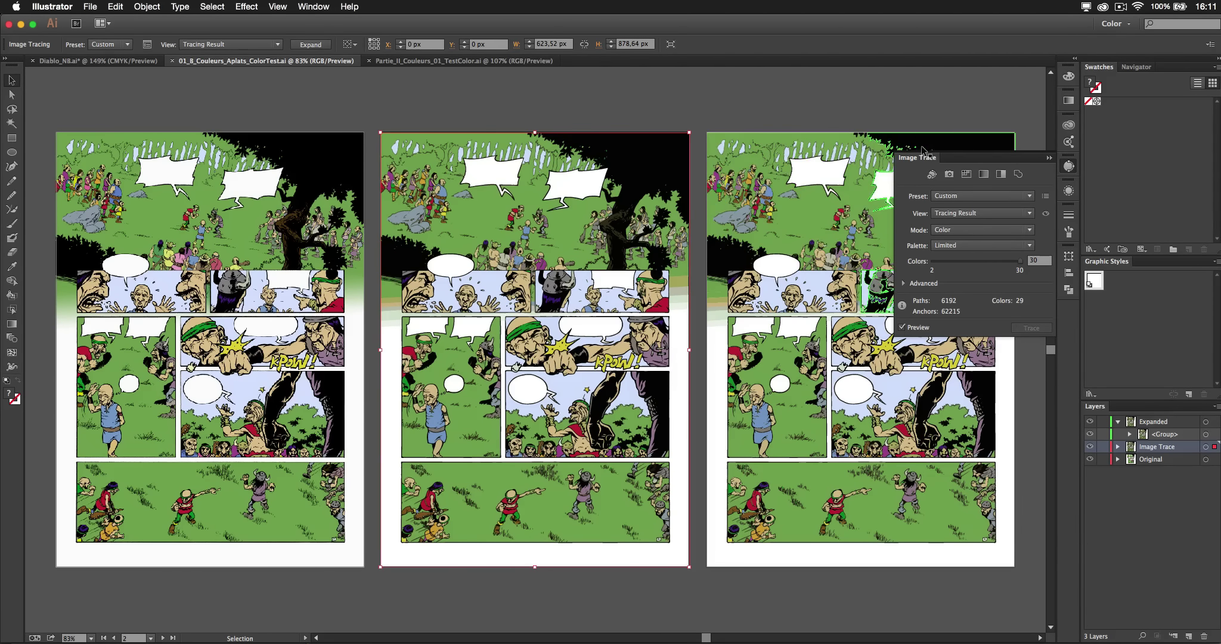
left_click(984, 195)
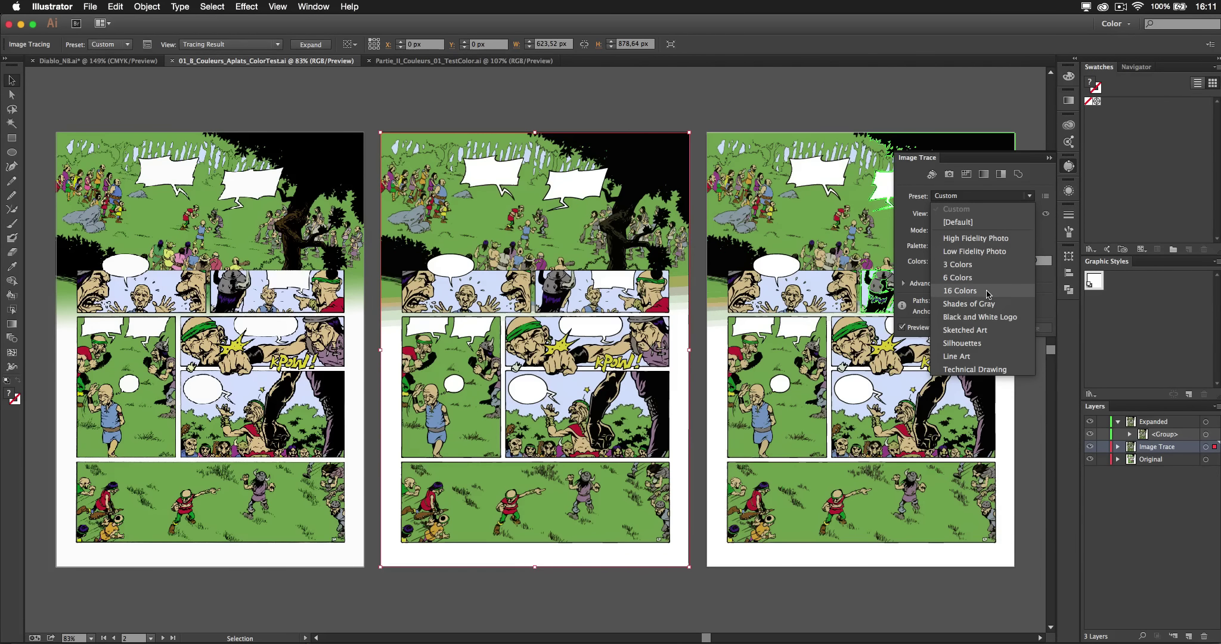
left_click(1051, 246)
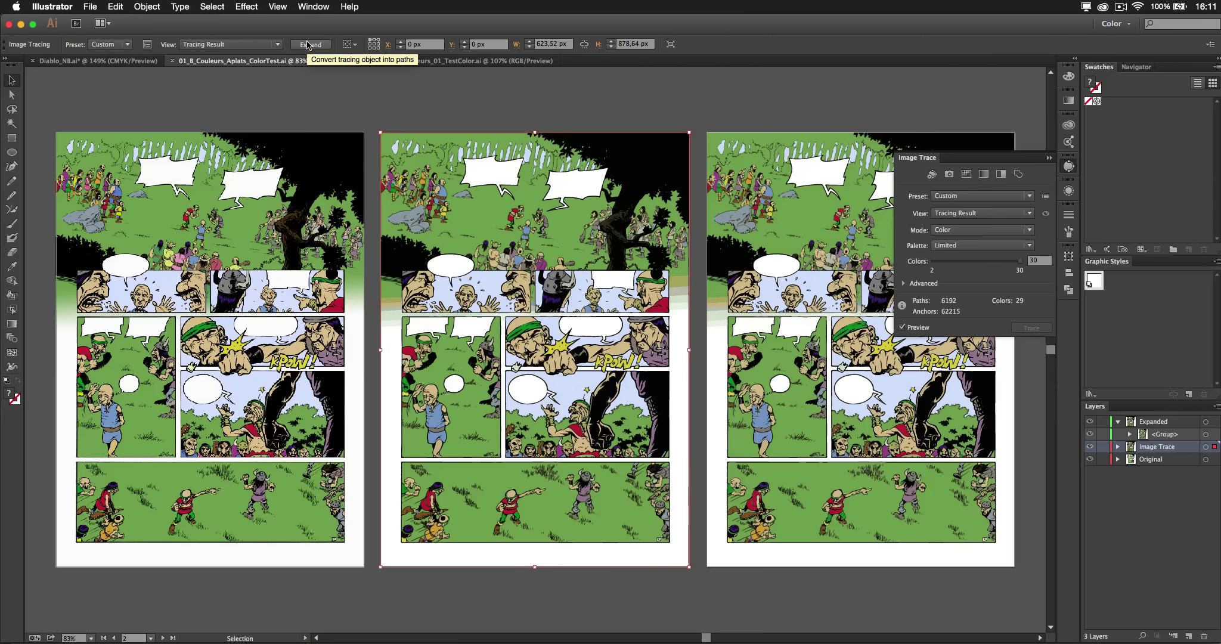
Select the expanded comic page group and open Recolor Artwork with its colors shown on the color wheel.
left_click(795, 216)
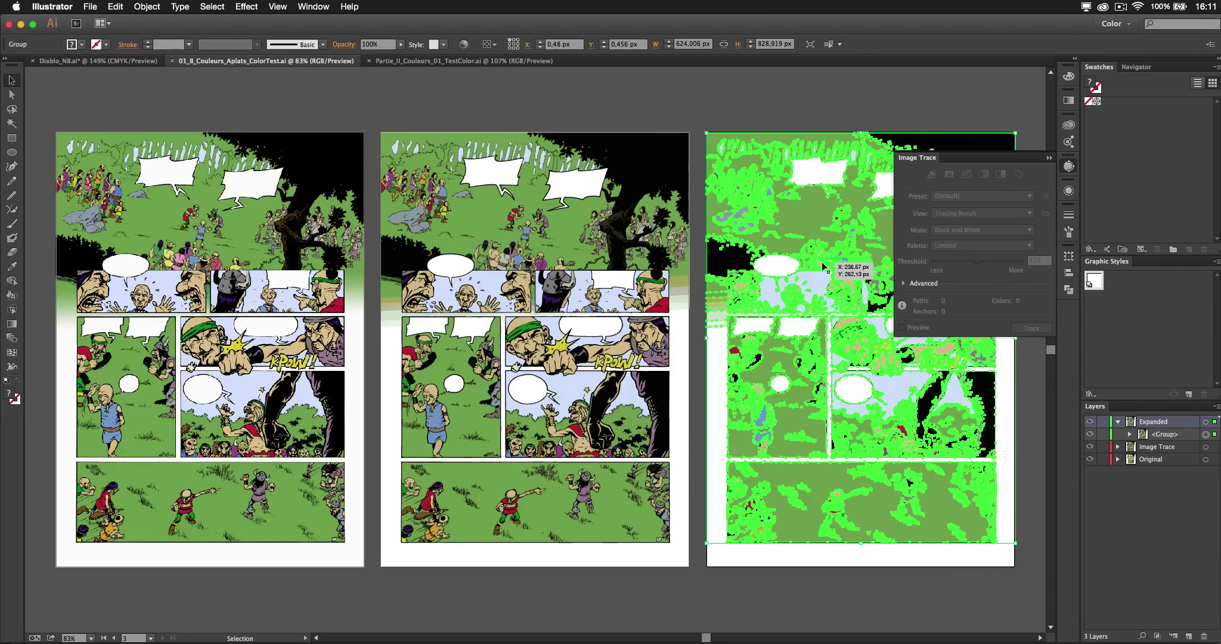
key("super+0")
key("v")
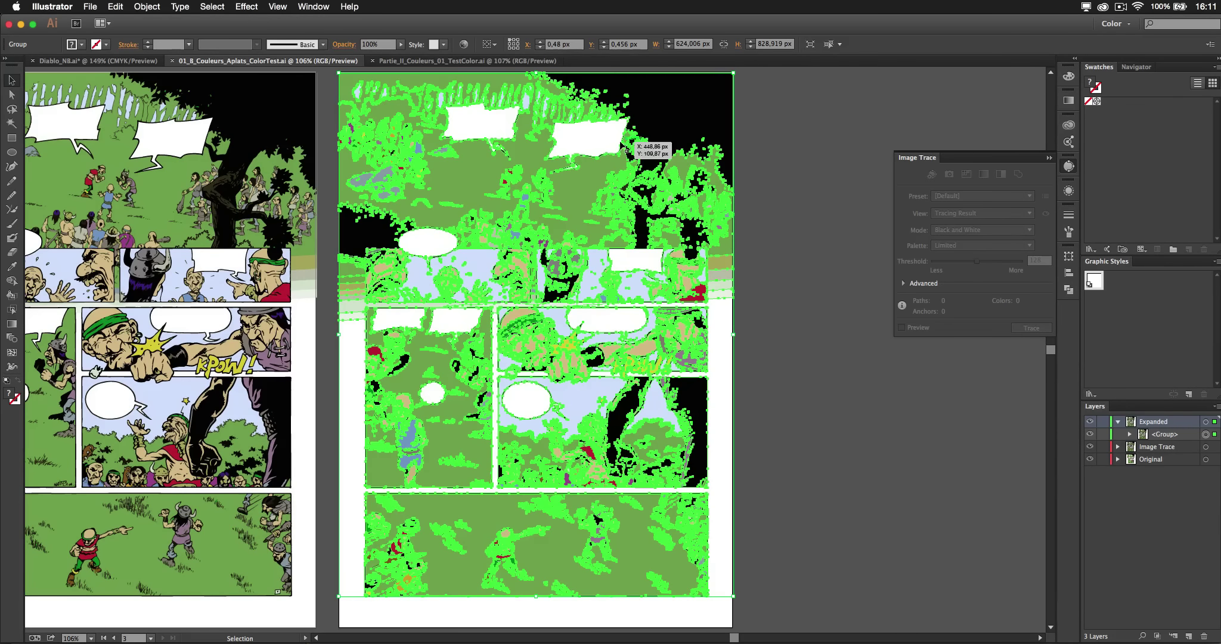
left_click(464, 45)
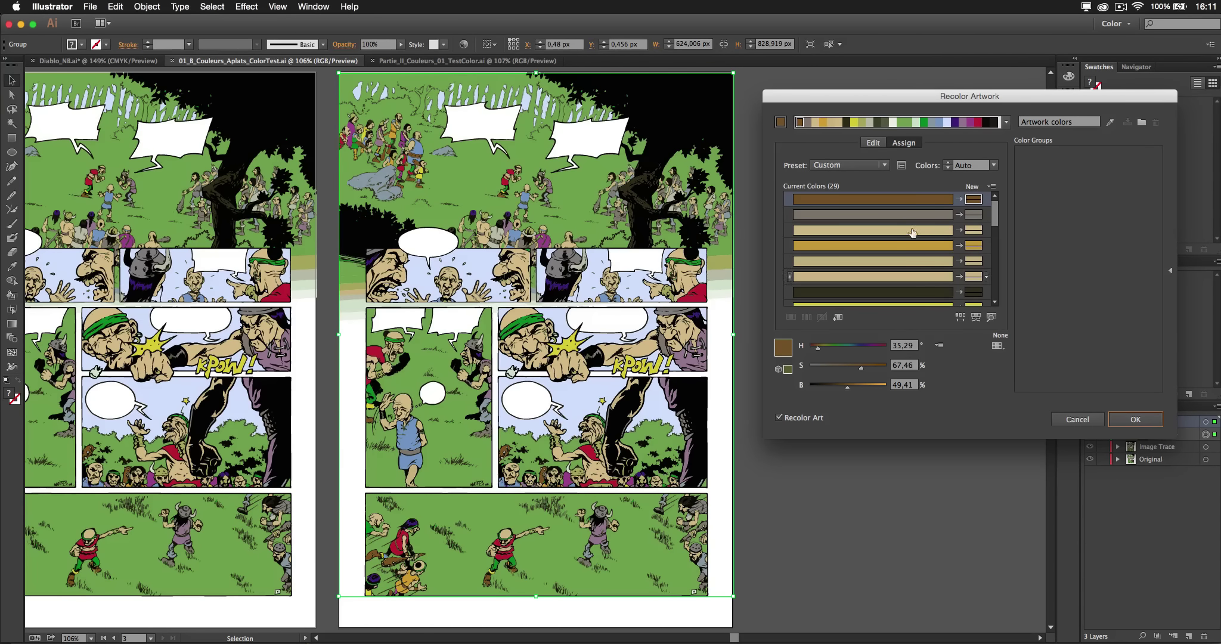
left_click(874, 144)
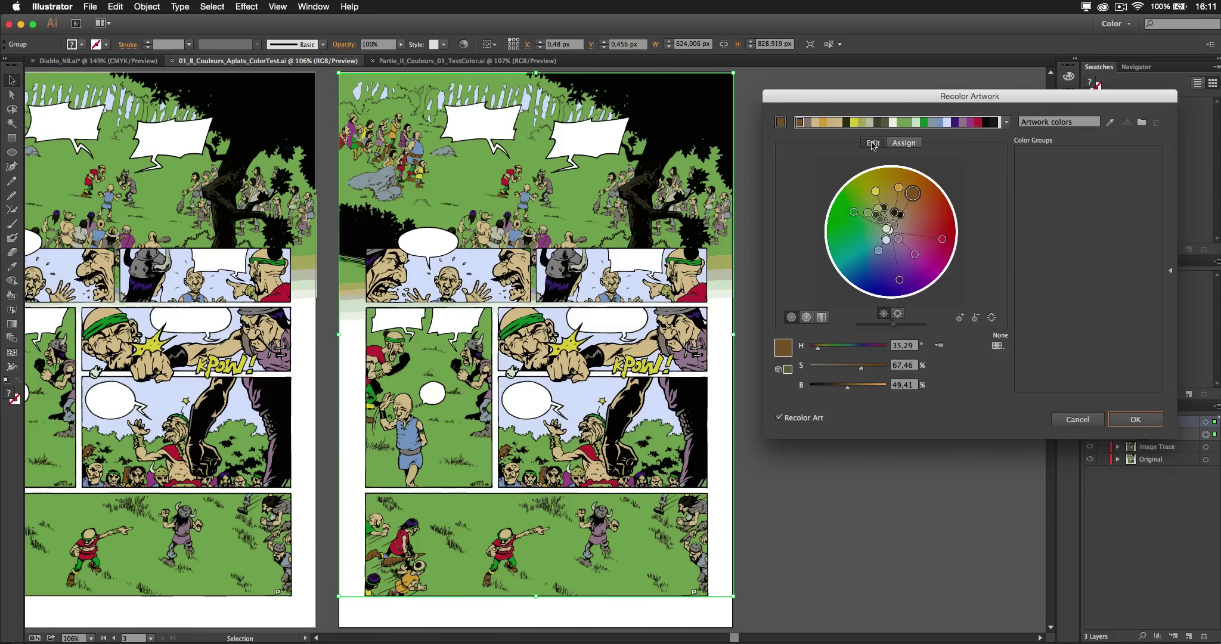
Apply a global adjustment of -6% temperature to the expanded comic page's colors.
left_click(940, 346)
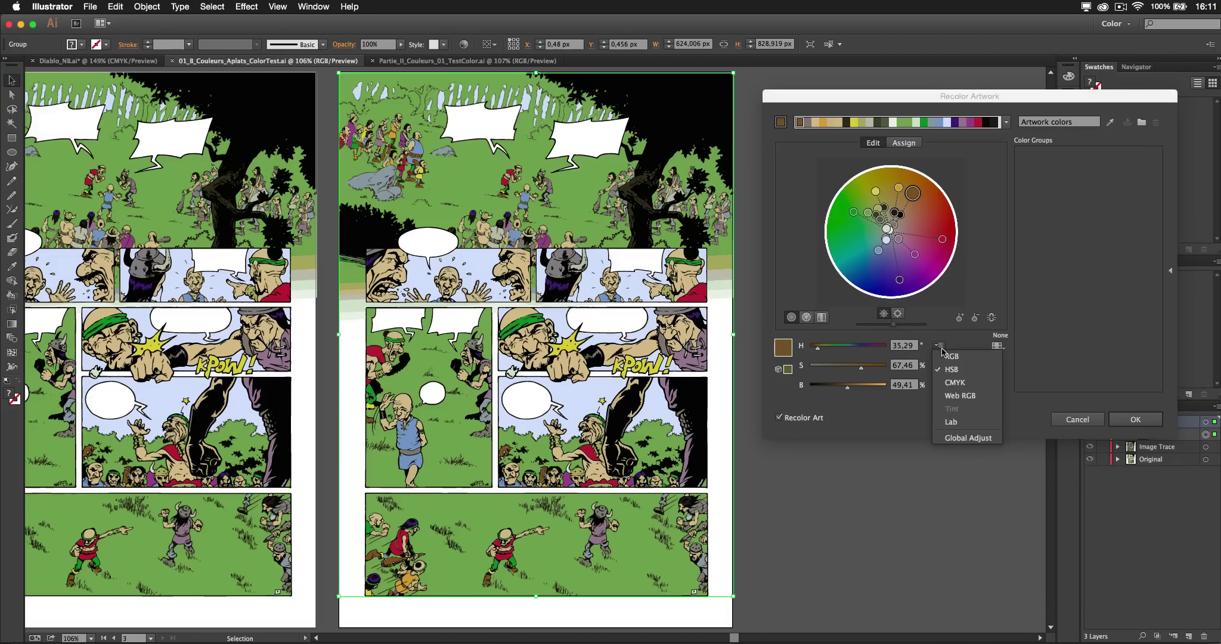
left_click(956, 439)
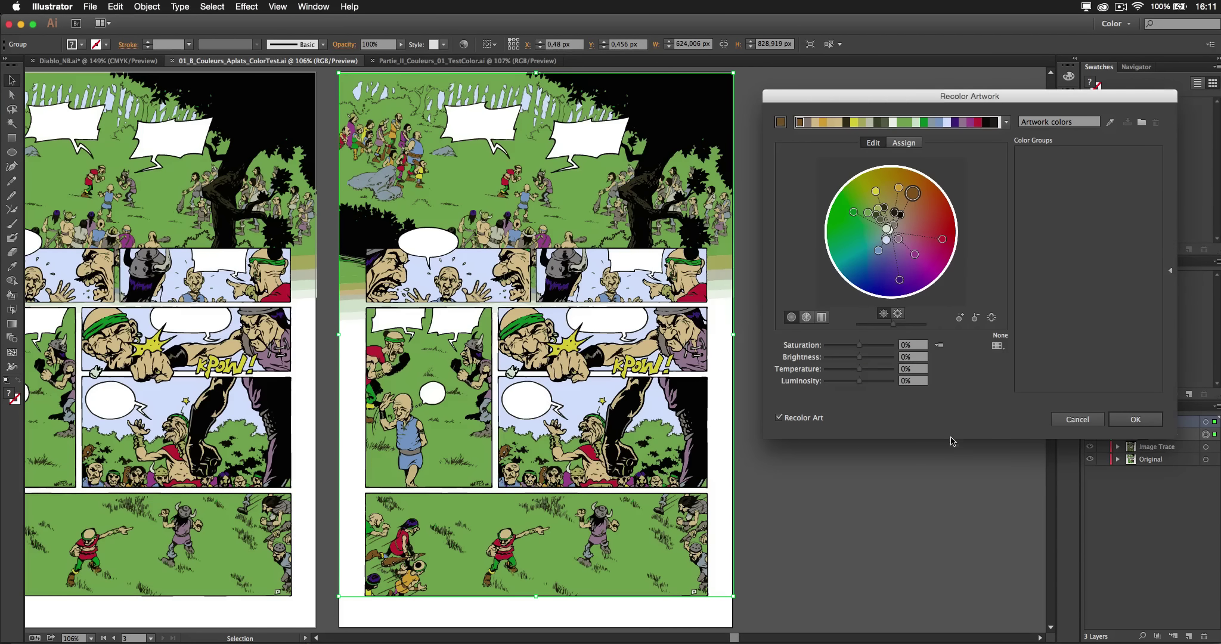
mouse_move(859, 373)
left_mouse_down()
mouse_move(886, 373)
mouse_move(848, 378)
mouse_move(857, 372)
left_mouse_up()
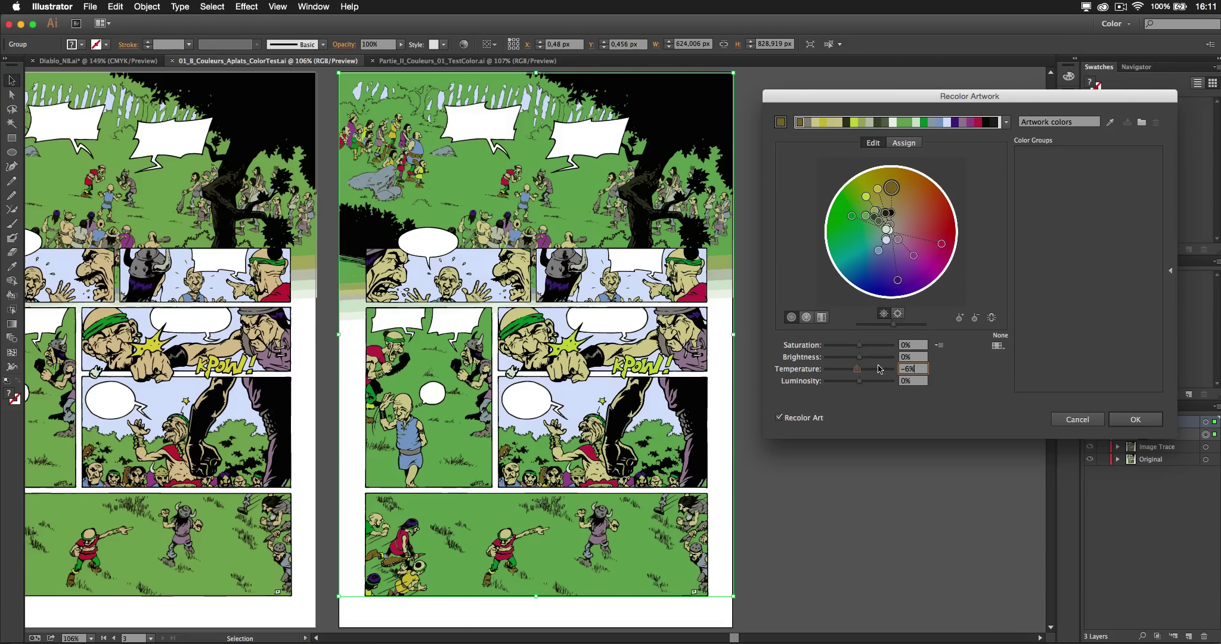
left_click(904, 142)
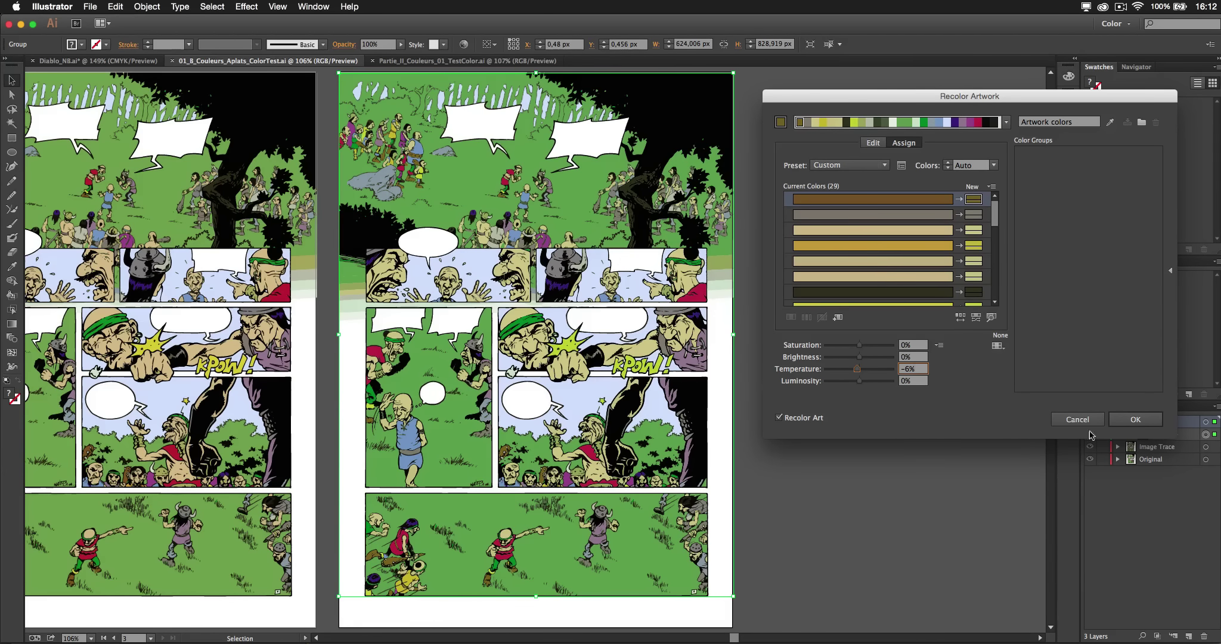
left_click(1136, 419)
key("a")
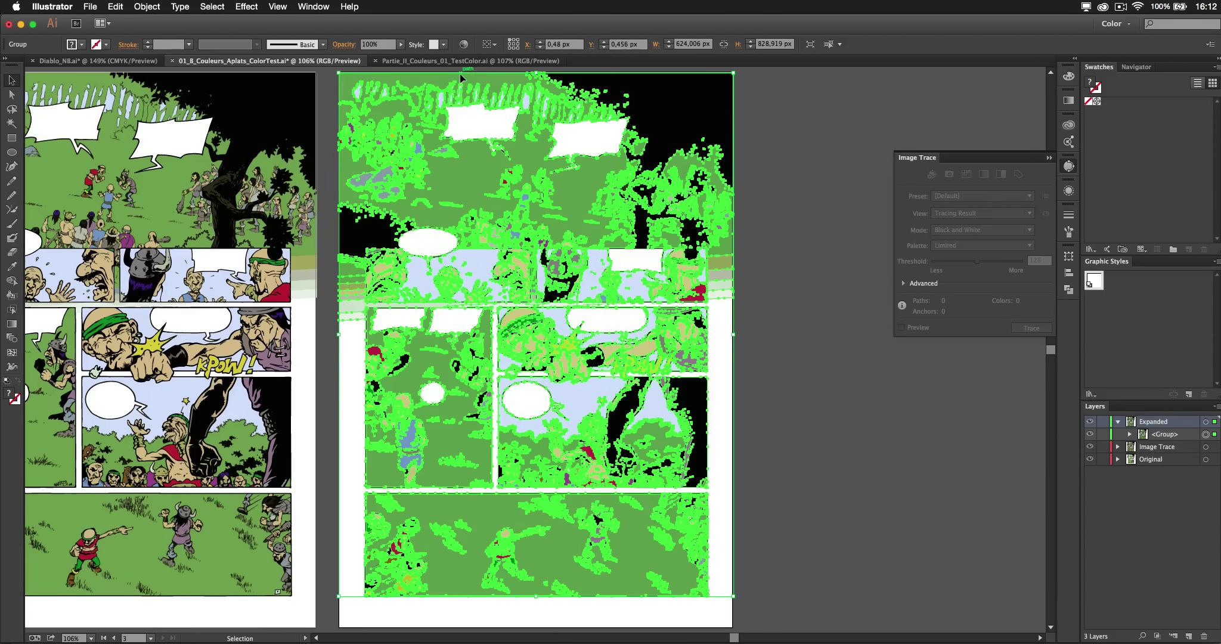
Switch to InDesign and bring up the PlayOn_ColorTest_01.indd document.
key("super+Tab")
key("super+Tab")
key("super+Tab")
key("super+Tab")
key("super+Tab")
key("super+Tab")
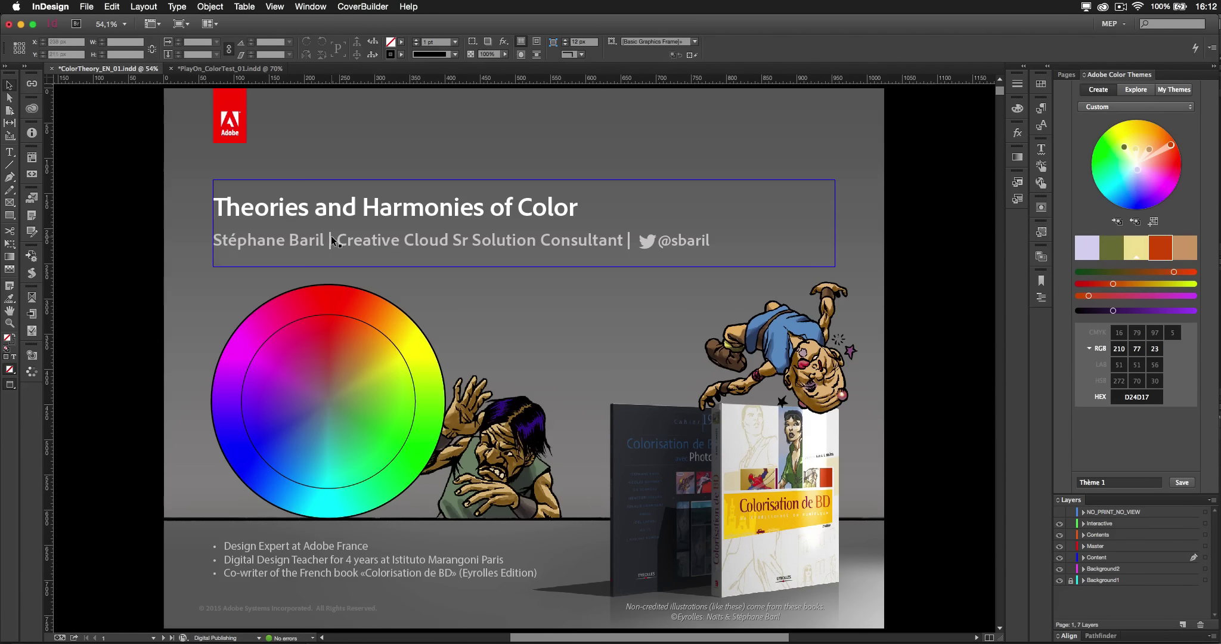
left_click(232, 69)
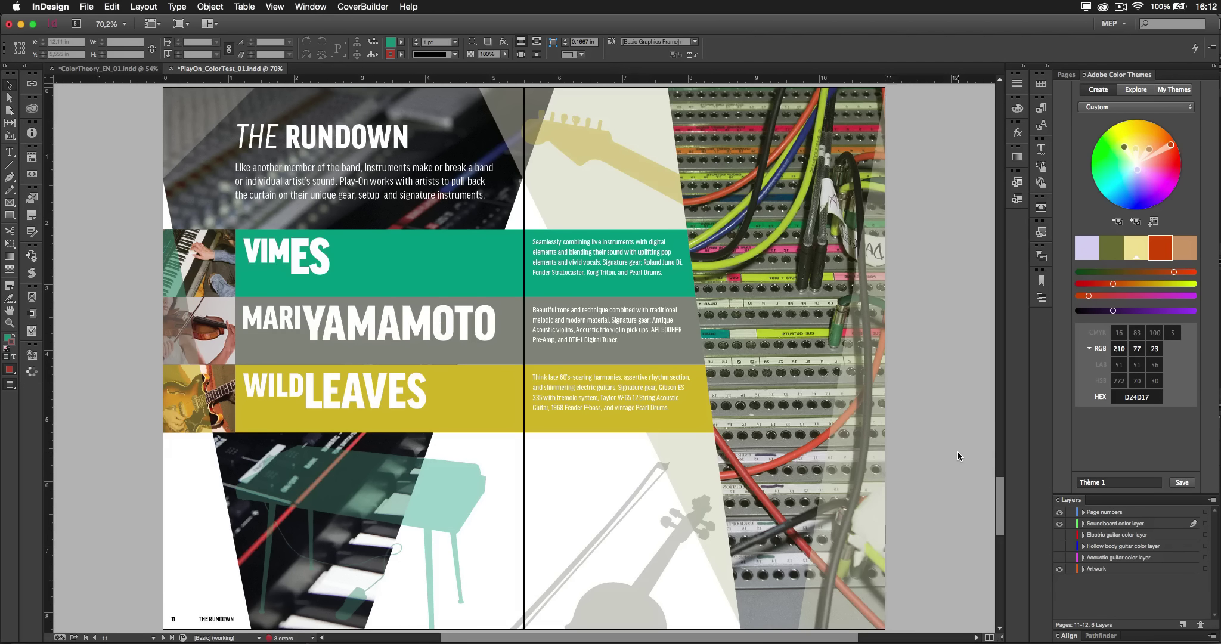
Examine the general and compression settings of the Quick-Color-Test-Ai PDF export preset for the spread, and leave without exporting.
key("super+e")
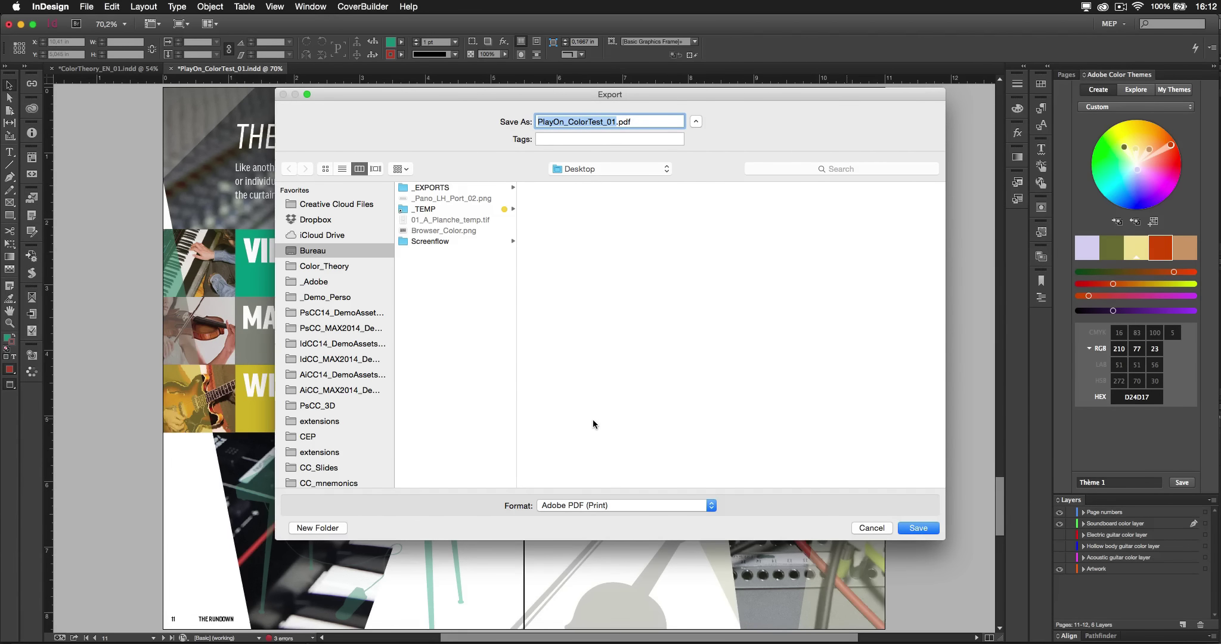
left_click(912, 529)
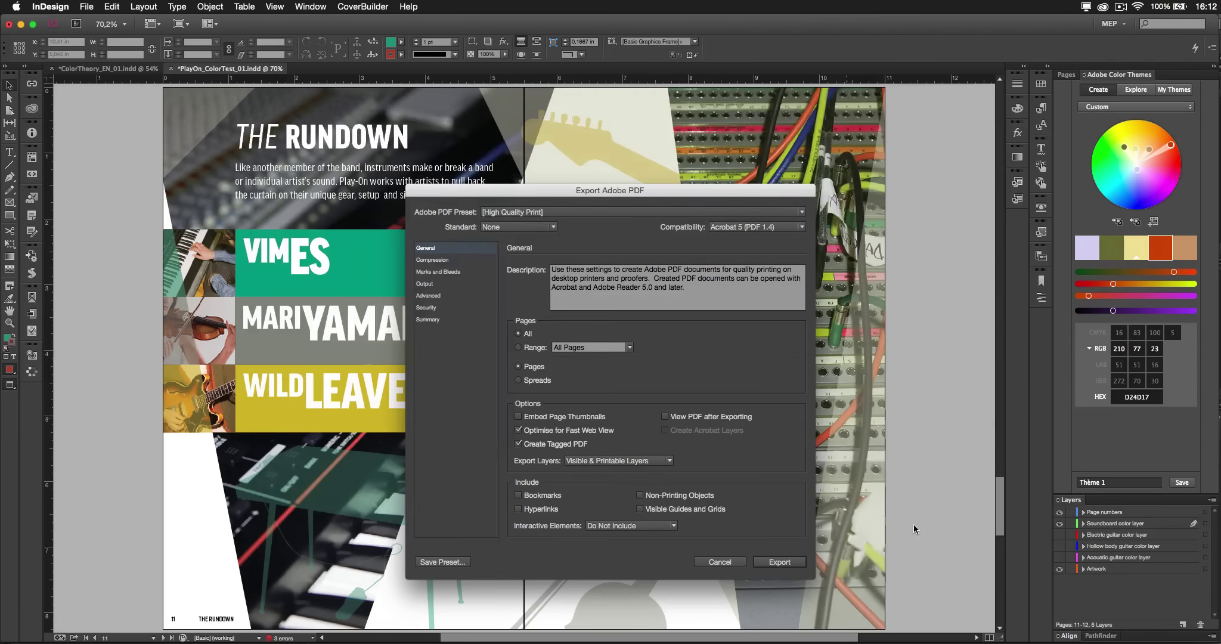
left_click(531, 213)
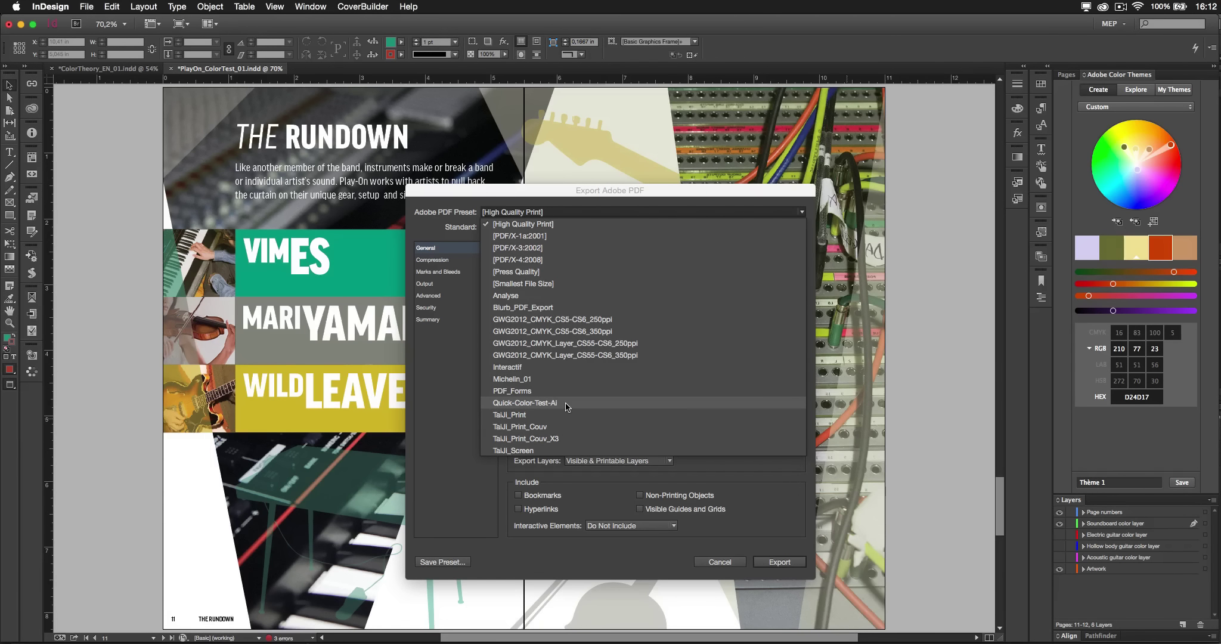
left_click(525, 403)
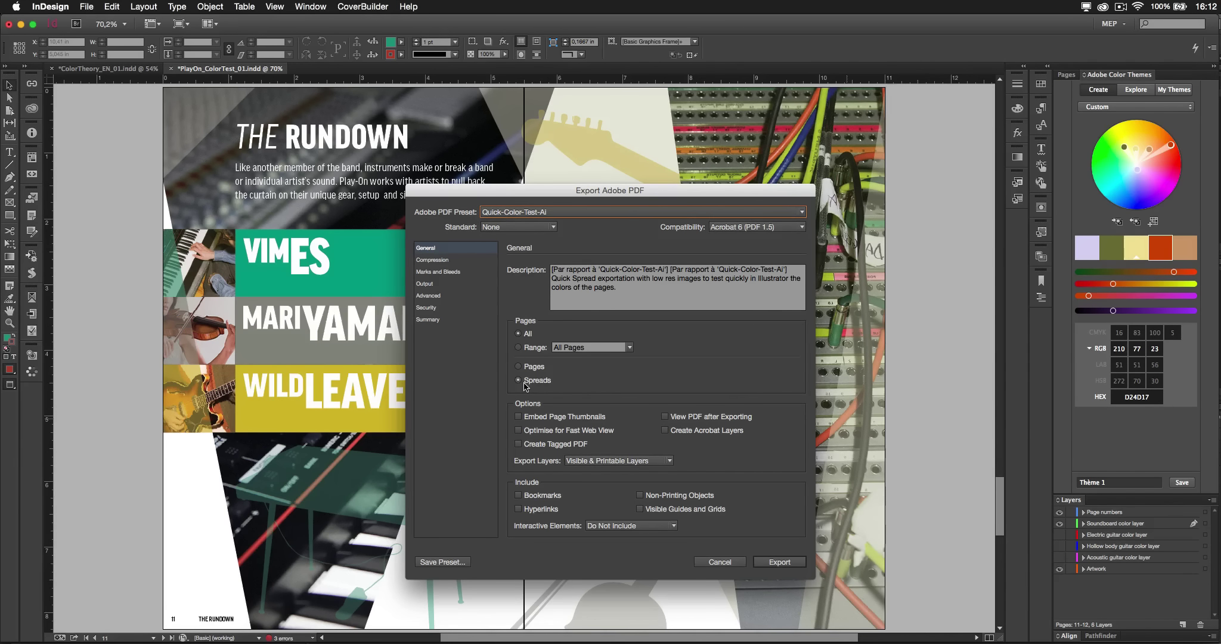
left_click(429, 261)
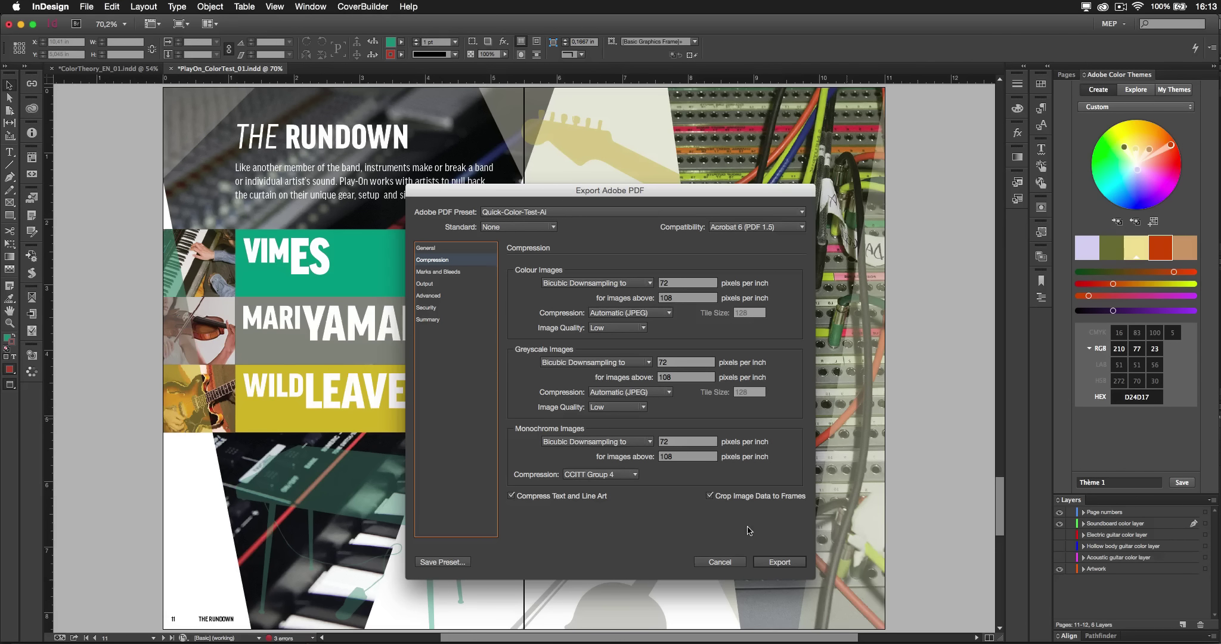
left_click(713, 559)
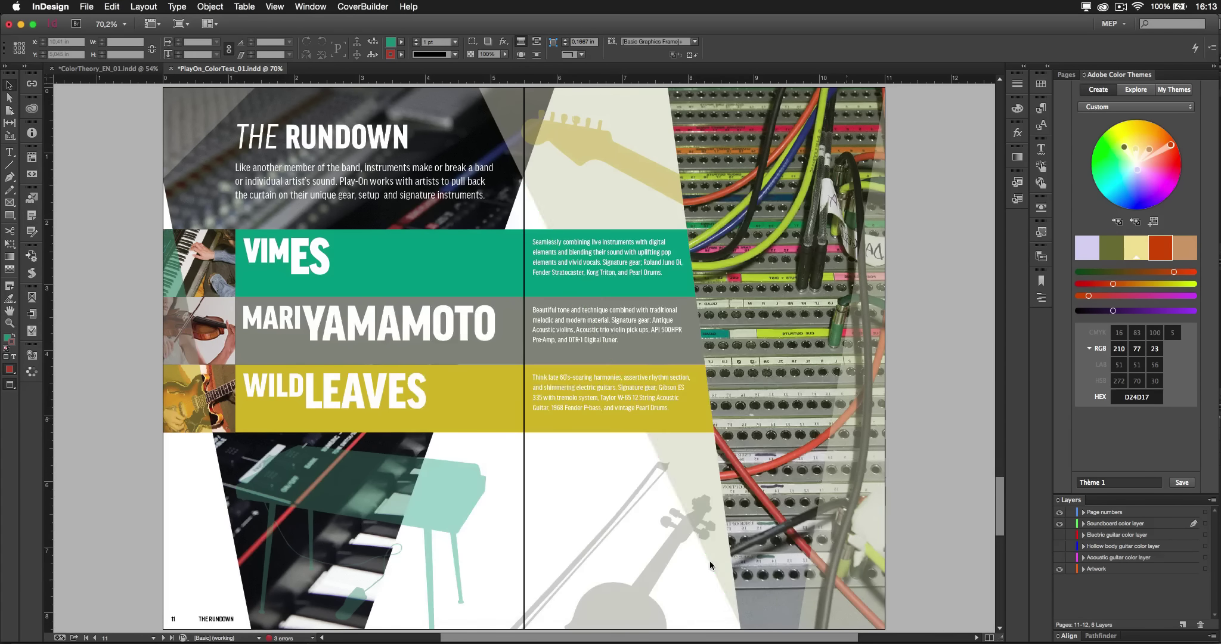
From Adobe Bridge, open PlayOn_ColorTest_01.pdf in Illustrator with the CMYK color mode and fit the spread to the window.
key("super+Tab")
left_click(478, 386)
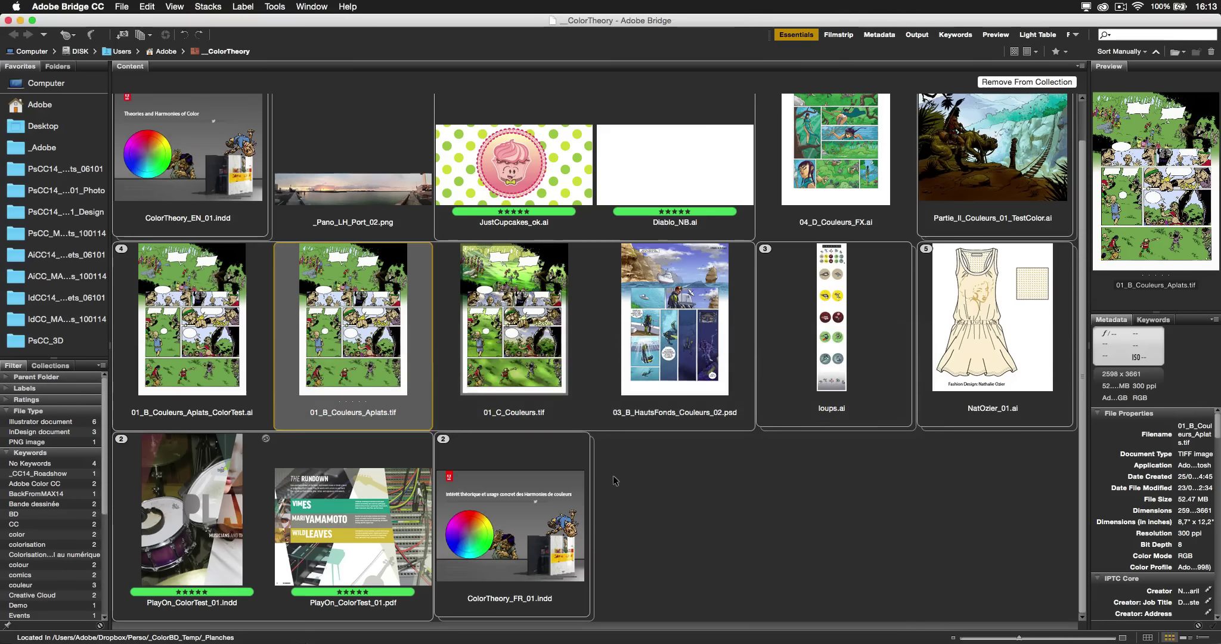
left_click(343, 517)
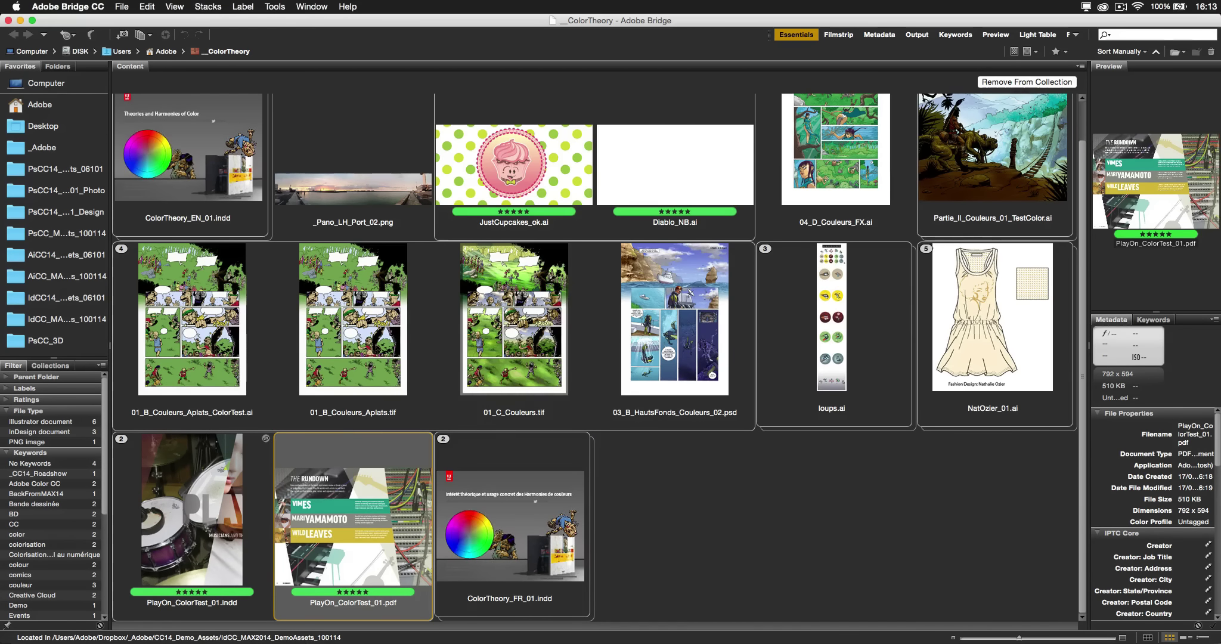
key("super+Tab")
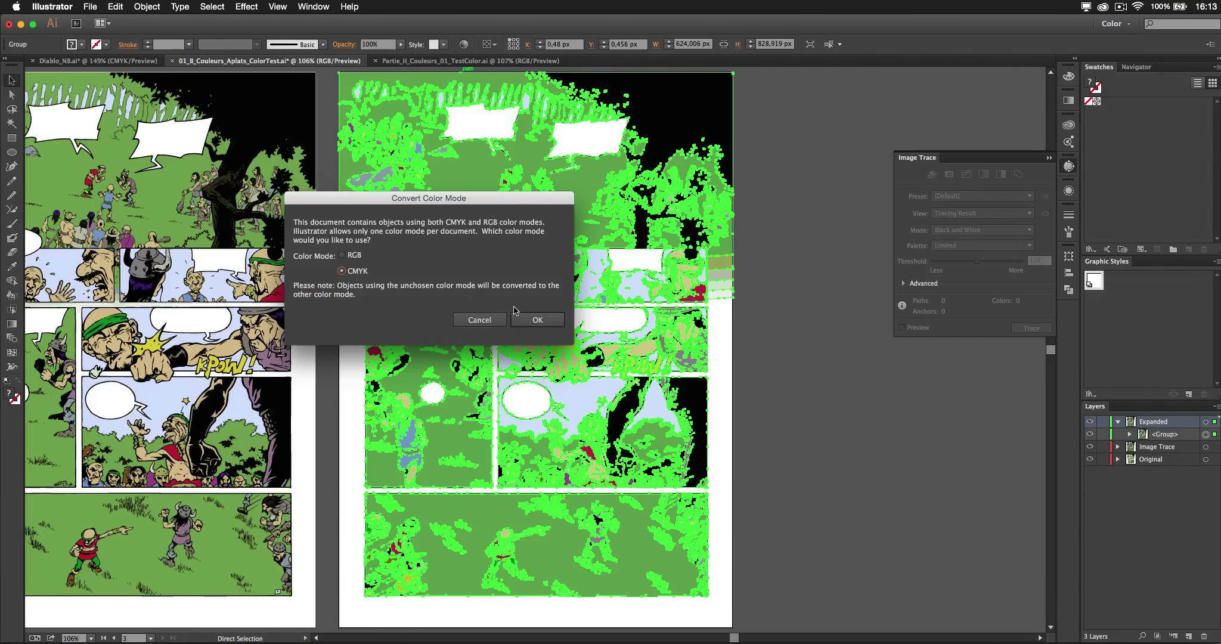
left_click(534, 324)
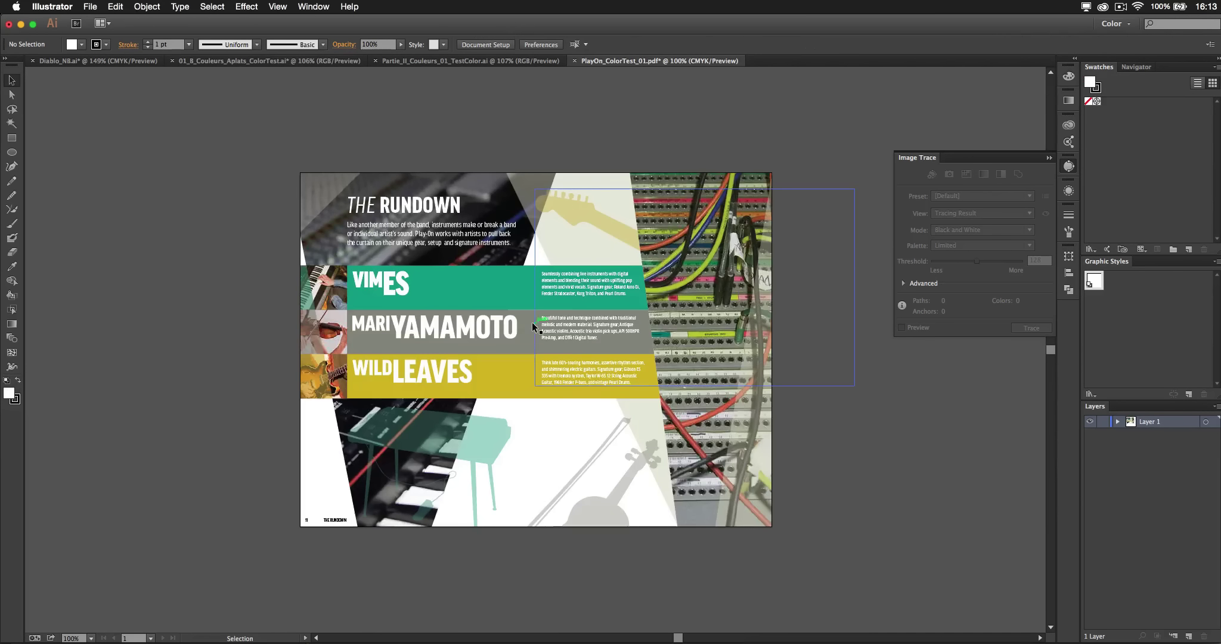
key("super+0")
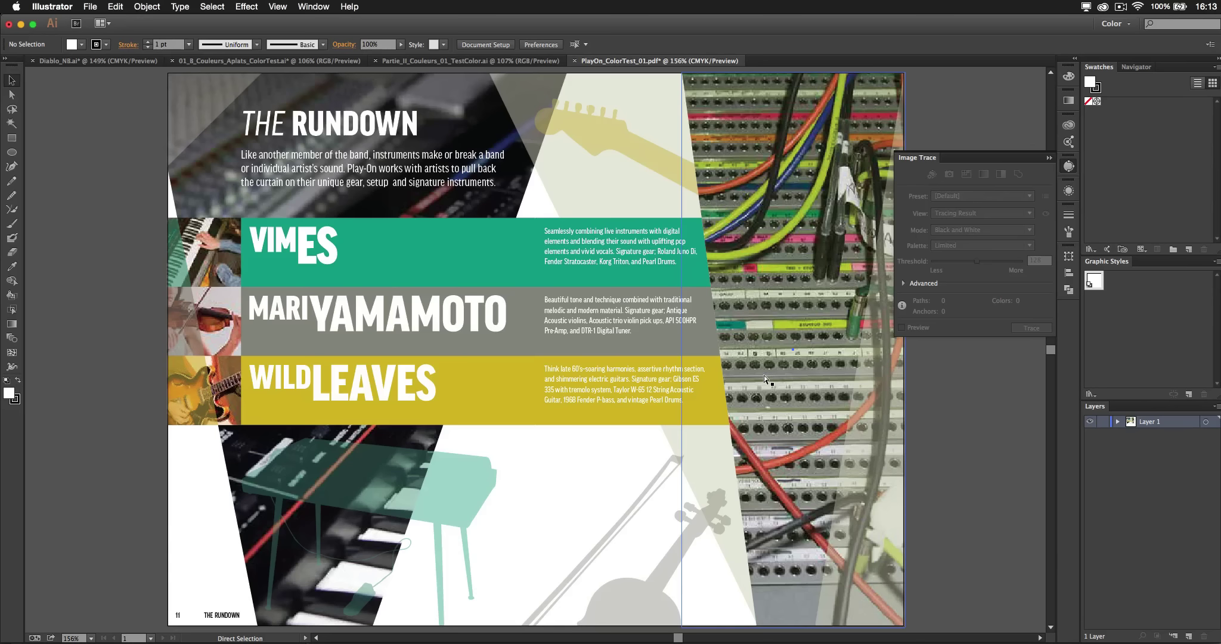
Select the contents of the spread's clip group and open Recolor Artwork for them.
left_click(561, 372)
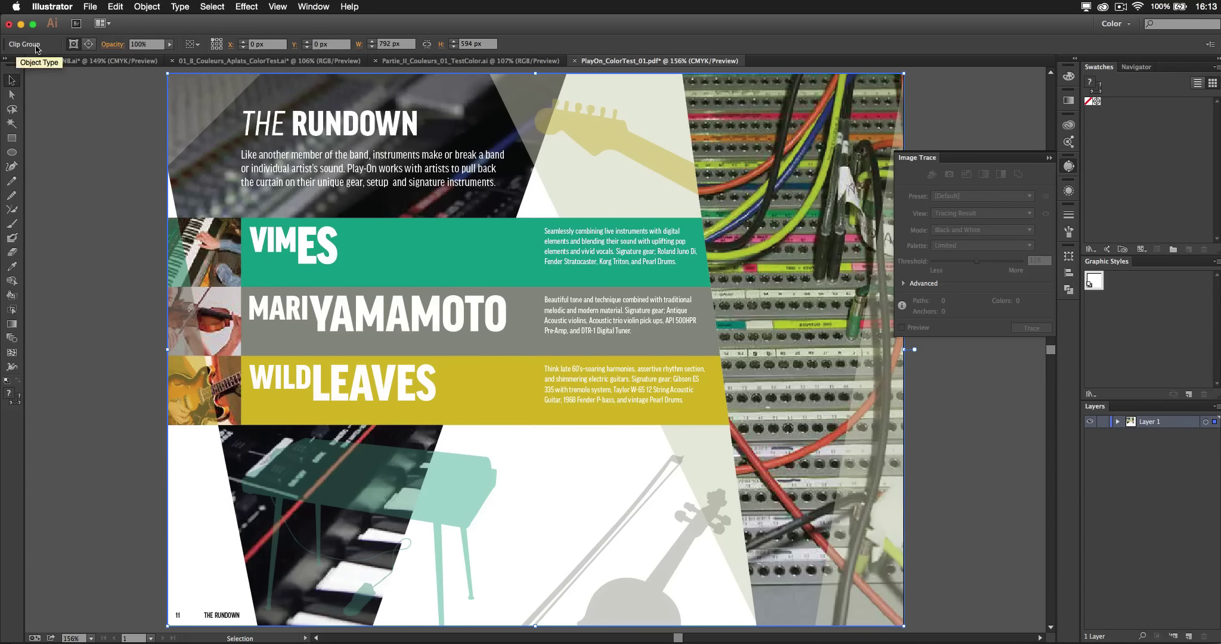
left_click(90, 45)
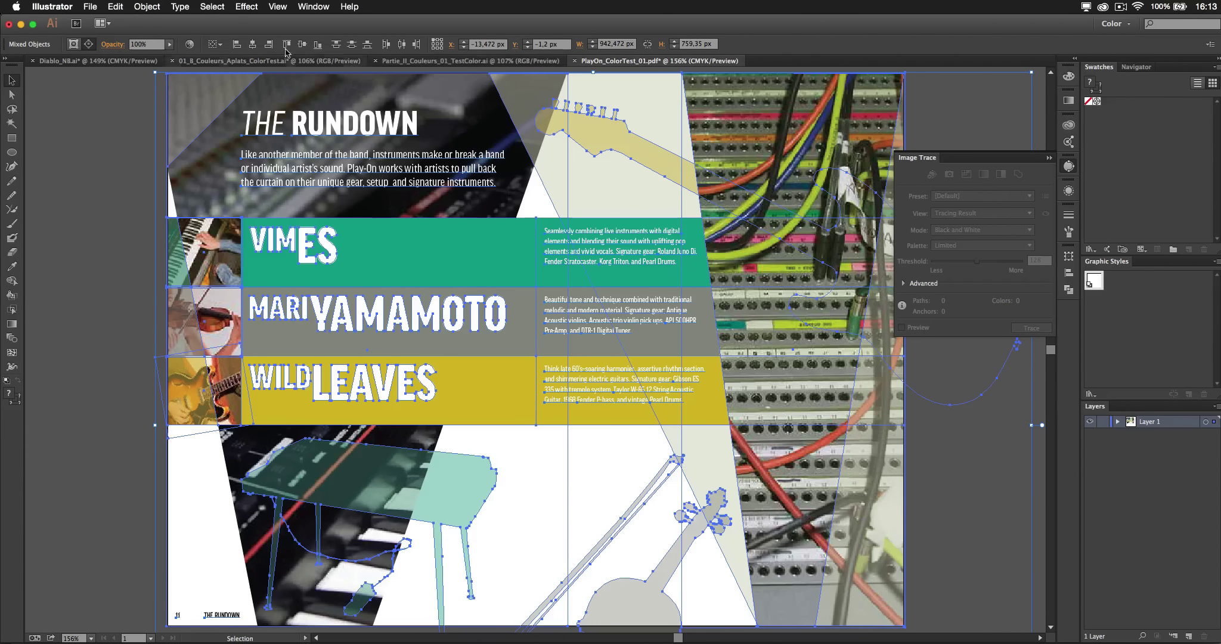
left_click(189, 44)
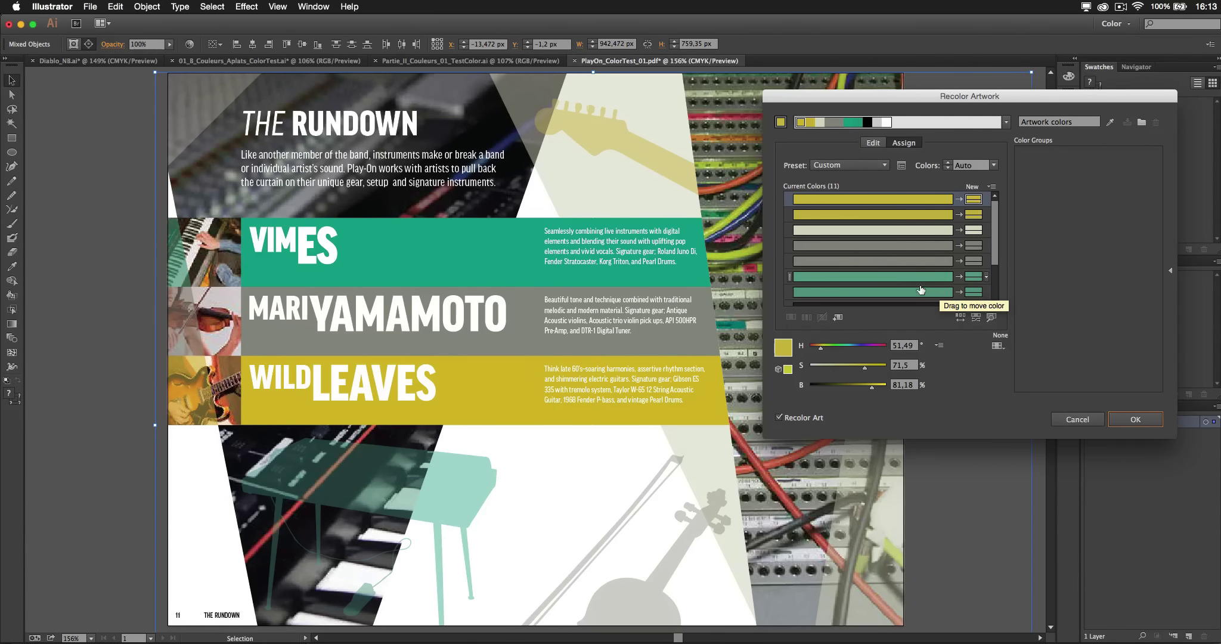
Merge the two green, the two yellow and the two gray current colors into one row per hue.
left_click_drag(924, 292, 928, 278)
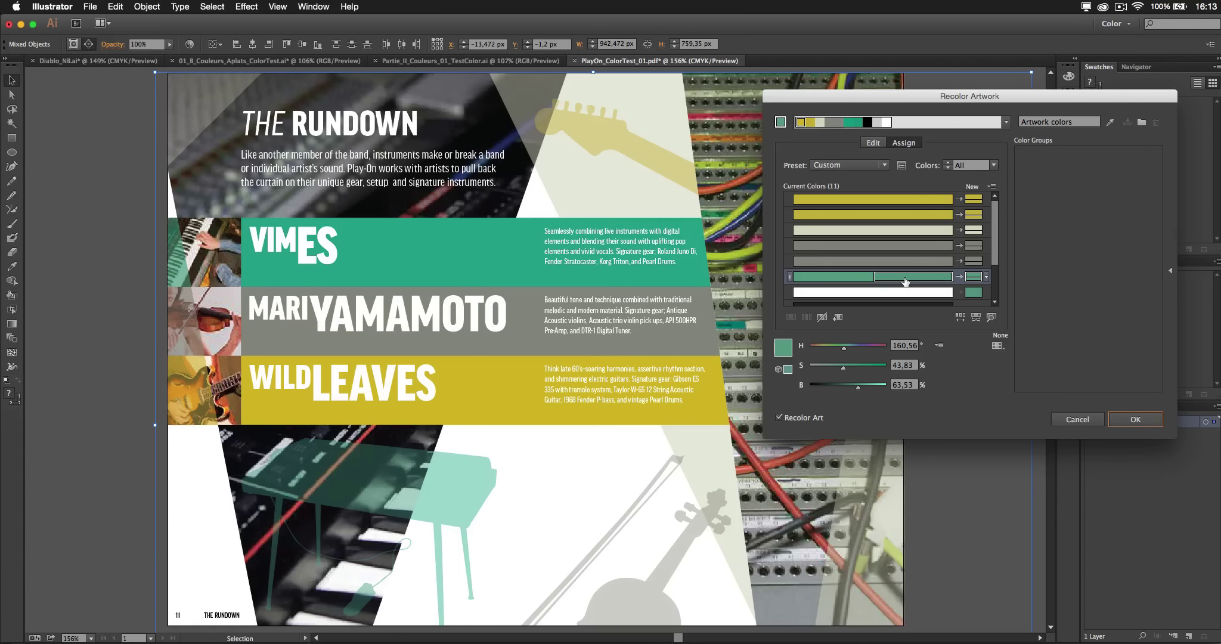
left_click_drag(920, 214, 930, 200)
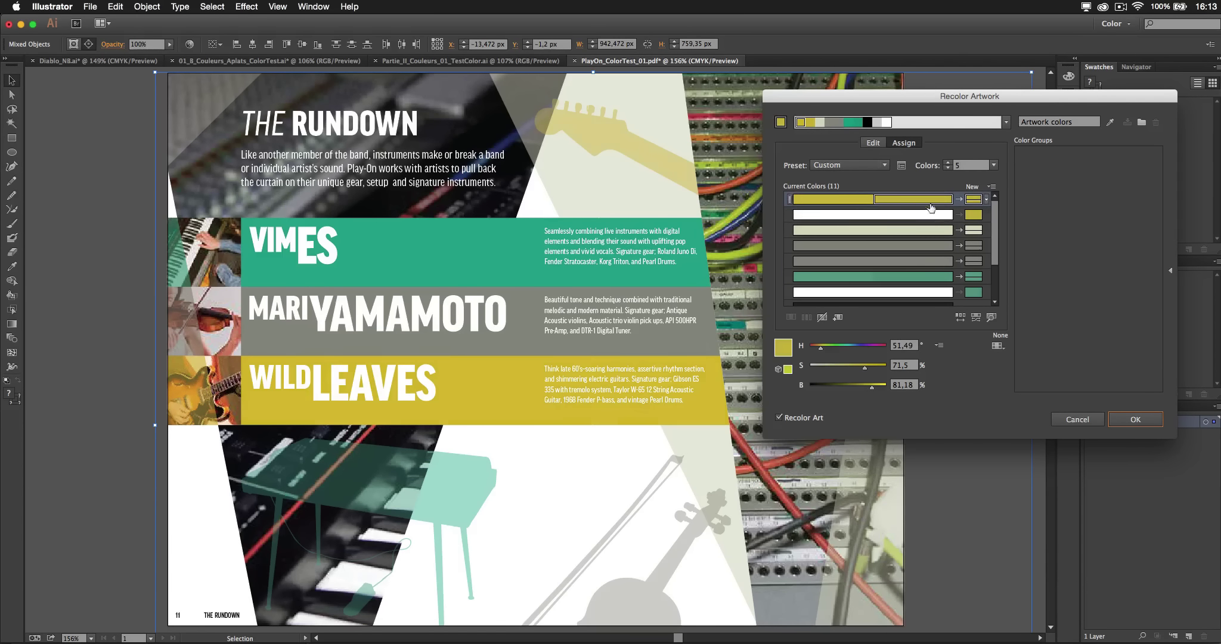
left_click_drag(922, 261, 921, 257)
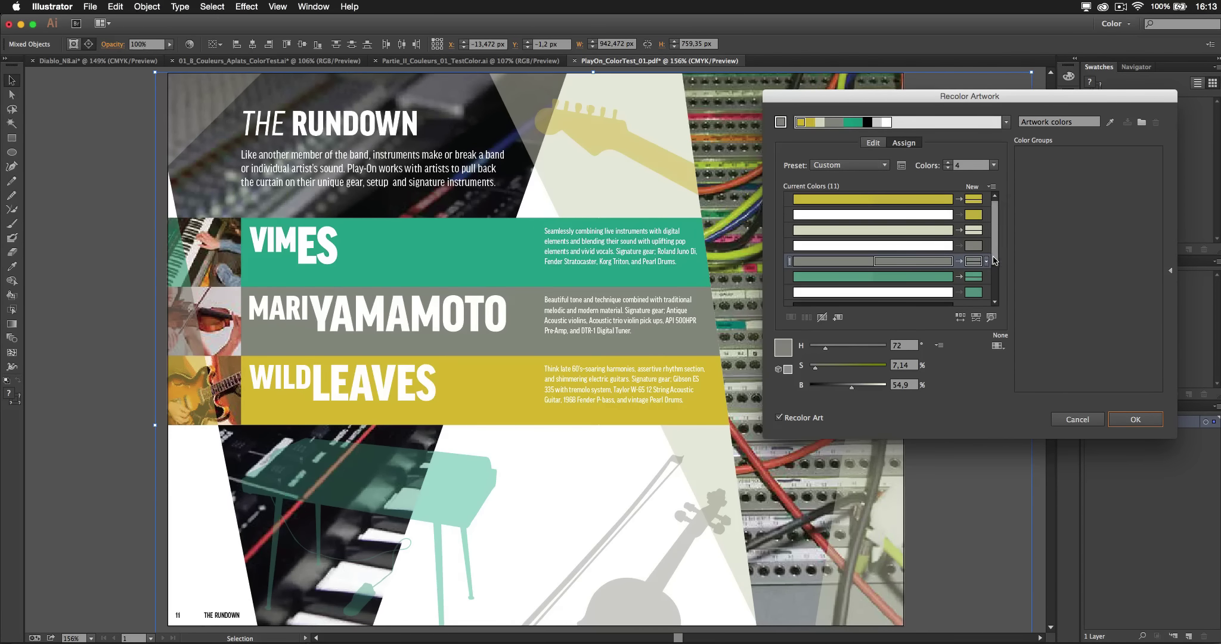
left_click_drag(995, 262, 997, 222)
Shift the linked yellow on the color wheel to red, H 355.28°, S 68.22%, B 81.18%, and apply a red-and-teal harmony rule.
left_click(874, 143)
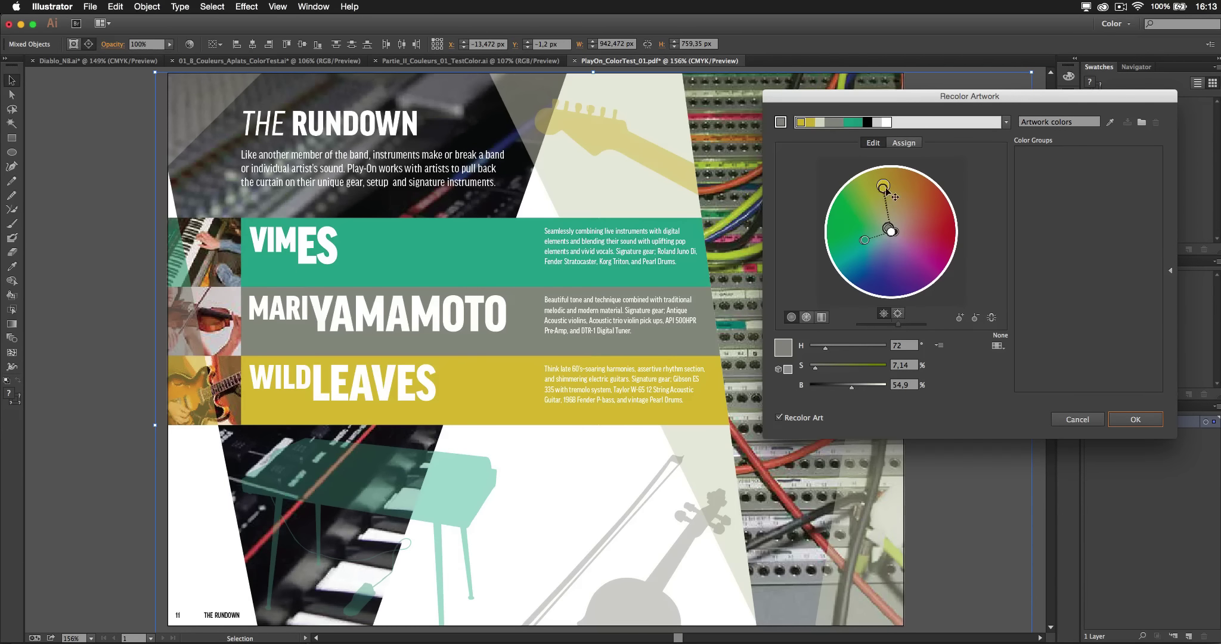
mouse_move(891, 197)
left_mouse_down()
mouse_move(924, 209)
mouse_move(913, 210)
mouse_move(935, 234)
left_mouse_up()
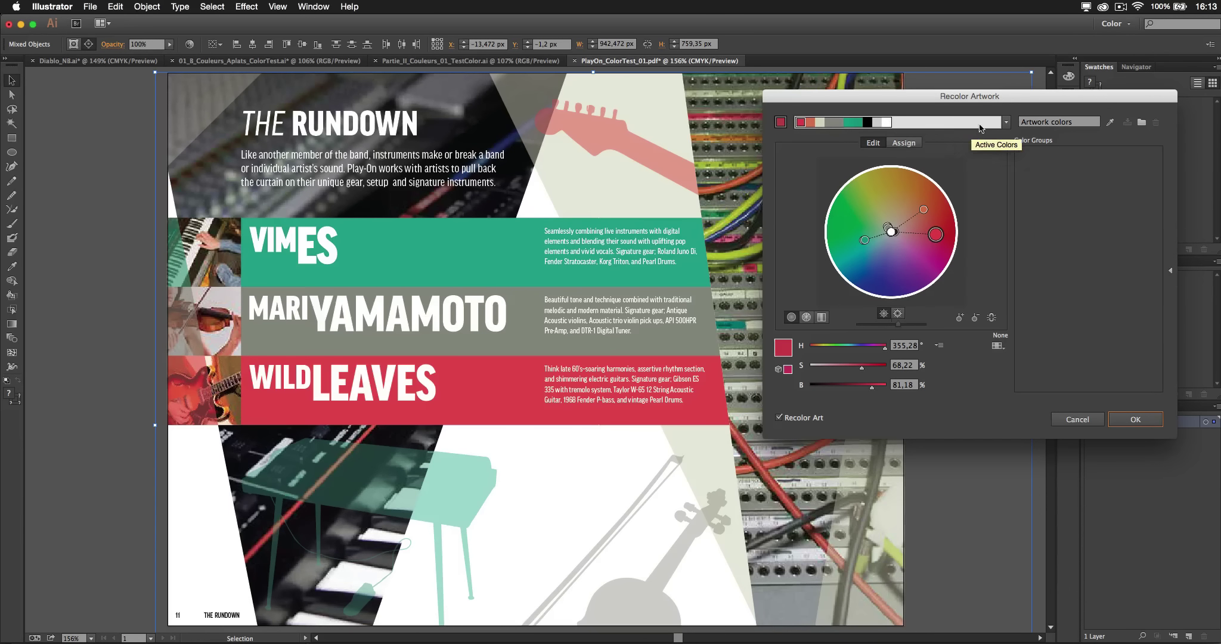
left_click(1006, 122)
left_click(923, 206)
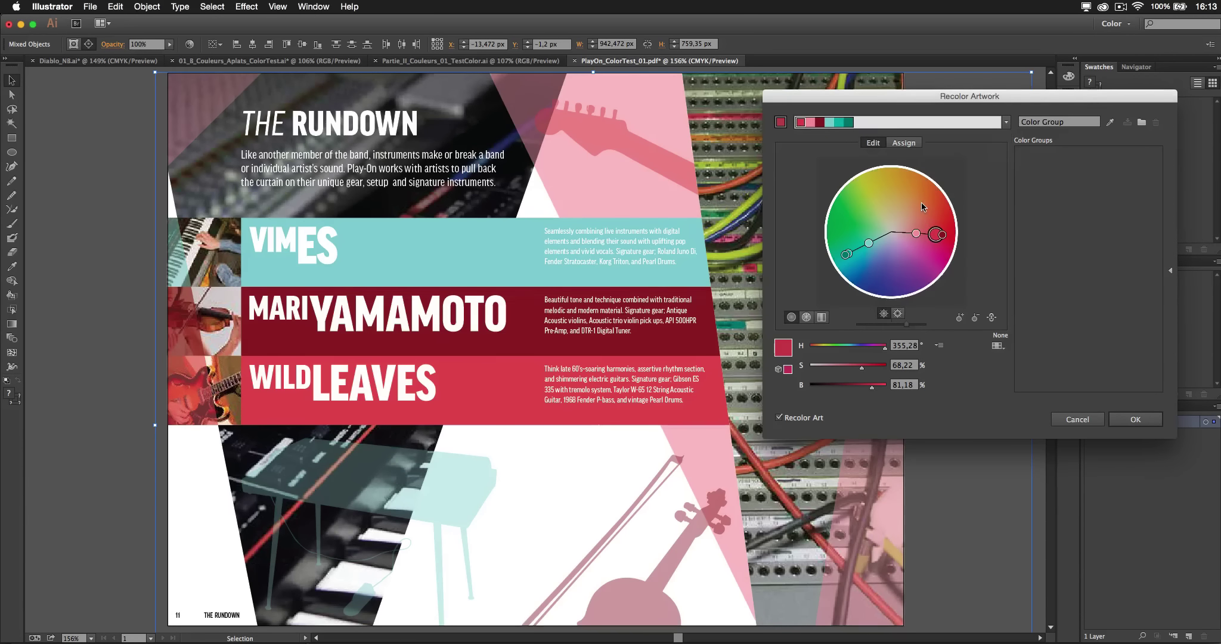
Randomly reorder the assigned new colors, and randomly change their saturation and brightness.
left_click(903, 143)
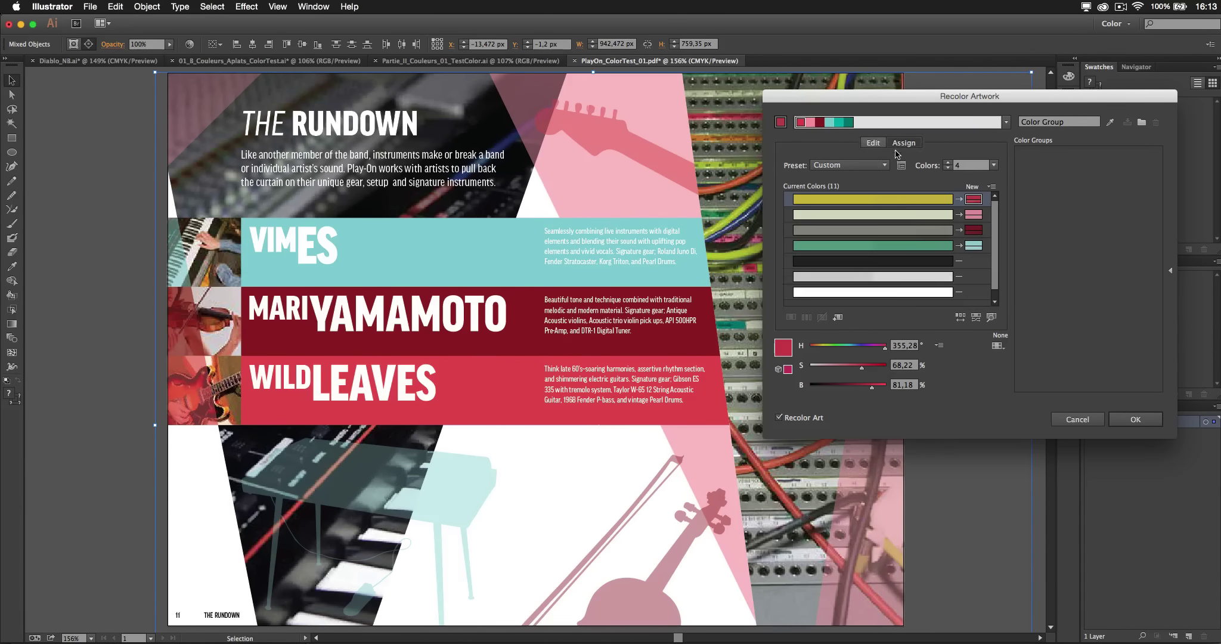
left_click(967, 318)
left_click(967, 318)
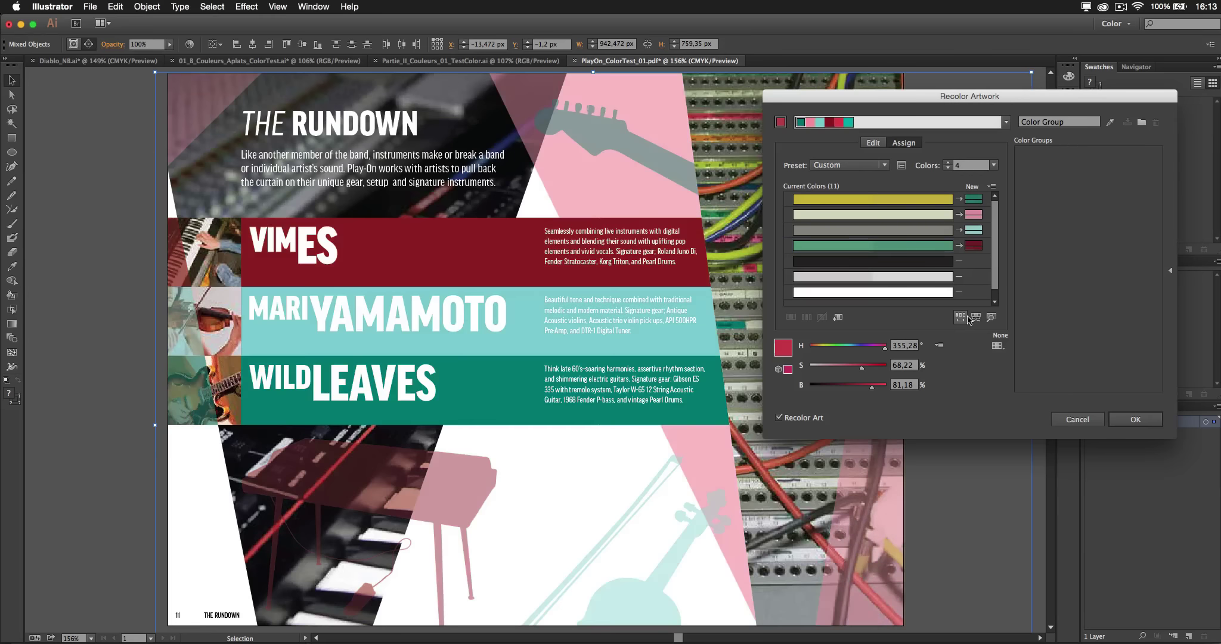
left_click(976, 318)
left_click(976, 318)
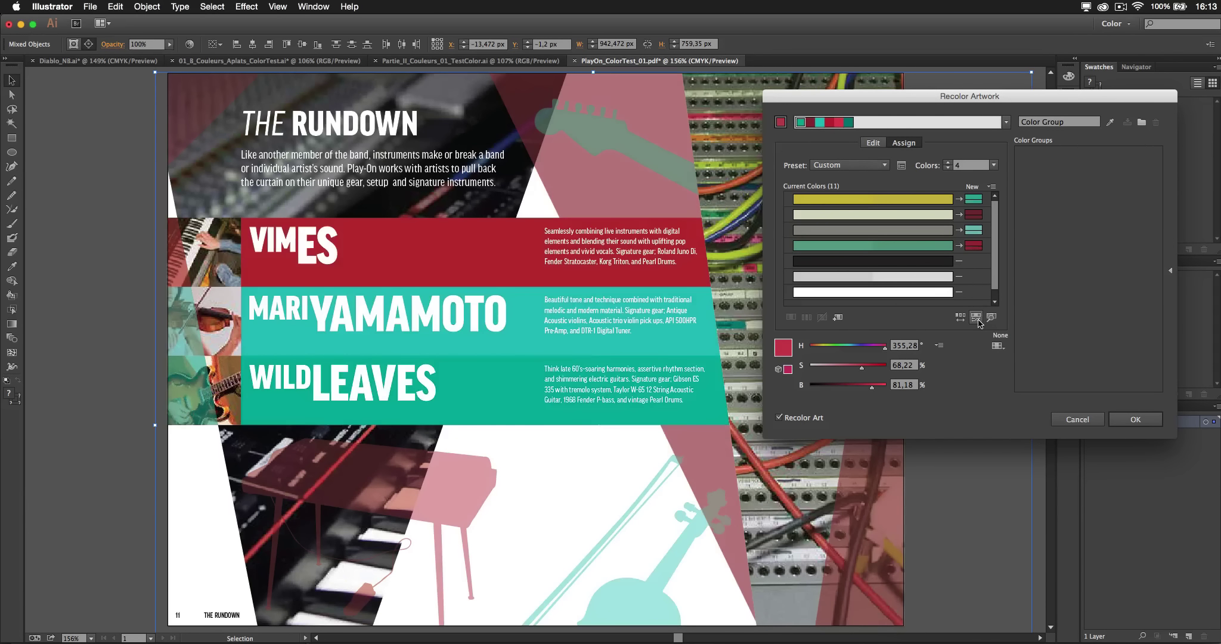
left_click(977, 318)
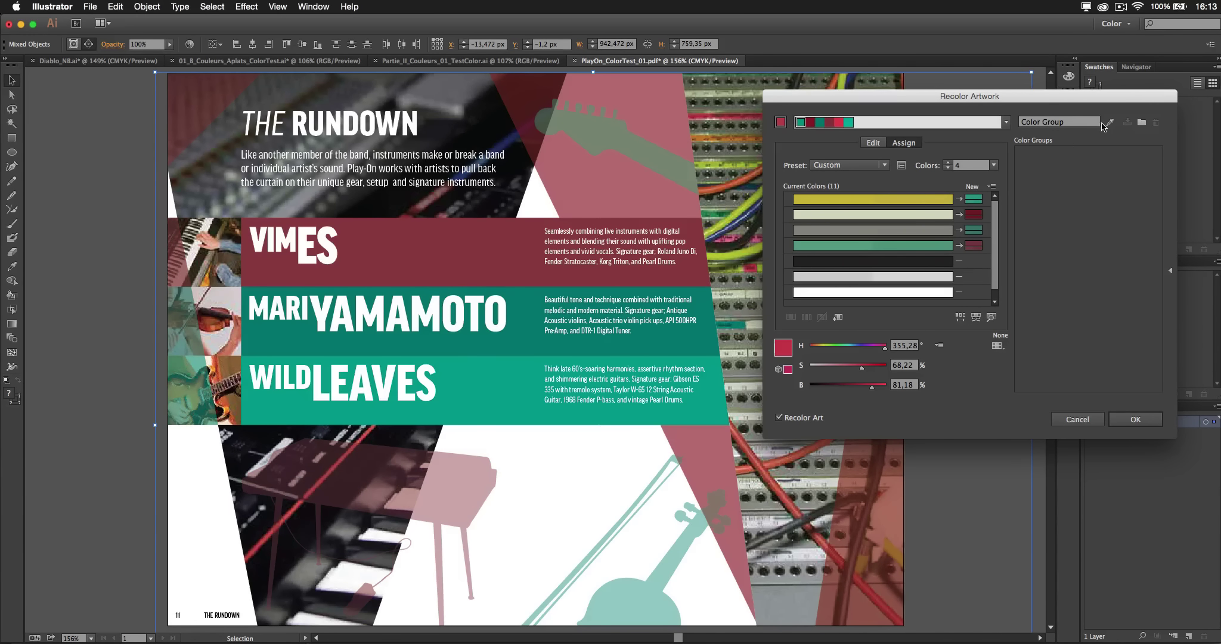
Save the current colors as a color group and apply the recoloring to the spread.
left_click(1142, 123)
left_click(1136, 419)
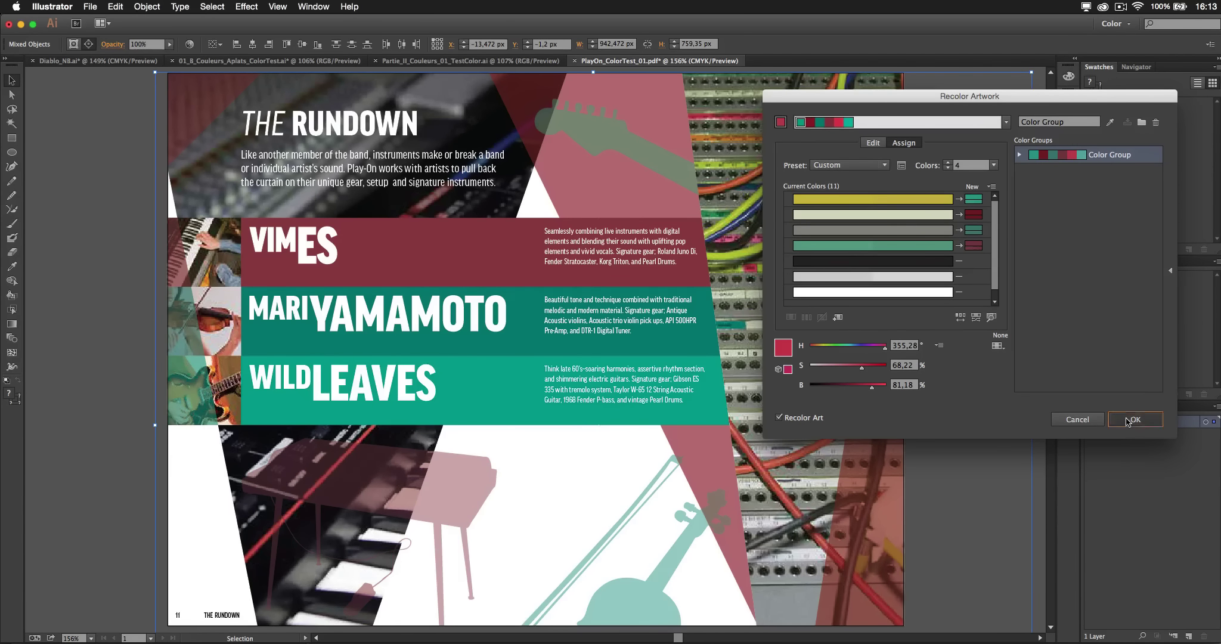
Examine the saved Color Themes, the Ma bibliothèque library and the option for saving swatches as ASE, without saving.
left_click(1069, 142)
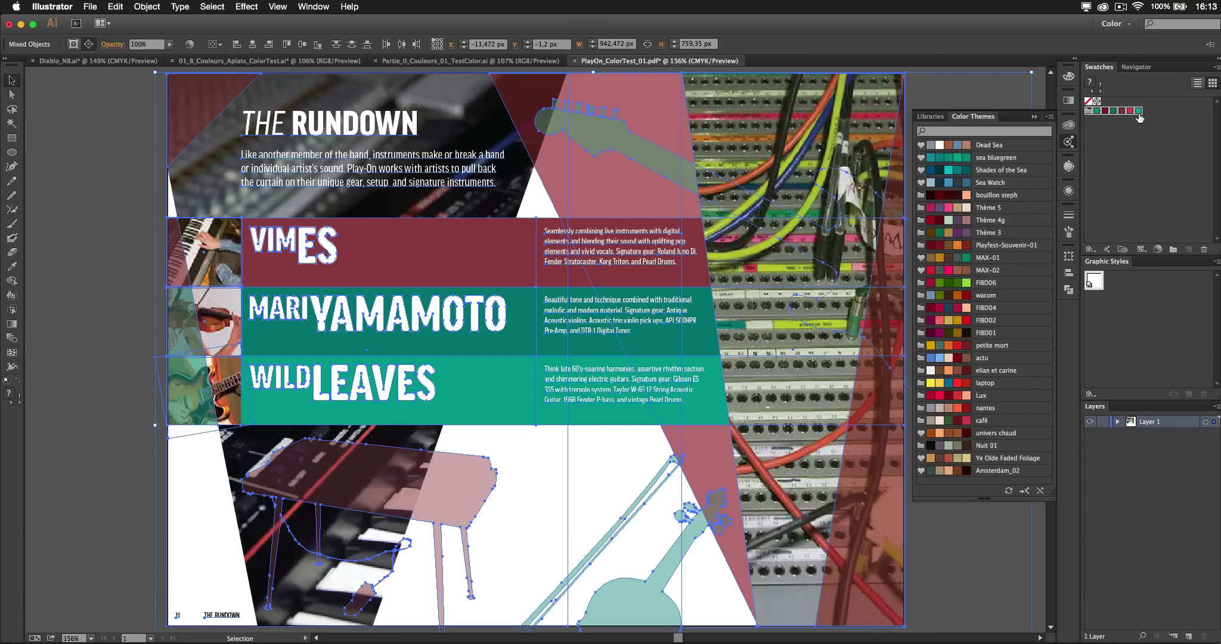
left_click(1069, 125)
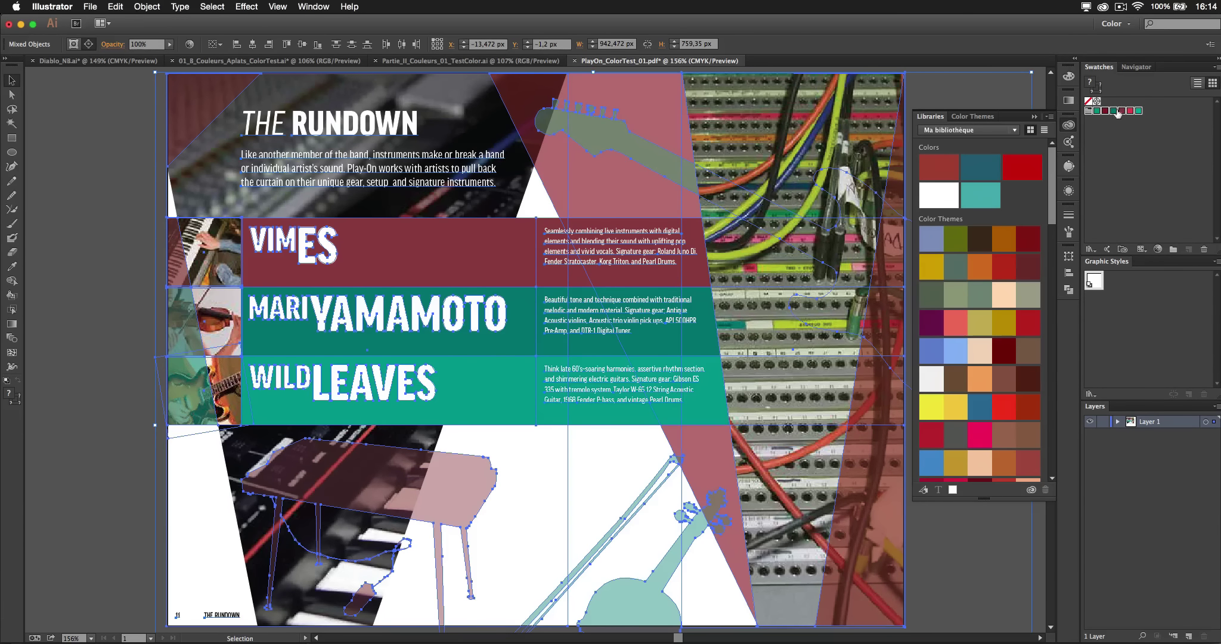
mouse_move(928, 238)
left_click(1216, 69)
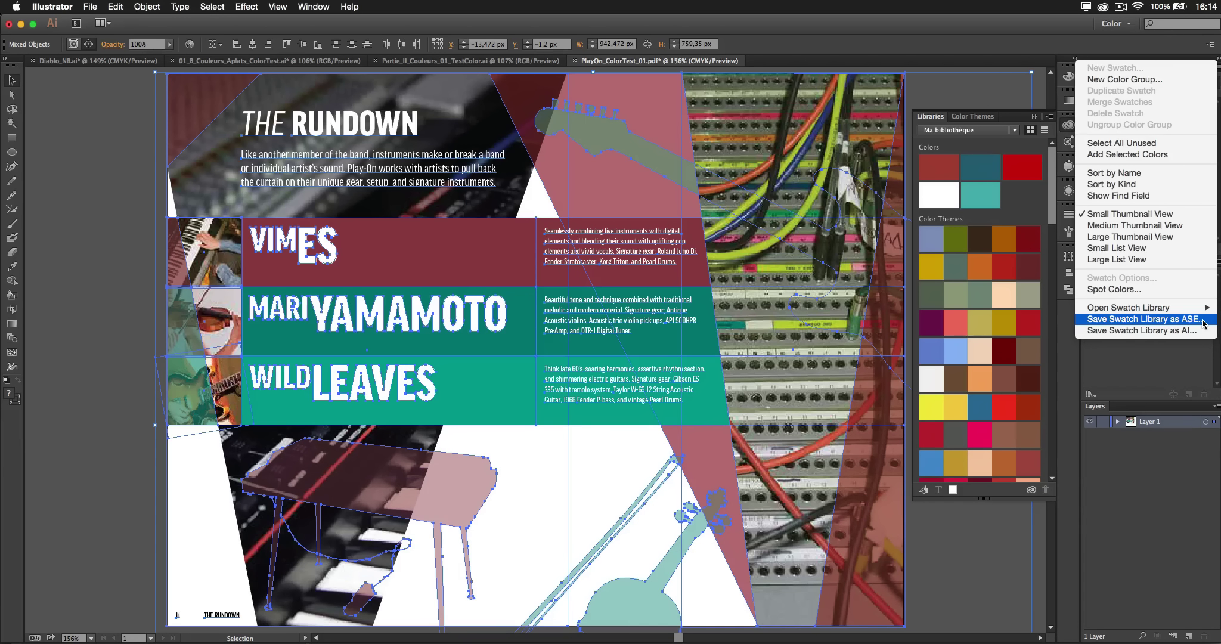
left_click(950, 102)
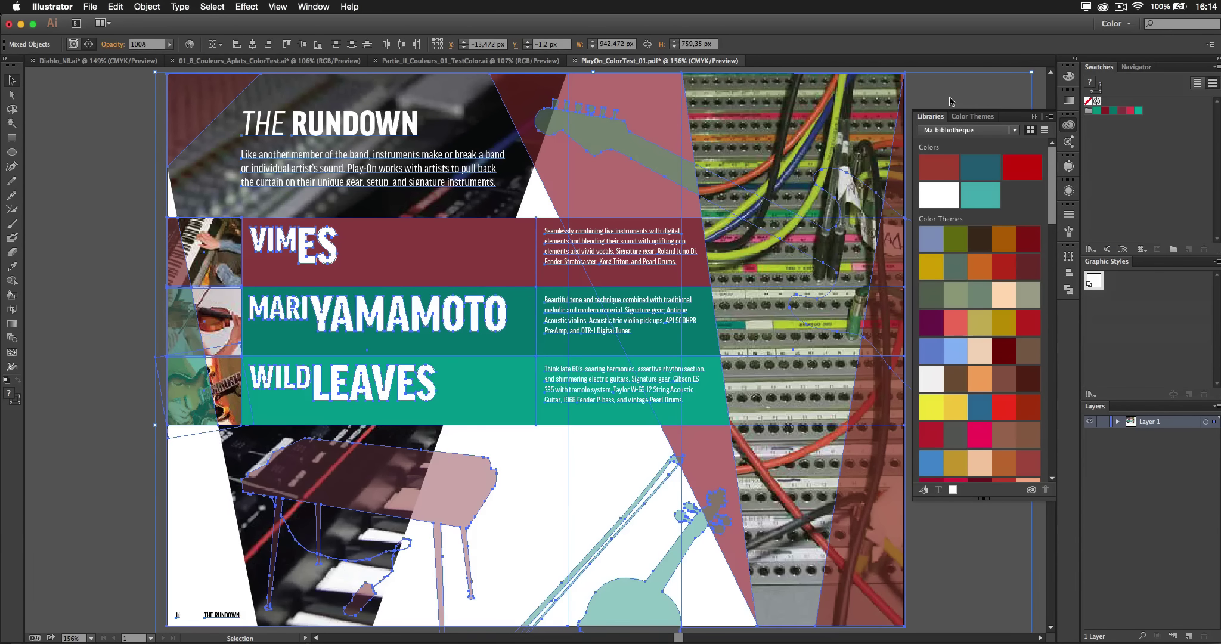
Switch to InDesign and go to the closing Adobe logo page of ColorTheory_EN_01.indd.
key("super+Tab")
key("super+Tab")
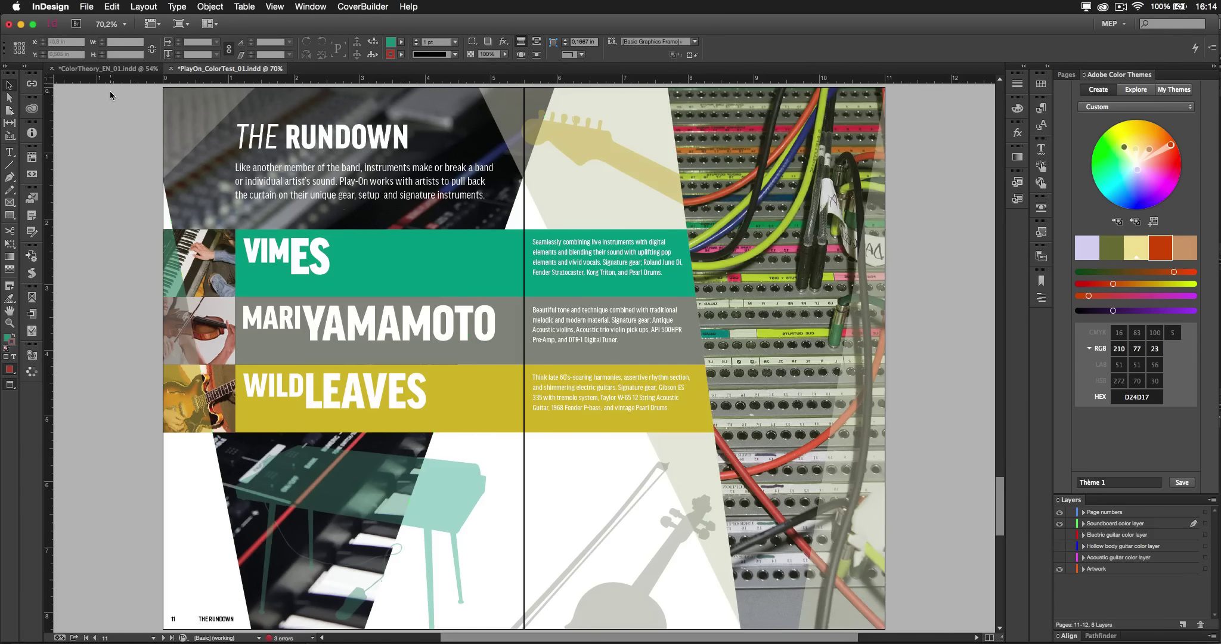
left_click(96, 70)
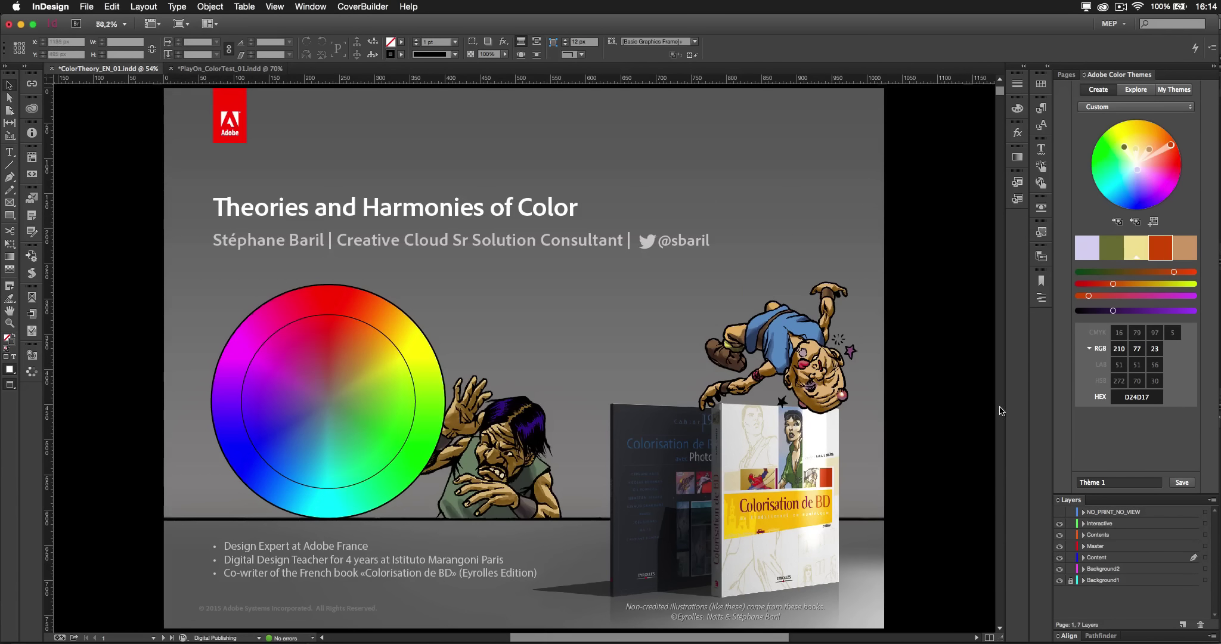
left_click(1067, 75)
scroll(1146, 352, "down", 1)
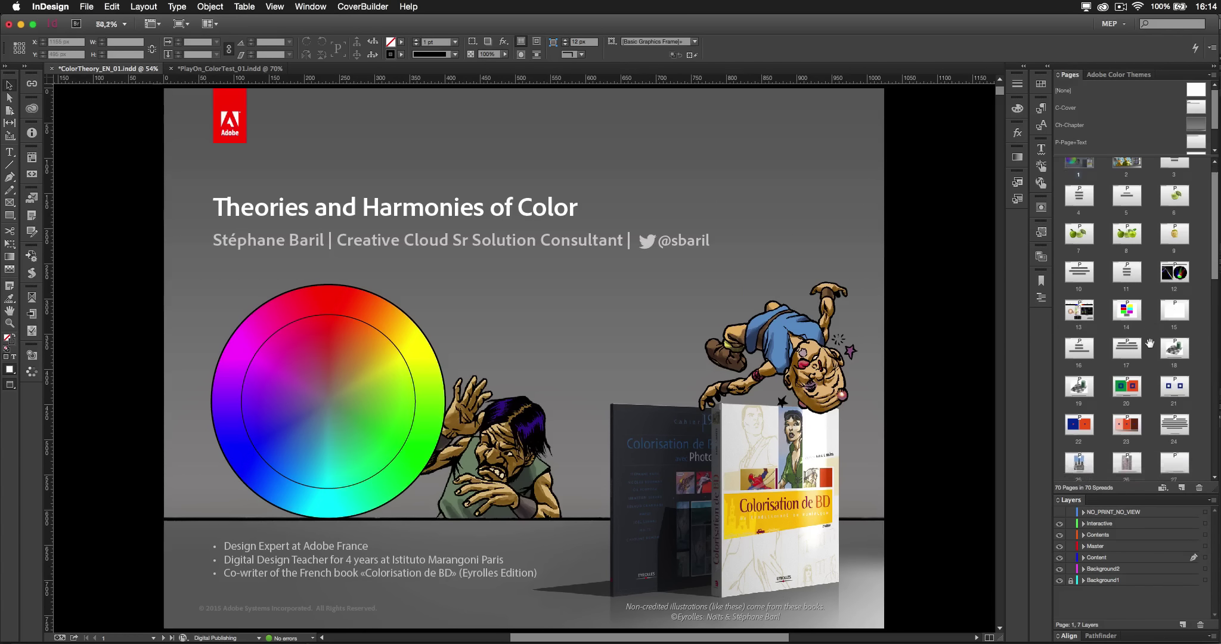
double_click(1080, 458)
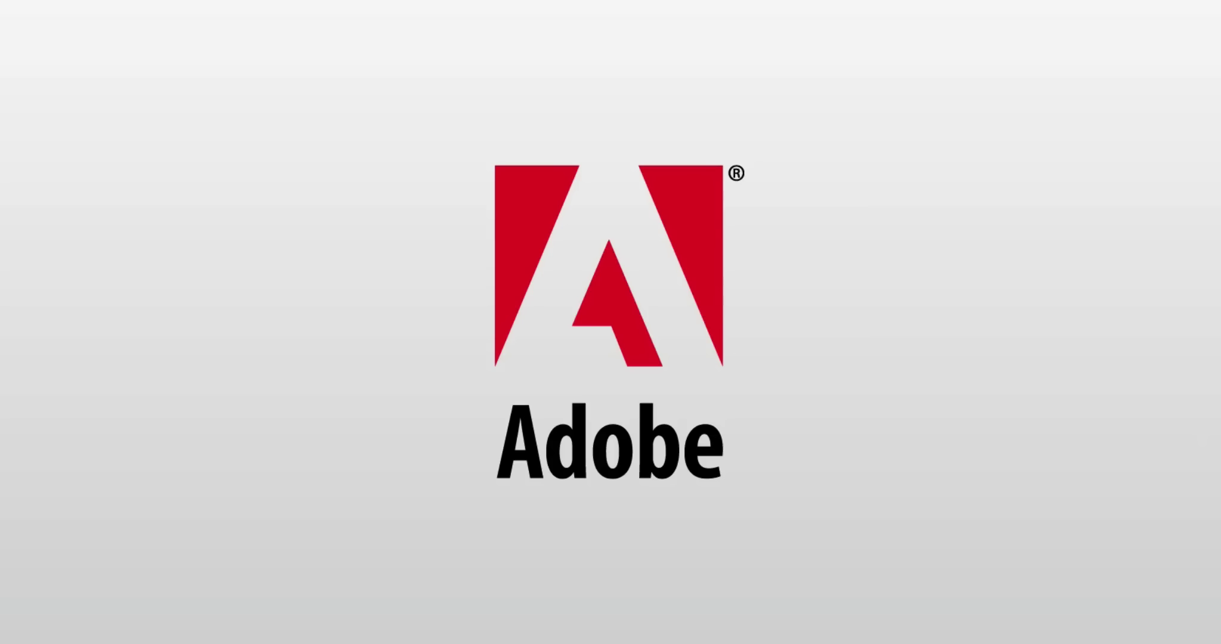
Switch to Chrome and open the presenter's Delicious bookmarks tagged InspiredByColour in a new tab.
key("super+Tab")
key("super+Tab")
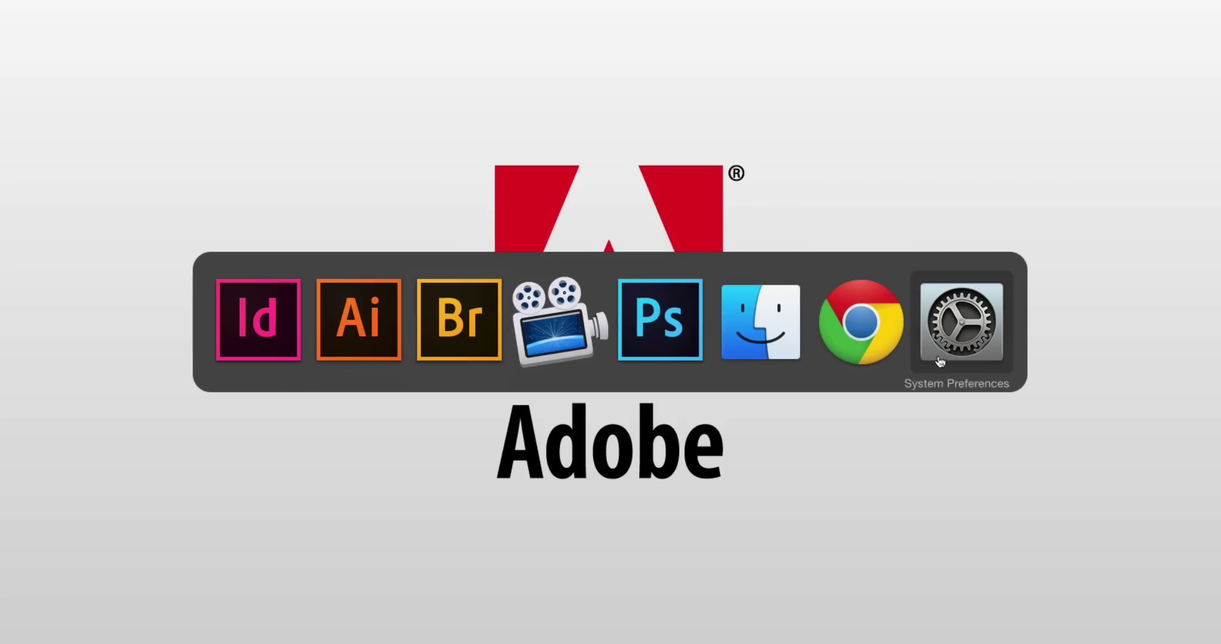
left_click(883, 342)
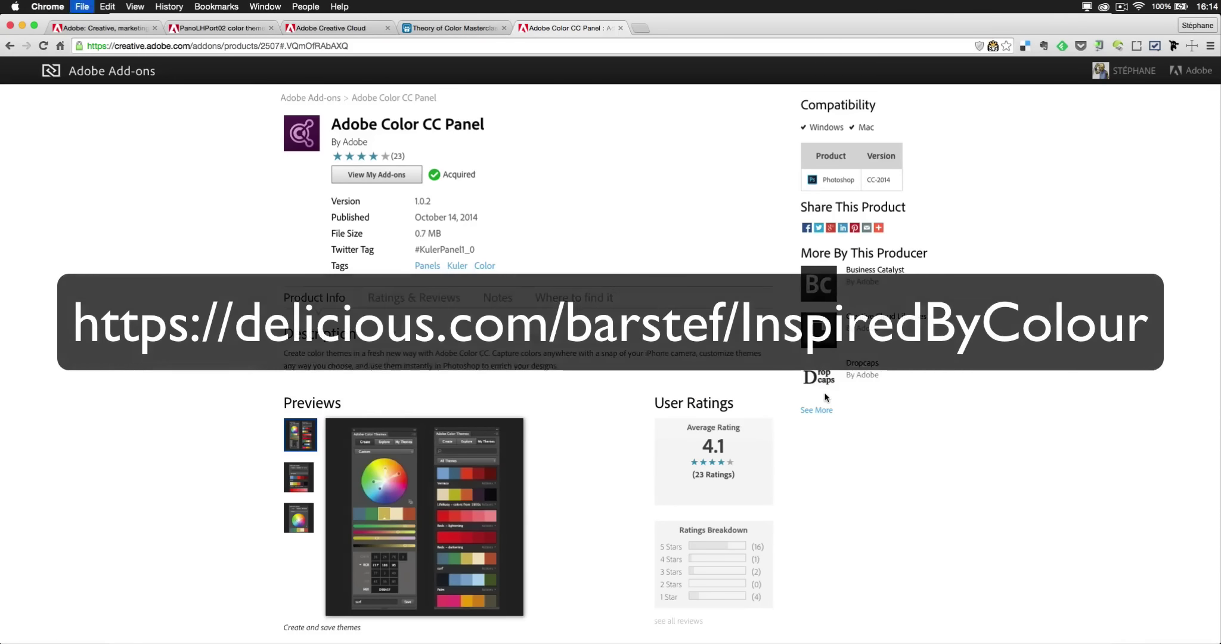
key("super+t")
type("delicious.com/barstef")
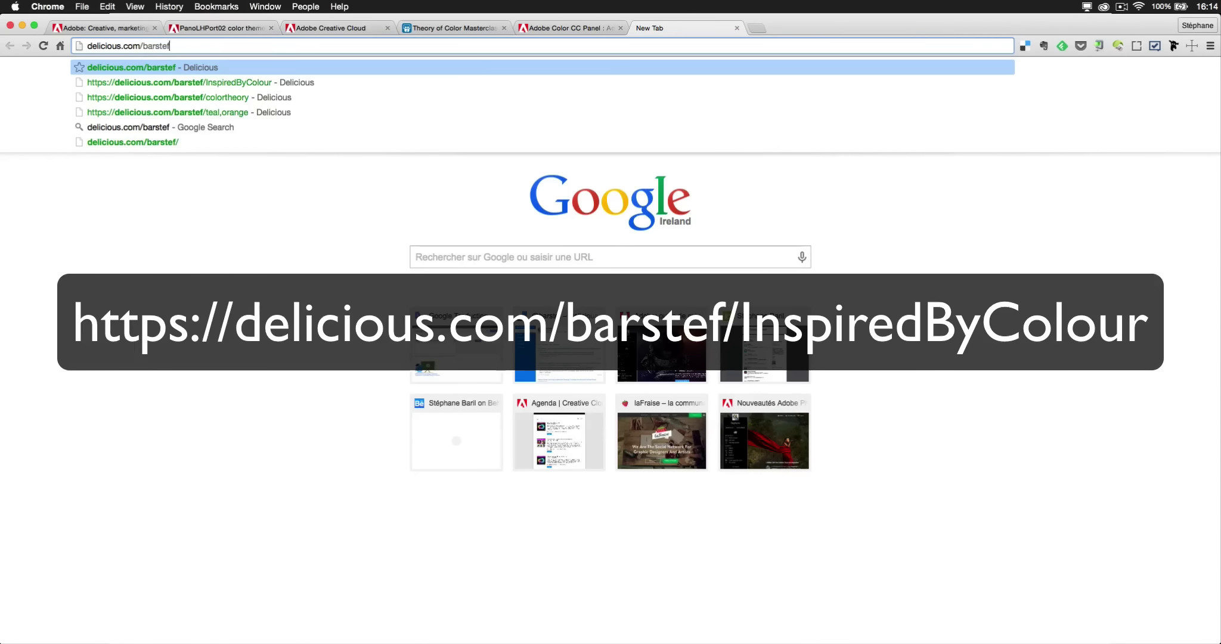
key("Down")
key("Return")
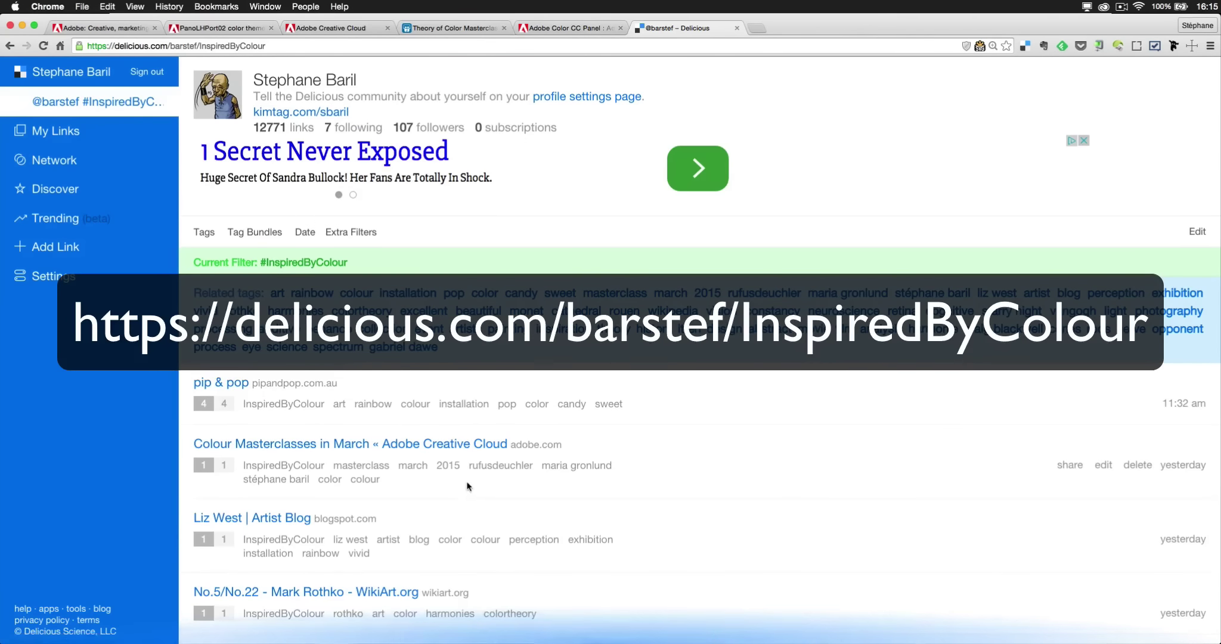
Look through the InspiredByColour bookmarks and open the "Behance :: COLOR topic" link in a new tab.
scroll(467, 486, "down", 3)
scroll(469, 483, "up", 5)
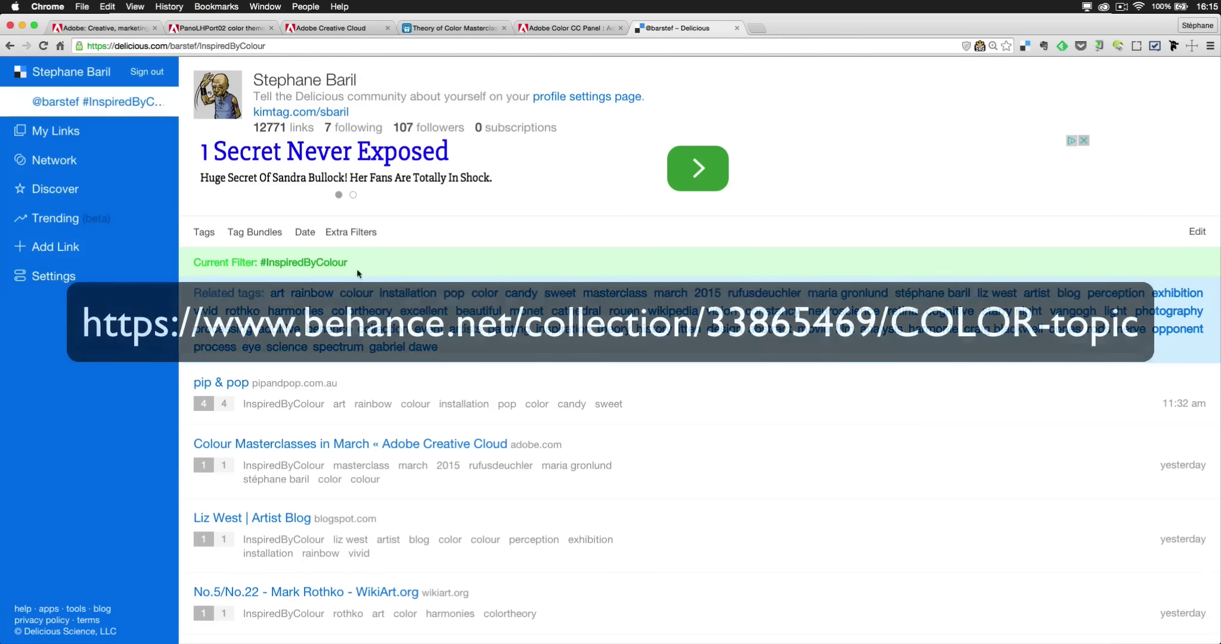
scroll(304, 441, "down", 5)
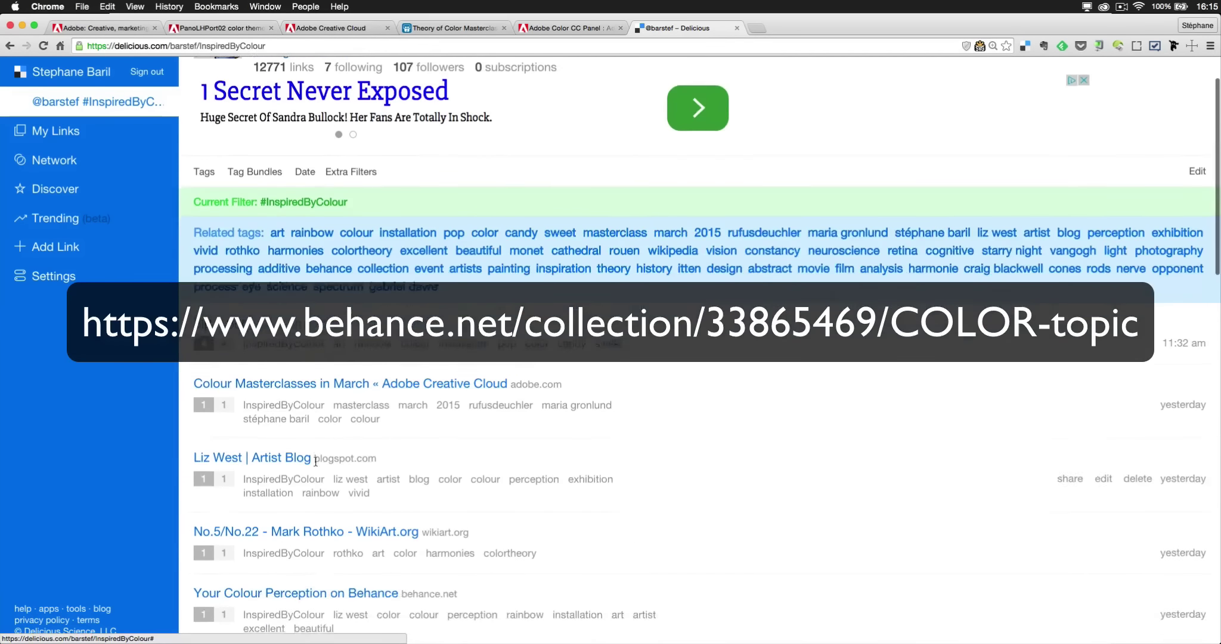
scroll(314, 462, "down", 4)
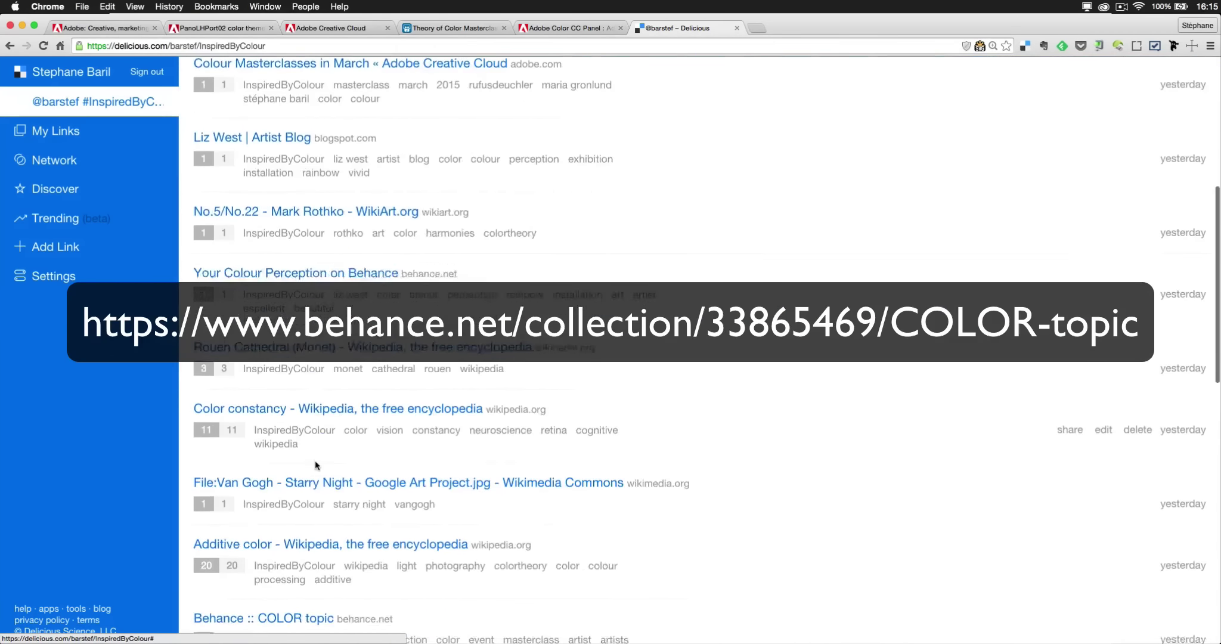
scroll(305, 576, "down", 2)
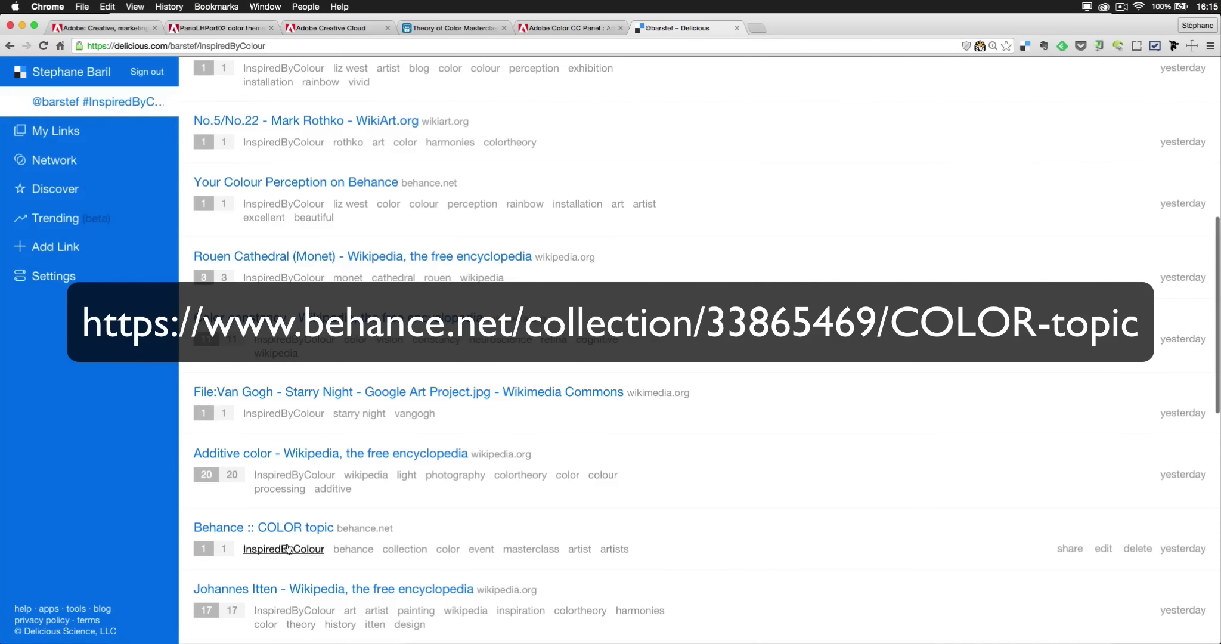
left_click(284, 528, "super")
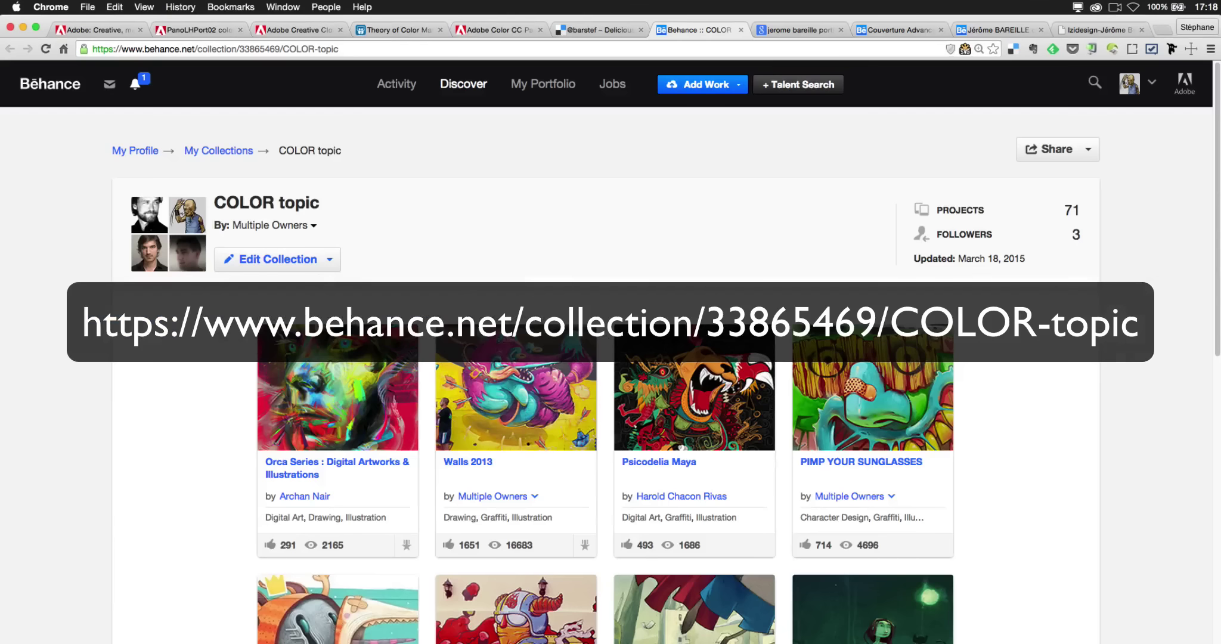